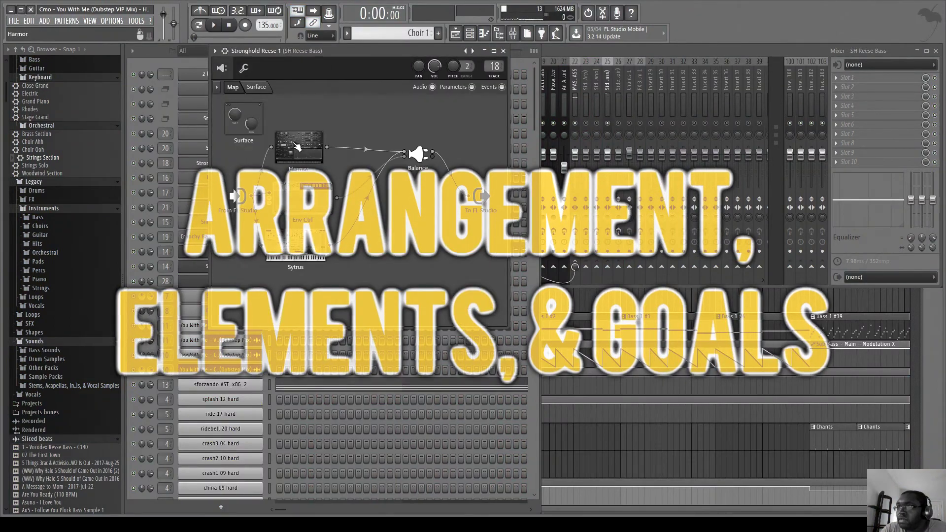
Inspect the Harmor synth inside the Stronghold Reese 1 patcher and close its window again
click(296, 146)
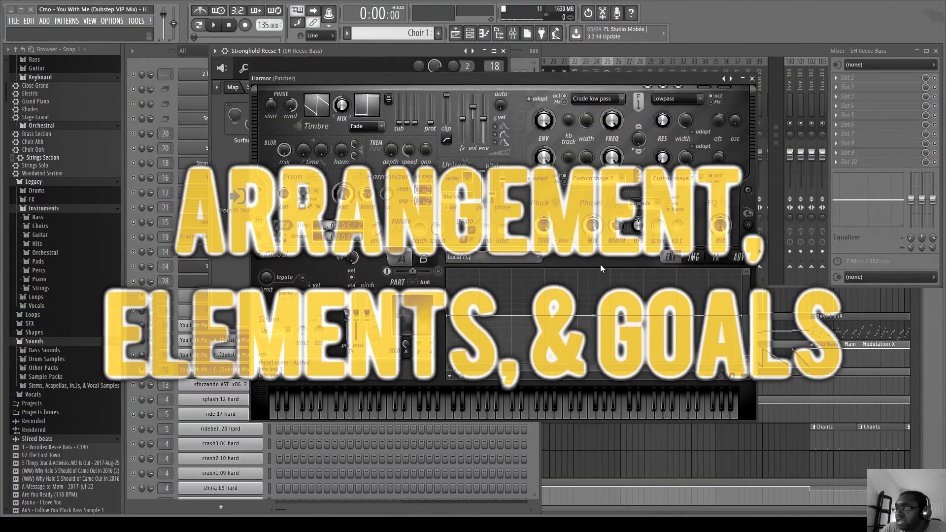
click(520, 258)
click(752, 79)
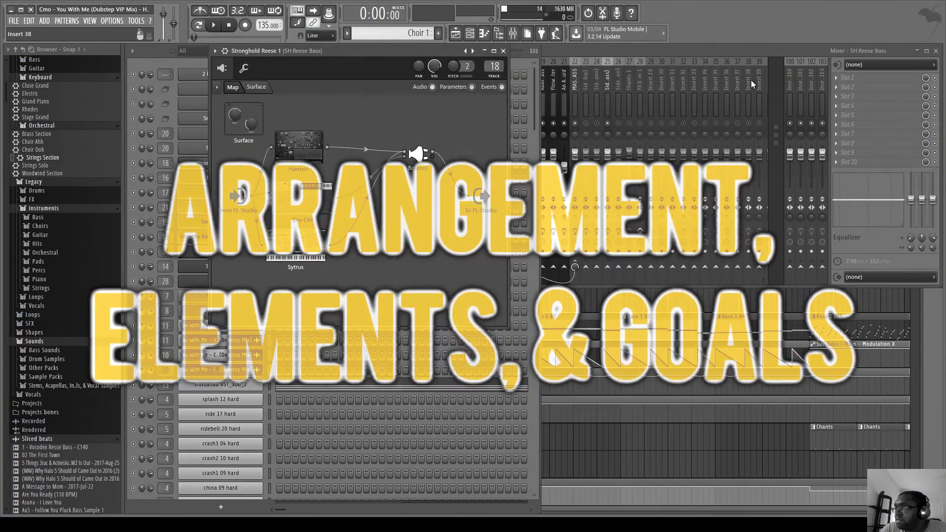
click(301, 203)
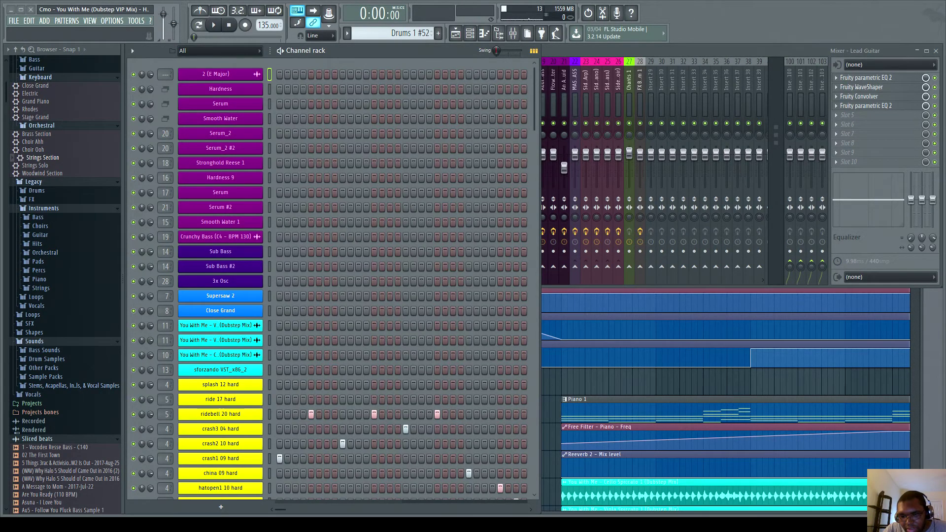
View the project's info page with its credits and working time, and close the settings
click(112, 21)
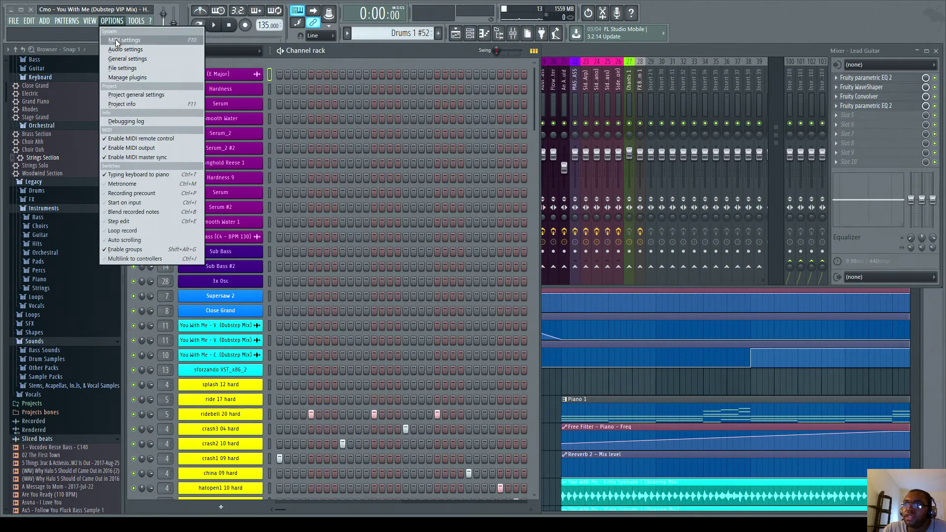
click(115, 104)
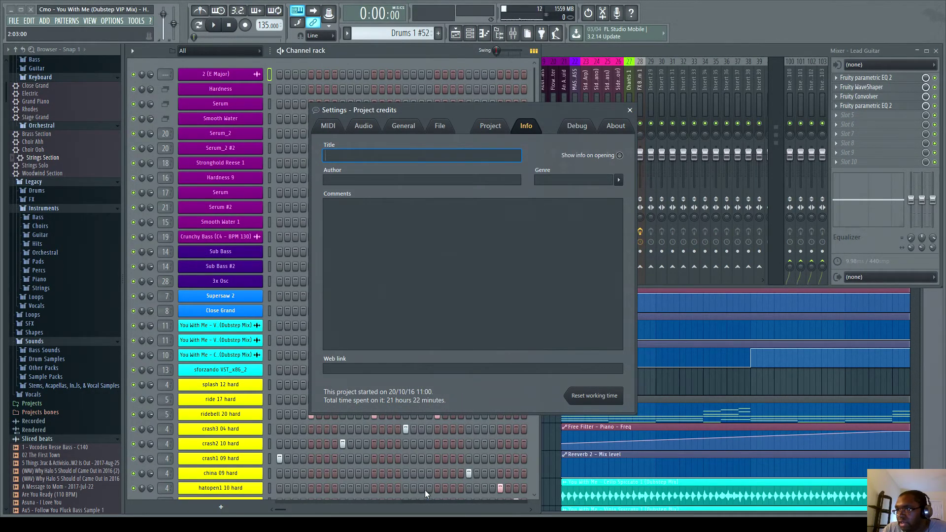
click(629, 109)
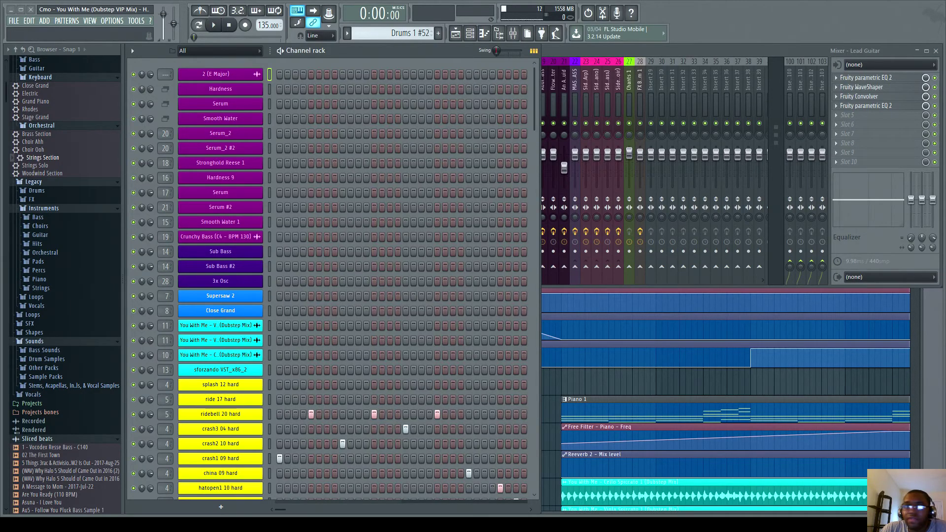
Hide the mixer and open the Supersaw 2 synth from the channel rack
click(749, 52)
click(936, 51)
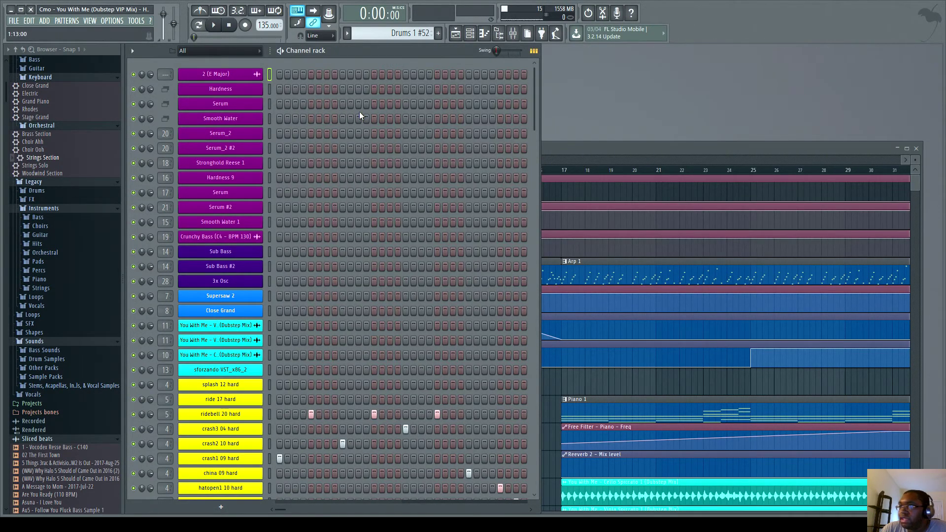
scroll(226, 291, down, 2)
scroll(227, 291, down, 3)
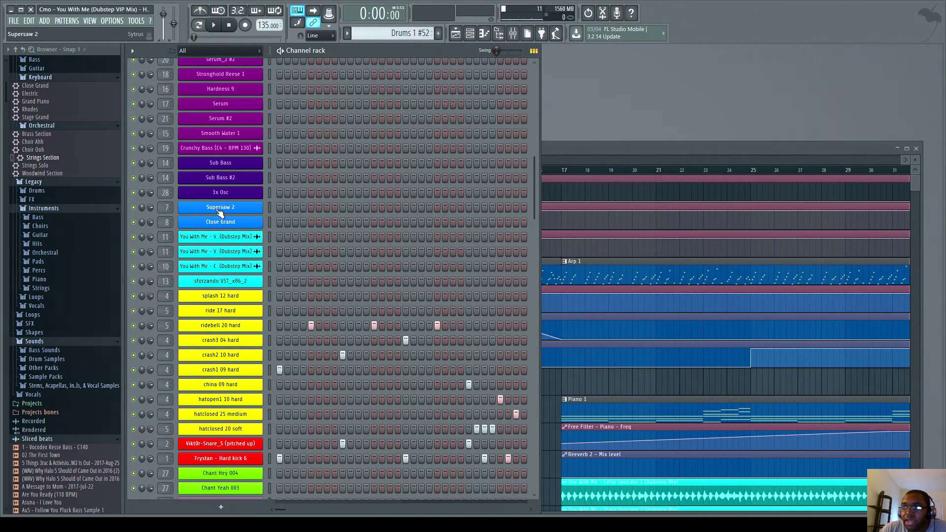
click(513, 33)
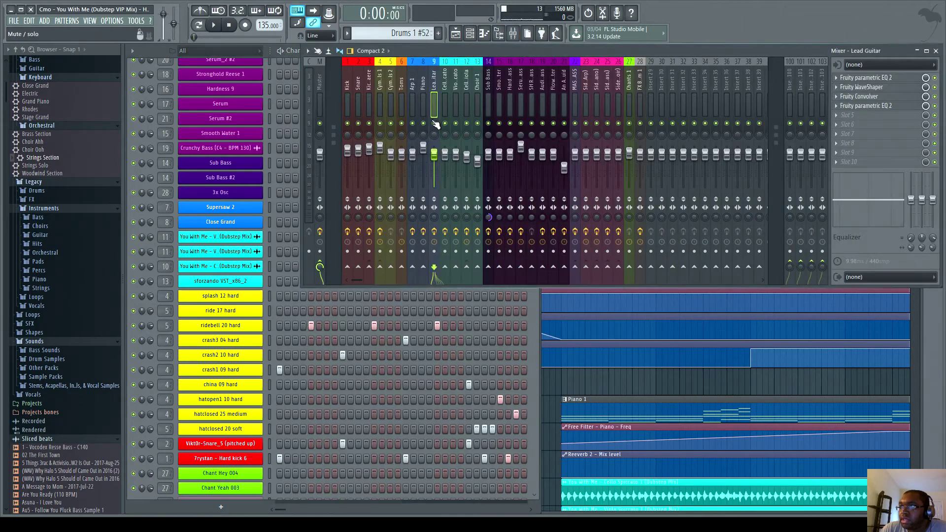
click(222, 208)
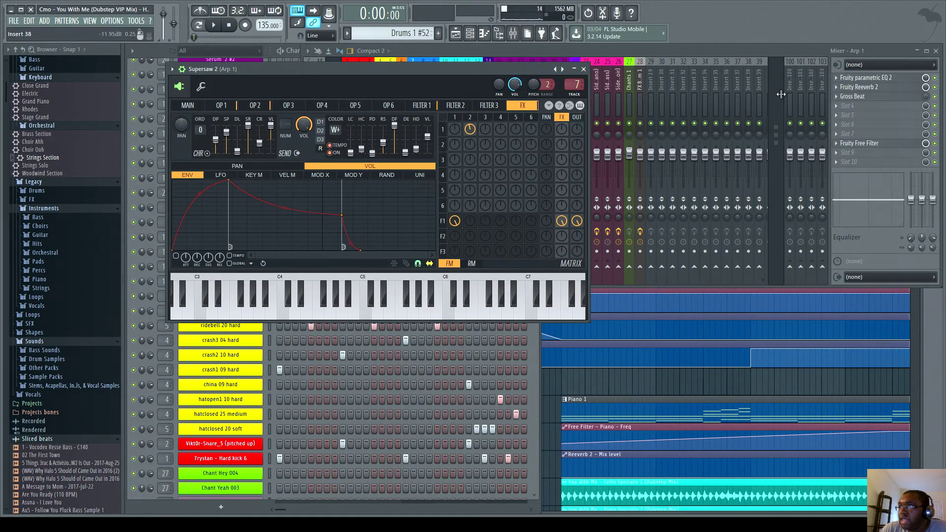
click(936, 51)
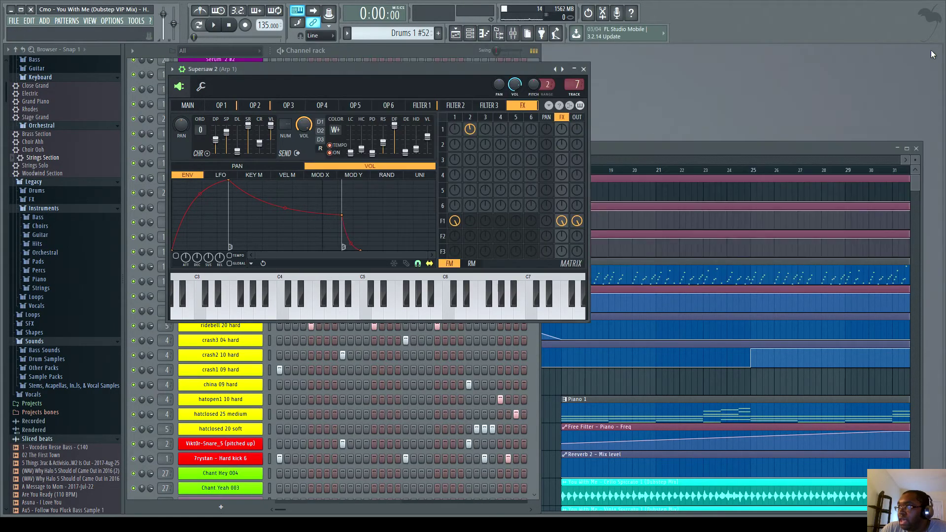
click(291, 316)
mouse_move(394, 316)
mouse_down()
mouse_move(438, 316)
mouse_move(272, 329)
mouse_up()
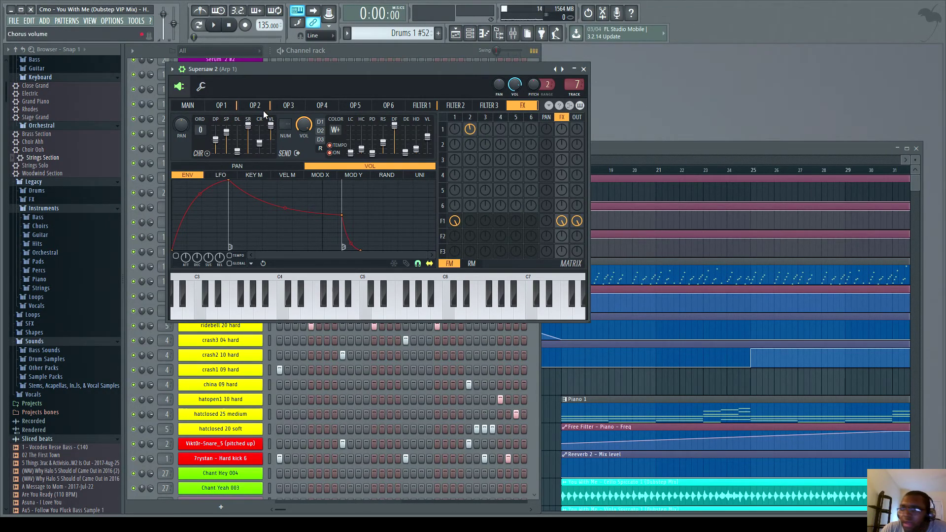
Browse Supersaw 2's preset collections, including the Arp, Bass and Volume 1 groups, and close the synth without loading one
click(175, 73)
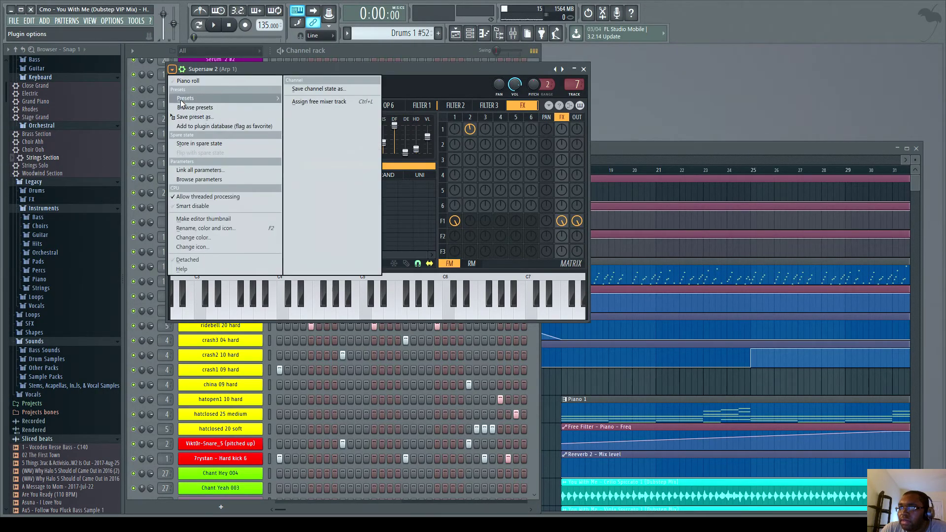
mouse_move(204, 98)
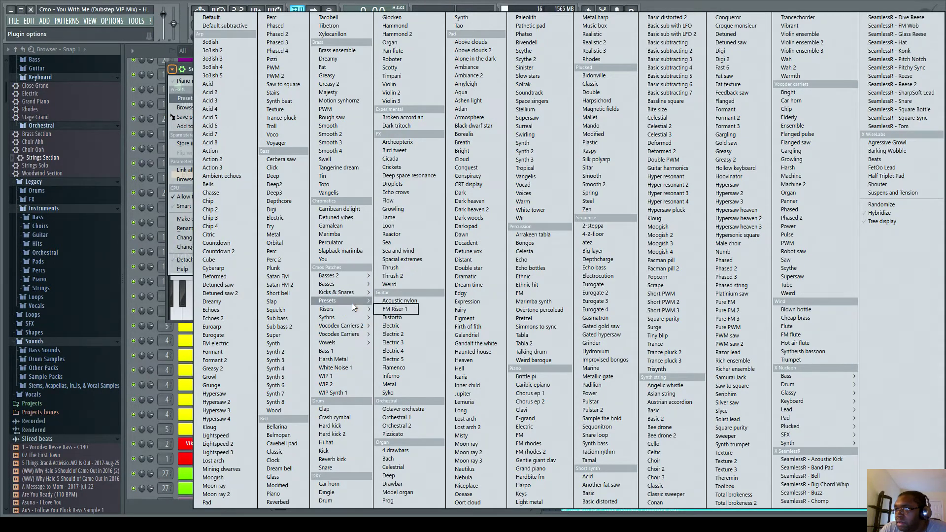
mouse_move(352, 300)
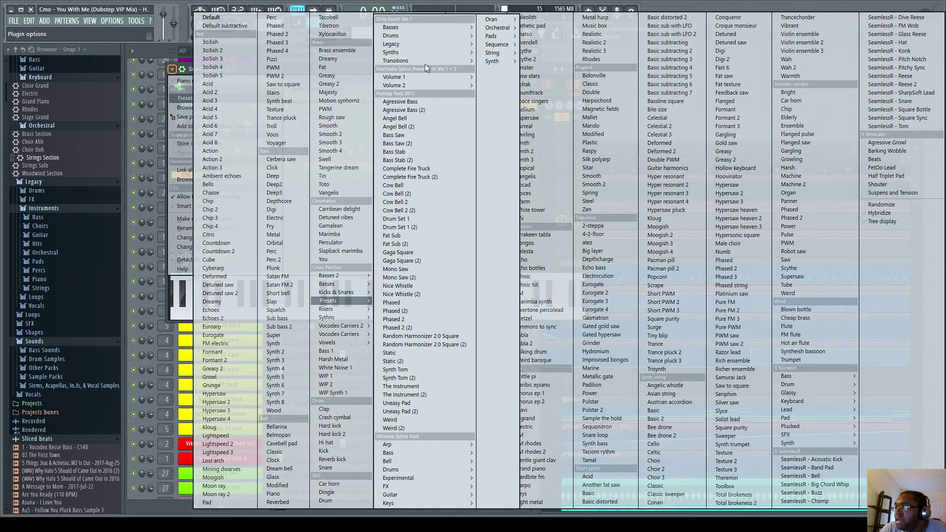
mouse_move(416, 52)
mouse_move(435, 444)
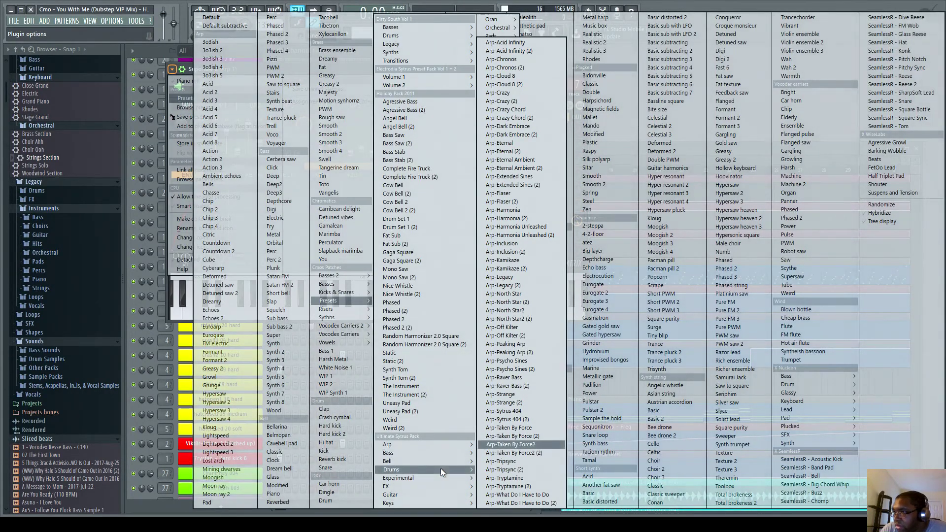
mouse_move(409, 451)
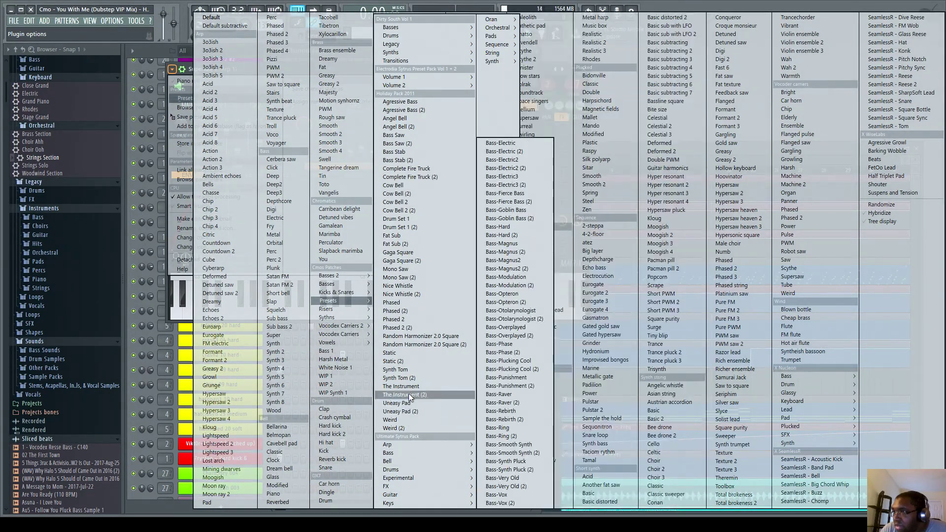
mouse_move(429, 77)
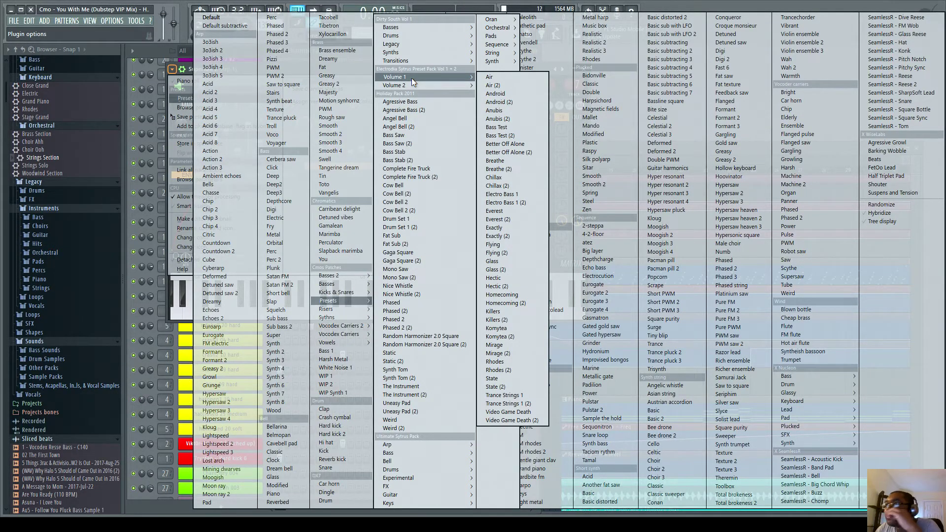
key(Escape)
key(Escape)
key(Escape)
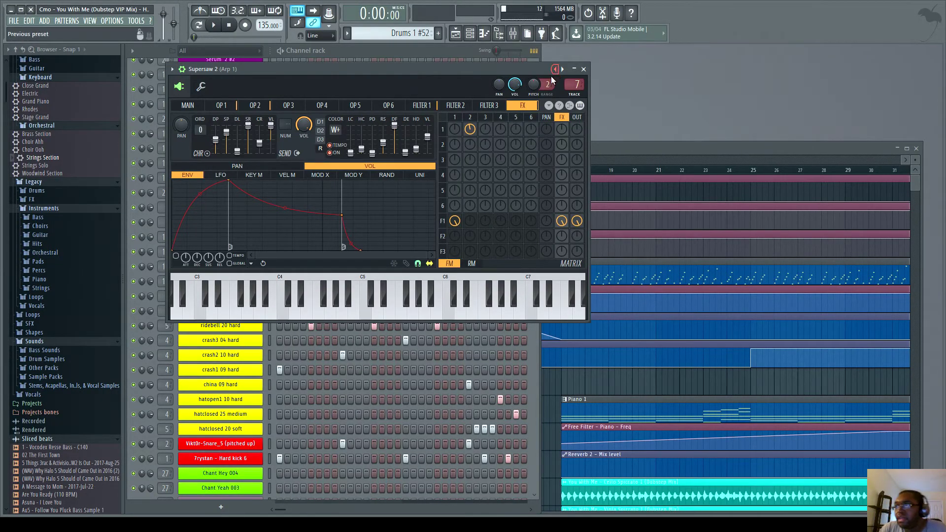
click(583, 69)
Inspect the Close Grand piano instrument in DirectWave and close its window
click(221, 223)
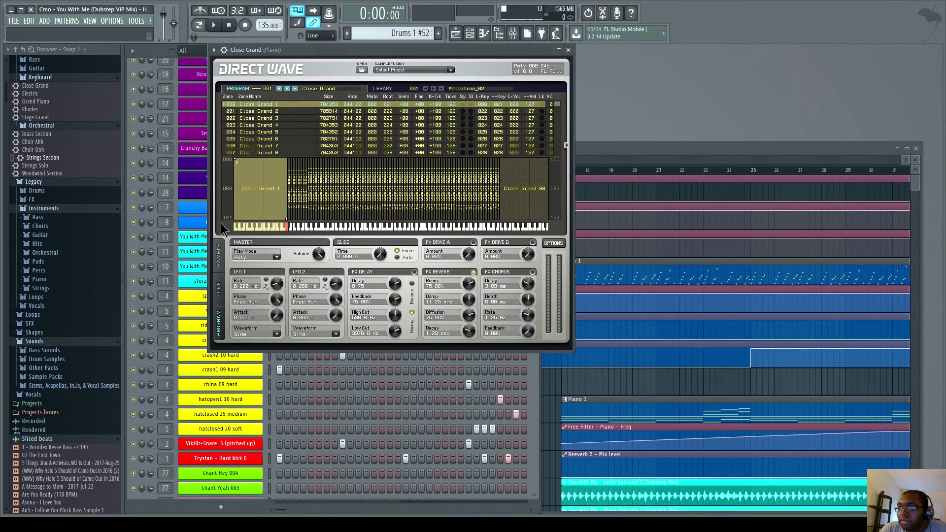
drag(264, 52, 357, 100)
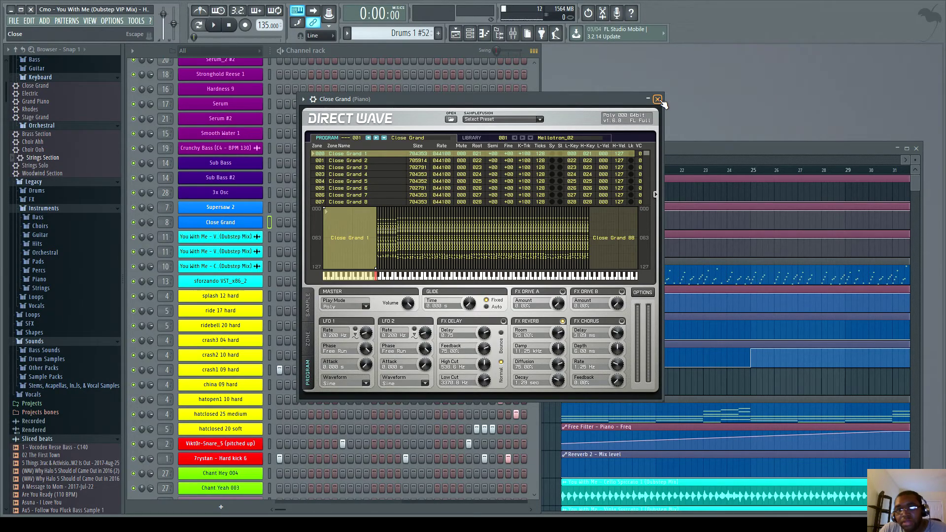
click(657, 99)
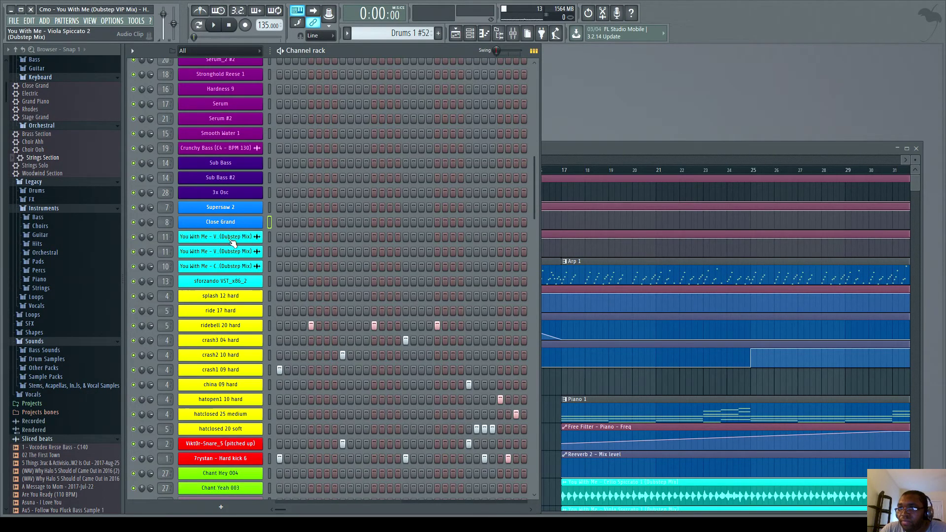
Move the Cello Spiccato 2 audio clip channel up the channel rack to sit directly below Cello Spiccato 1
scroll(239, 293, down, 6)
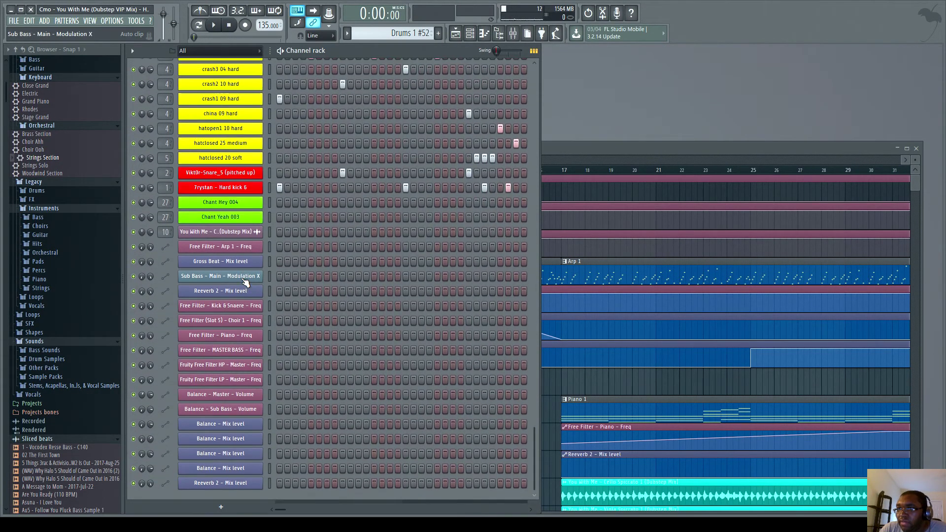
click(270, 232)
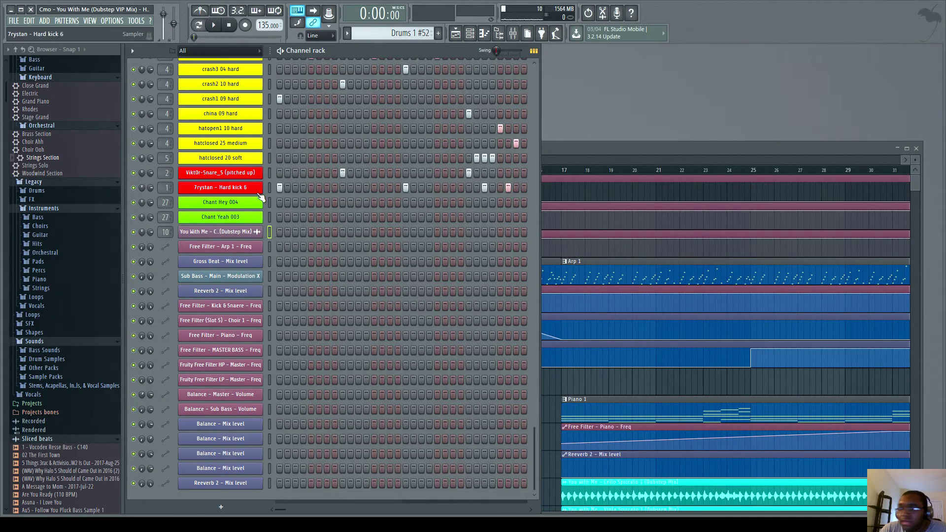
key(alt+Up)
key(alt+Up)
key(alt+Up)
key(alt+Up)
key(alt+Up)
key(alt+Up)
key(alt+Up)
key(alt+Up)
key(alt+Up)
key(alt+Up)
key(alt+Up)
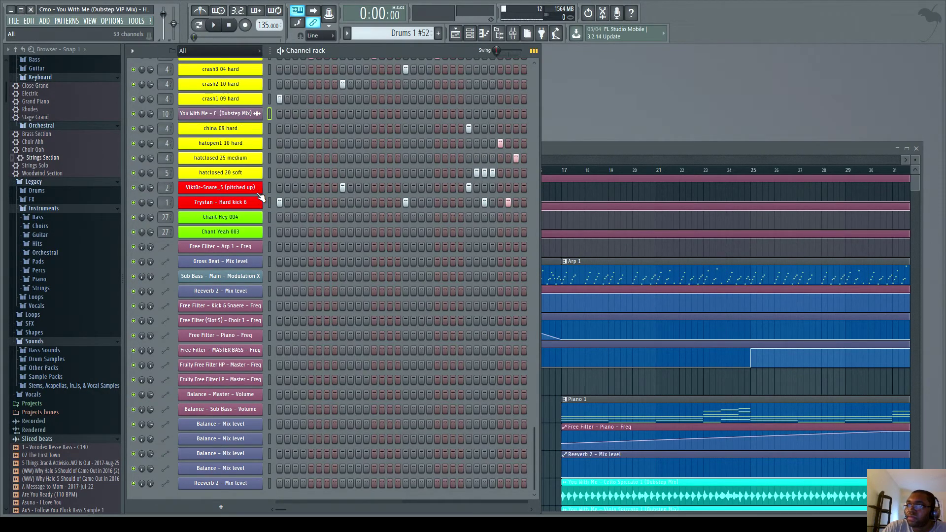
key(alt+Up)
scroll(259, 197, up, 5)
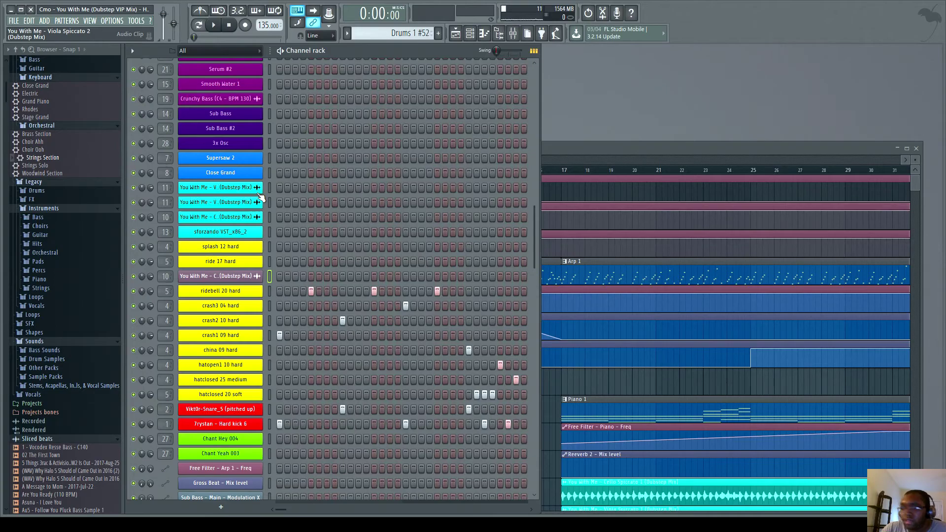
key(alt+Up)
key(alt+Up)
key(alt+Up)
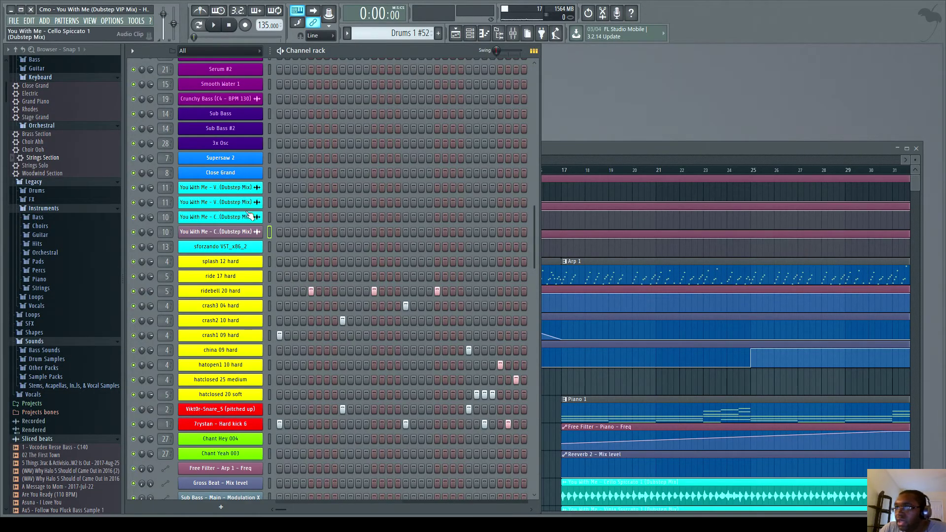
Compare the audio clip settings and waveforms of Cello Spiccato 2 and Cello Spiccato 1
click(257, 232)
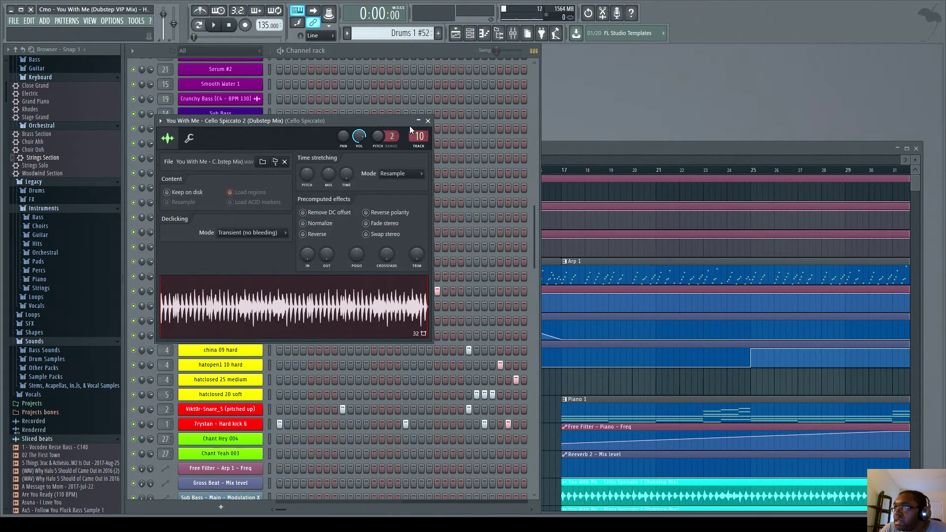
click(429, 120)
click(232, 216)
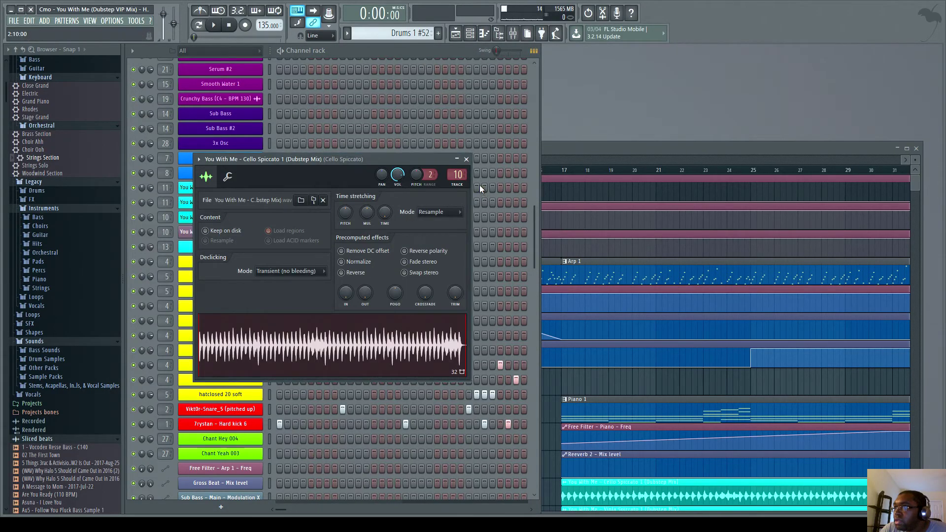
click(466, 159)
click(226, 231)
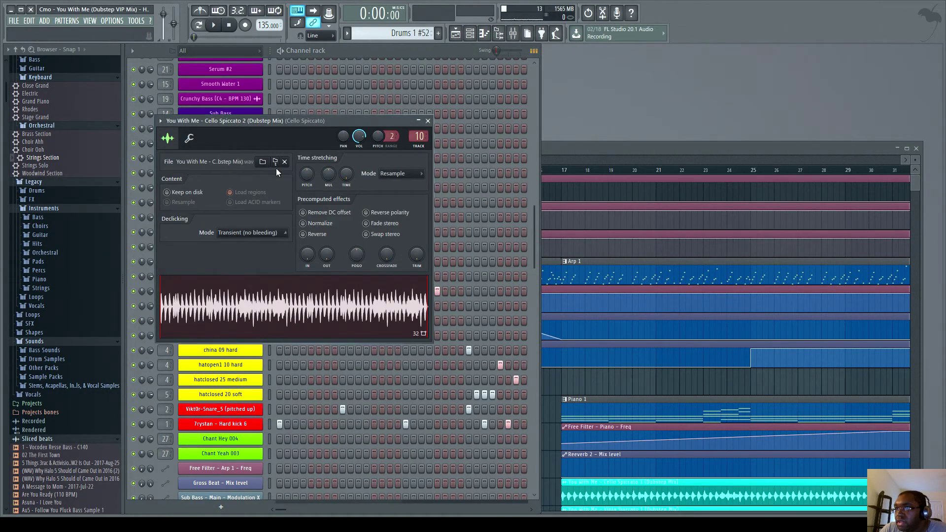
click(427, 120)
Recolor the Cello Spiccato 2 channel cyan to match the other string clips
right_click(260, 232)
click(294, 252)
click(297, 265)
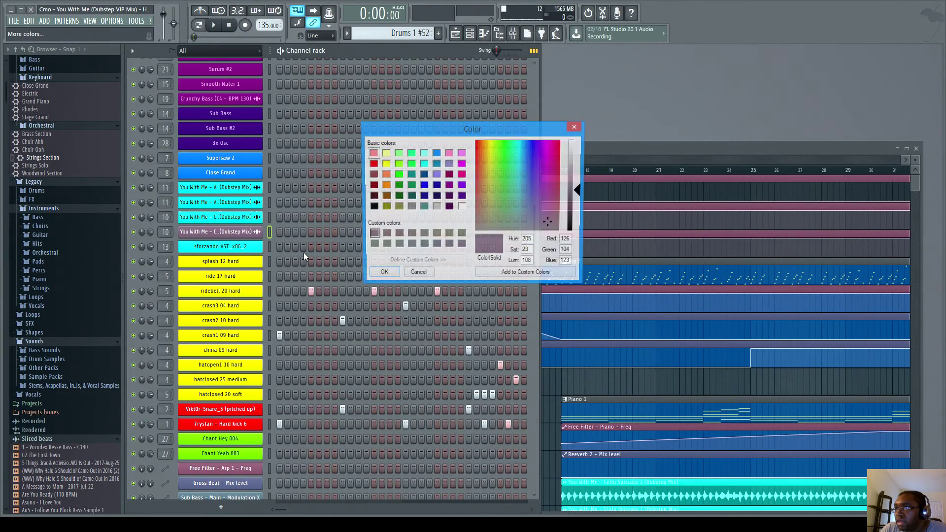
click(424, 163)
key(Return)
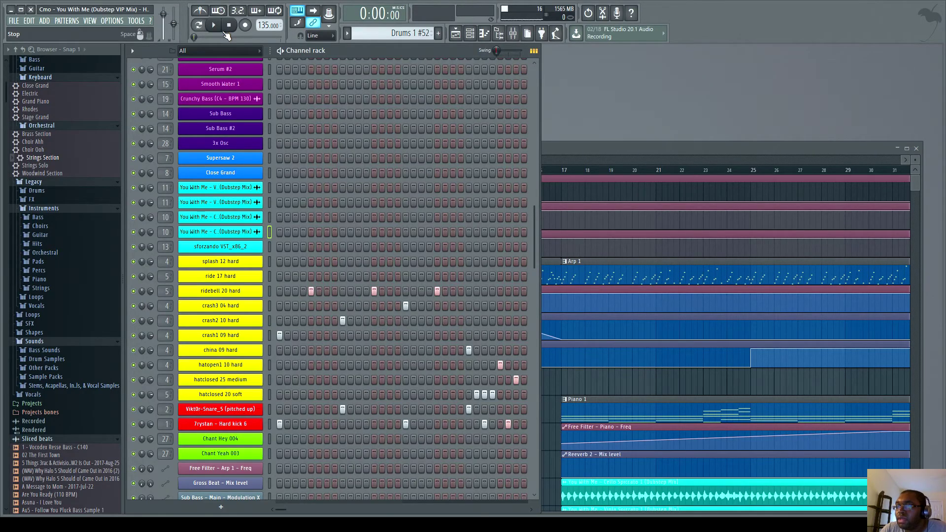
Check the Cello Spiccato 2 clip's sample settings again and close its window
click(234, 234)
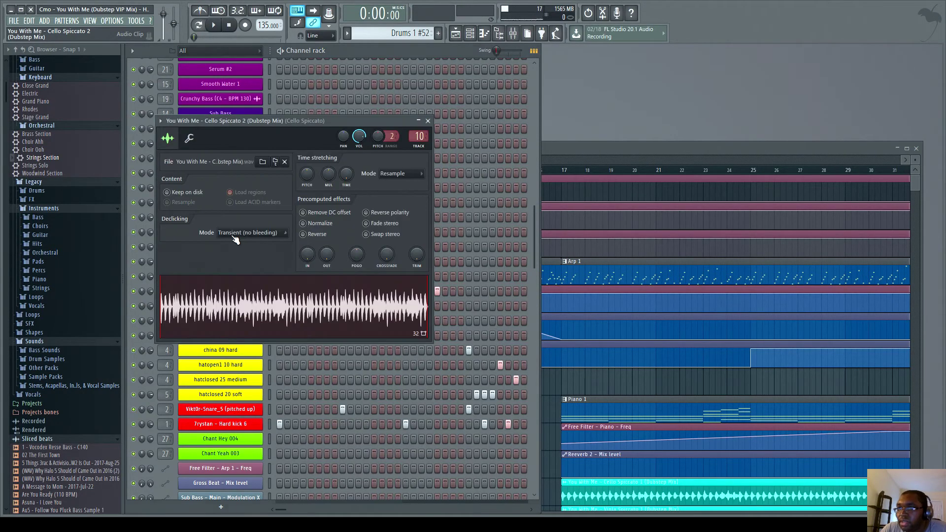
click(427, 120)
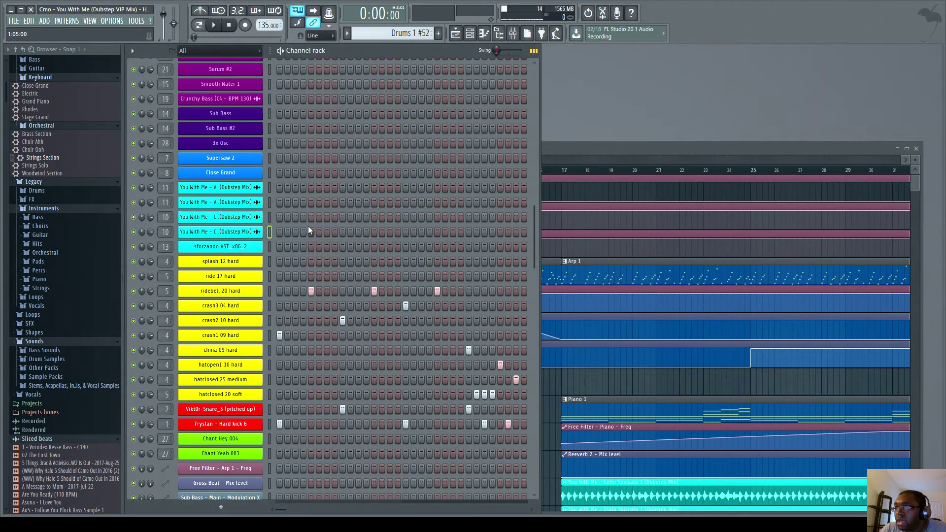
click(254, 232)
click(428, 121)
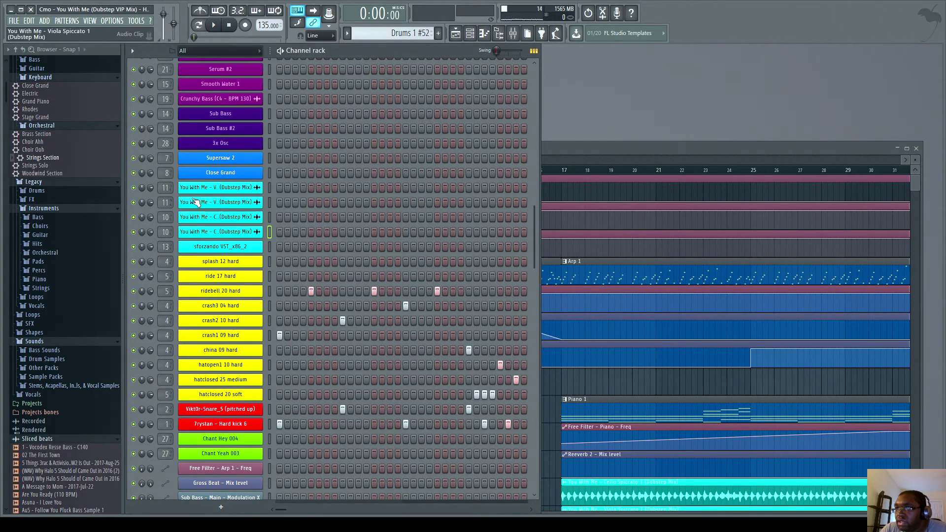
Check the sample settings and waveforms of the Viola Spiccato 2 and Cello Spiccato 1 audio clips, closing each window
click(212, 190)
click(263, 308)
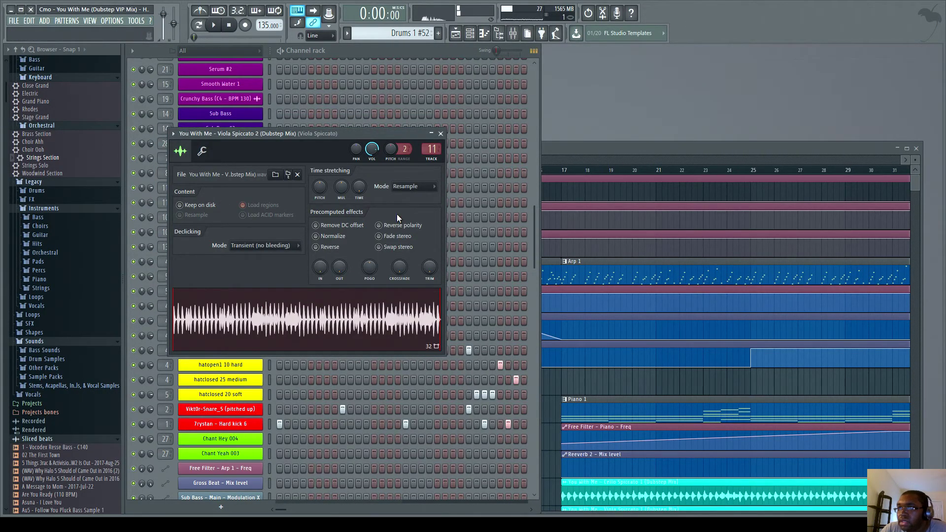
click(441, 134)
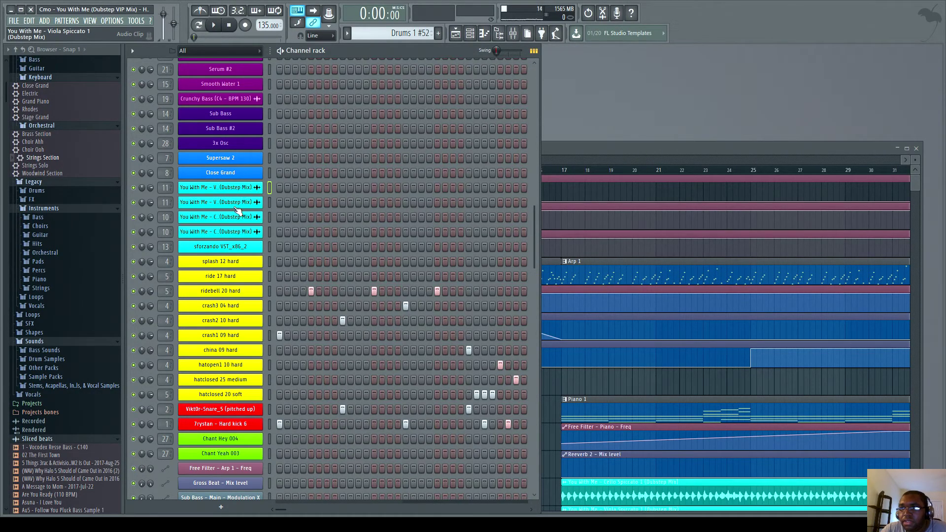
click(196, 217)
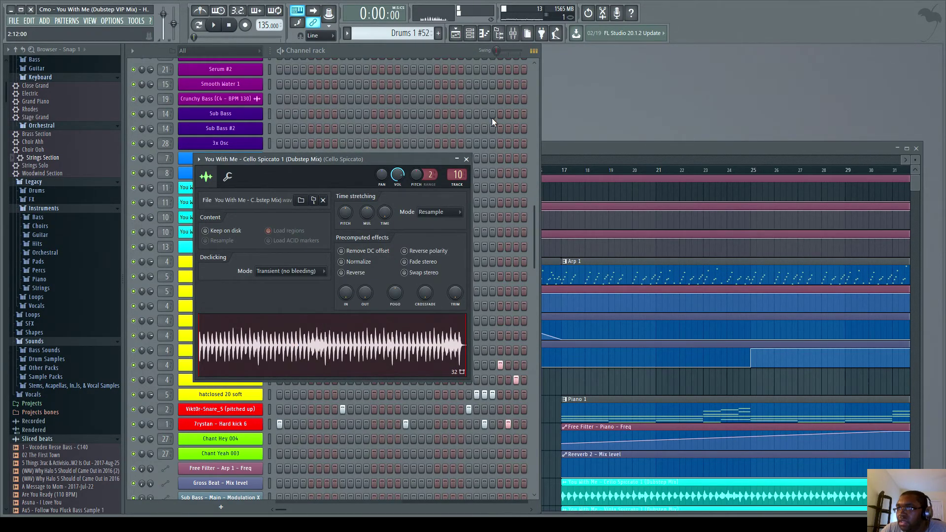
click(231, 26)
click(466, 159)
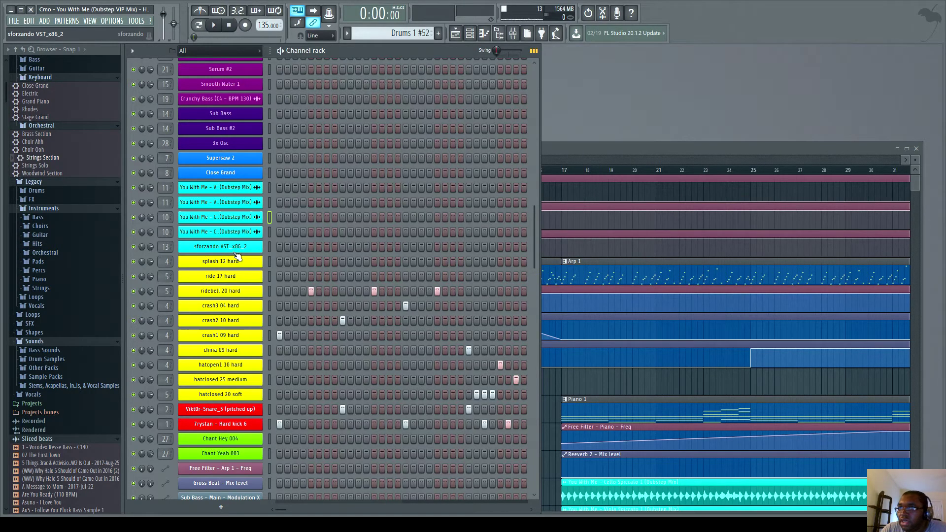
Set the playlist's playback position to bar 37, where the Choir 1 pattern clip begins
click(613, 152)
key(space)
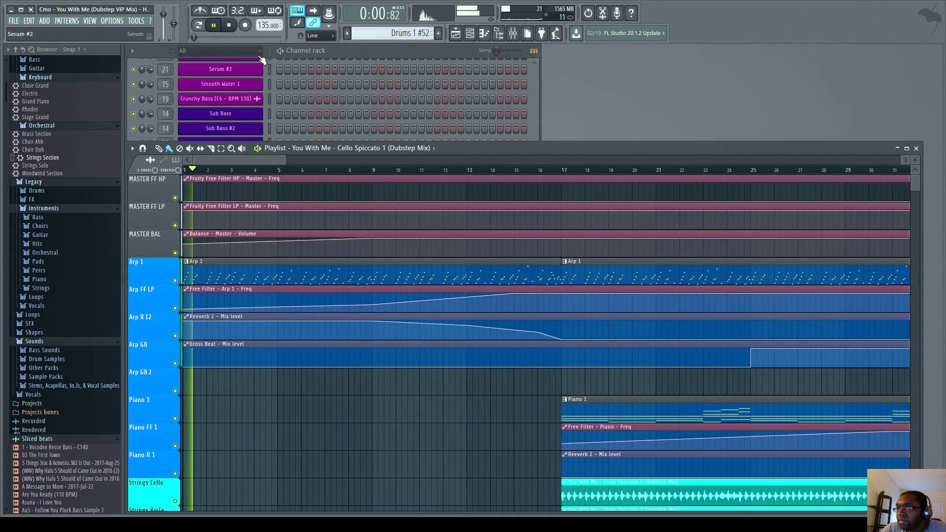
key(space)
scroll(383, 190, right, 10)
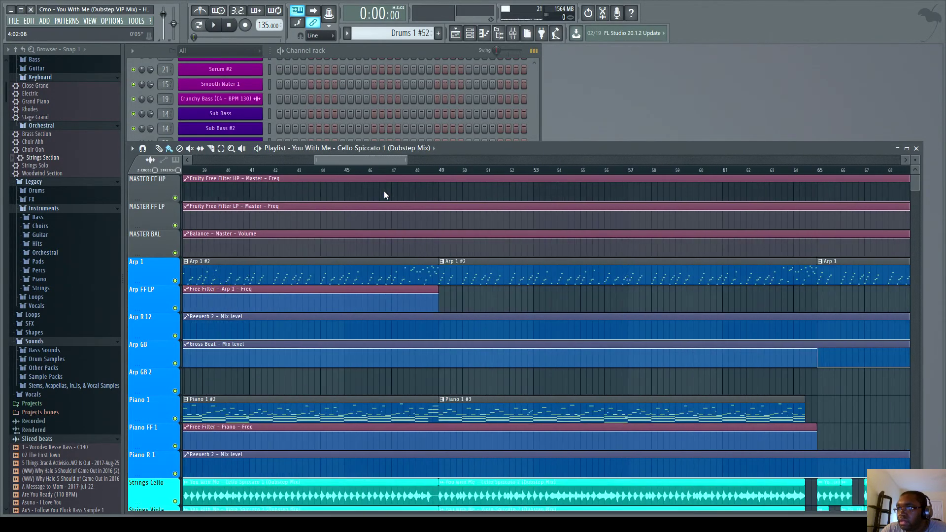
scroll(447, 289, down, 5)
drag(395, 159, 323, 180)
click(418, 170)
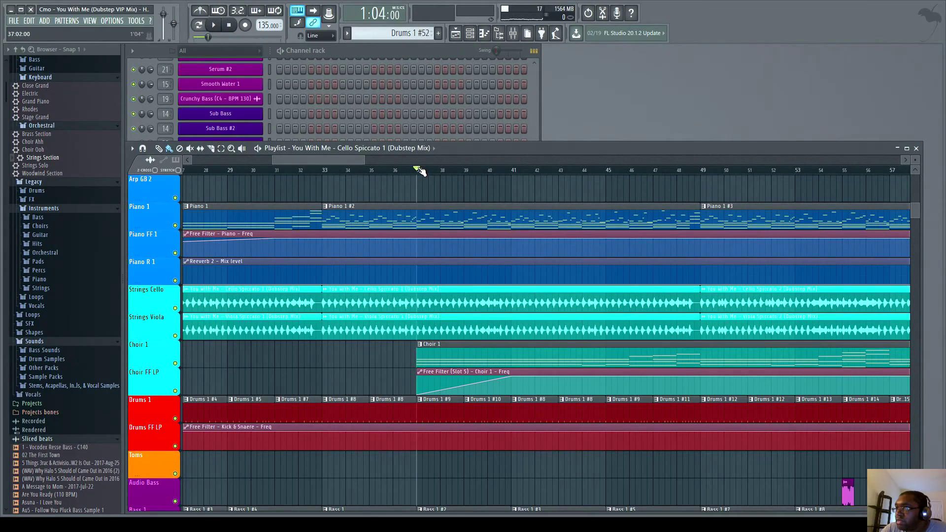
Solo the Choir 1 mixer track and start song playback from bar 37
click(513, 33)
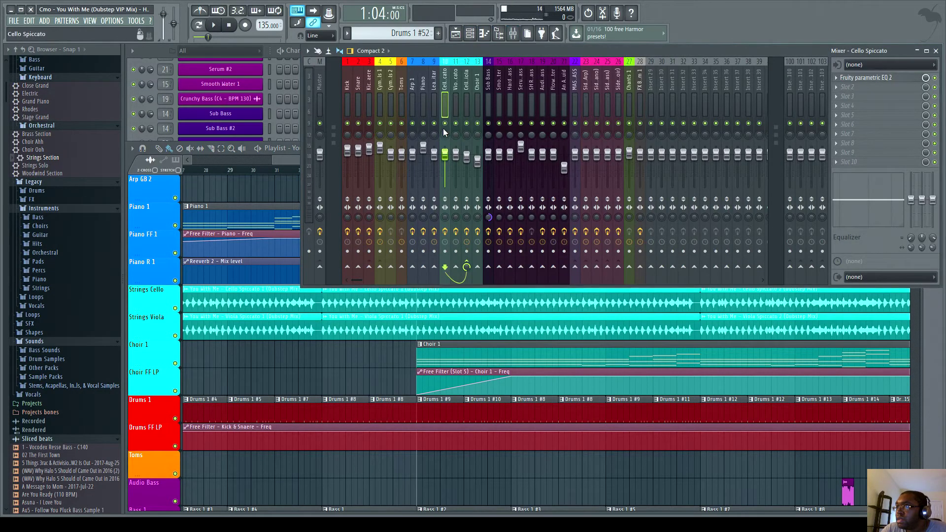
right_click(475, 123)
click(214, 25)
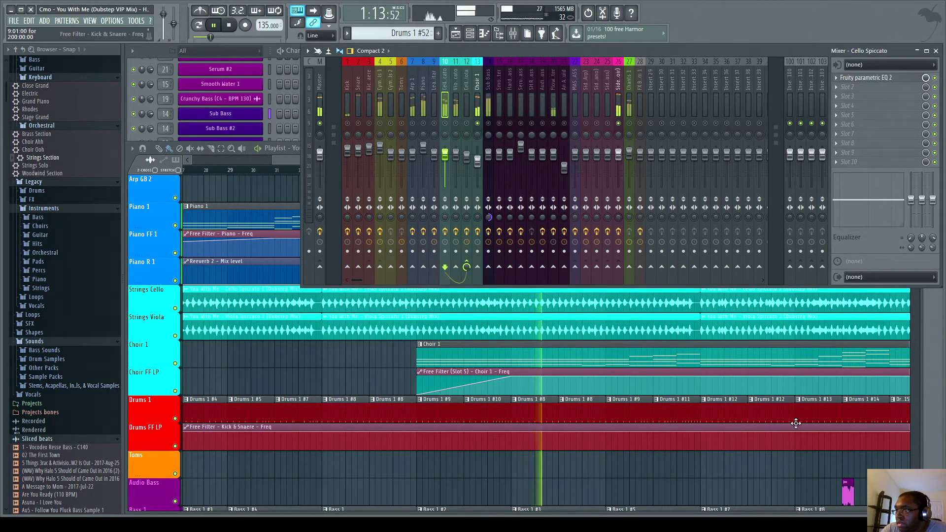
Examine the Choir 1 pattern's notes in the piano roll during playback, stop the song and close the piano roll
click(920, 345)
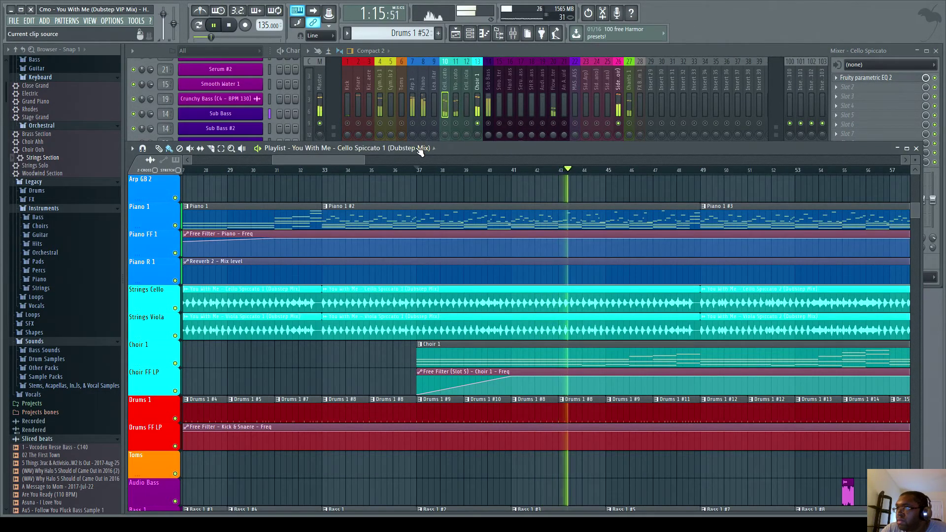
drag(345, 157, 366, 157)
double_click(443, 363)
scroll(433, 345, down, 3)
scroll(432, 336, down, 1)
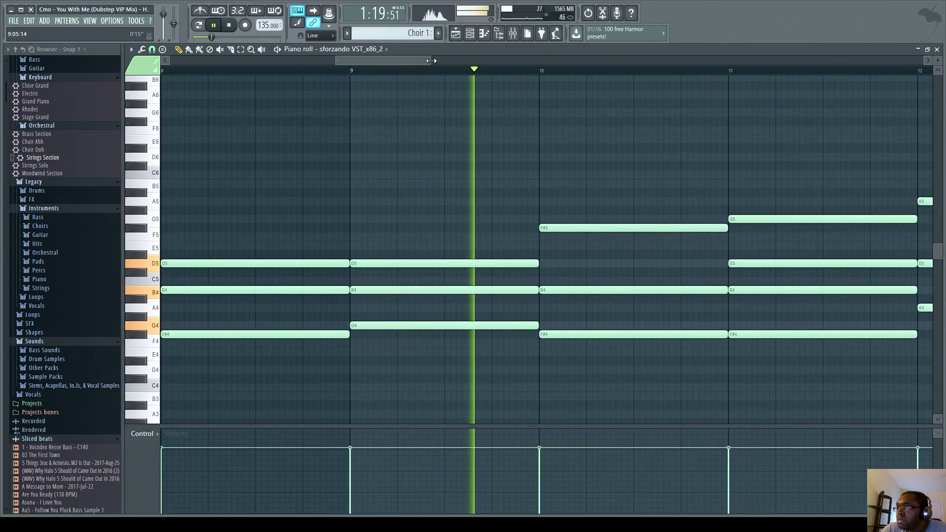
drag(430, 60, 619, 91)
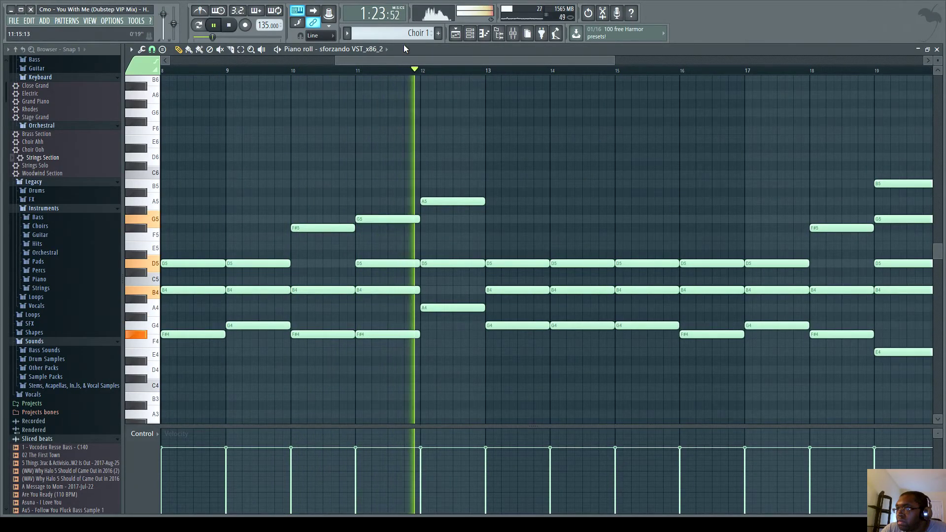
click(230, 27)
click(936, 49)
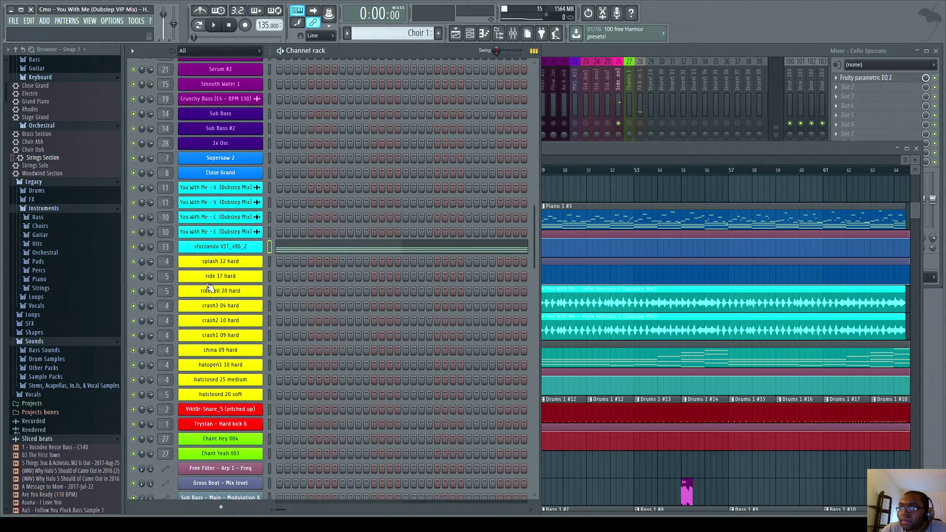
Inspect the Serum_2 bass channel's synth settings and its mixer track's effects and routing
click(581, 150)
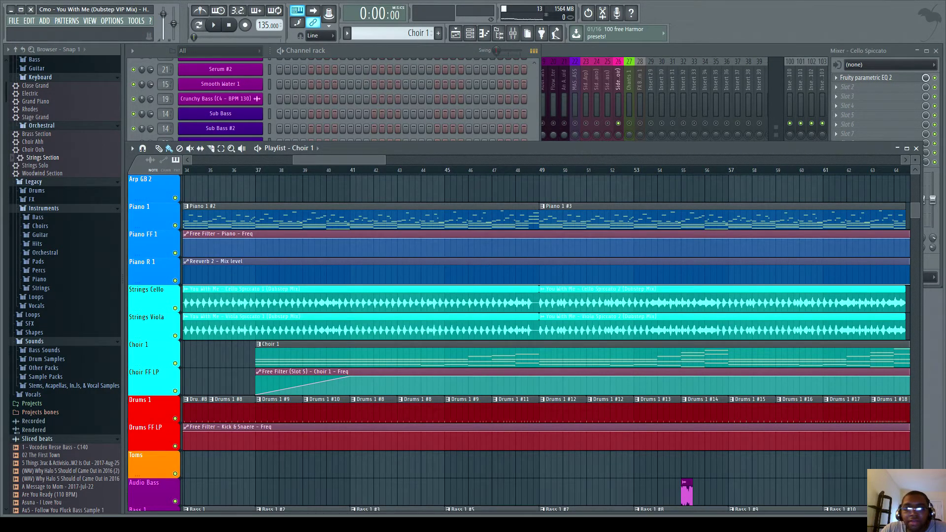
click(354, 50)
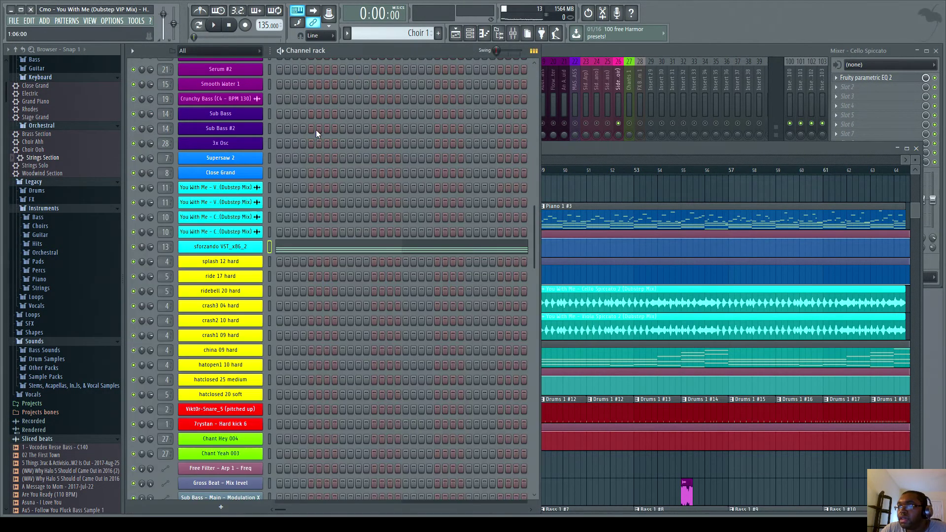
scroll(310, 140, up, 5)
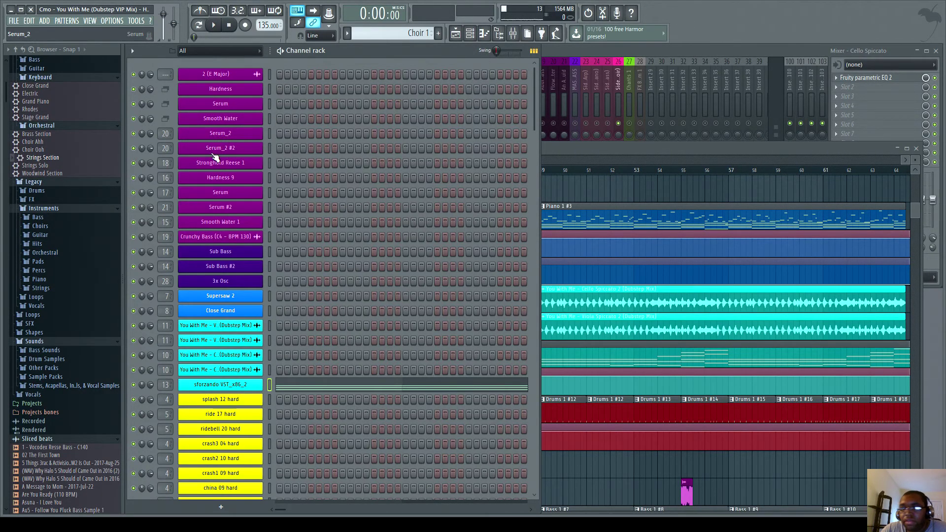
click(221, 138)
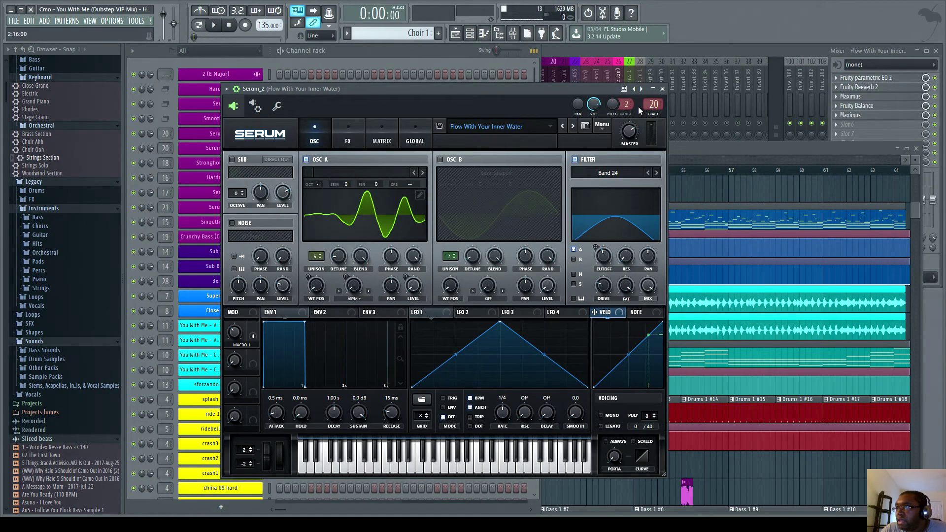
click(662, 89)
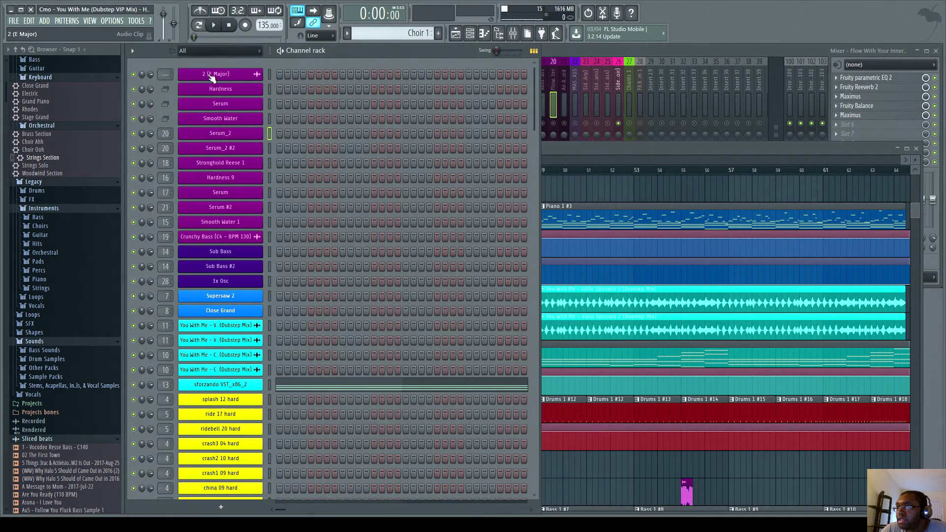
click(220, 136)
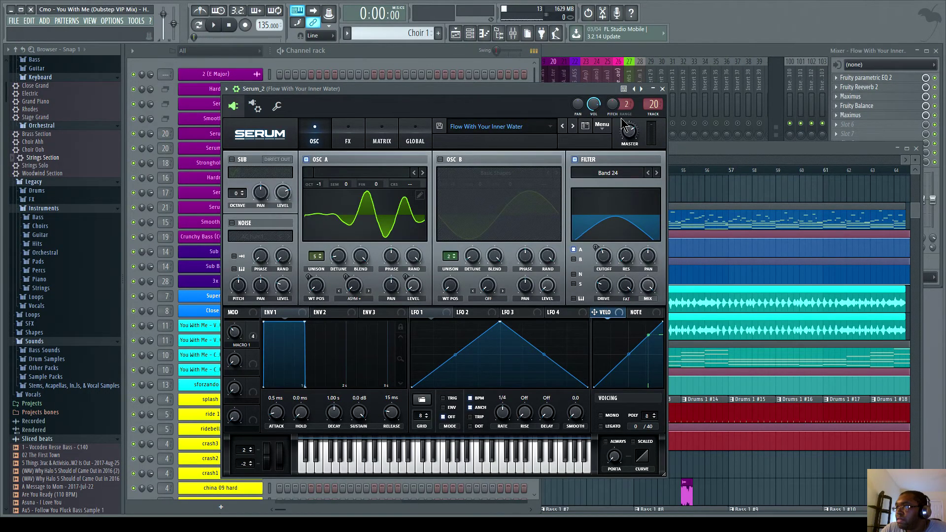
click(631, 55)
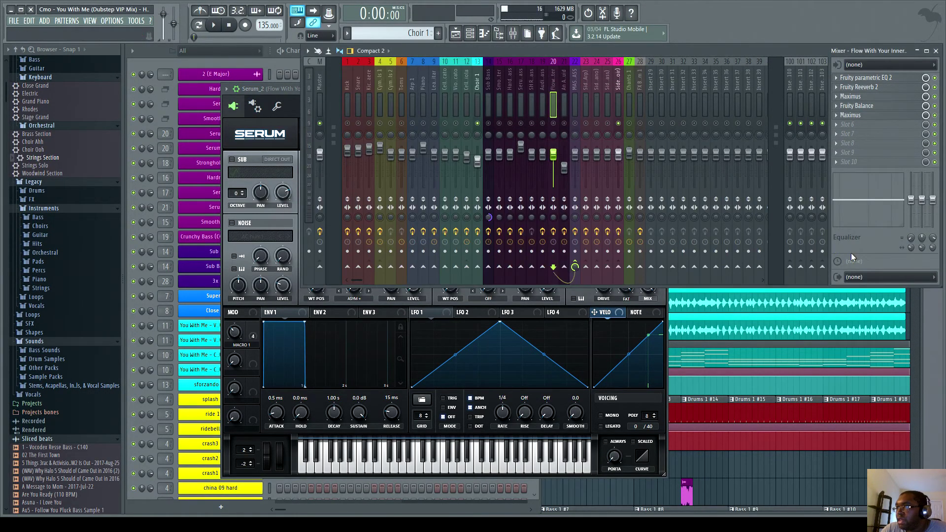
click(923, 306)
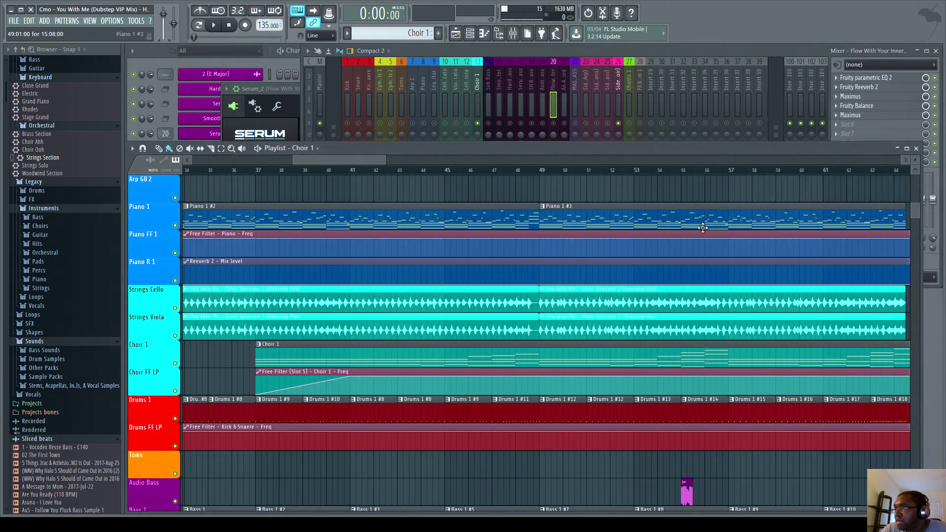
Play the song from bar 97, where the Bass 1 pattern clip begins
drag(367, 160, 487, 161)
scroll(486, 215, down, 5)
click(431, 170)
key(space)
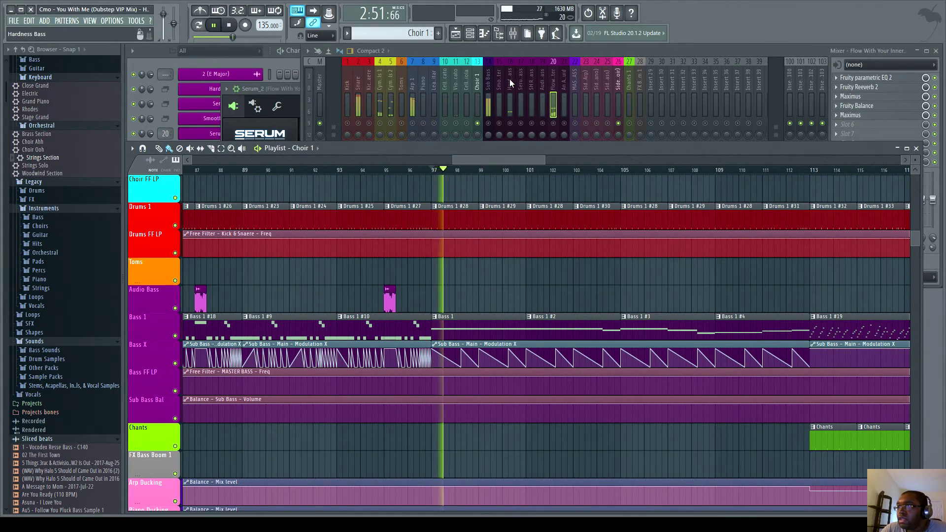
Enable the bass mixer tracks, including Sub Bass and Serum, in place of the soloed choir while the song plays
click(492, 127)
click(521, 124)
click(532, 124)
click(543, 124)
click(554, 124)
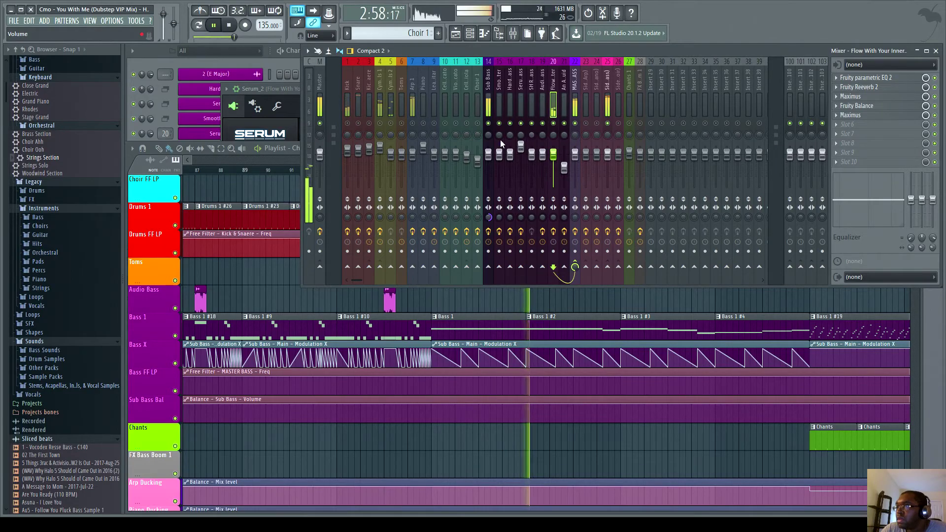
Listen to the bass section with the Sub Bass mixer track muted, stop playback and unmute the track
click(489, 123)
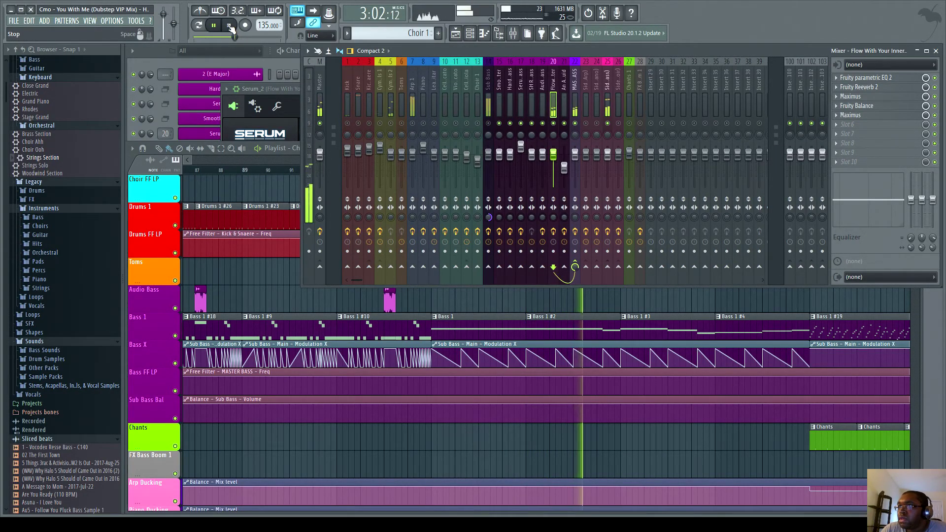
click(229, 25)
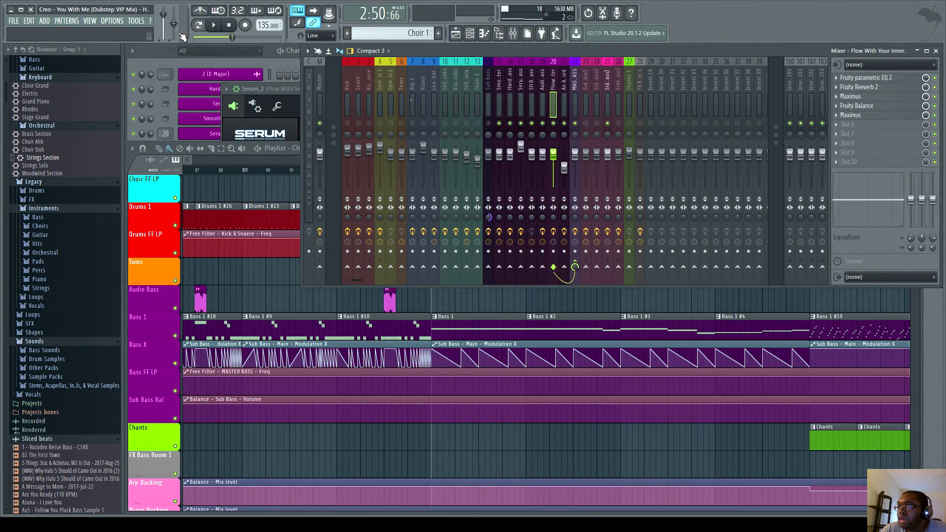
click(489, 124)
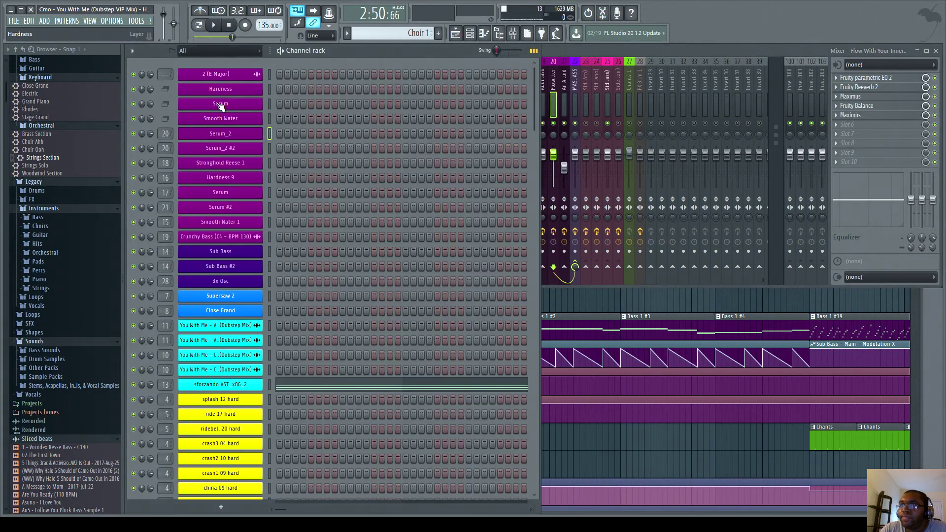
Compare the Serum presets loaded in the Serum_2 #2 and Serum_2 channels, closing each plugin window
key(F6)
click(206, 149)
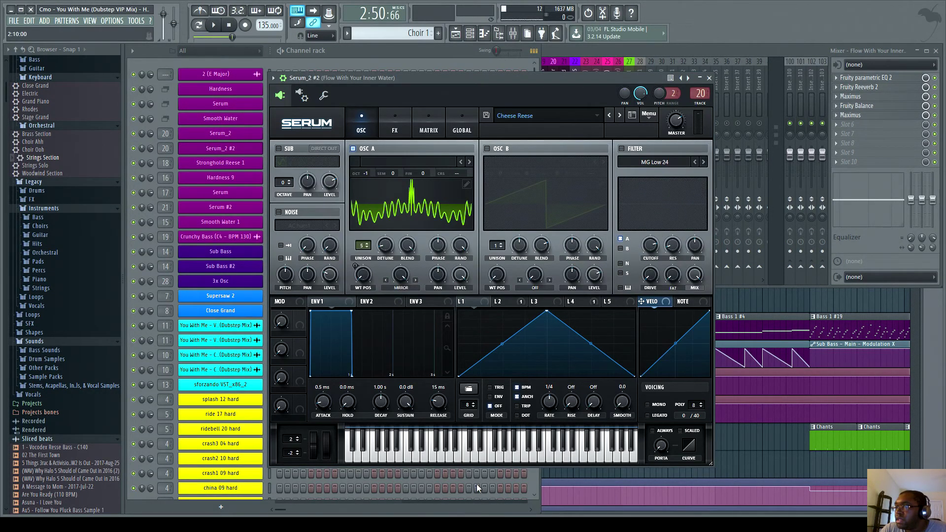
click(709, 79)
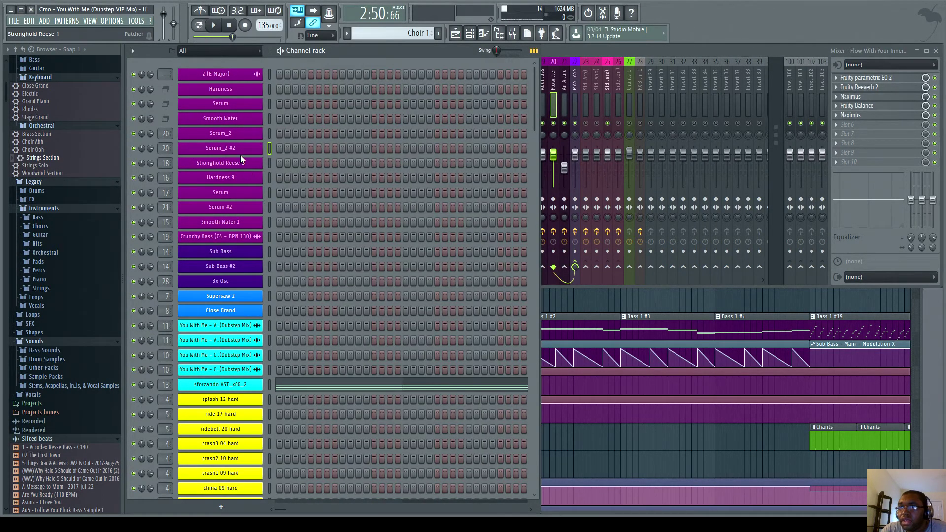
click(238, 134)
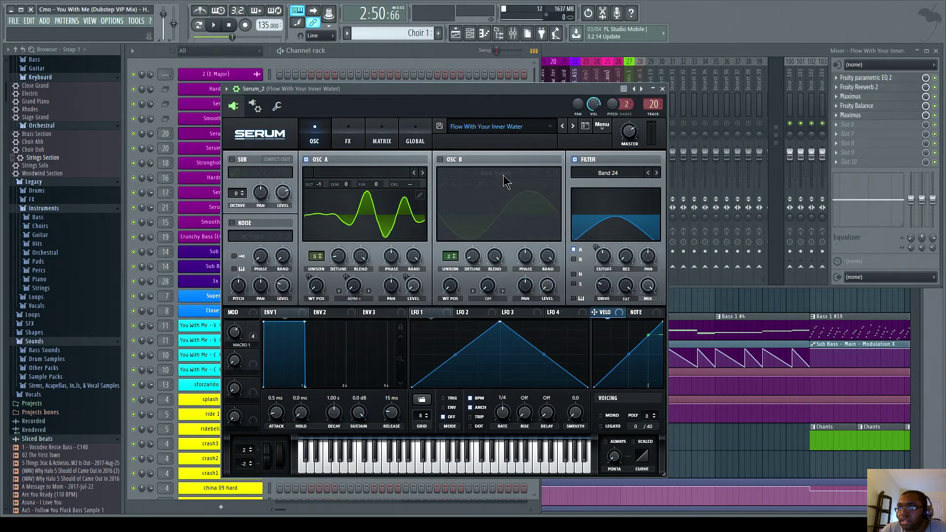
click(662, 89)
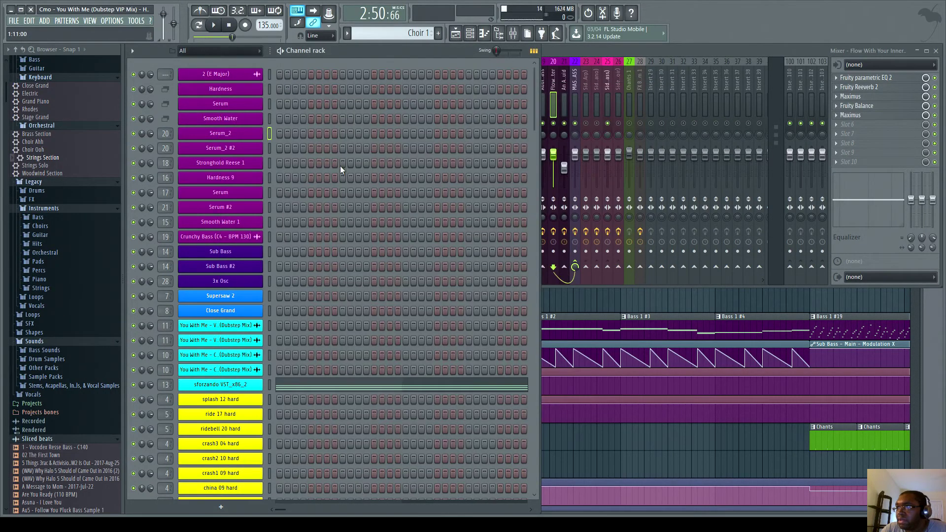
Show the Stronghold Reese 1 channel's miscellaneous functions and audition its sound at various low and middle notes on the preview keyboard
click(217, 165)
click(244, 70)
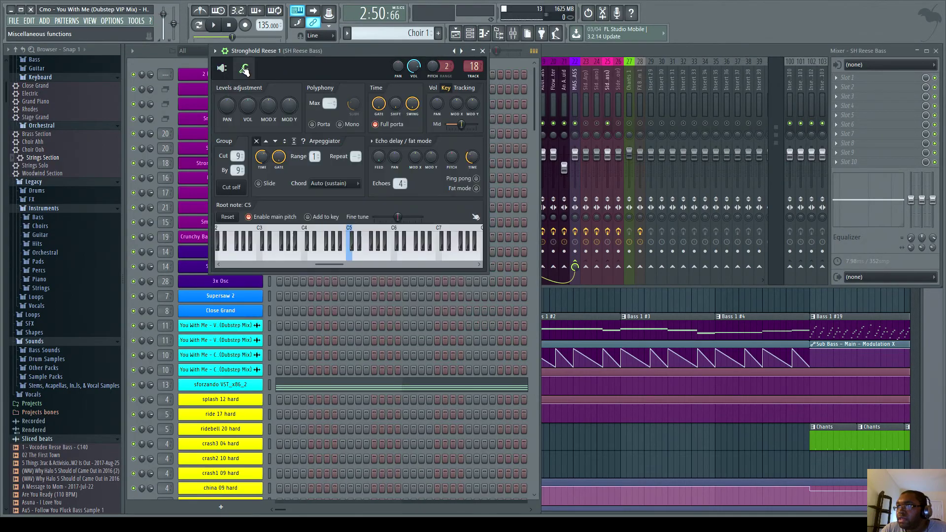
click(333, 256)
click(298, 252)
click(268, 254)
click(407, 254)
click(343, 255)
click(261, 259)
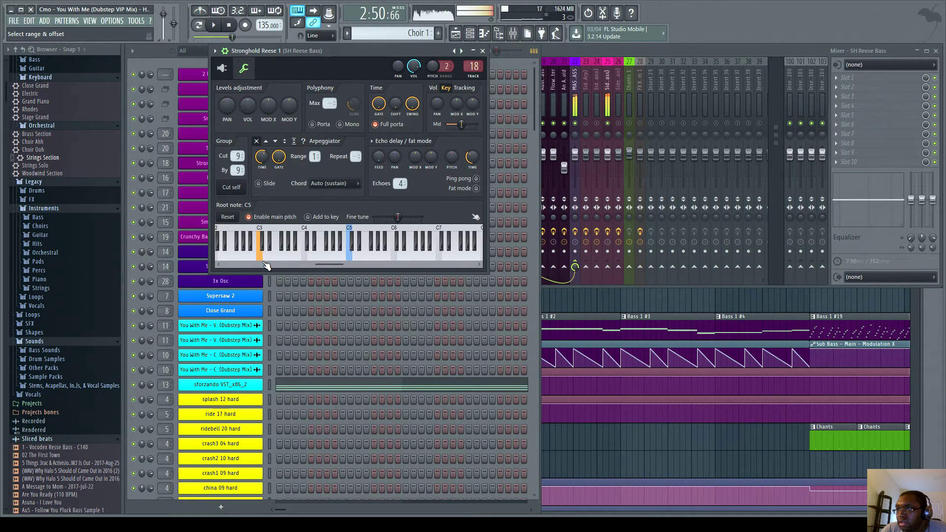
click(382, 253)
click(329, 253)
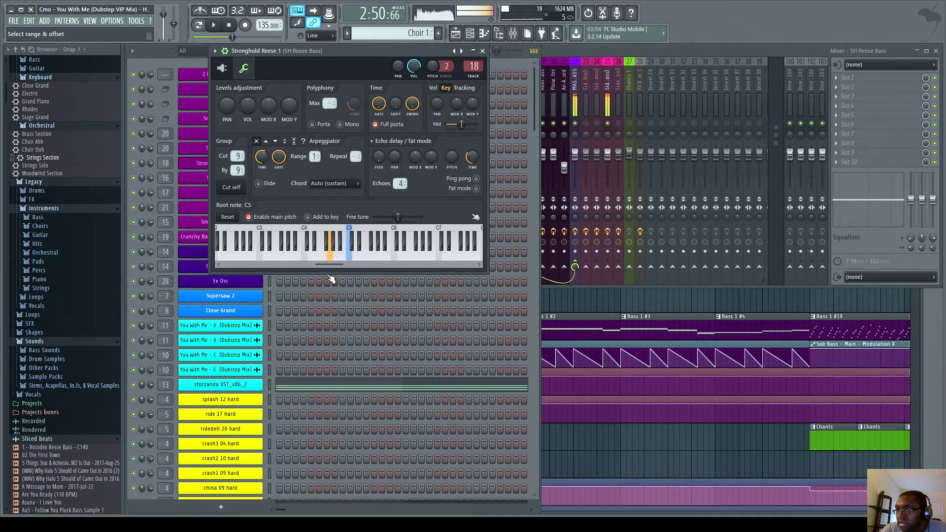
key(space)
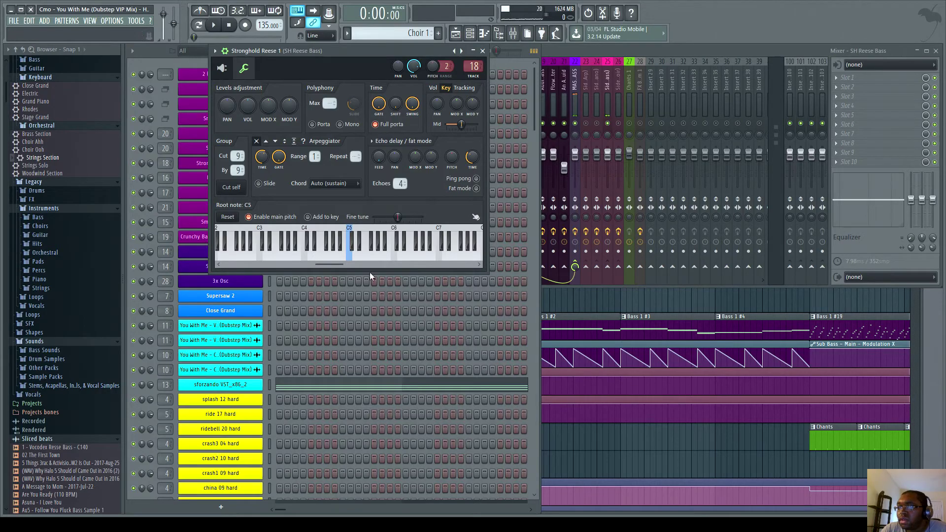
click(319, 256)
click(348, 257)
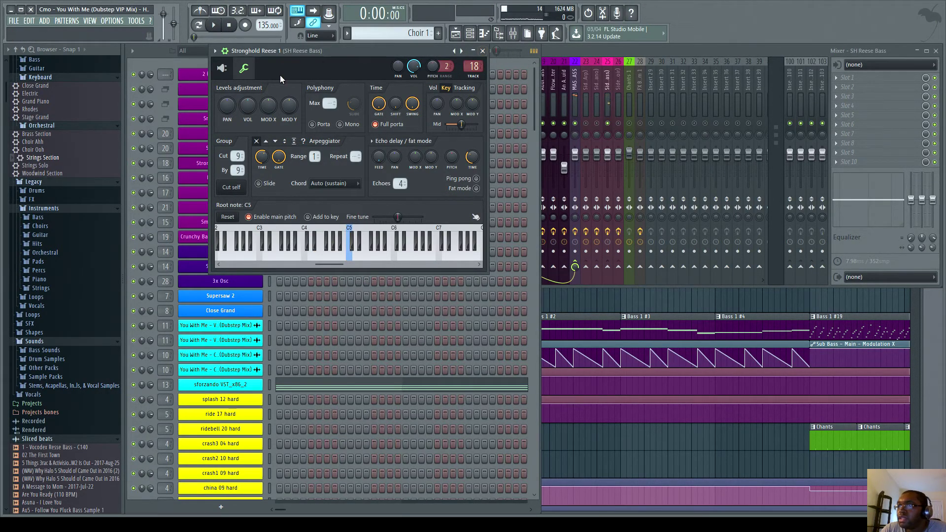
Examine Stronghold Reese 1's Patcher map and its Harmor plugin, display the Harmonic unison pitch articulation, and close Harmor
click(222, 68)
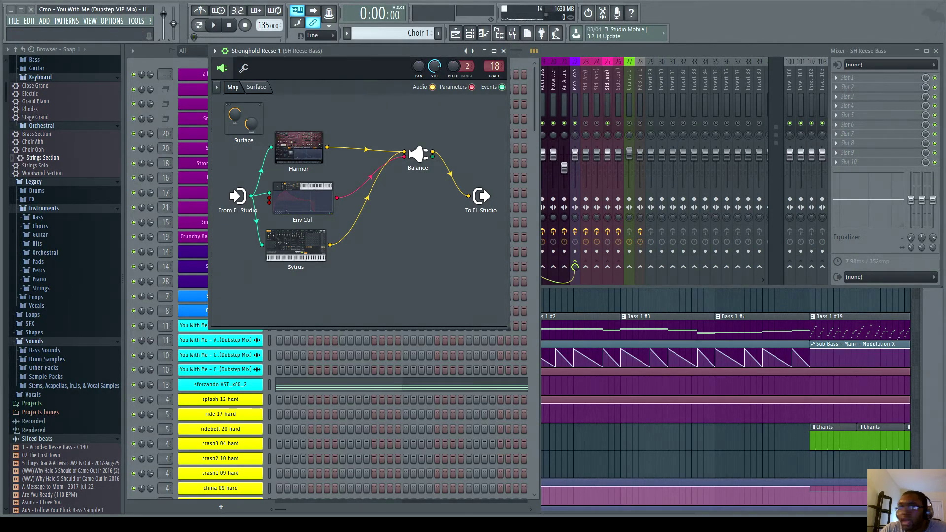
double_click(298, 147)
drag(434, 154, 502, 78)
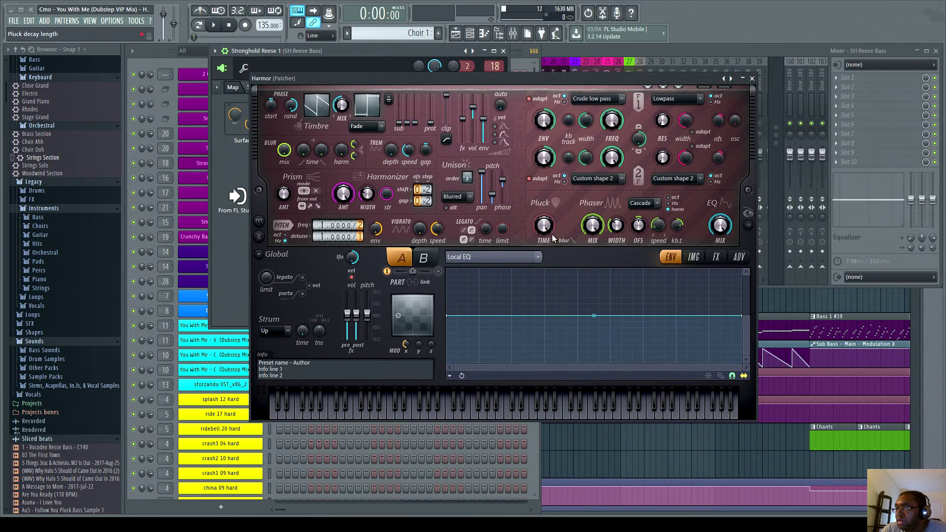
click(501, 256)
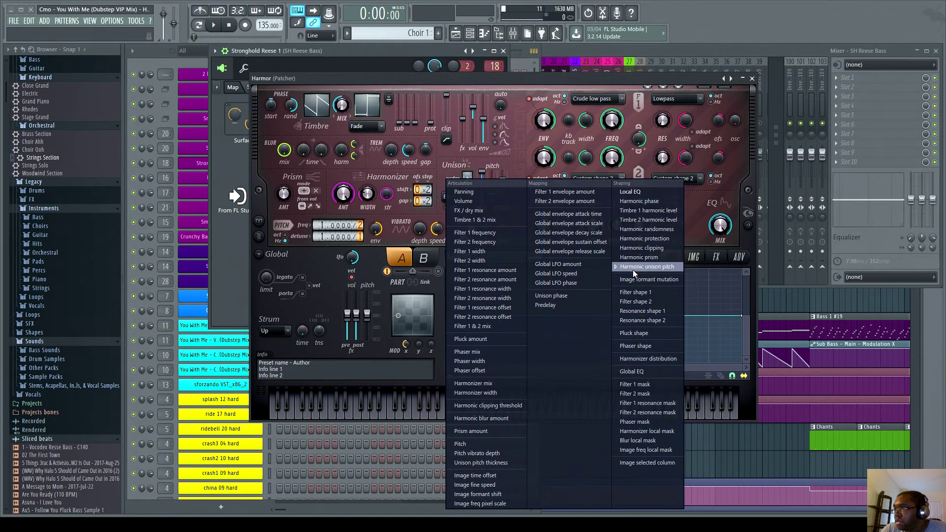
click(634, 271)
click(751, 78)
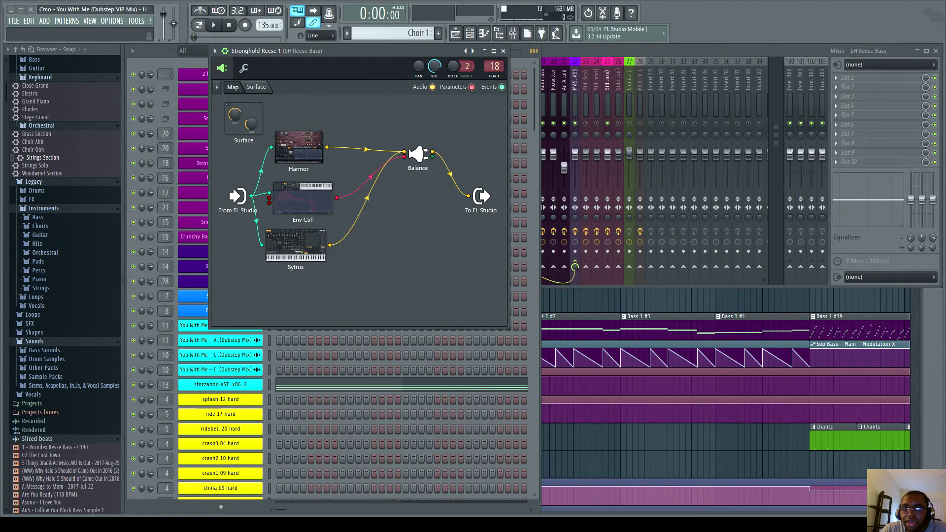
Inspect the Env Ctrl and Sytrus plugins in Stronghold Reese 1's Patcher map, closing each one and the channel window
drag(0, 211, 523, 145)
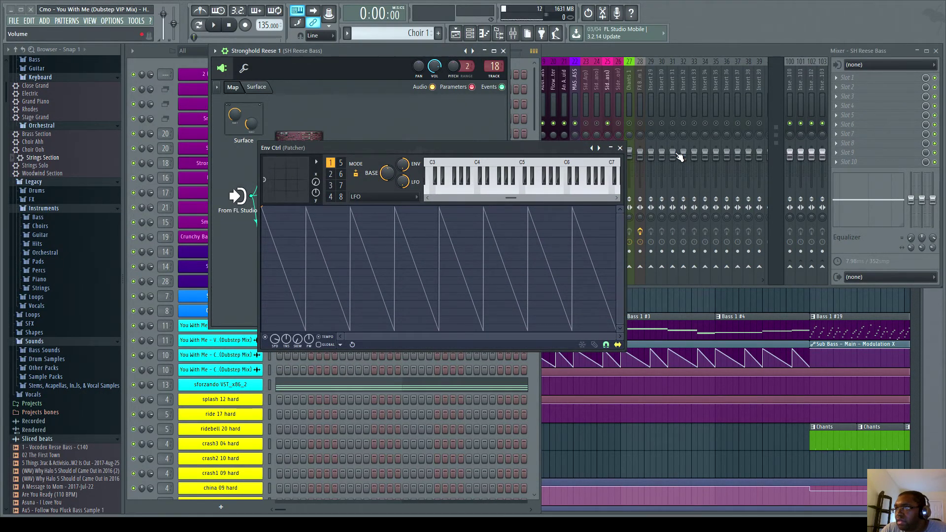
click(620, 148)
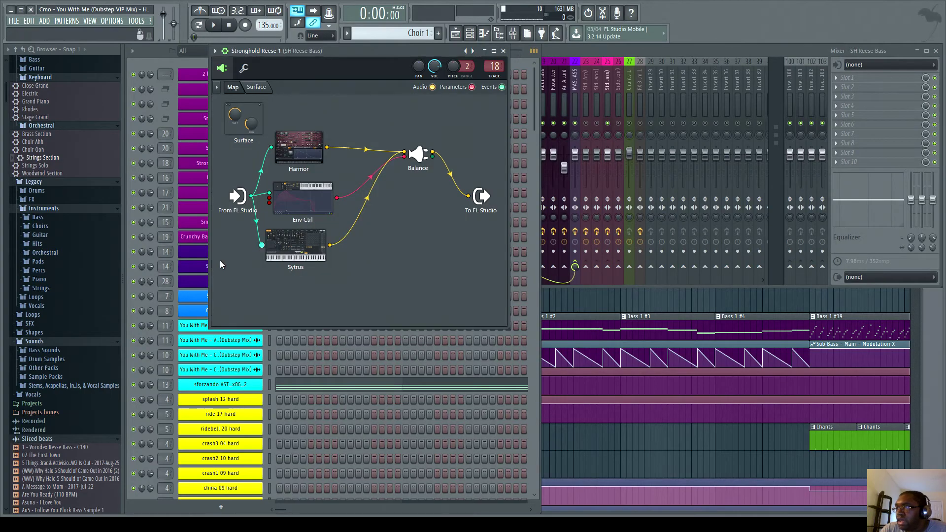
click(294, 251)
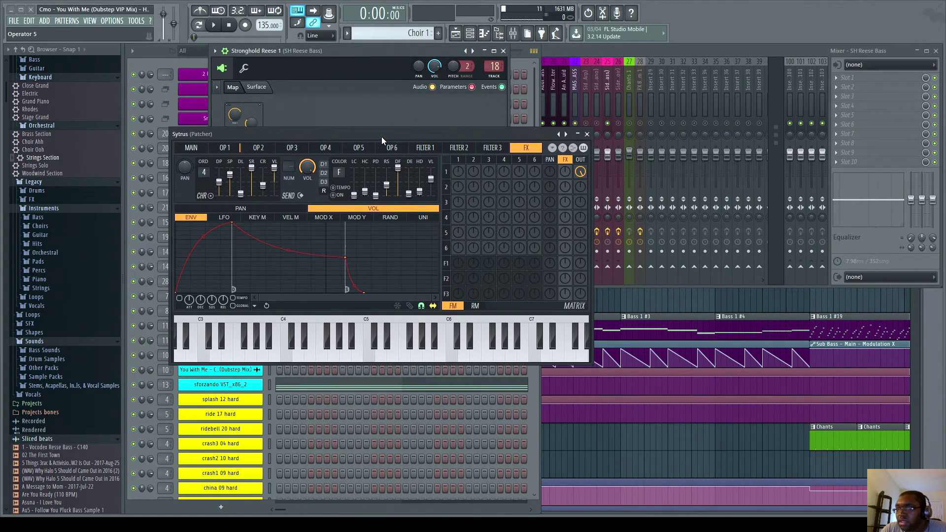
click(587, 134)
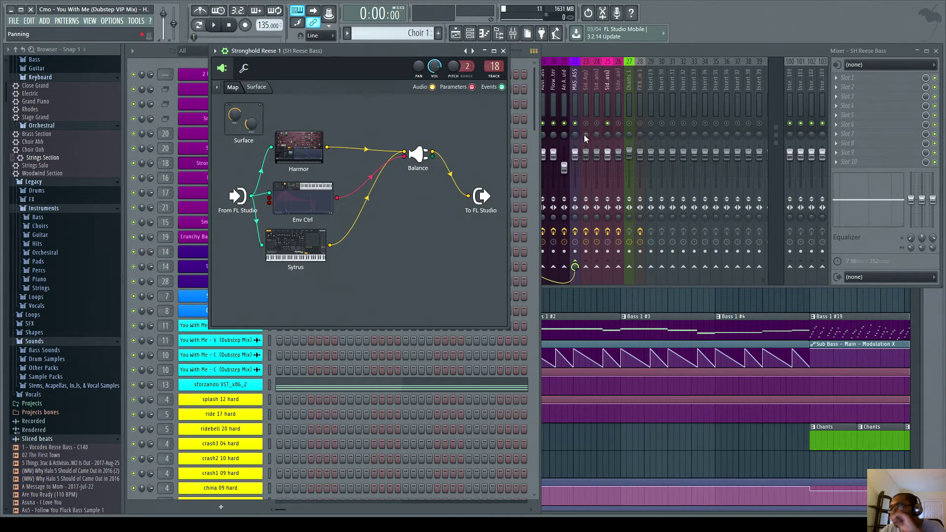
click(503, 51)
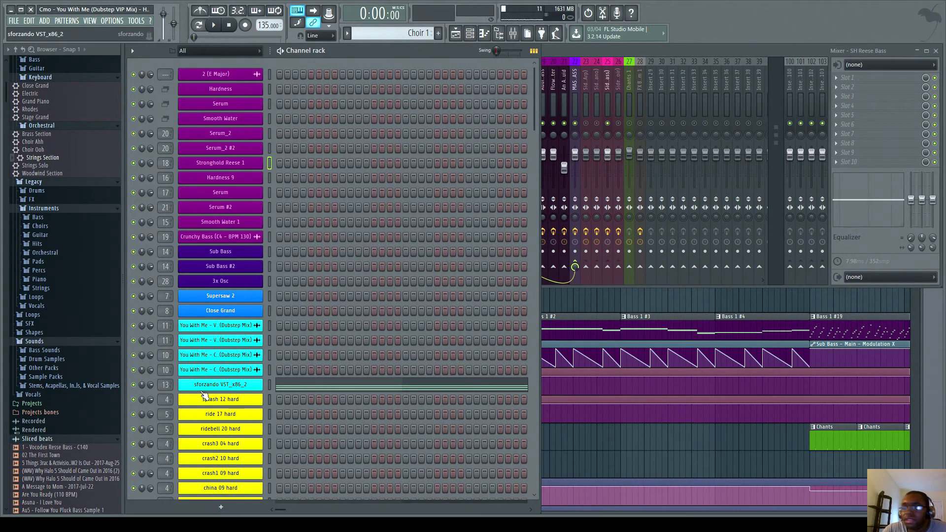
Open the Hardness 9 channel's Harmor window, move it fully into view and audition several notes on its keyboard
scroll(296, 394, down, 6)
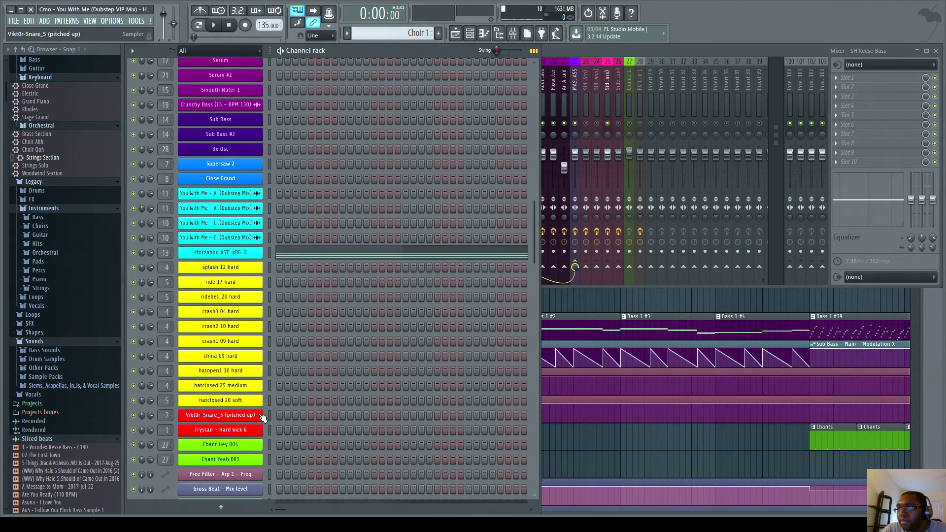
scroll(219, 313, up, 5)
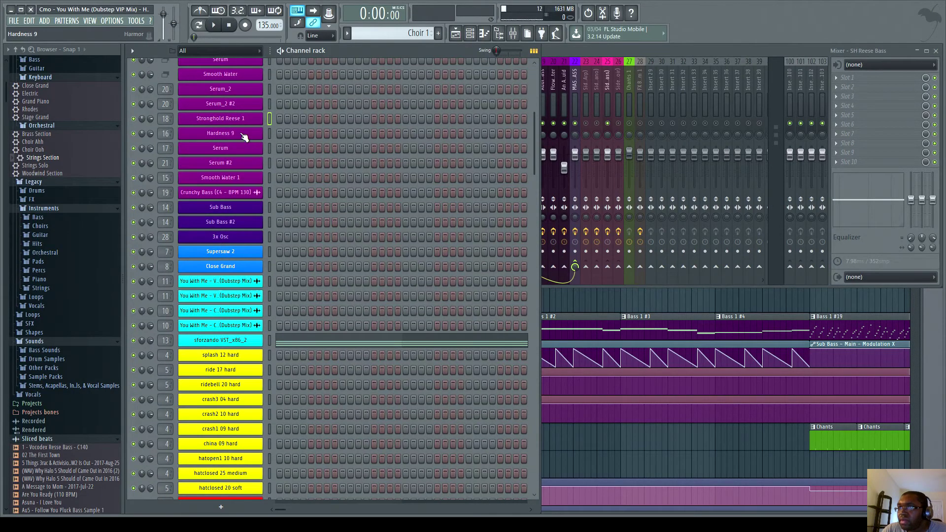
scroll(256, 177, up, 3)
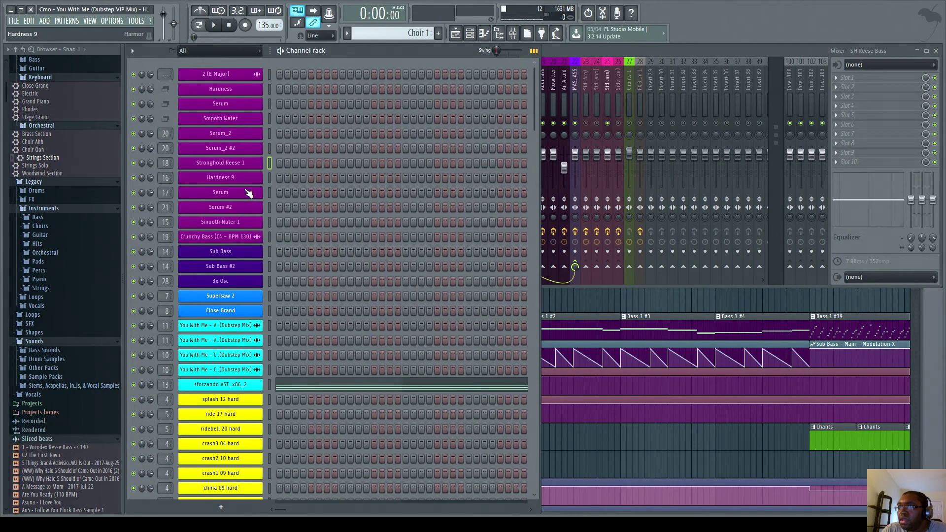
click(214, 178)
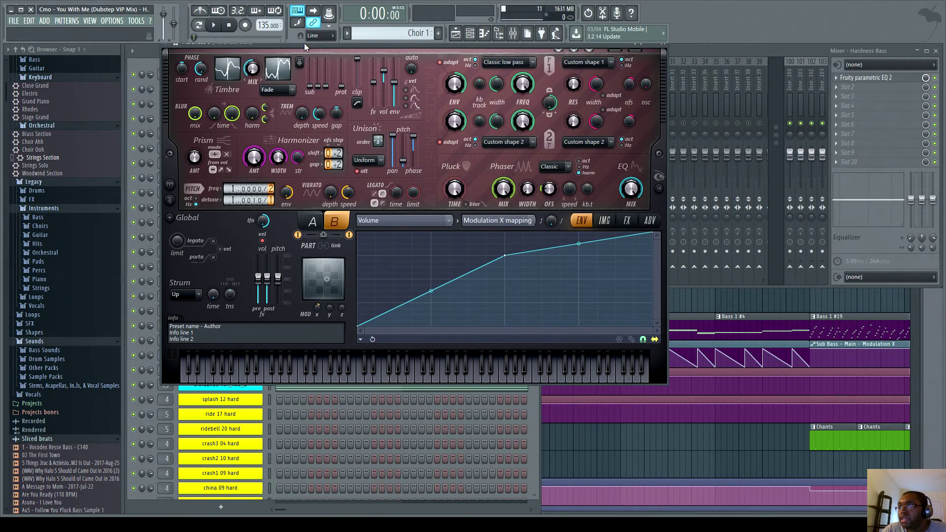
drag(289, 47, 327, 90)
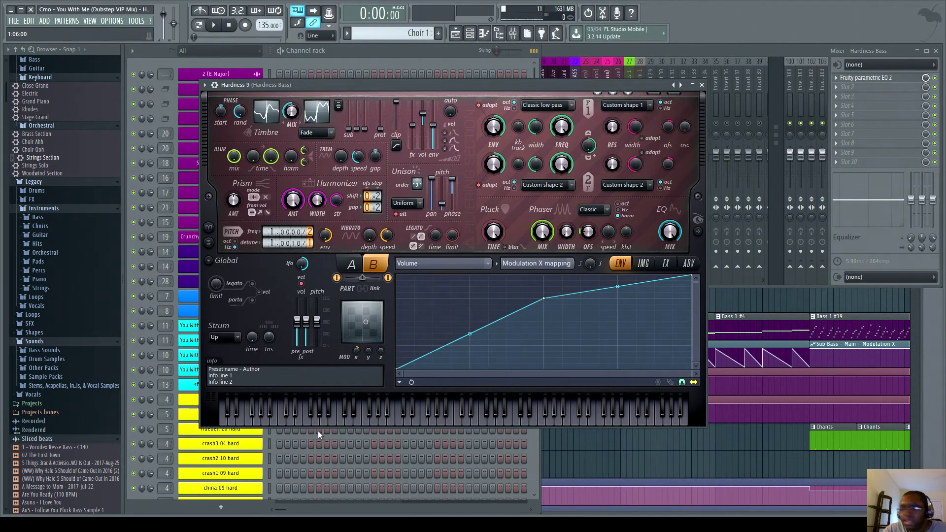
click(364, 420)
click(363, 420)
click(271, 417)
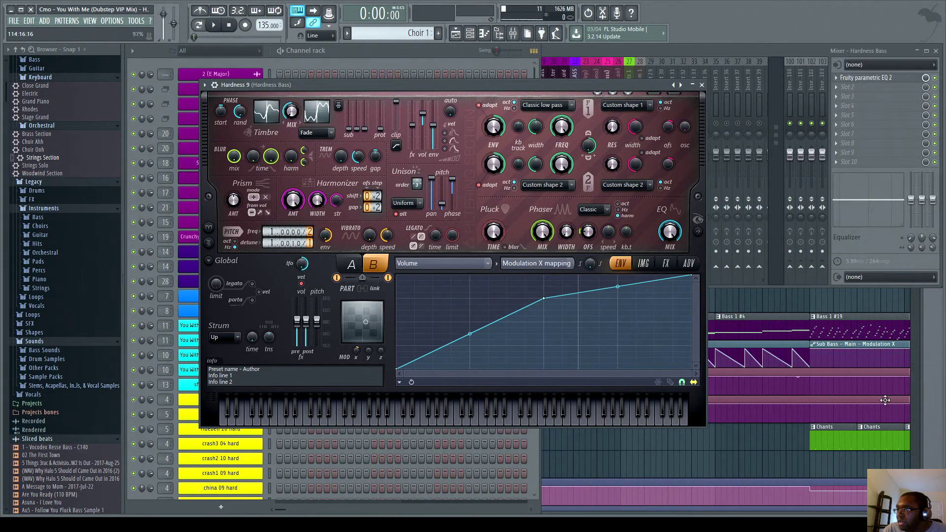
Play the rapid Modulation X automation passage between bars 72 and 73 in the playlist several times, stopping after each pass
click(921, 347)
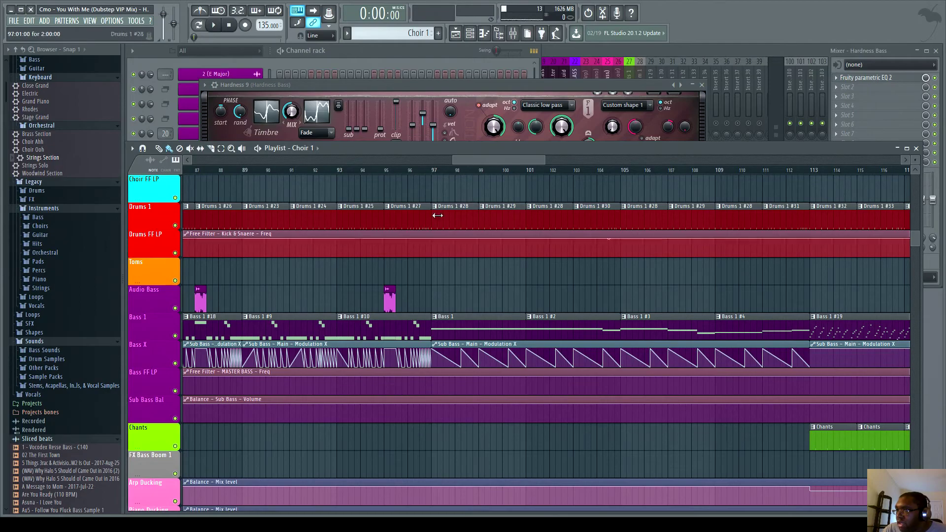
scroll(420, 202, left, 5)
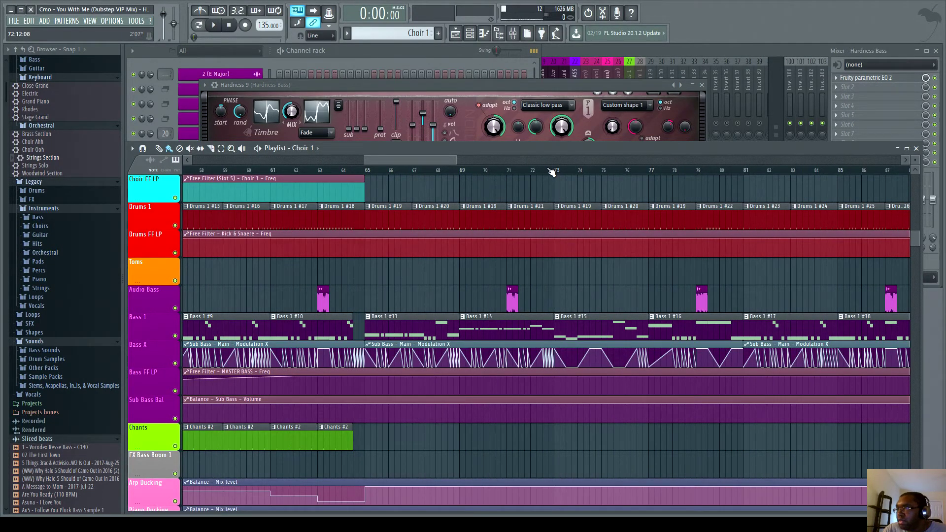
scroll(551, 172, up, 5)
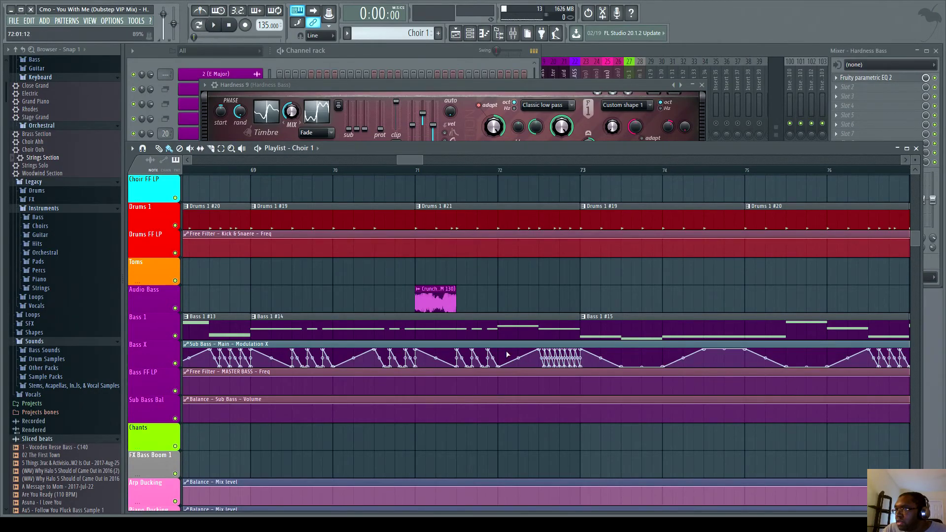
click(539, 169)
click(211, 29)
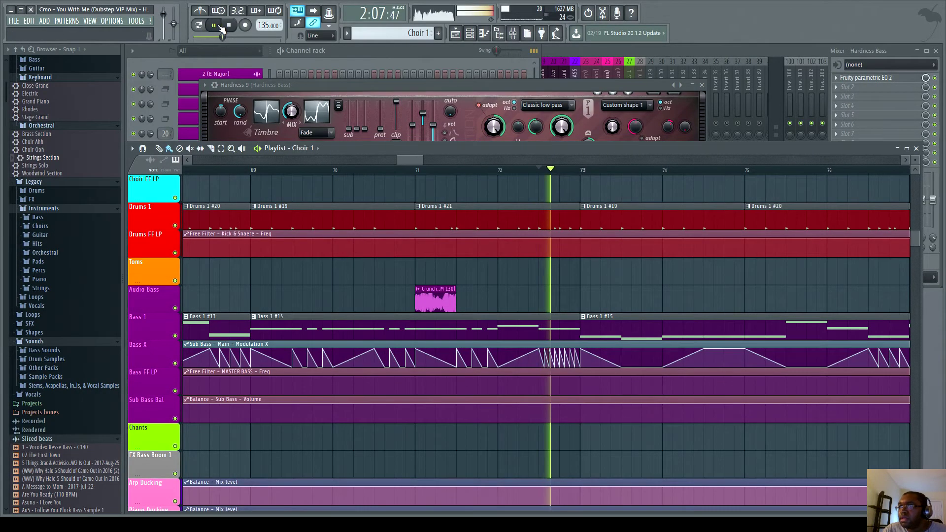
key(space)
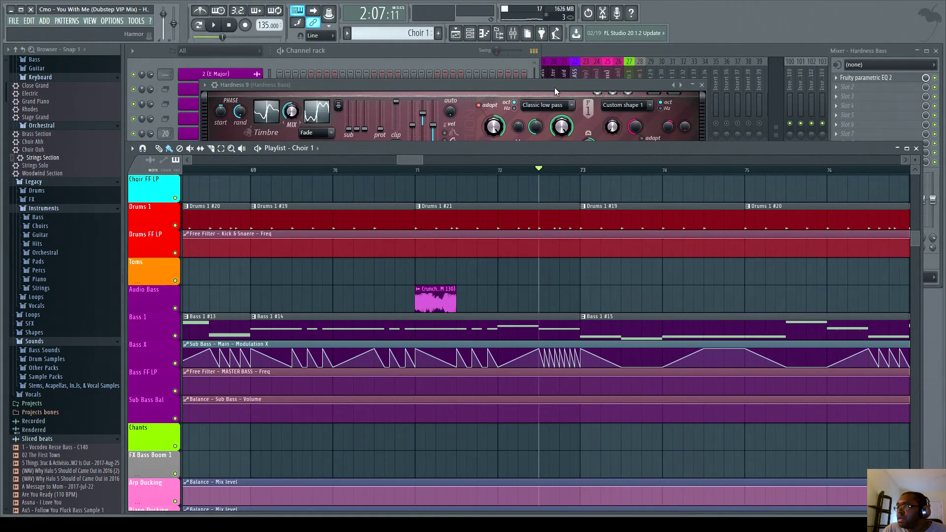
click(215, 28)
click(229, 29)
click(215, 28)
click(229, 28)
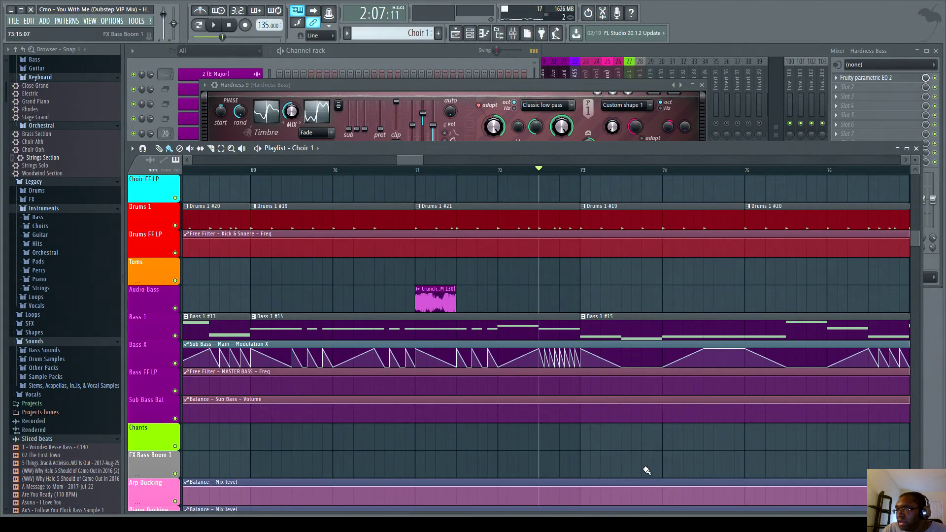
Audition Hardness 9 at A3, stop playback and return to the playlist
click(418, 87)
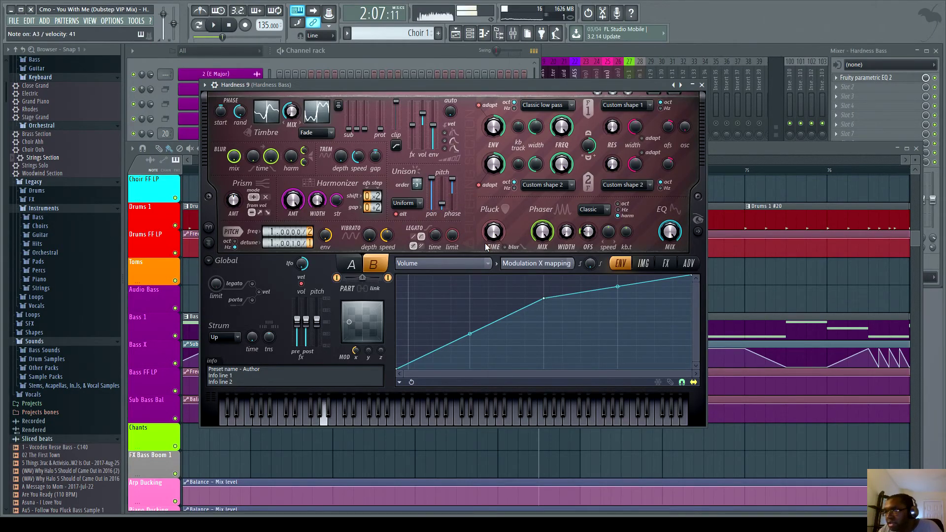
click(229, 26)
click(738, 146)
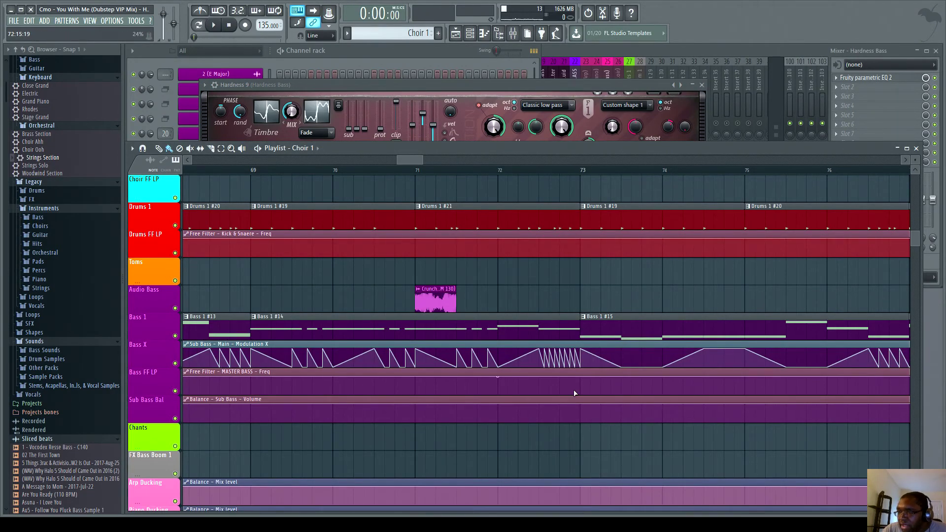
Examine Hardness 9's articulation targets and display the LFO for Volume in place of the Modulation X mapping, closing the plugin
click(540, 90)
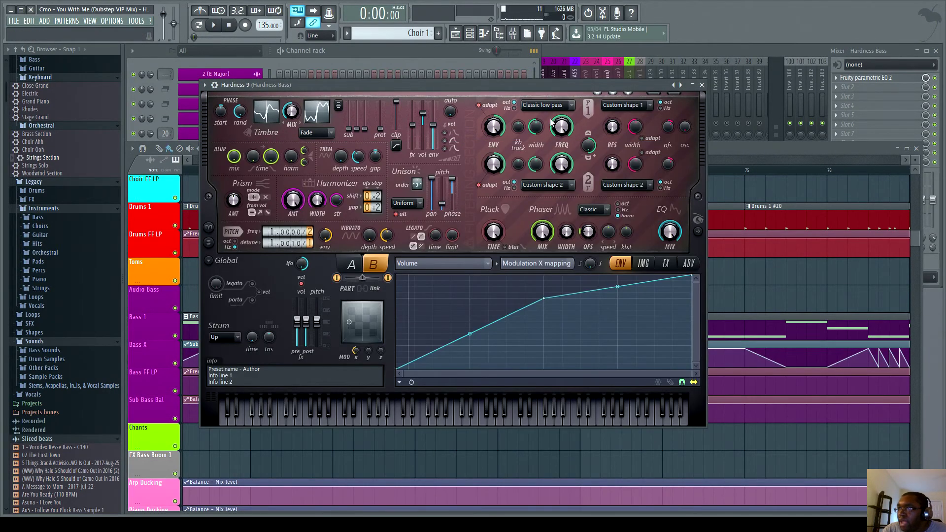
click(425, 270)
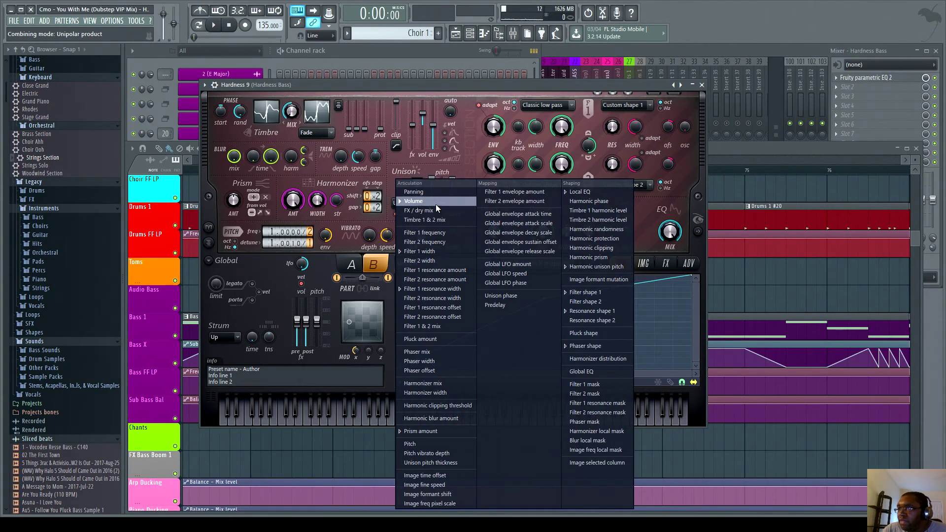
key(Escape)
click(521, 264)
click(524, 284)
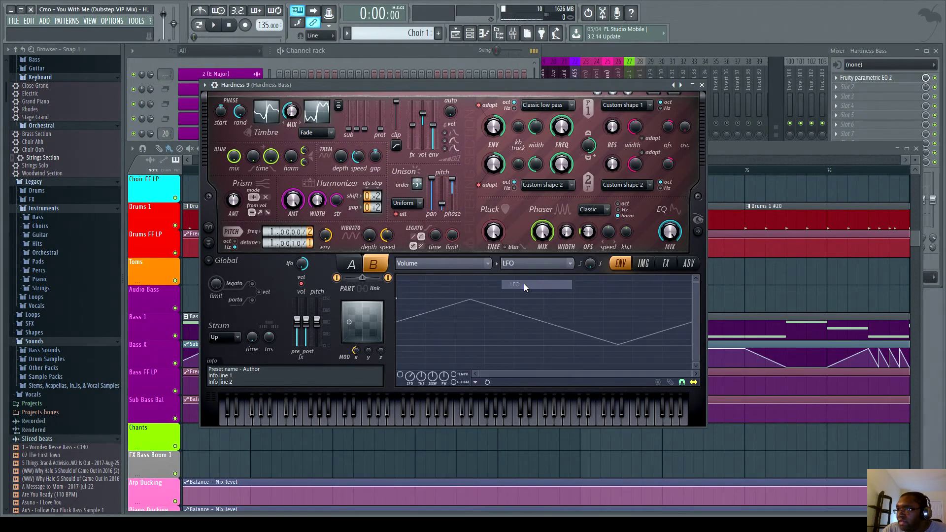
click(702, 85)
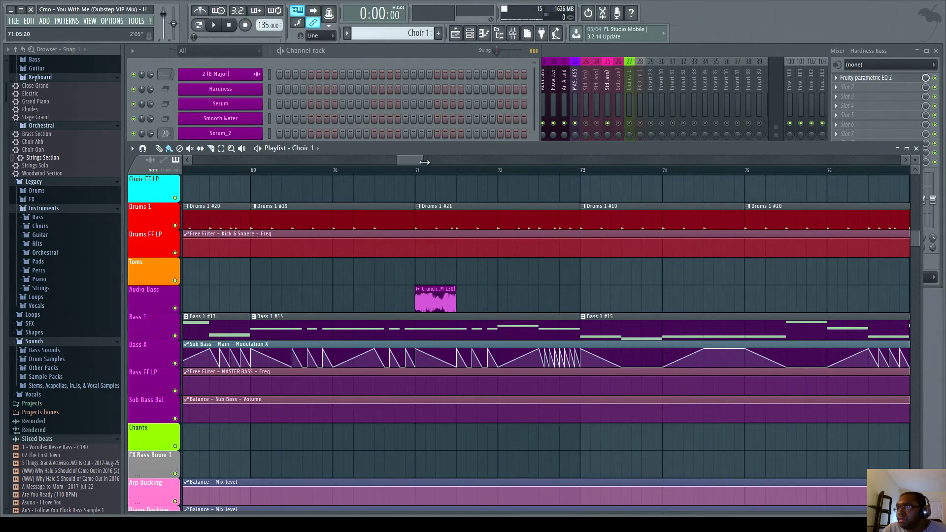
Open the Serum channel routed to mixer track 17 from the channel rack and move its window fully into view
scroll(426, 162, down, 10)
drag(453, 163, 408, 161)
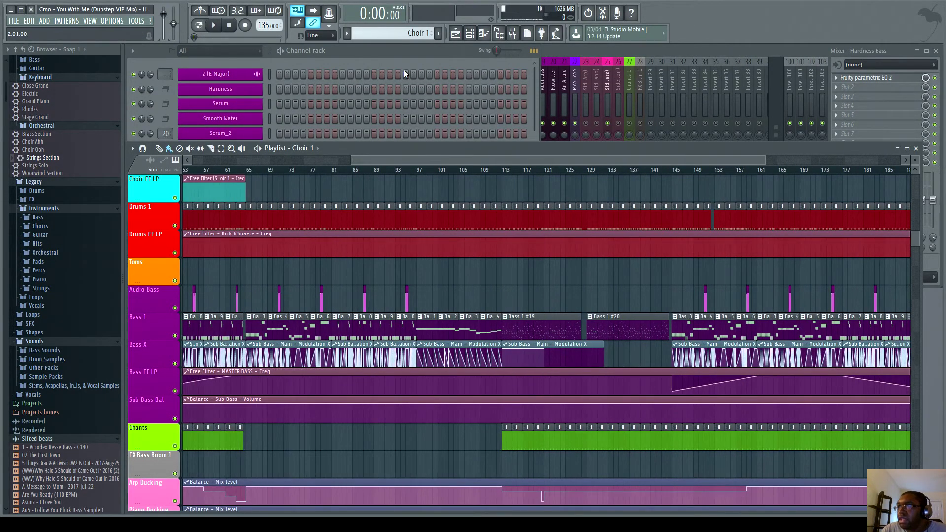
click(401, 60)
click(215, 194)
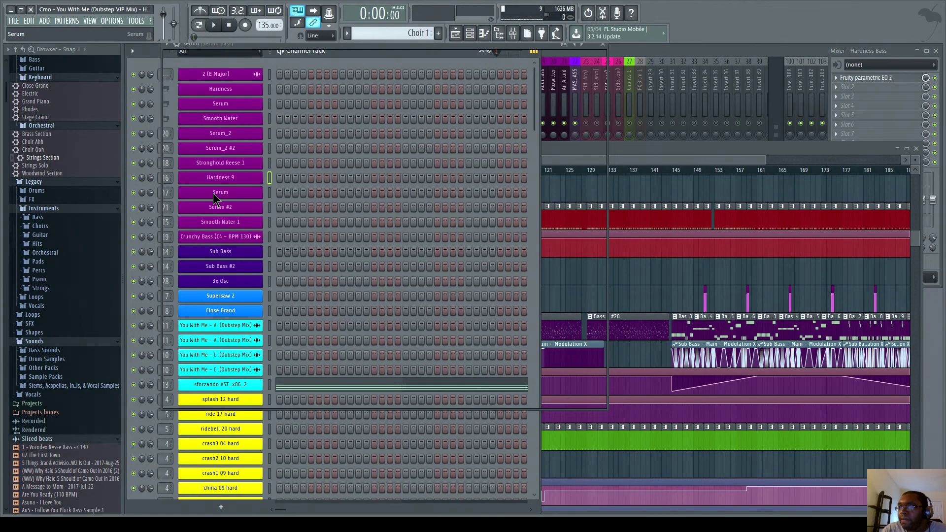
drag(415, 48, 545, 90)
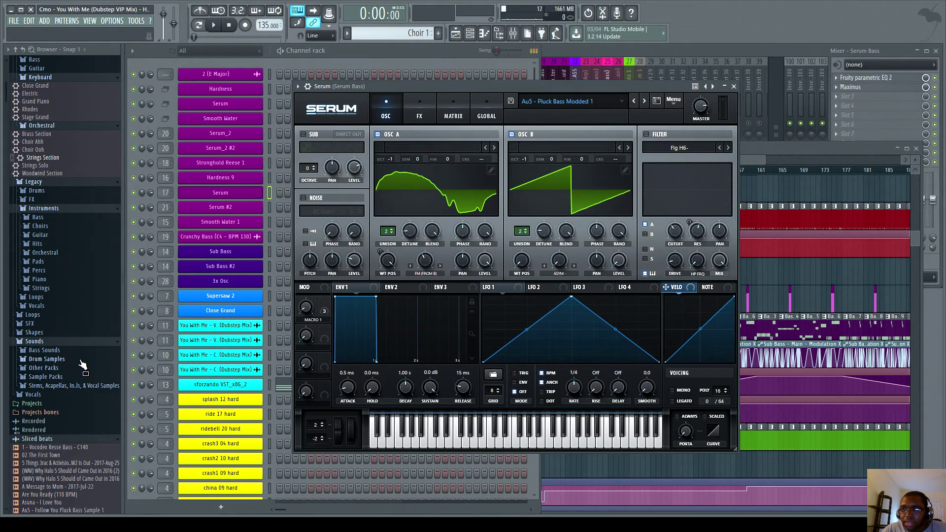
Preview the Au5 - Follow You Pluck Bass Sample 1 recording from the sliced beats alongside the Serum pluck bass
scroll(79, 367, down, 12)
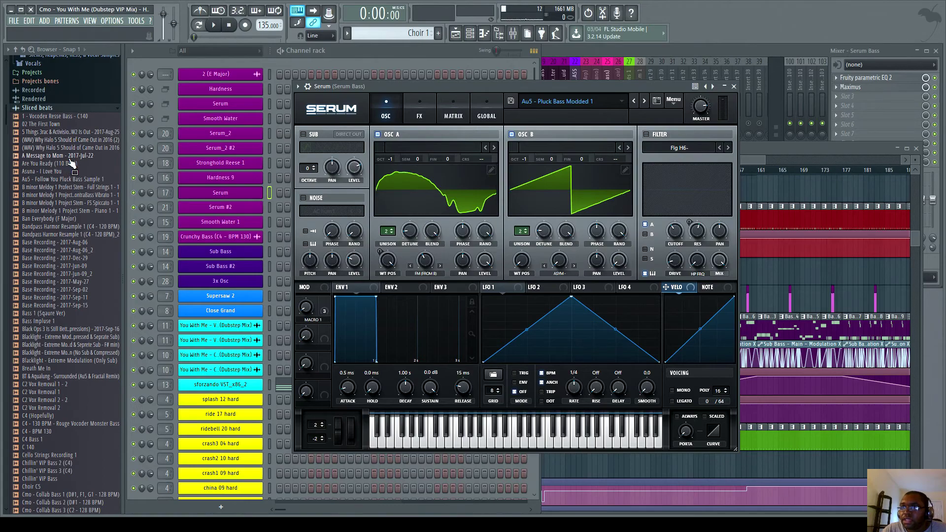
click(89, 180)
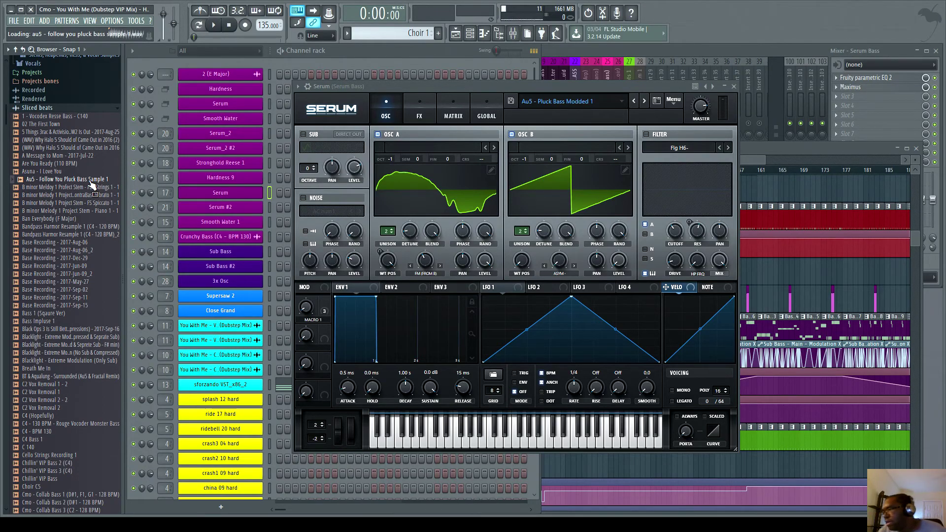
drag(91, 183, 326, 213)
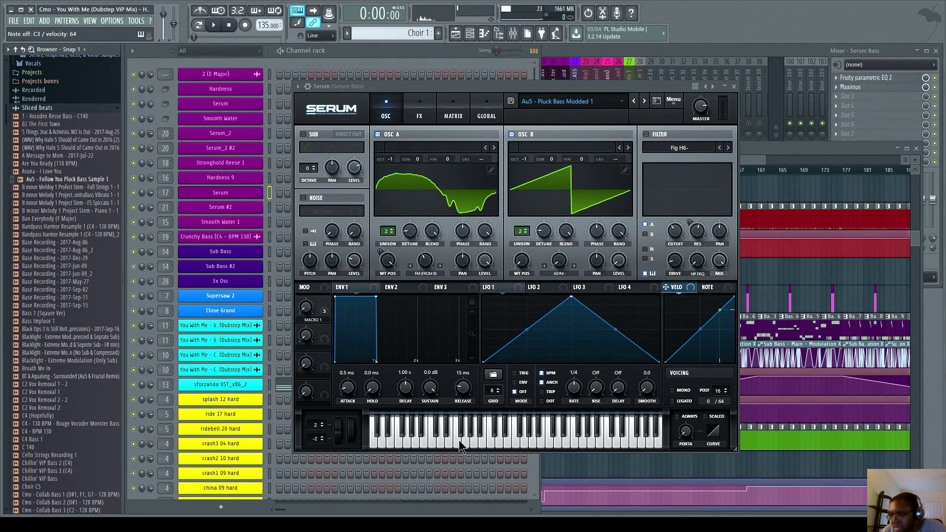
Return to the playlist and audition the arrangement from bar 49, repositioning playback to mid-bar 49 before stopping
key(F5)
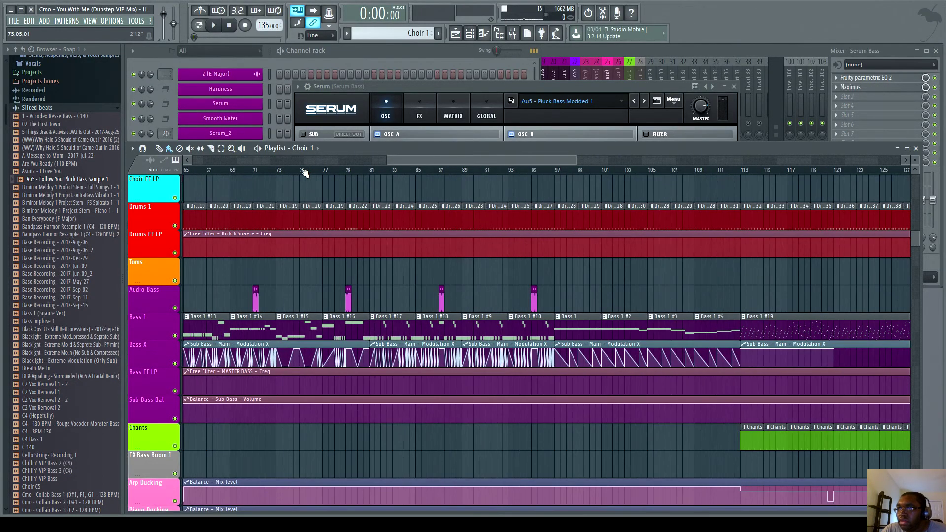
scroll(431, 178, up, 5)
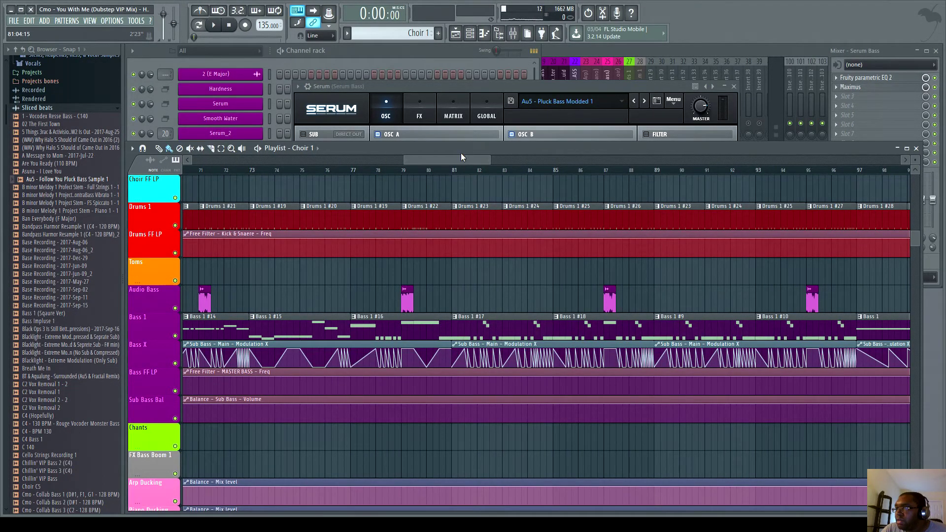
drag(414, 156, 262, 184)
scroll(318, 193, down, 8)
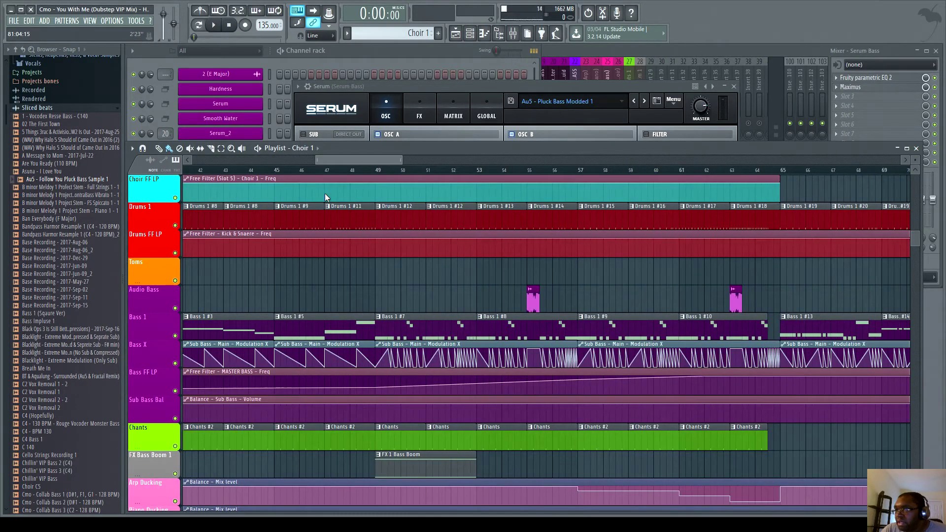
click(270, 170)
scroll(270, 171, up, 4)
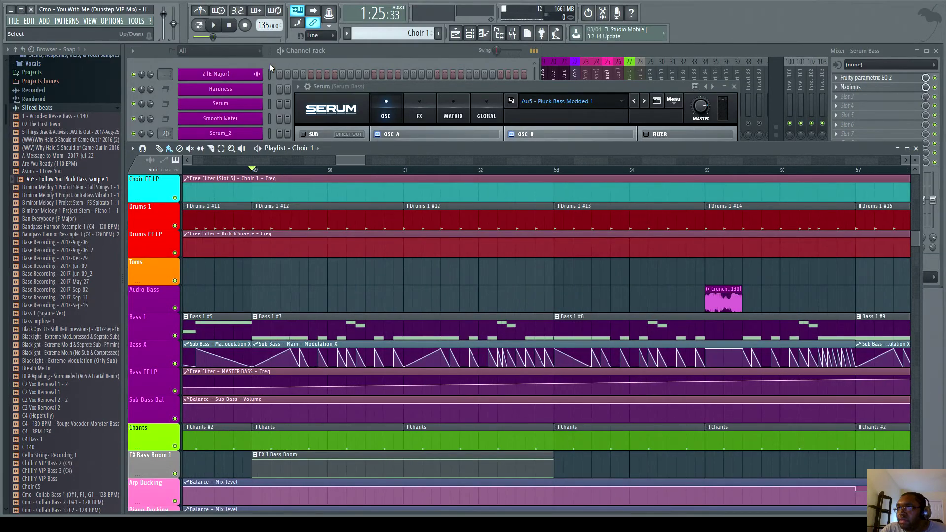
click(220, 28)
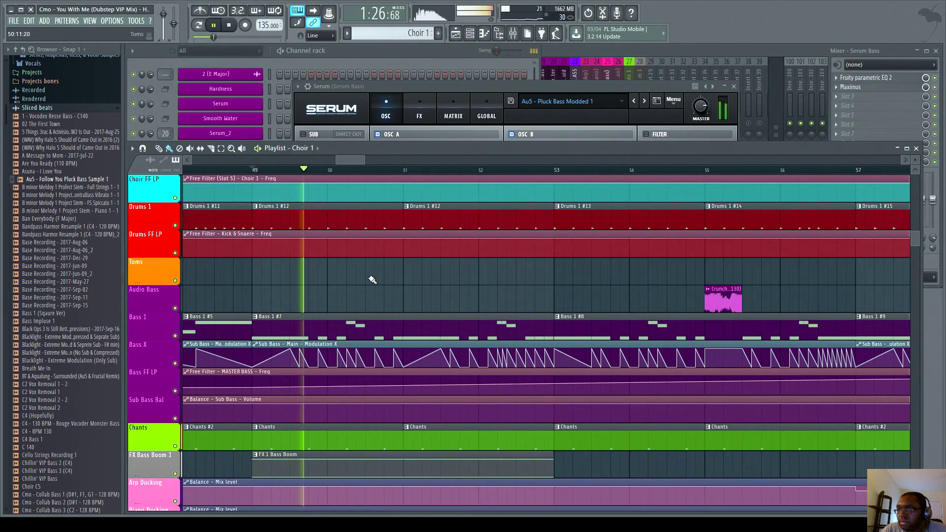
click(299, 172)
click(297, 174)
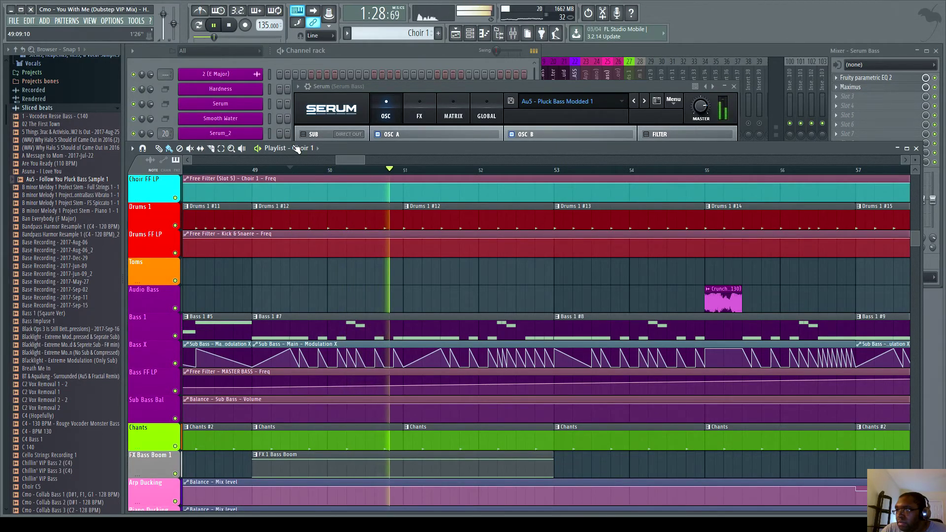
click(213, 25)
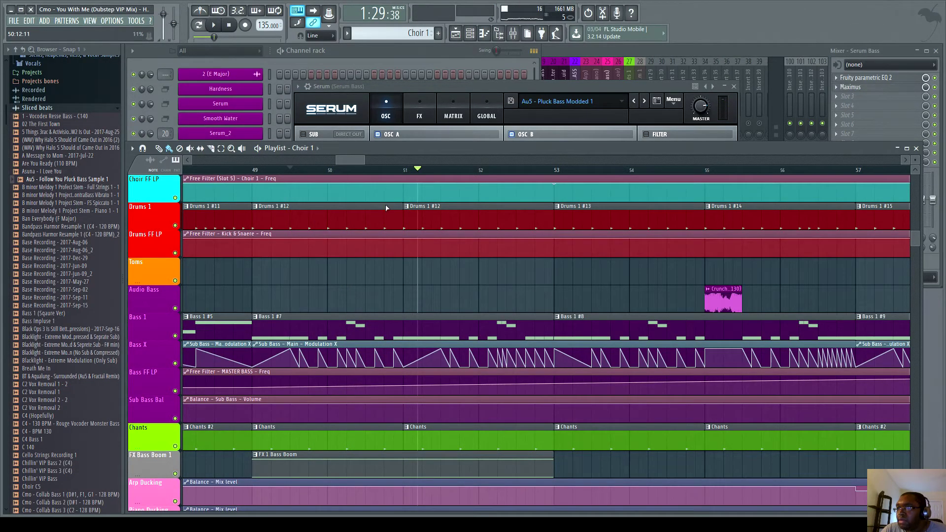
Audition a time selection from mid-bar 49 to bar 51, stop playback and clear the selection
mouse_move(392, 192)
mouse_down()
mouse_move(297, 197)
mouse_move(291, 209)
mouse_move(364, 179)
mouse_move(402, 180)
mouse_up()
key(space)
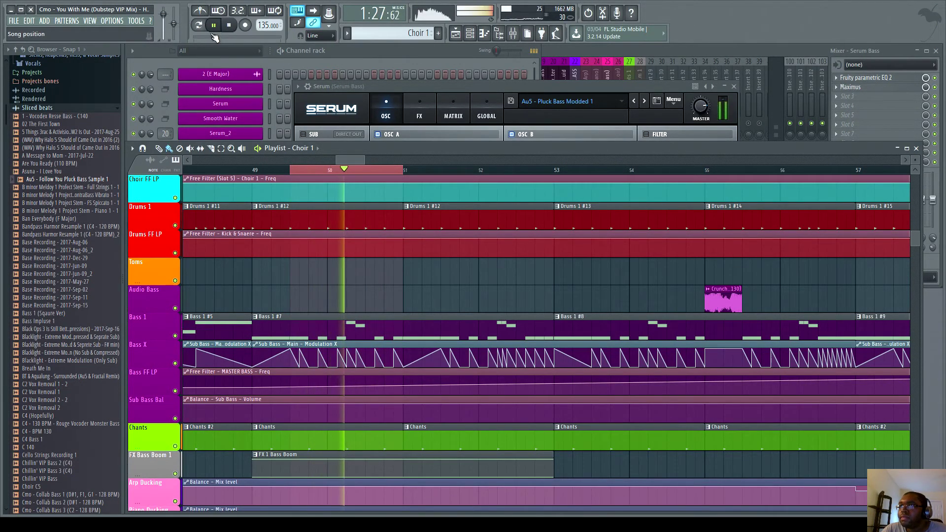
click(230, 26)
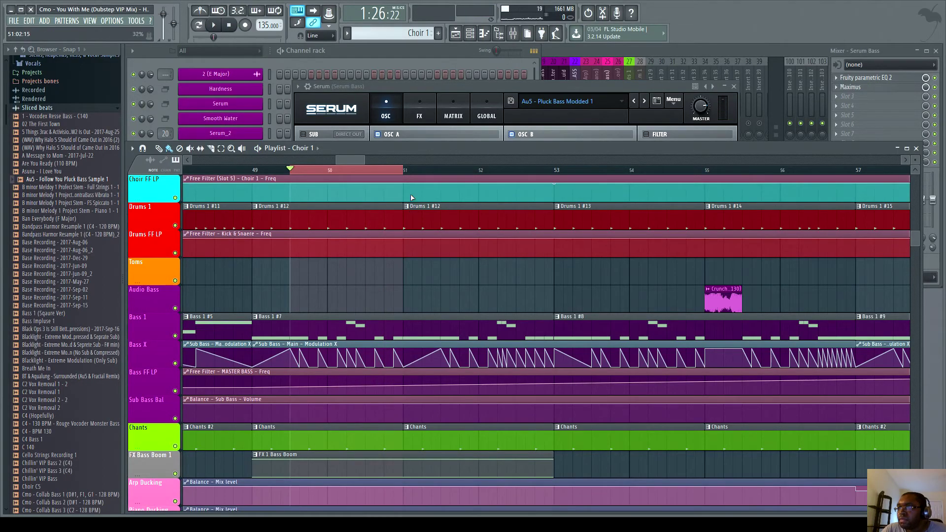
drag(401, 168, 290, 168)
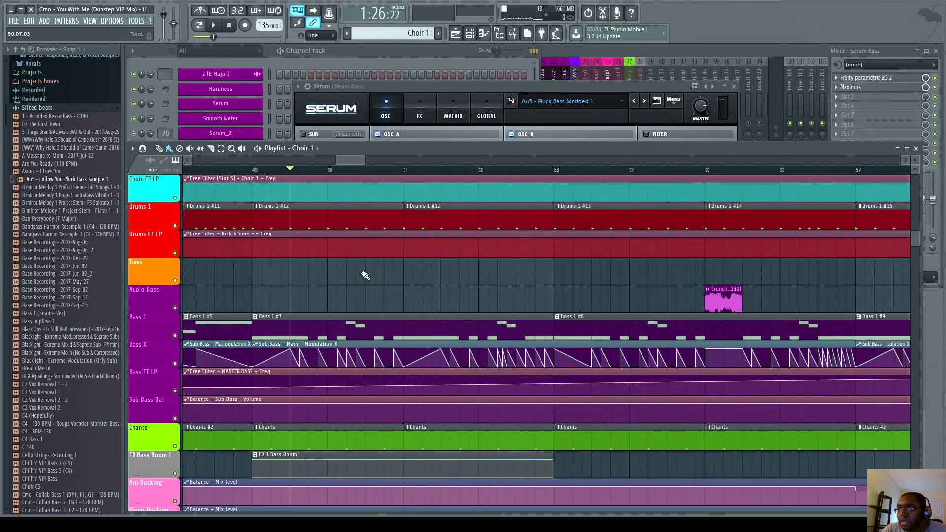
View and close the Serum pluck bass, and open the Serum #2 channel from the channel rack
click(481, 86)
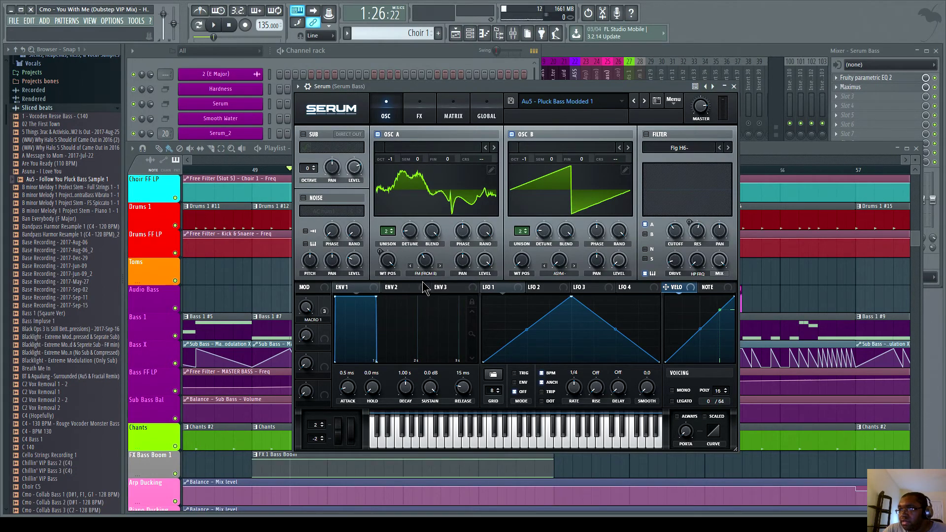
click(733, 86)
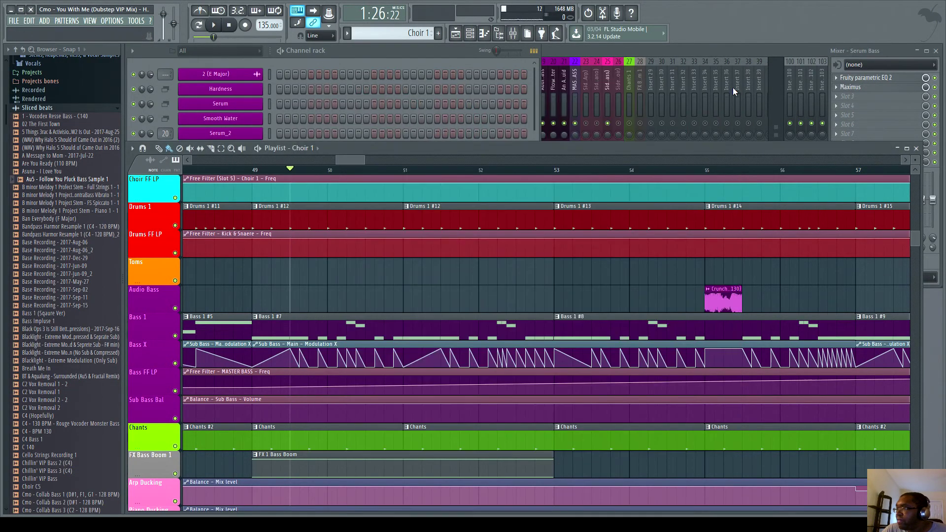
click(291, 50)
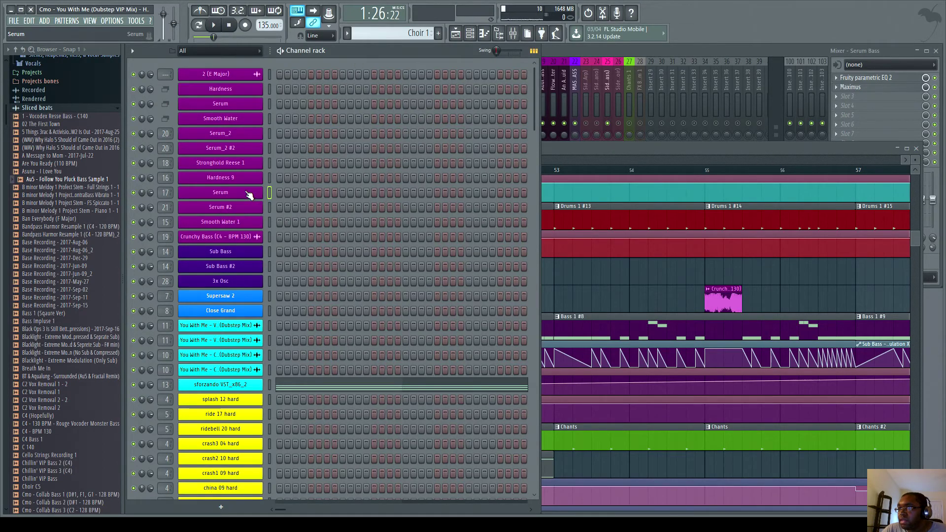
click(221, 207)
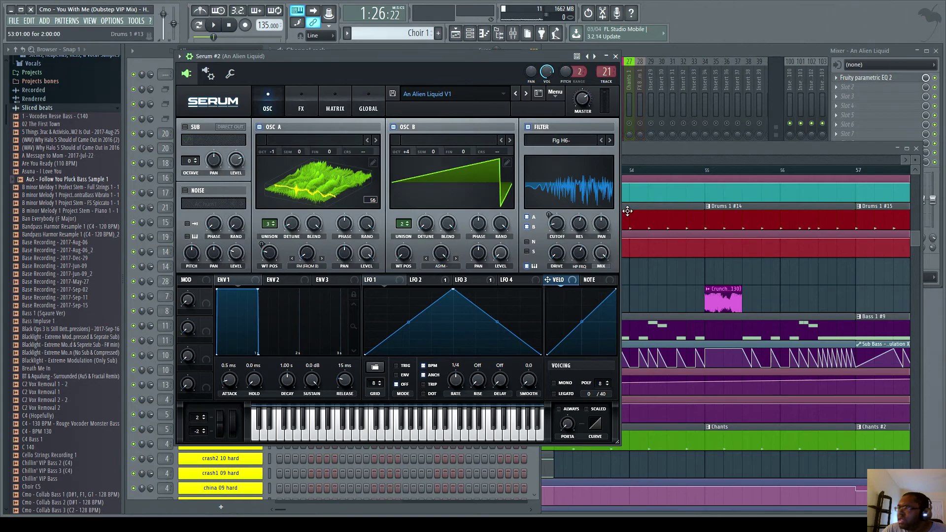
Locate the later Bass 1 clips in the playlist and start playback from bar 57 to audition Serum #2
click(642, 148)
drag(363, 162, 598, 163)
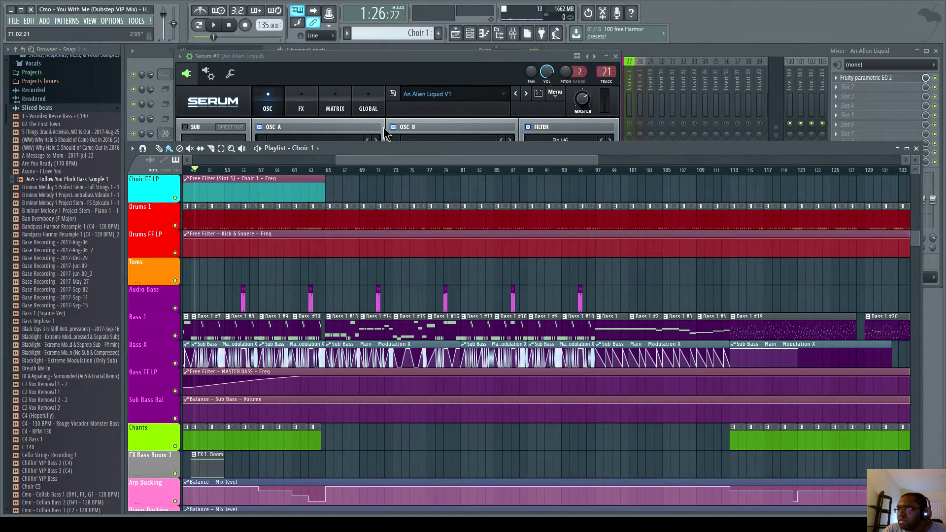
click(544, 54)
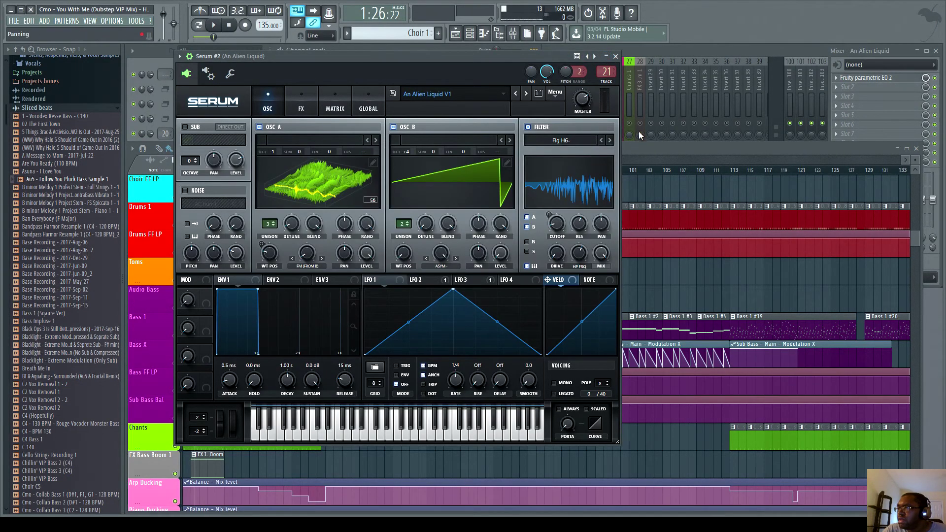
click(640, 151)
scroll(264, 171, up, 4)
click(254, 171)
click(217, 26)
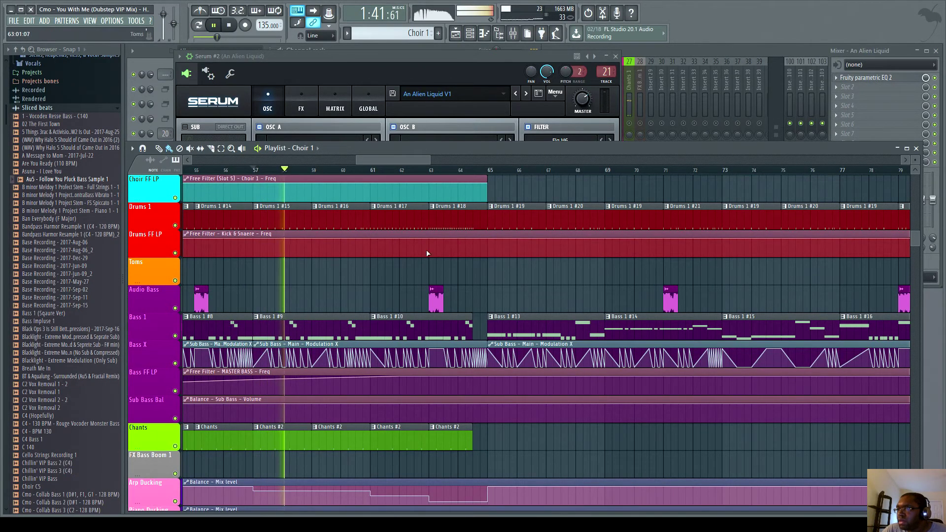
Audition the bass section by skipping playback ahead through bars 61, 65, 72 and on to 77, and stop
click(369, 170)
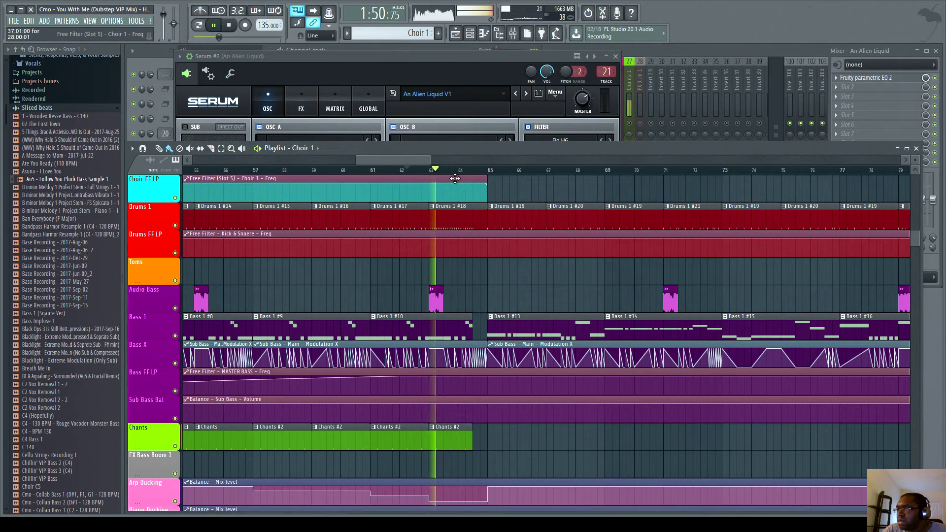
click(482, 170)
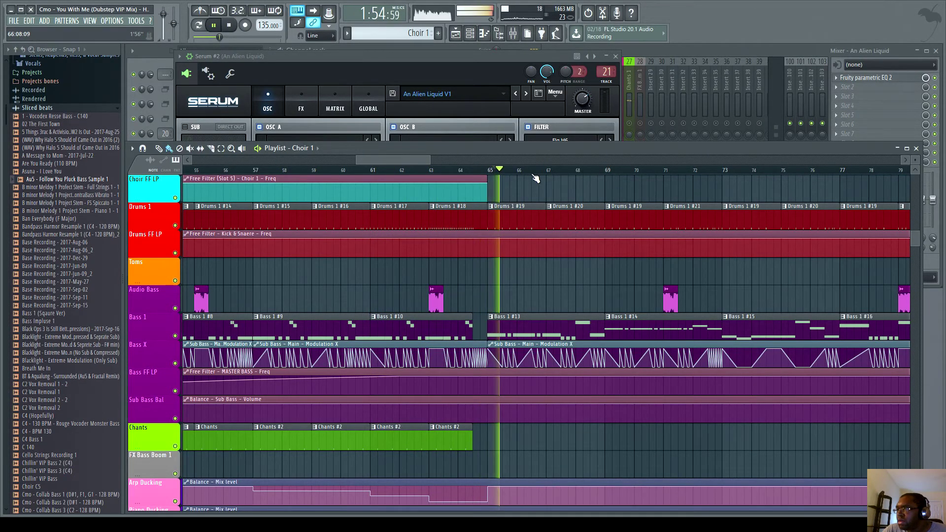
click(488, 171)
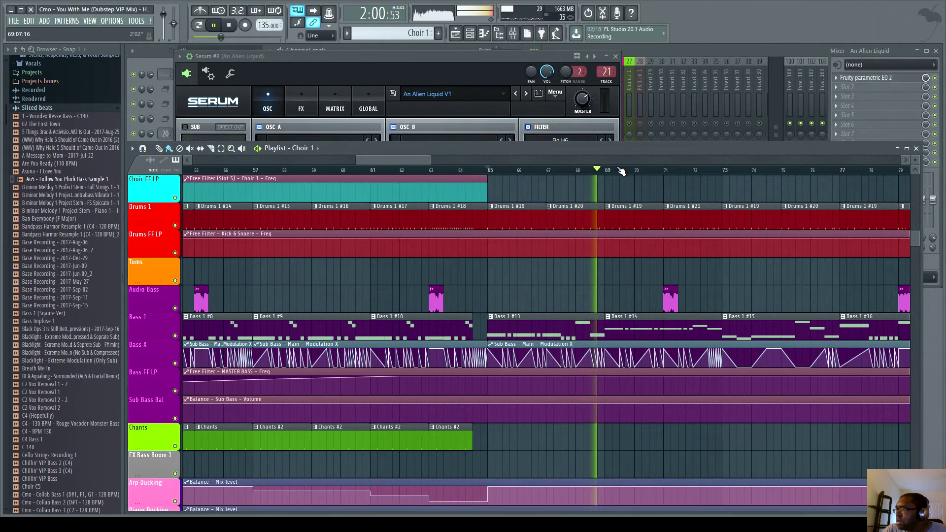
click(701, 169)
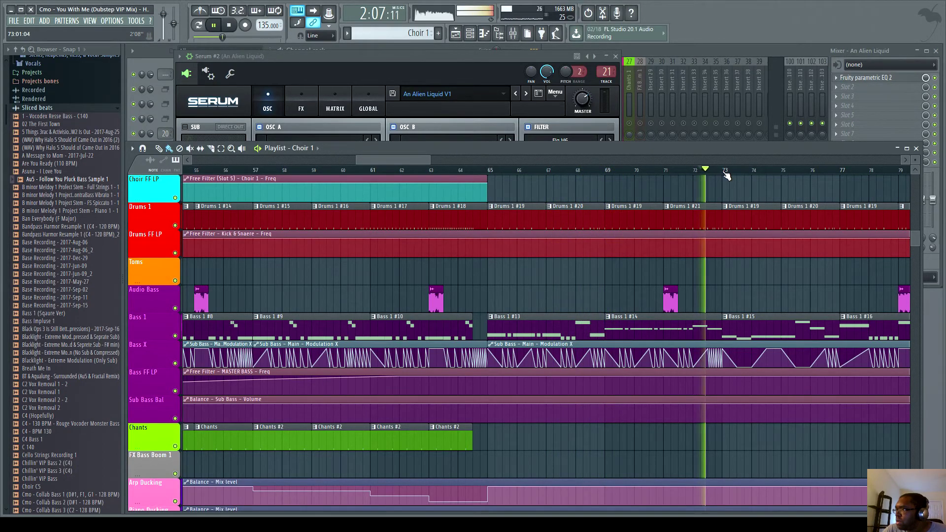
click(761, 172)
click(824, 171)
click(848, 172)
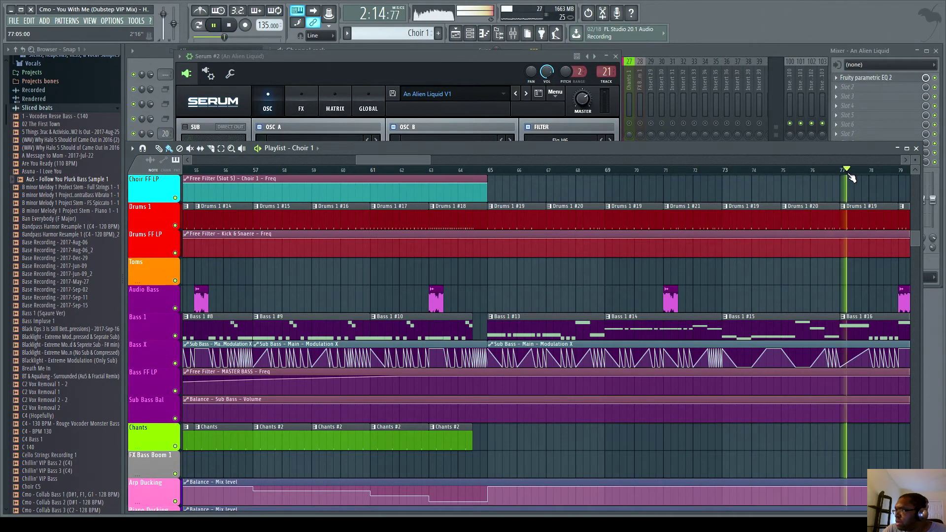
key(space)
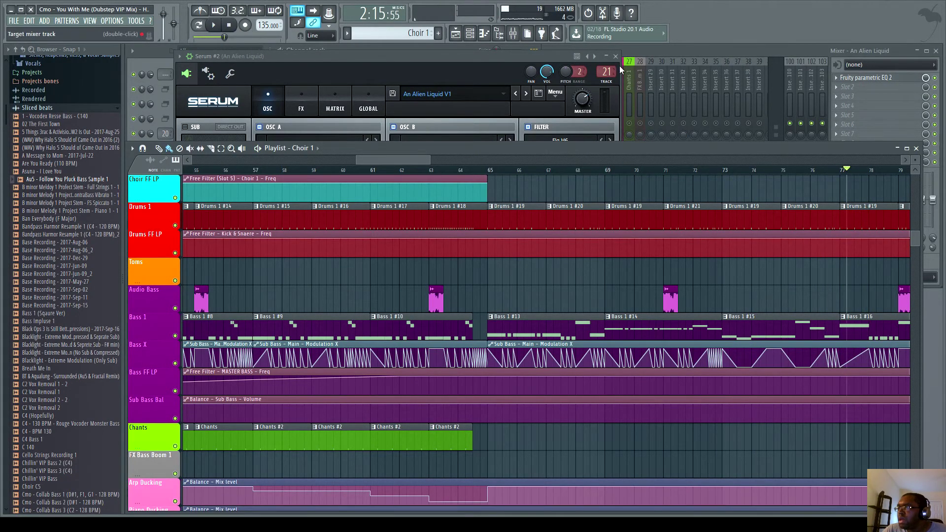
Reopen Serum #2 from the channel rack to examine its An Alien Liquid V1 preset, and close the plugin
click(674, 50)
click(287, 57)
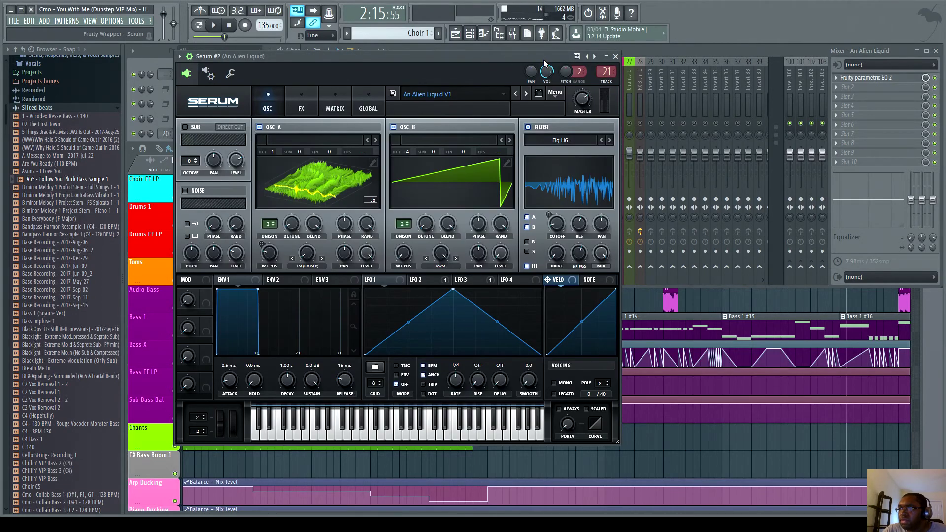
click(616, 57)
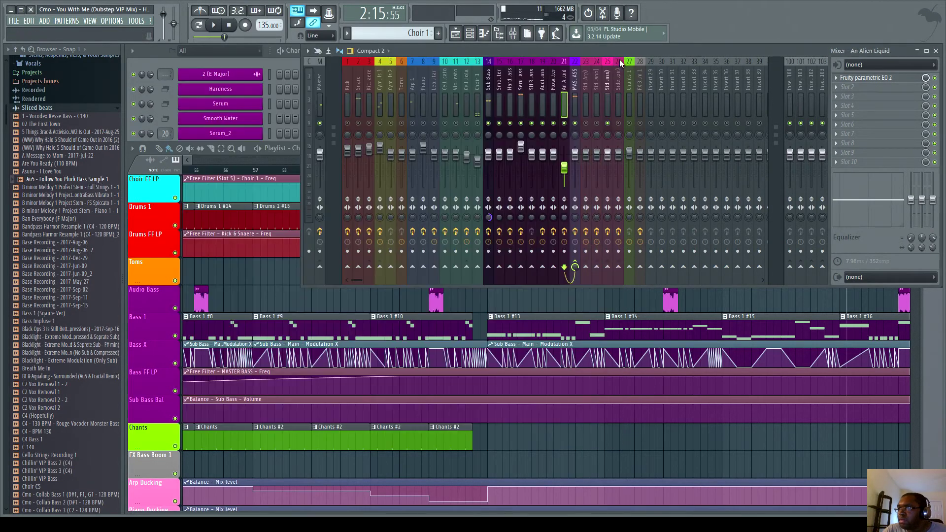
click(154, 58)
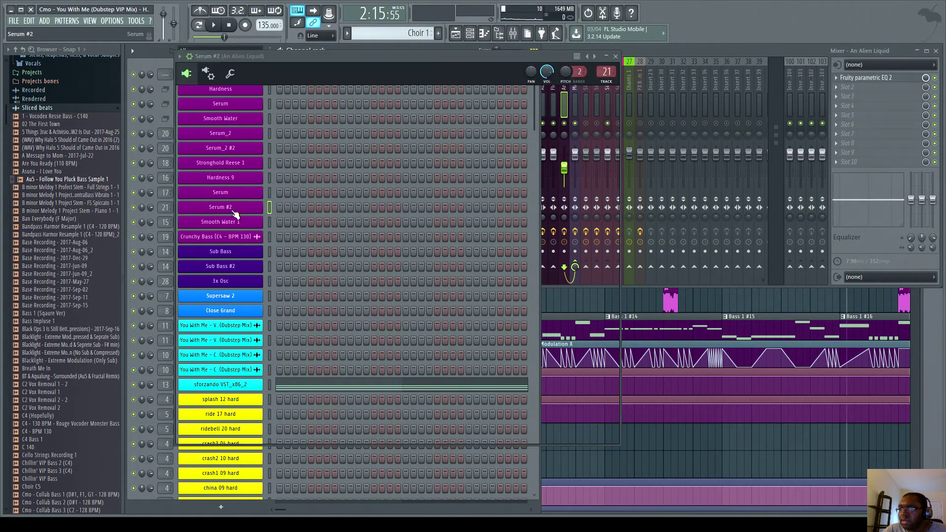
click(232, 208)
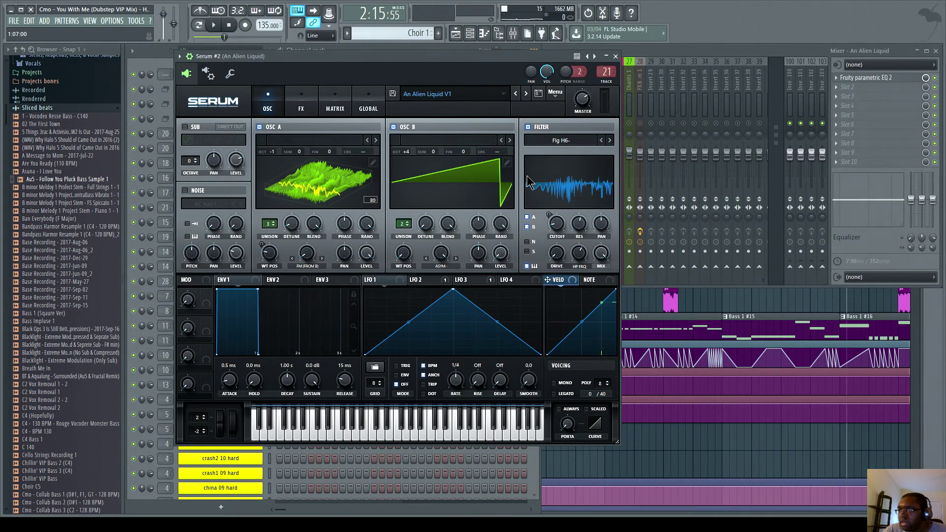
click(615, 56)
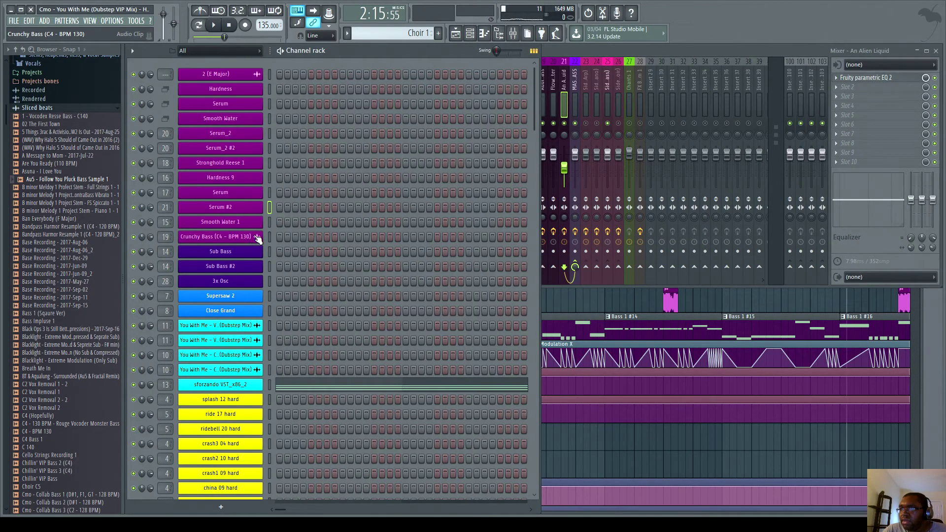
Open the Smooth Water 1 channel on its image page, move its window fully into view and audition several notes
click(222, 226)
click(606, 220)
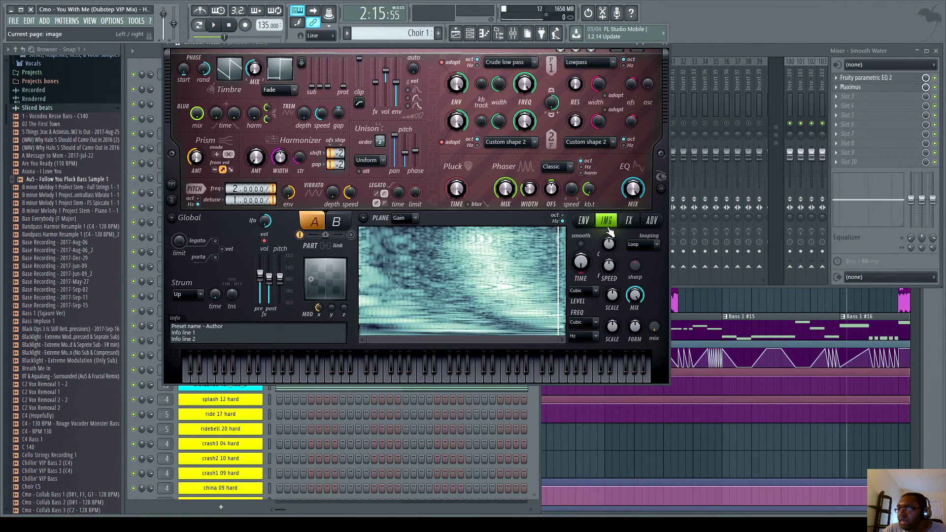
drag(324, 50, 417, 100)
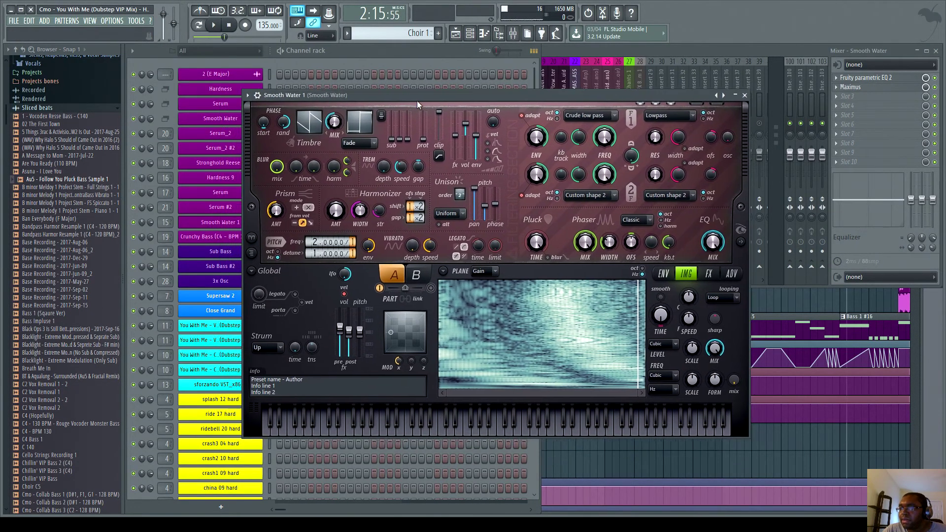
click(419, 430)
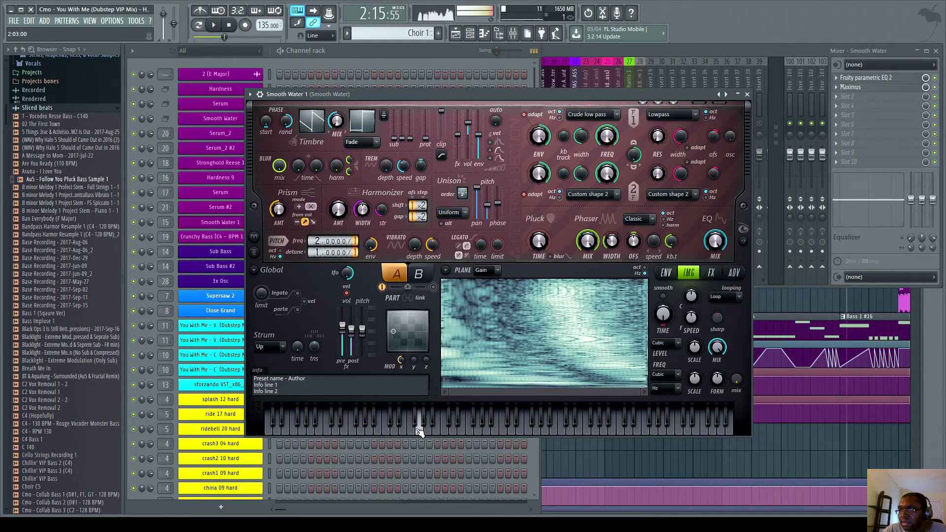
click(345, 428)
click(305, 429)
click(389, 433)
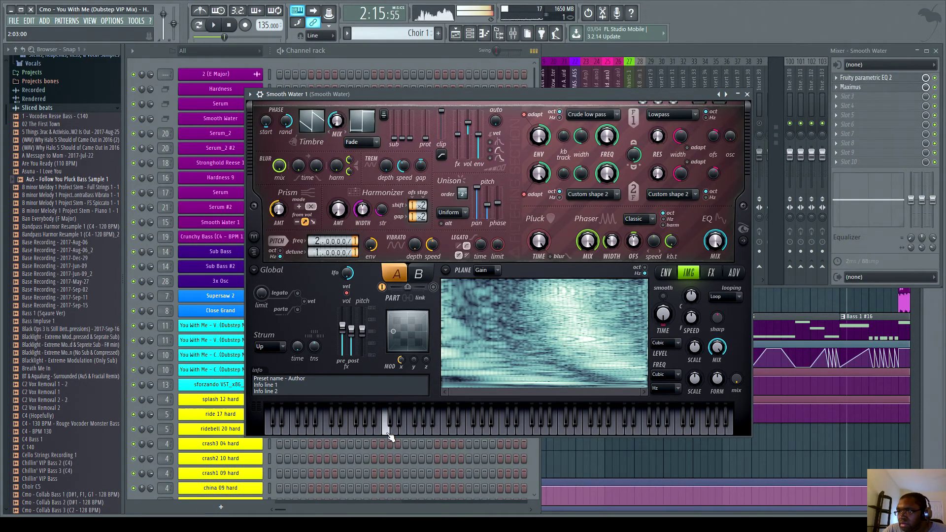
Return to the playlist, briefly play the arrangement from bar 65 and stop playback
click(921, 366)
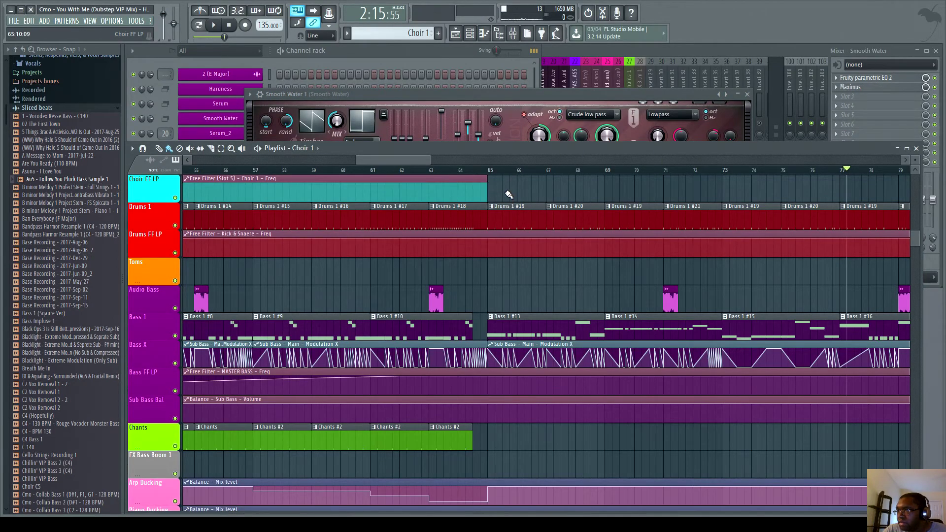
click(488, 171)
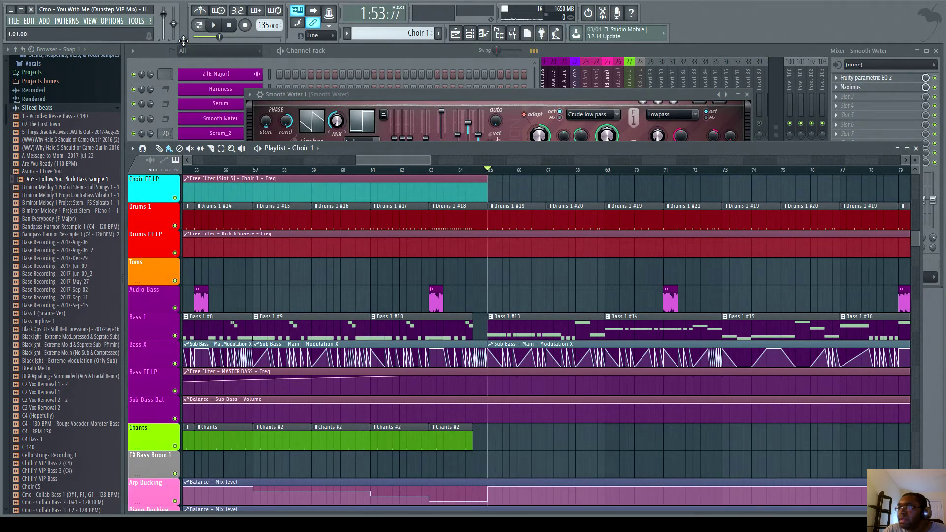
key(space)
key(space)
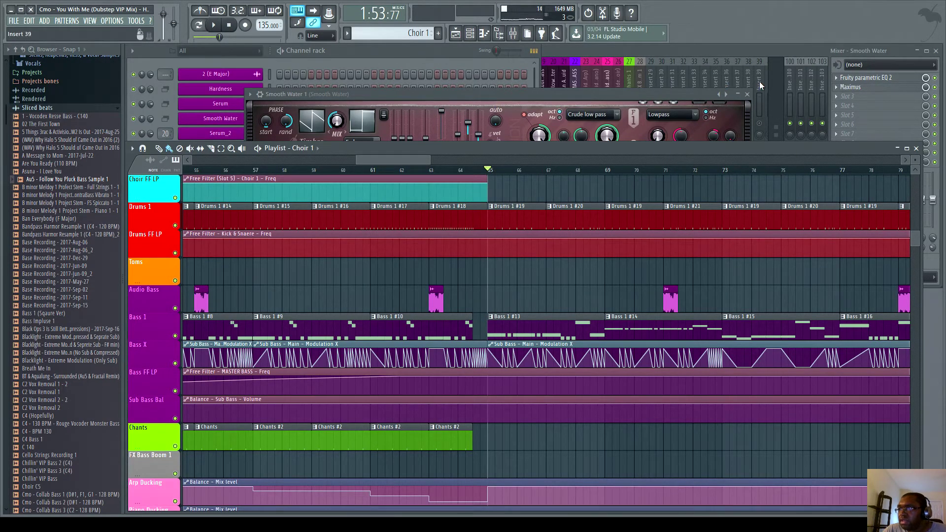
Close the Smooth Water 1 plugin, and open the Crunchy Bass (C4 - BPM 130) audio channel to audition its sample
click(552, 92)
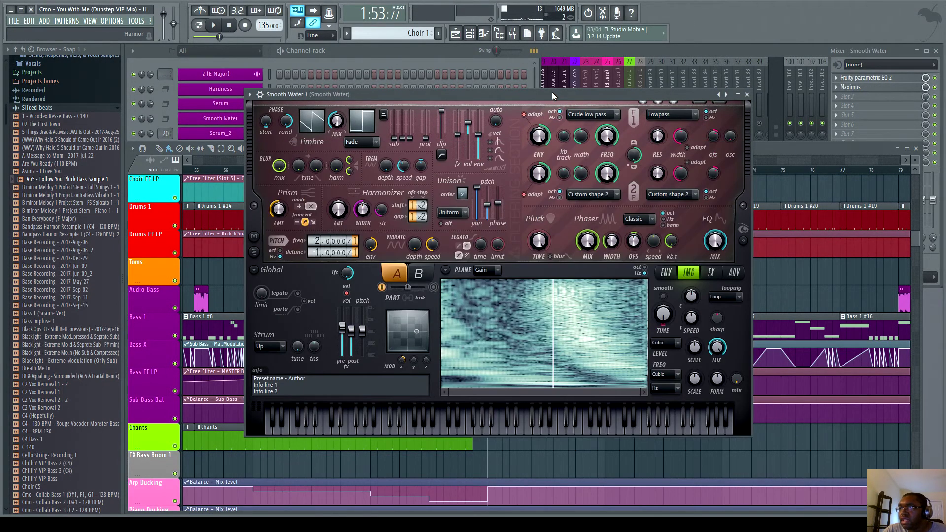
click(747, 94)
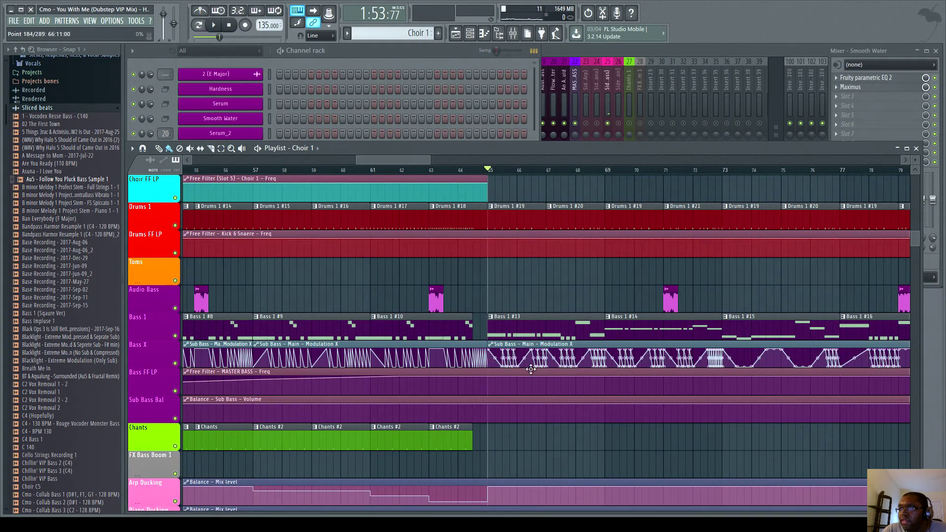
drag(365, 52, 362, 49)
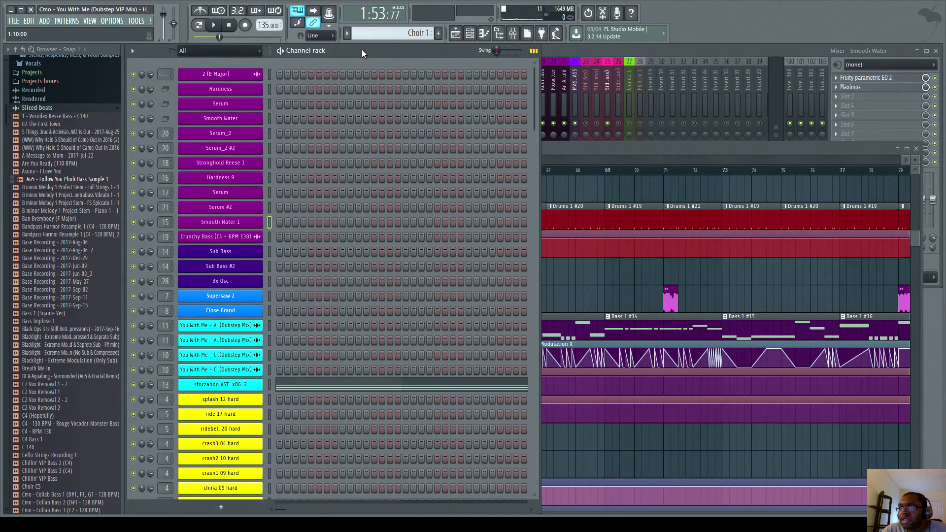
click(216, 238)
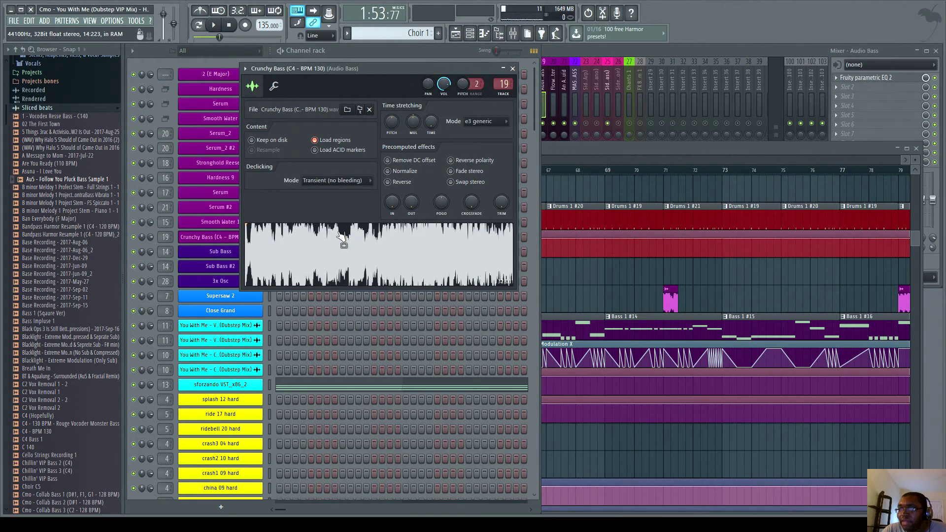
drag(371, 72, 467, 114)
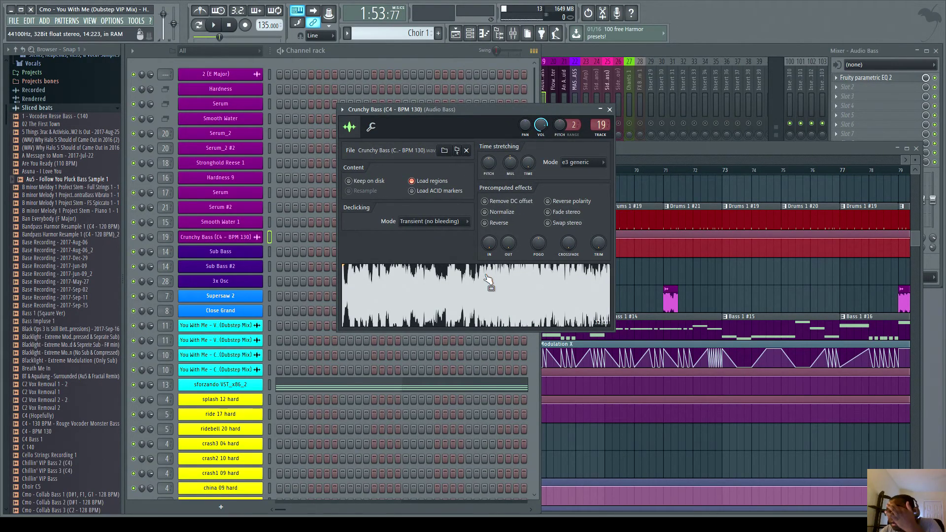
click(448, 294)
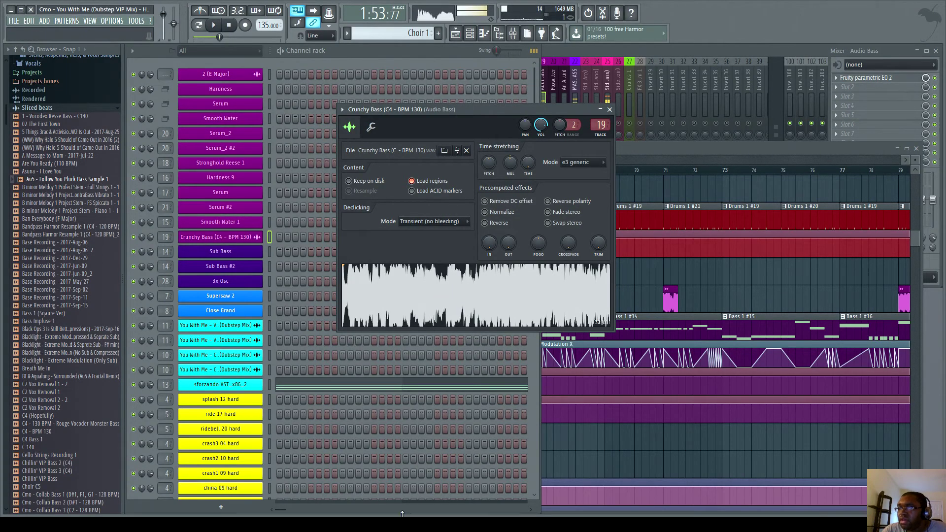
click(228, 26)
Open the Sub Bass channel from the channel rack, audition notes across its keyboard and close the plugin
click(634, 149)
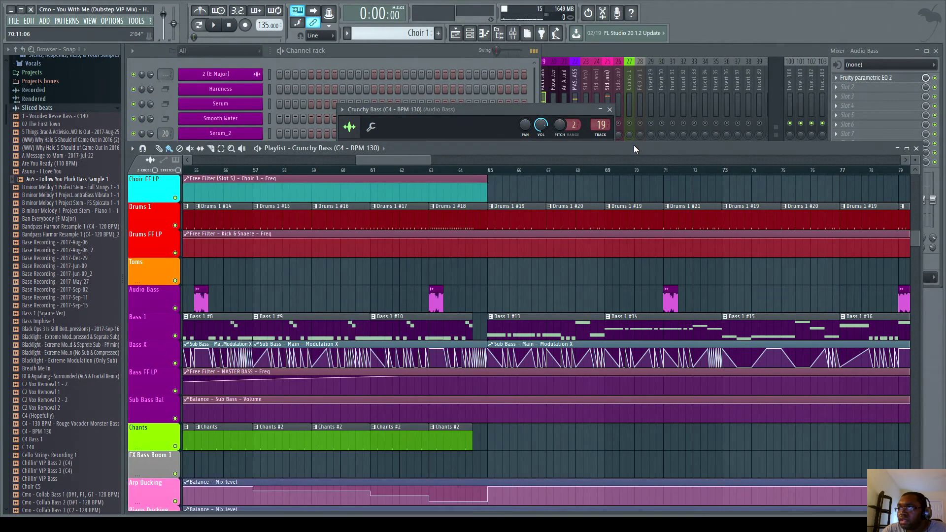
drag(405, 161, 374, 293)
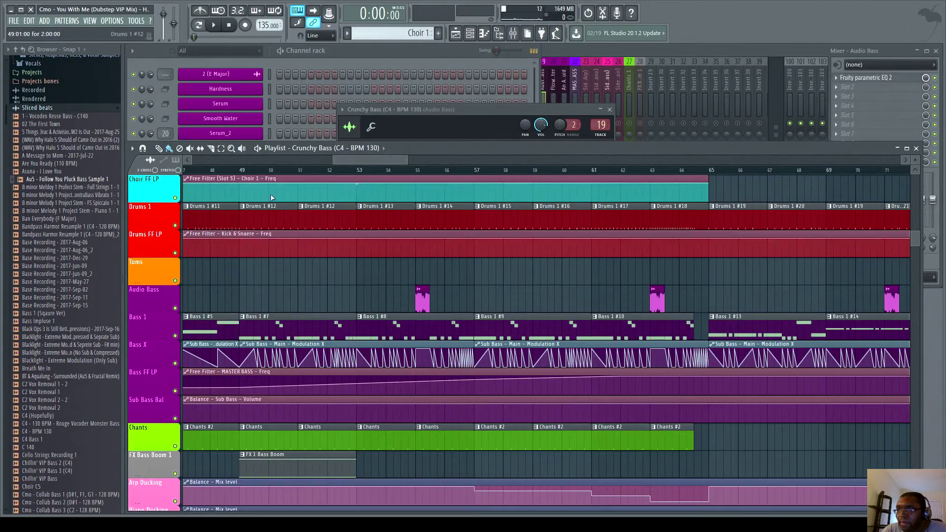
click(361, 58)
click(230, 254)
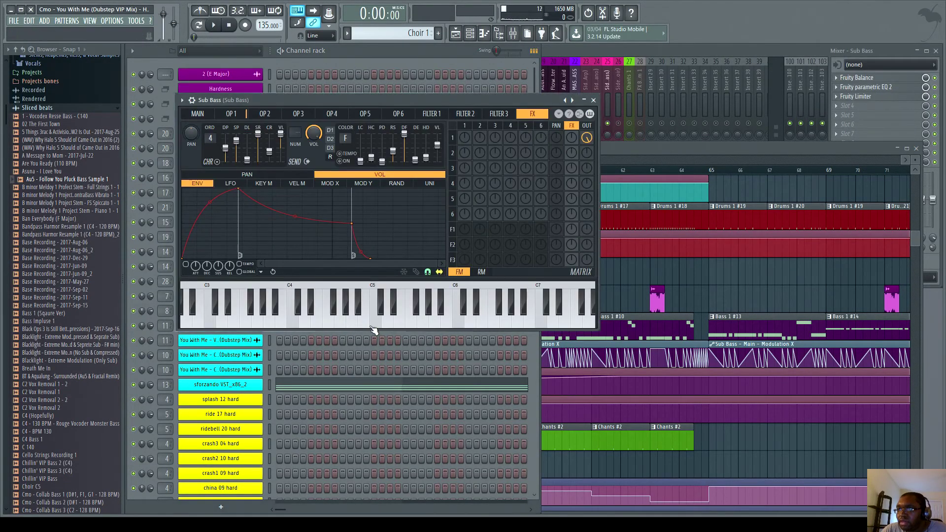
mouse_move(340, 315)
mouse_down()
mouse_move(239, 326)
mouse_move(250, 327)
mouse_up()
click(593, 100)
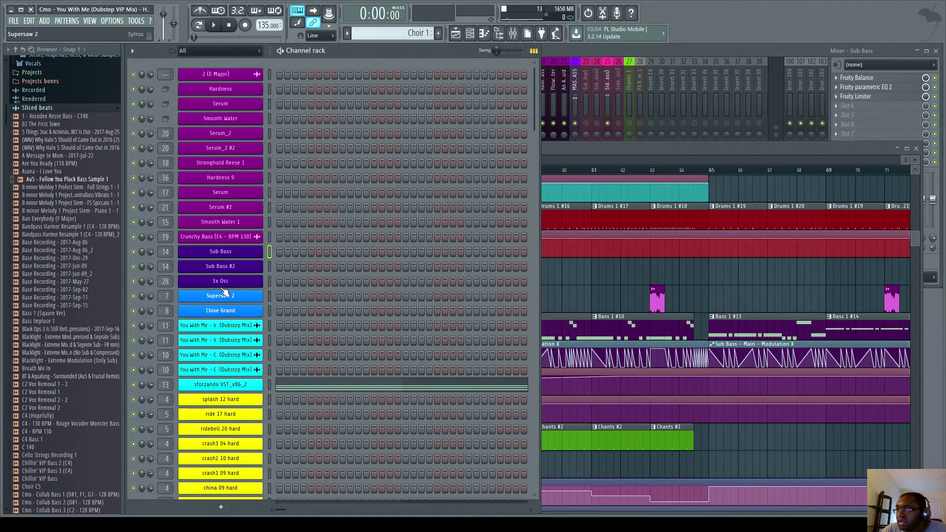
Open the Sub Bass #2 channel, audition a note on its keyboard and close it
click(220, 266)
mouse_move(345, 290)
mouse_down()
mouse_move(361, 288)
mouse_move(340, 295)
mouse_up()
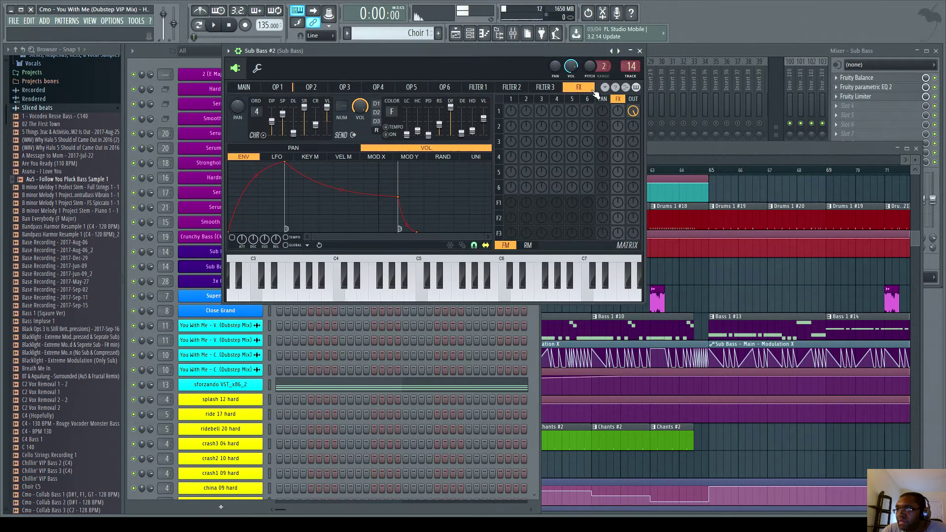
click(639, 51)
Open the 3x Osc channel used for the FX bass boom, audition notes on its keyboard and close it
click(220, 281)
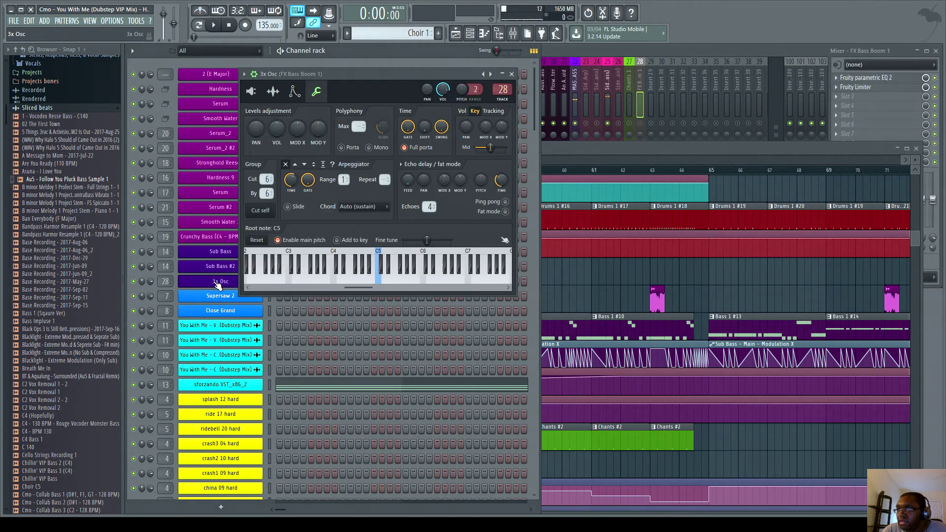
click(367, 281)
drag(362, 282, 510, 280)
click(595, 150)
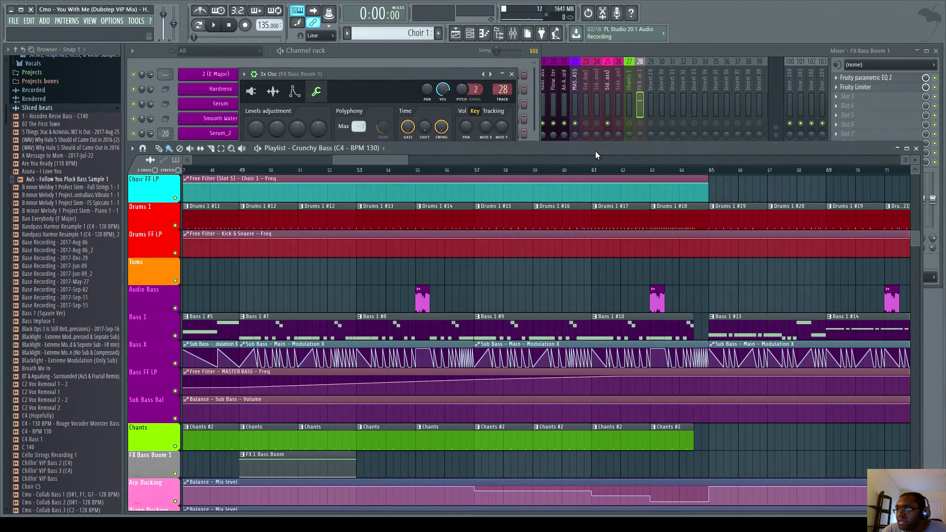
click(511, 74)
Open the pitched-up snare channel, audition it at C5, view its sample page and close the window
click(392, 56)
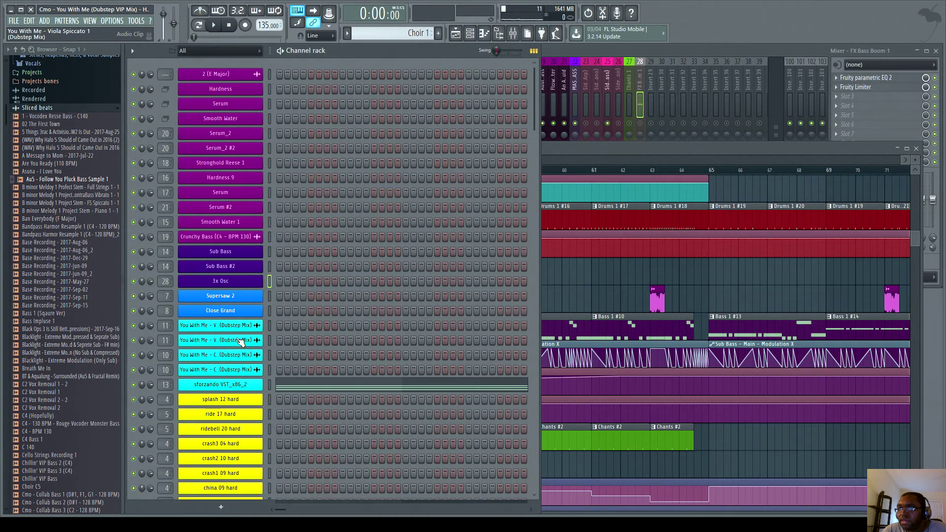
scroll(227, 307, down, 5)
scroll(243, 314, down, 1)
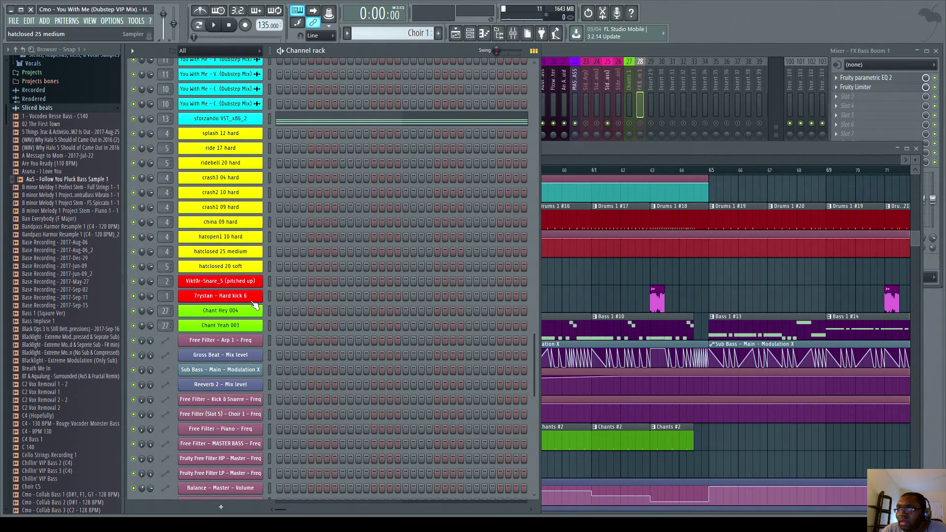
click(251, 283)
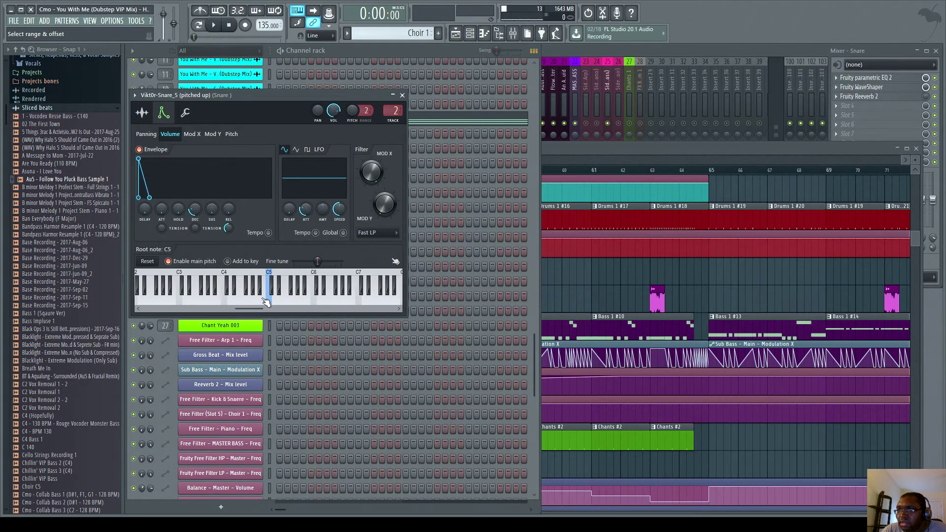
click(557, 52)
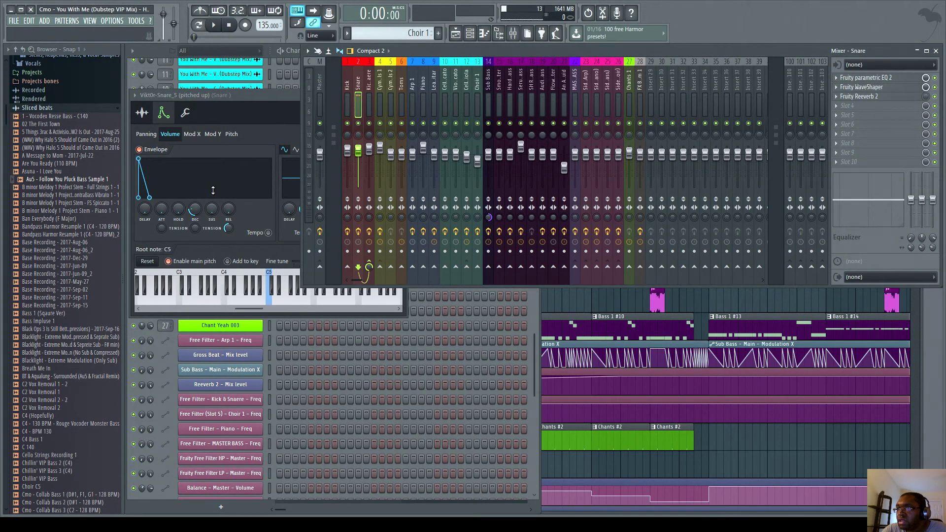
click(256, 99)
click(270, 306)
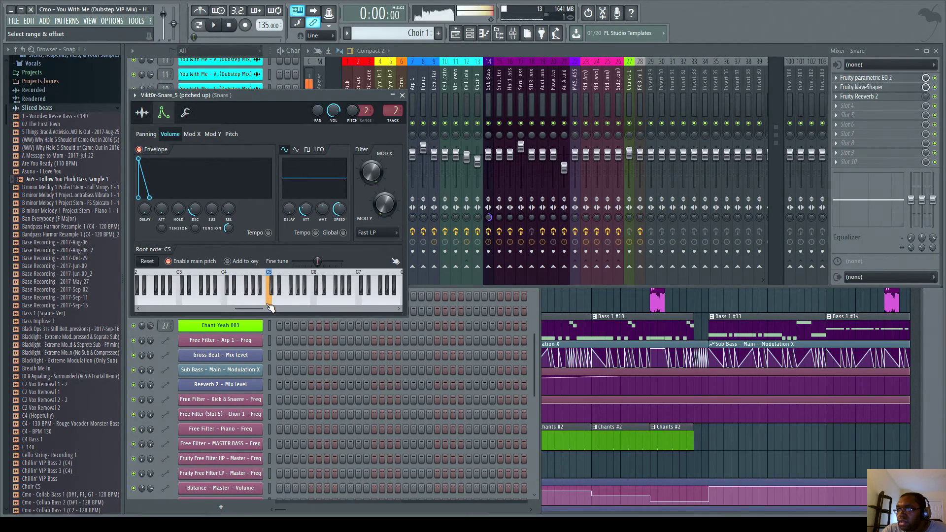
click(146, 121)
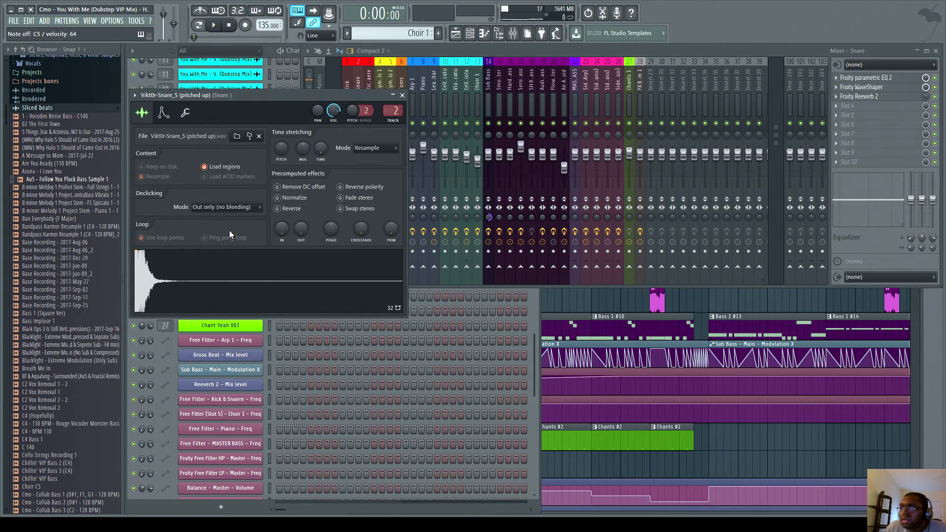
click(402, 96)
Open the Hard kick 6 channel, audition the kick at C5 and close the window
click(241, 310)
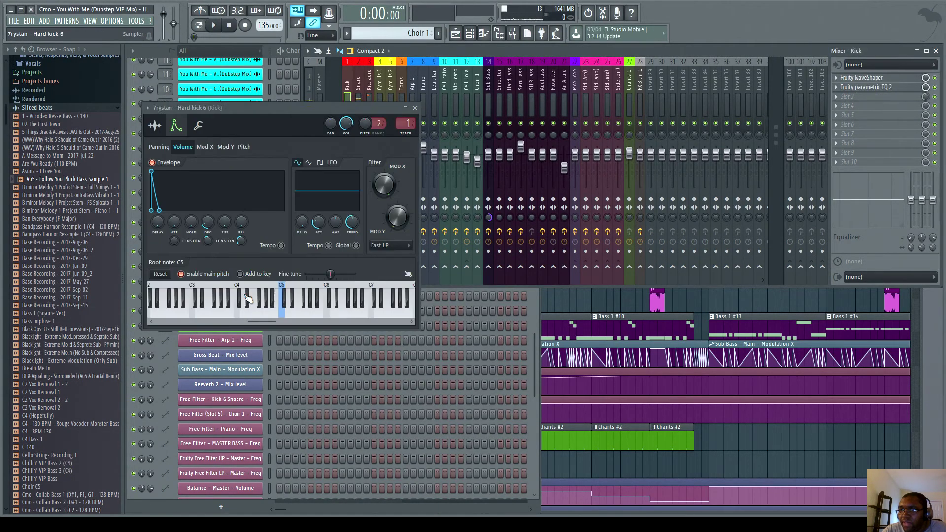
click(285, 316)
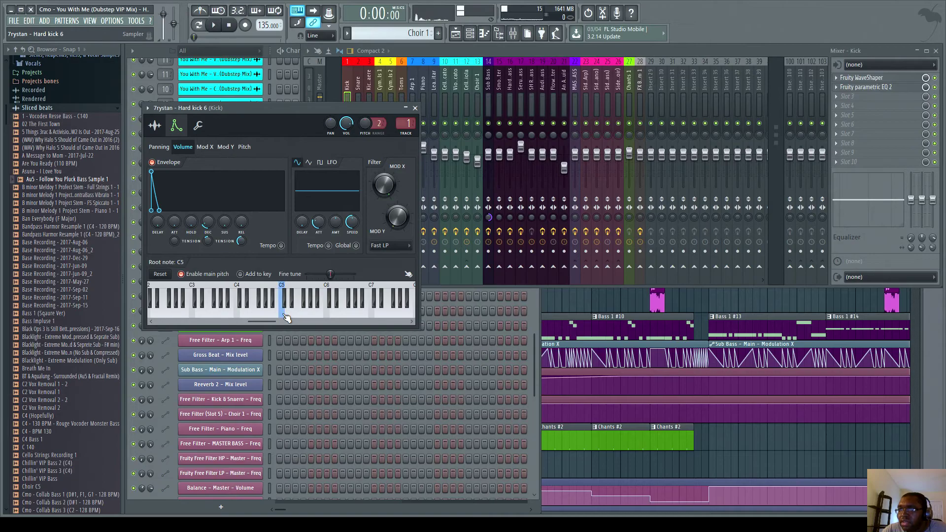
click(415, 108)
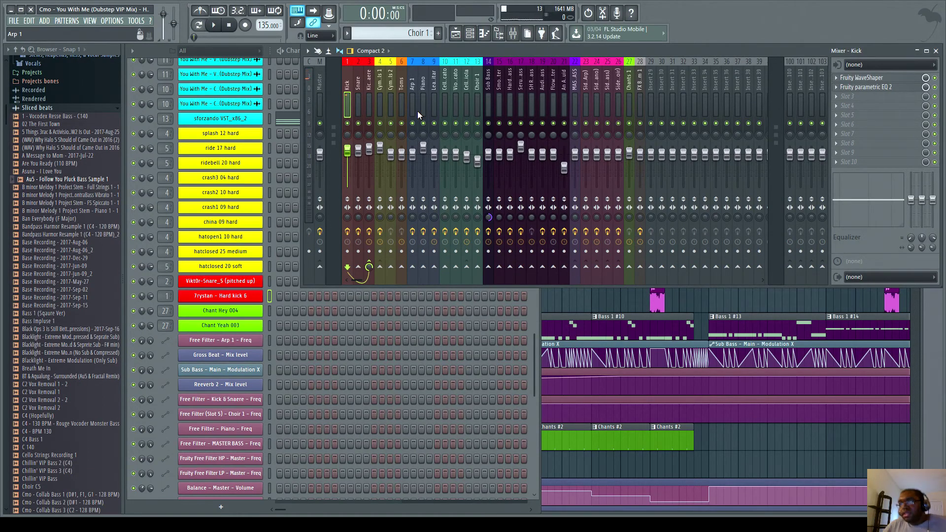
Open the Chant Hey 004 and Chant Yeah 003 channels in turn, audition the chant samples and close each window
click(220, 311)
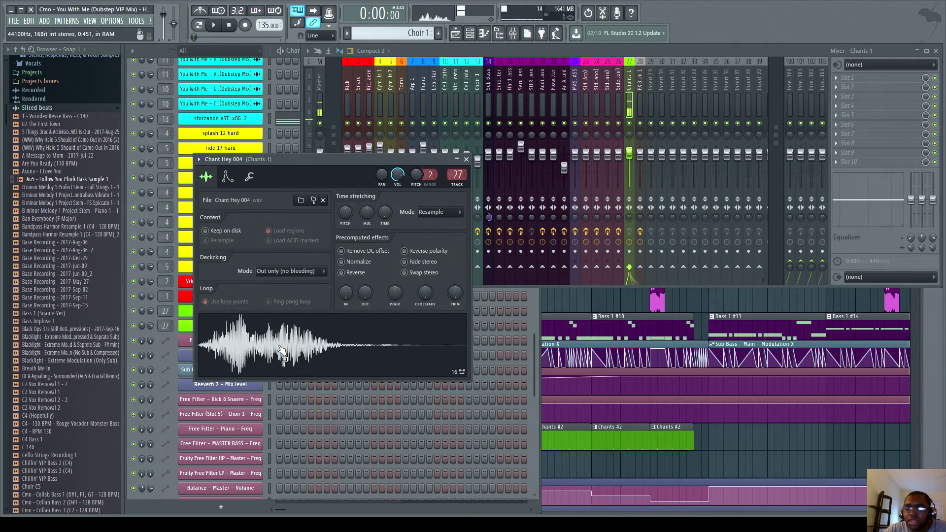
click(466, 159)
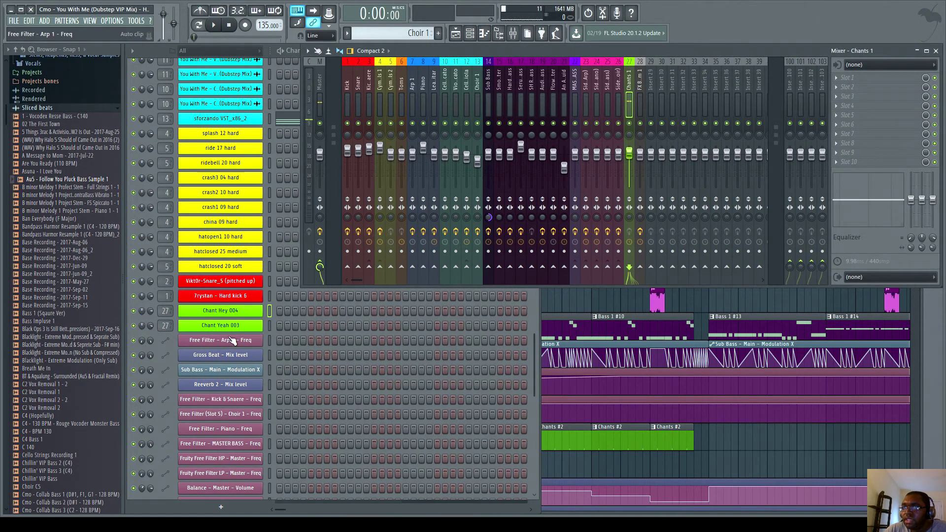
click(239, 326)
click(301, 351)
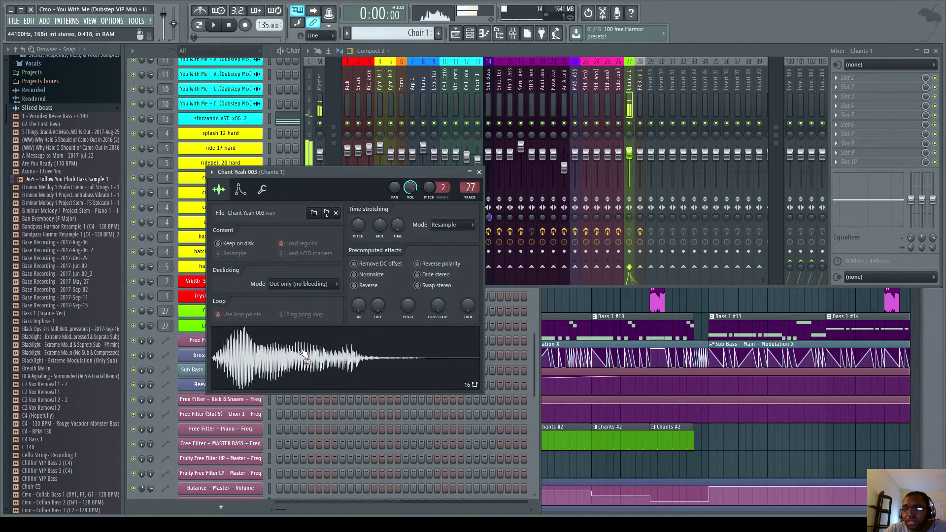
click(301, 351)
click(279, 358)
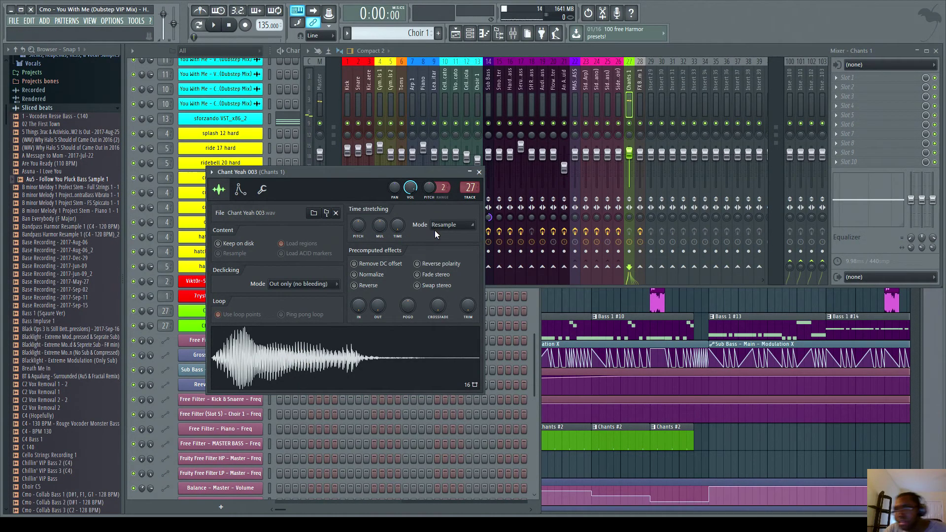
click(479, 173)
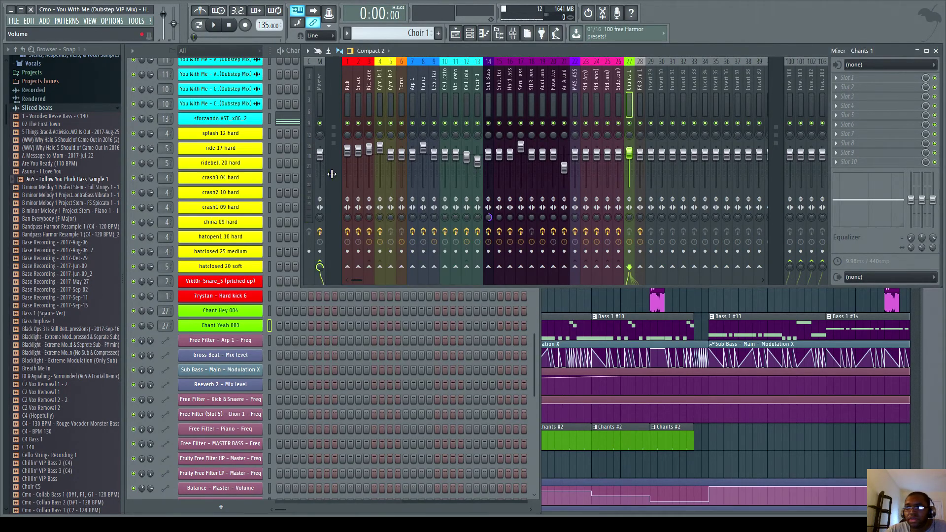
Check the opening bars of the playlist, and review the automation clips at the end of the channel rack
click(920, 394)
drag(396, 163, 252, 148)
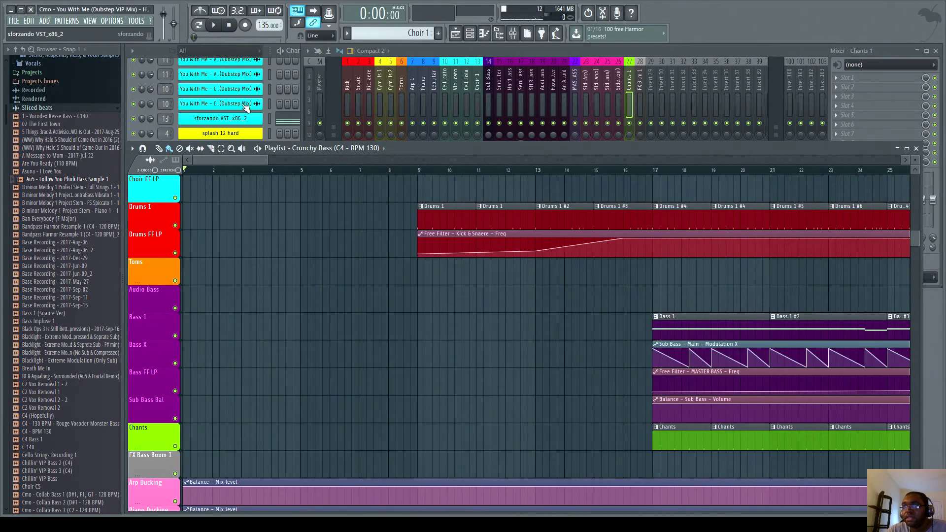
click(152, 51)
scroll(323, 336, down, 2)
scroll(322, 340, down, 2)
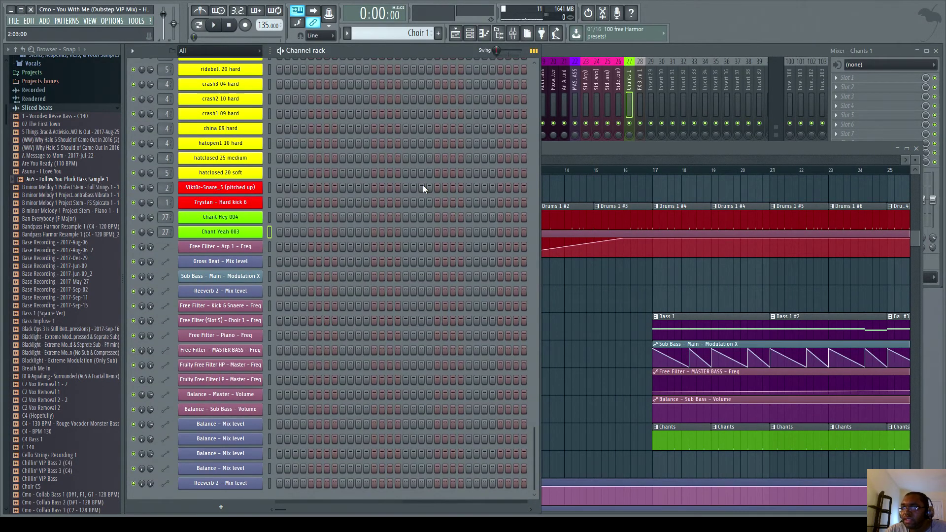
Survey the playlist arrangement, examining the Arp, Piano, Bass and Choir Ducking automation tracks through about bar 67
click(564, 156)
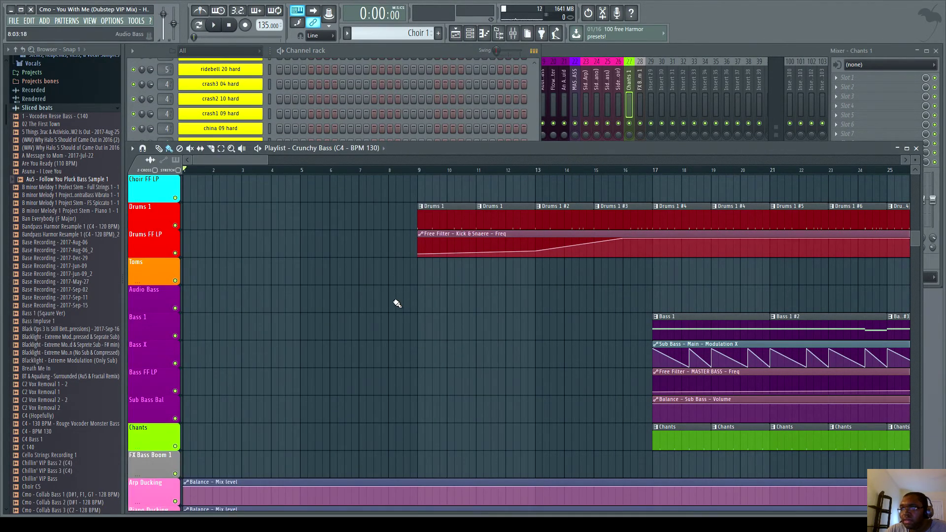
drag(267, 159, 582, 159)
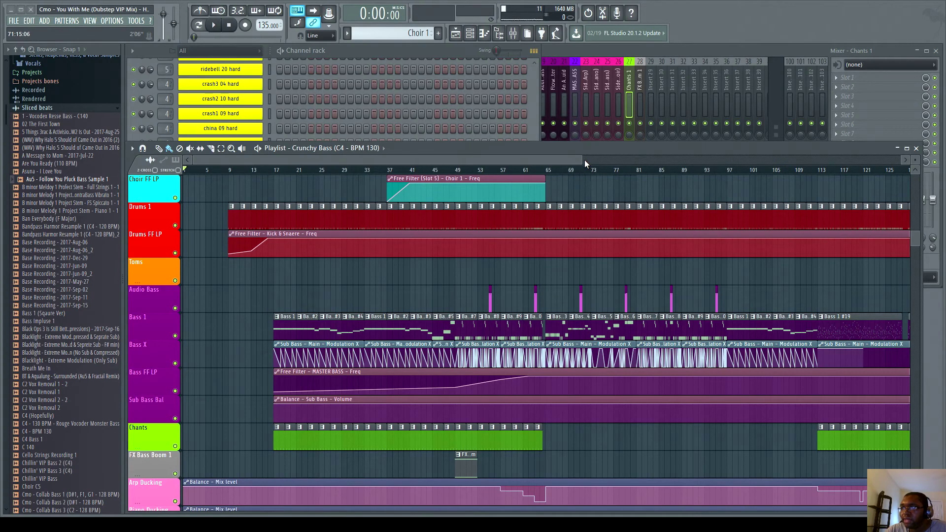
drag(583, 158, 253, 192)
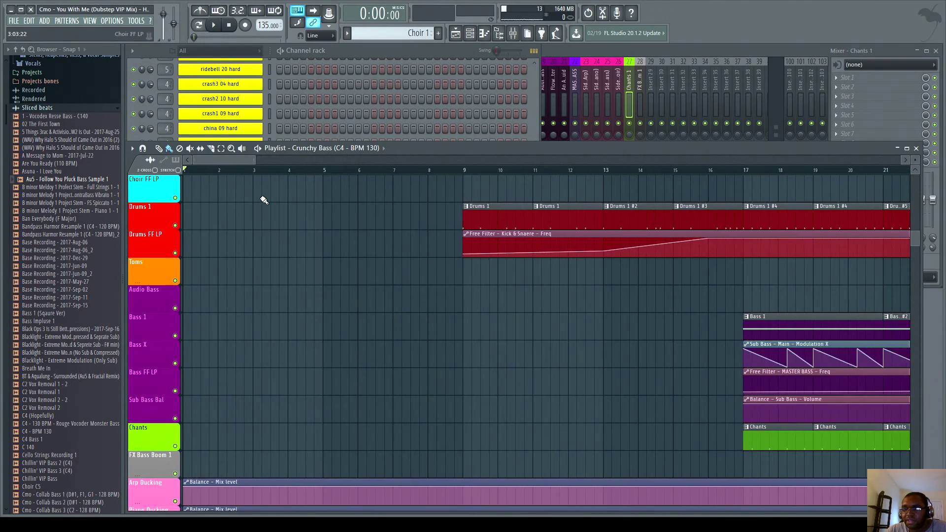
scroll(357, 320, down, 3)
scroll(357, 320, up, 2)
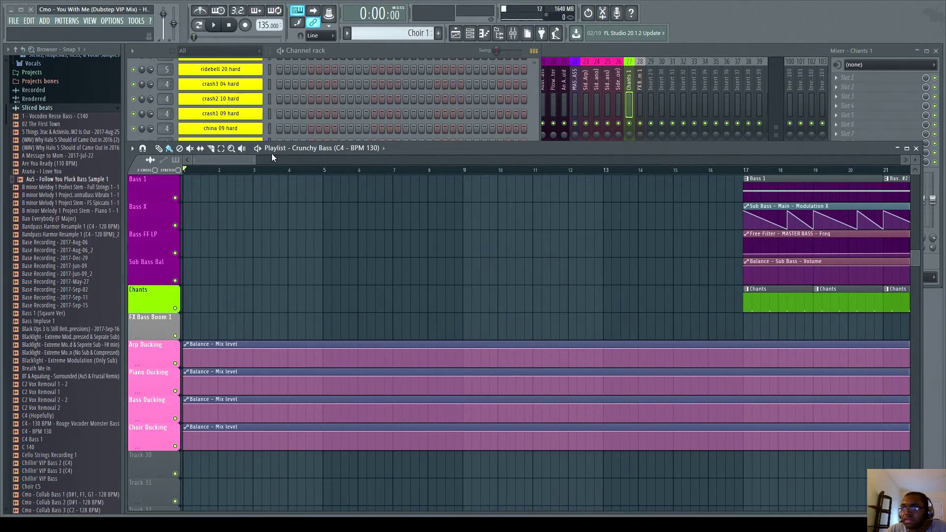
drag(255, 160, 399, 187)
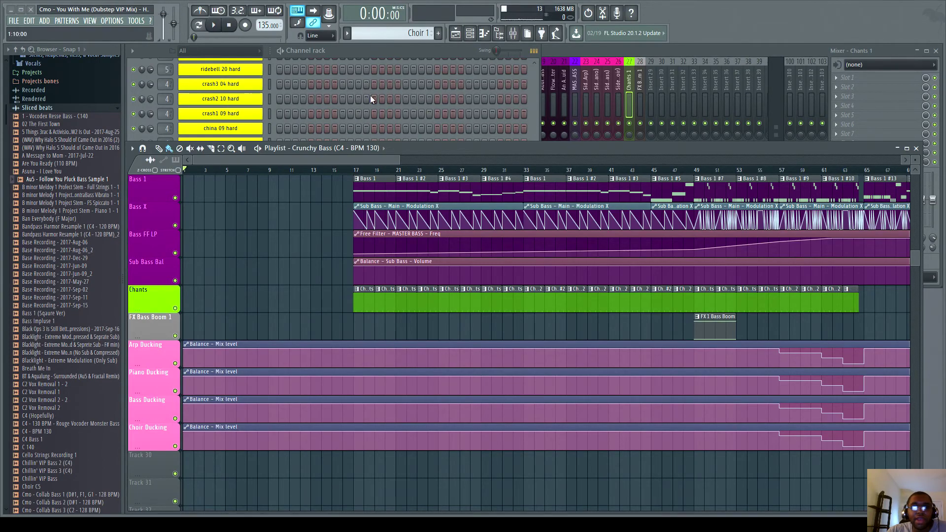
Reset the song position and start playing the arrangement from bar 1
click(354, 170)
click(230, 26)
key(space)
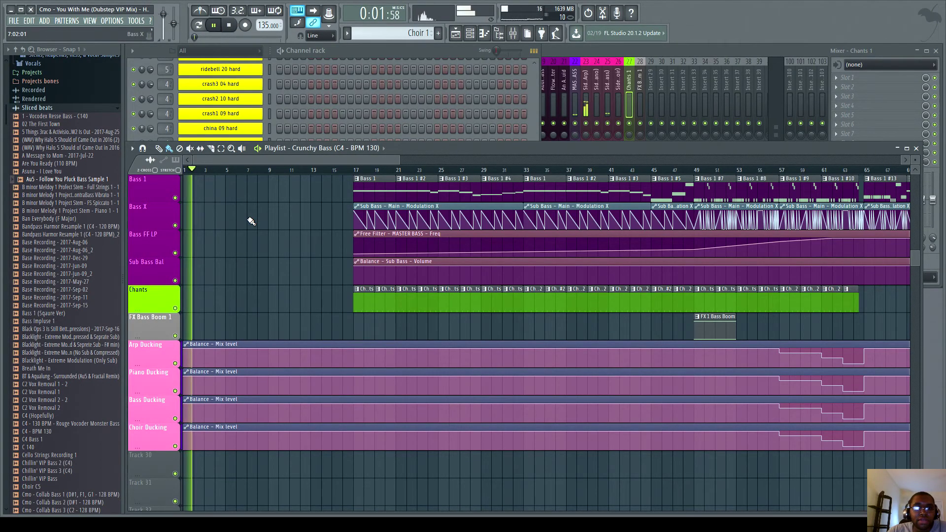
Stop the playback, audition the arrangement from bar 17, and reset the song position to the start
click(229, 26)
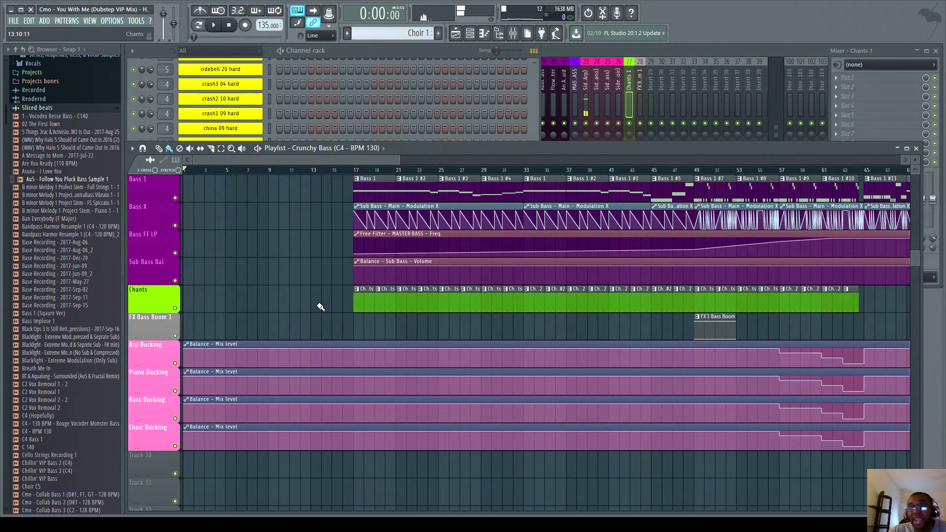
click(359, 170)
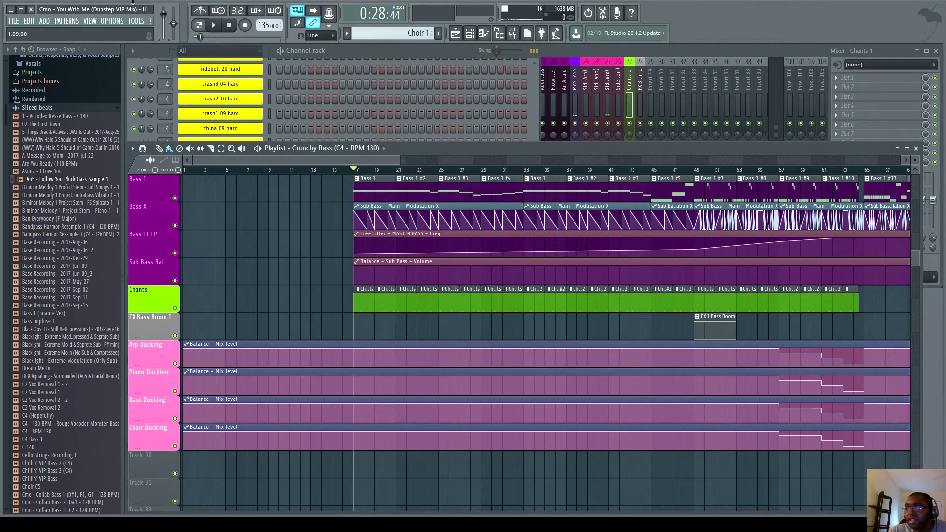
click(213, 25)
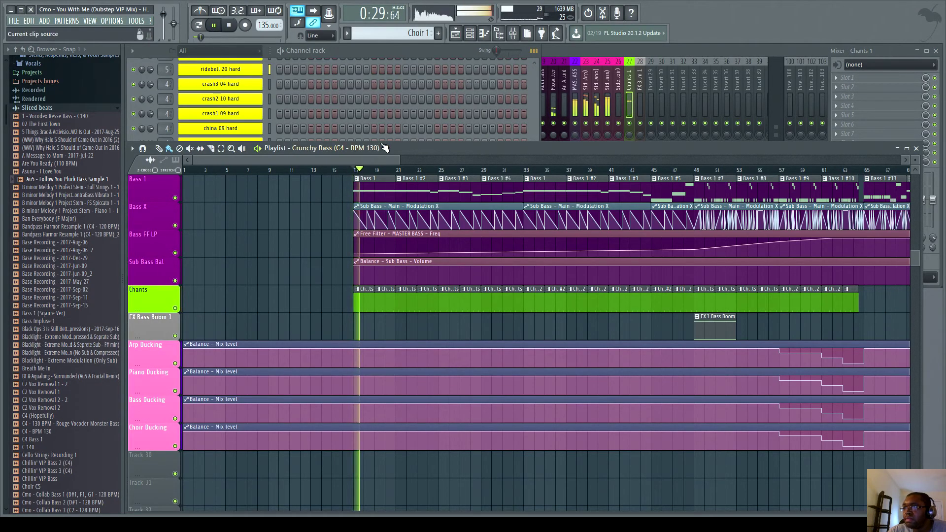
scroll(437, 260, up, 1)
scroll(438, 261, up, 3)
click(229, 26)
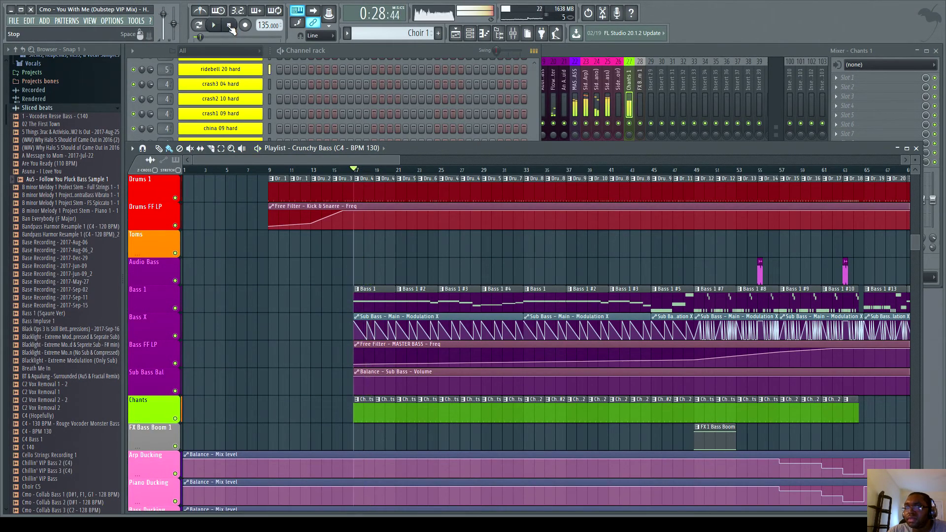
click(229, 25)
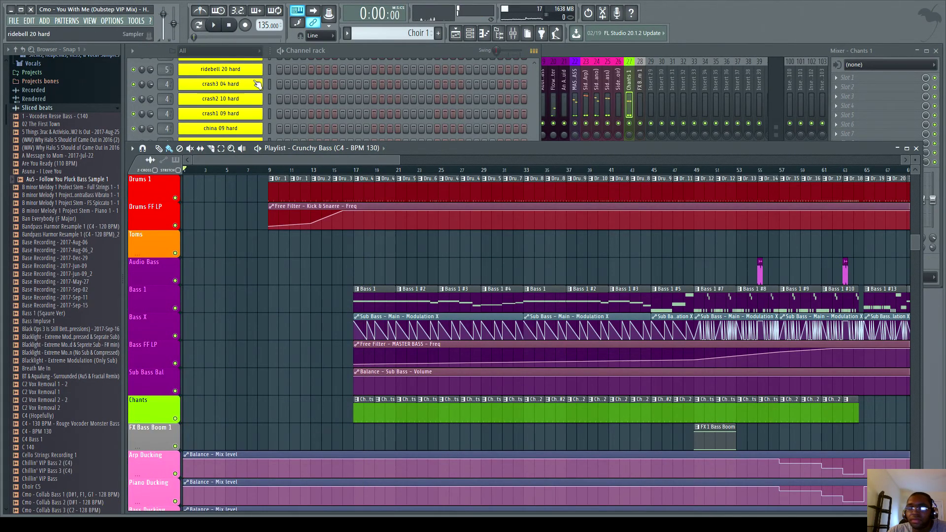
Audition the arrangement from bar 33 and again from bar 49, stopping playback after each passage
click(525, 171)
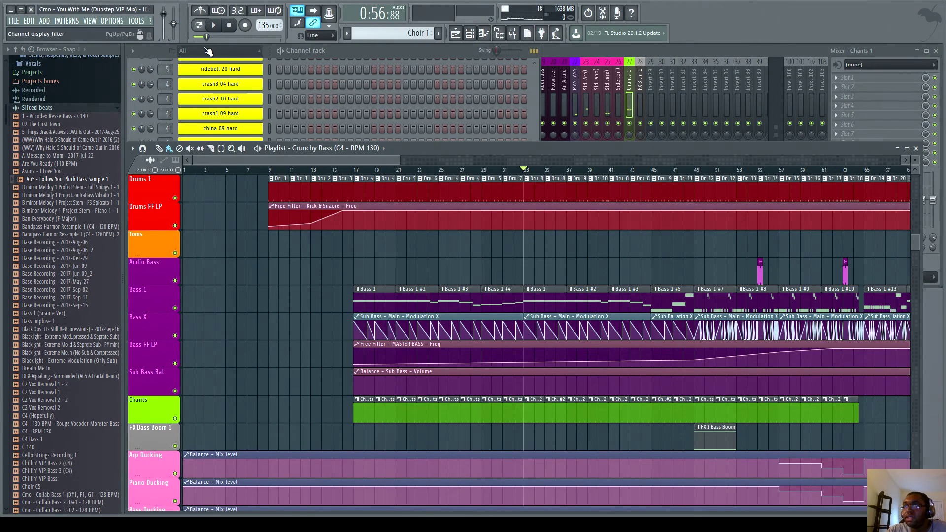
click(218, 30)
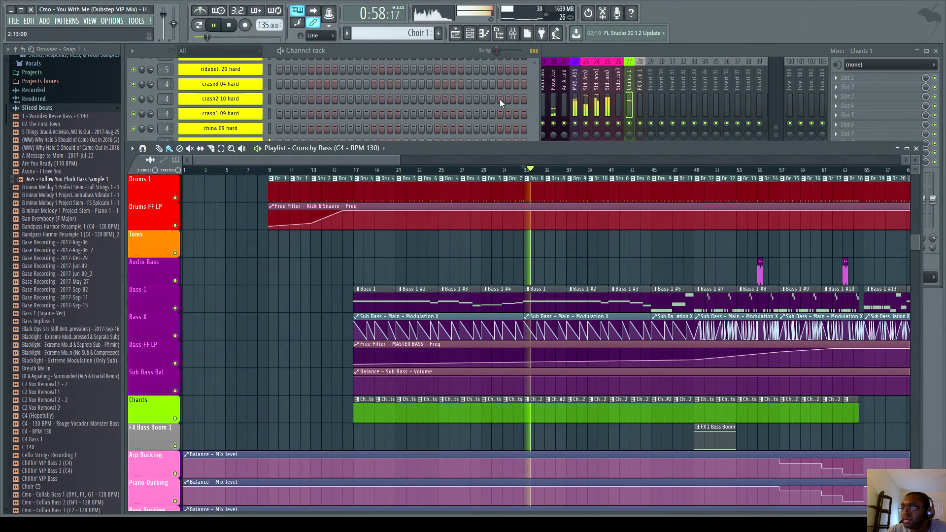
click(231, 28)
scroll(411, 191, right, 5)
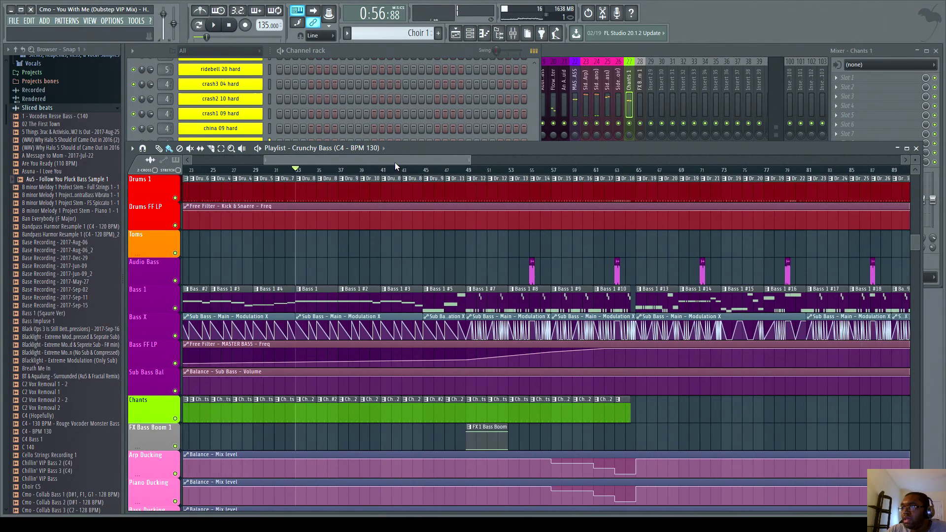
click(432, 170)
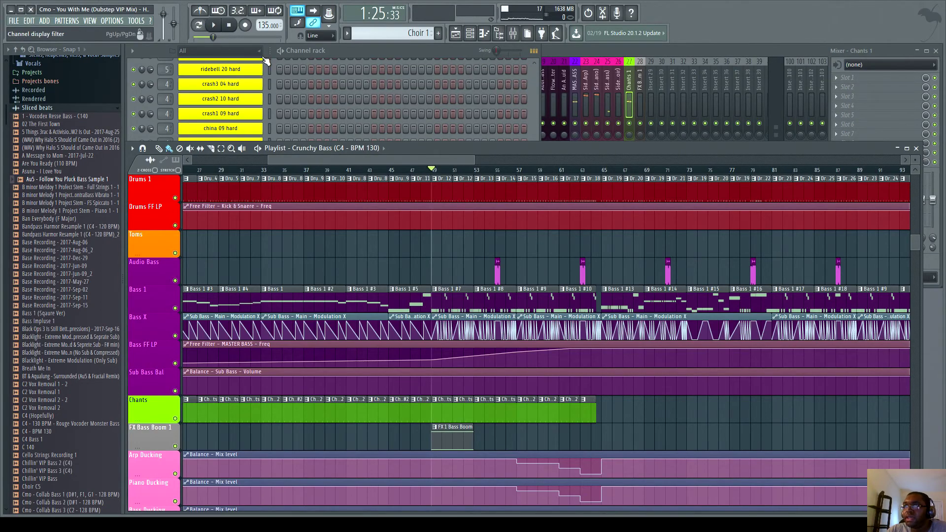
click(213, 28)
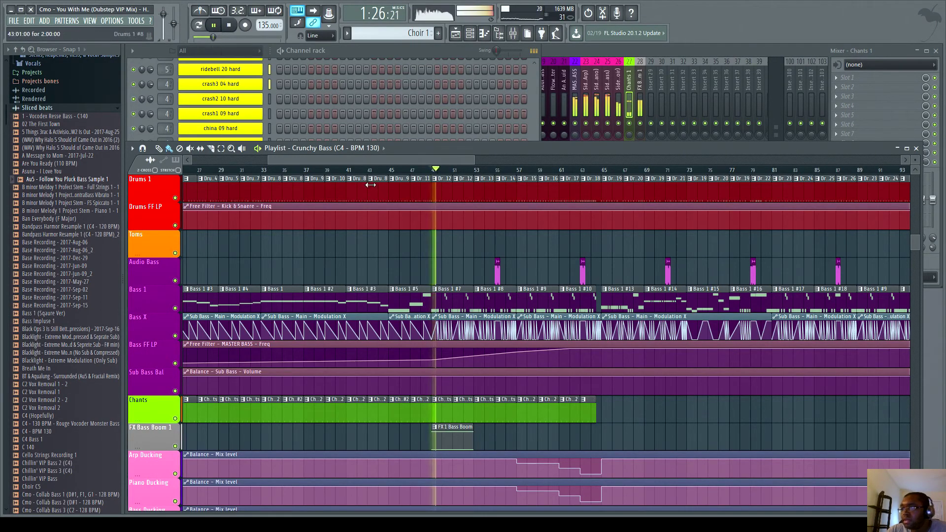
click(230, 25)
Audition the arrangement from bar 65 and again from bar 81, stopping playback after each passage
scroll(403, 178, right, 4)
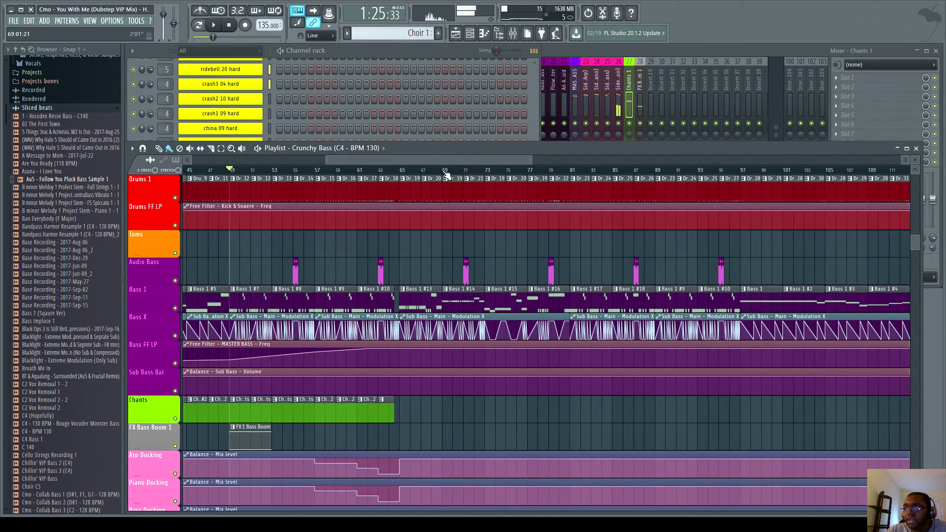
click(402, 173)
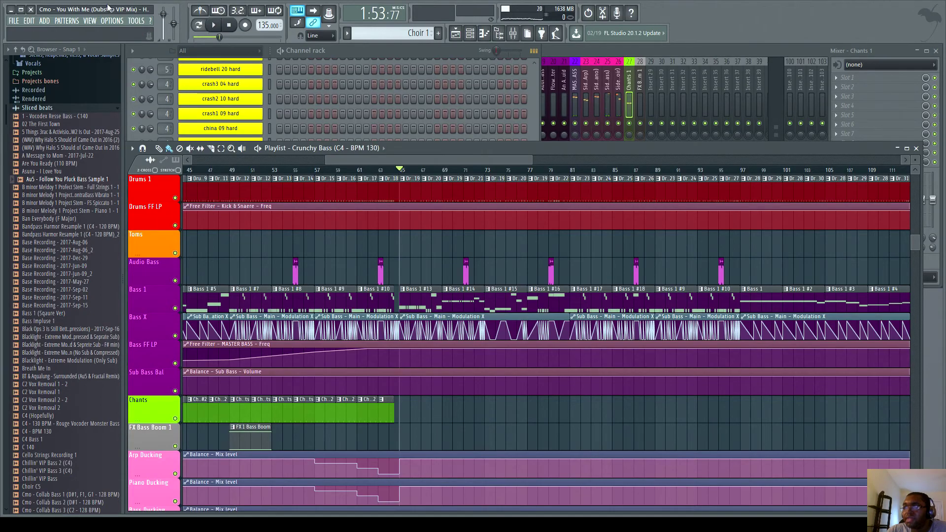
click(214, 27)
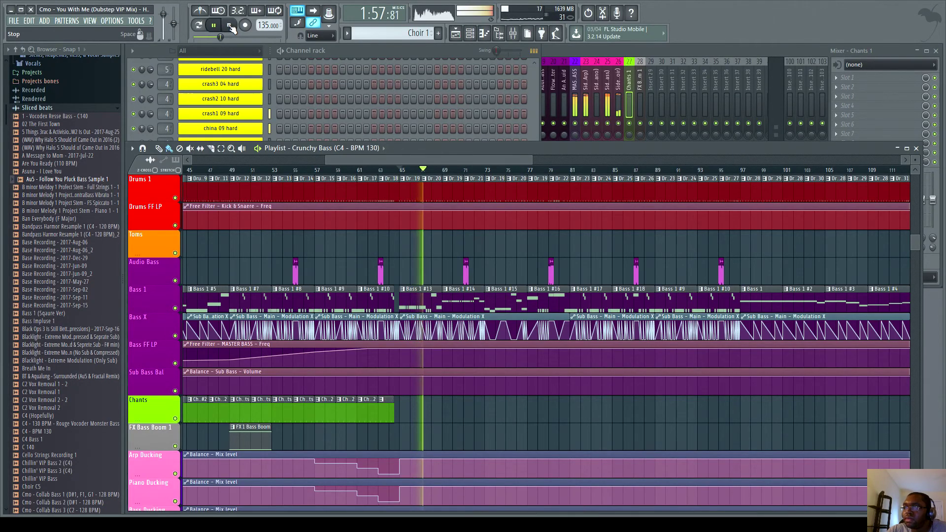
click(231, 28)
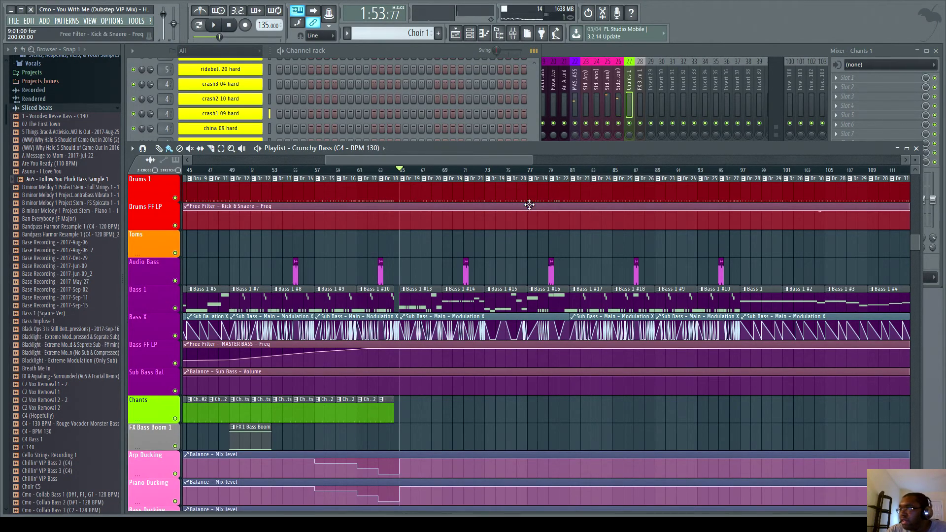
click(529, 171)
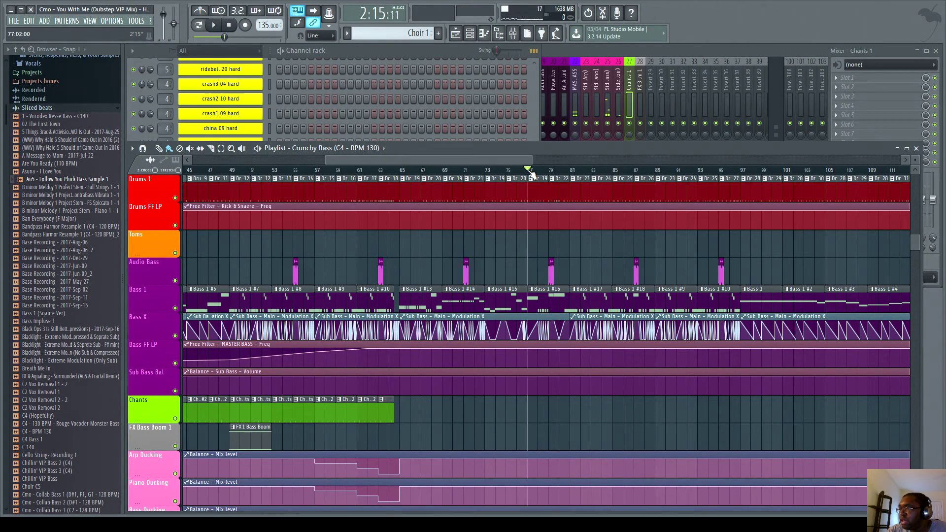
click(573, 170)
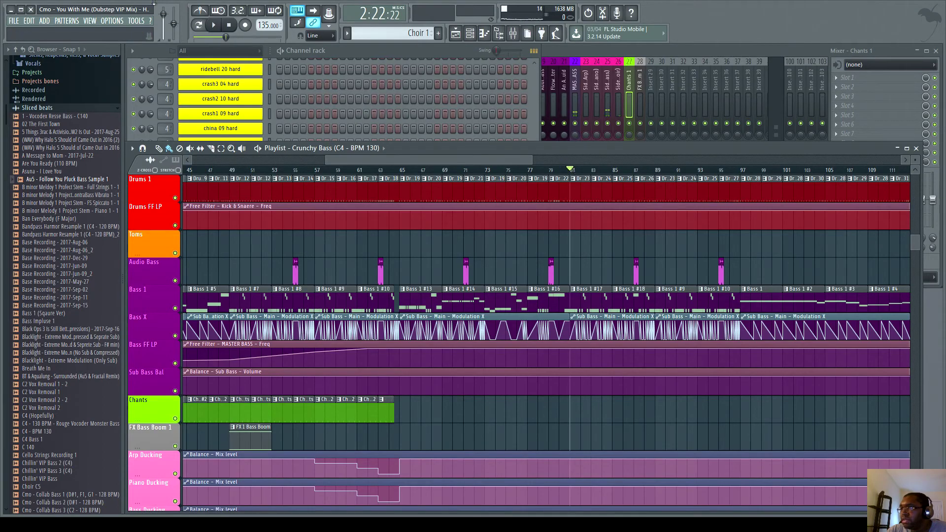
click(213, 26)
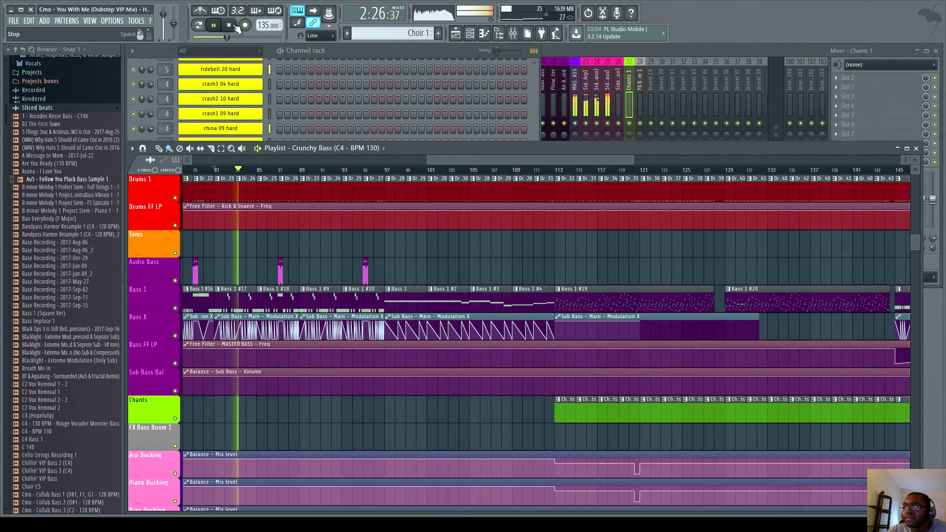
key(space)
Play the arrangement from bar 97, skip ahead to bar 113 while it runs, and stop playback
click(384, 173)
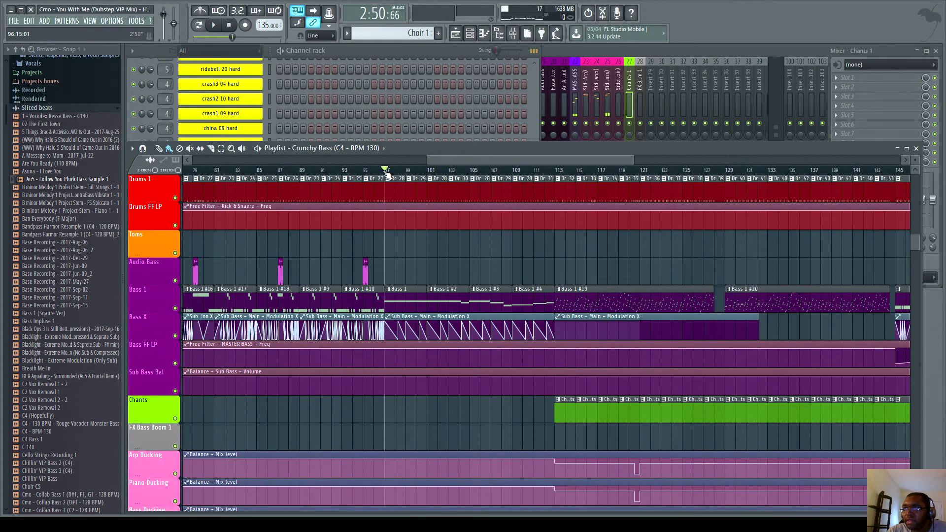
click(213, 25)
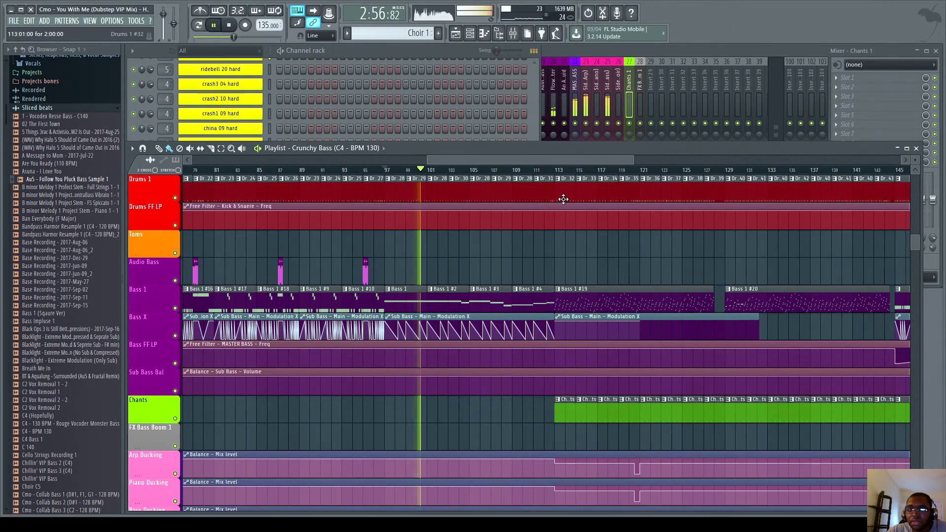
click(560, 172)
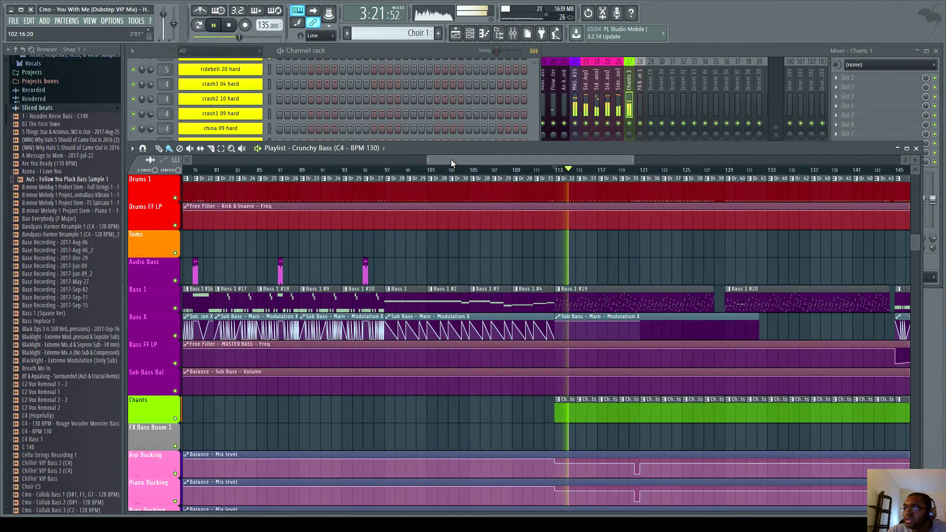
drag(452, 162, 513, 181)
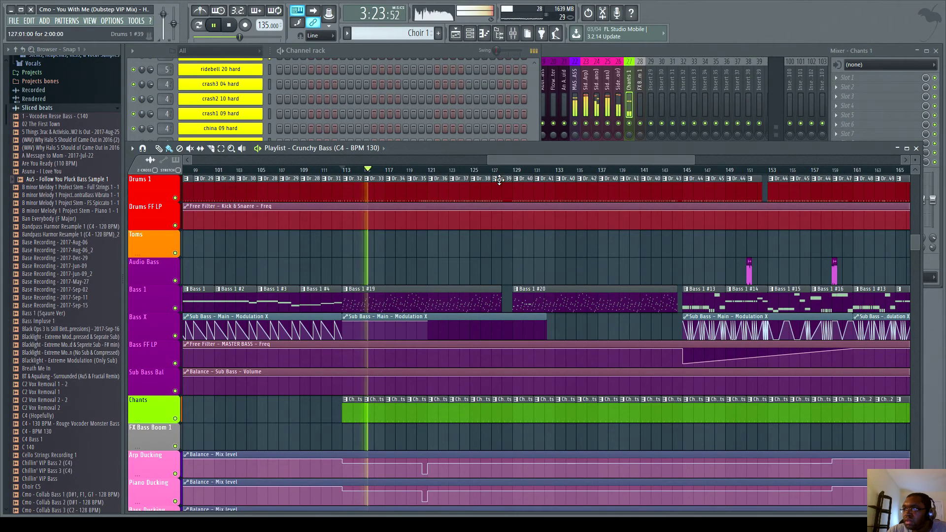
click(236, 28)
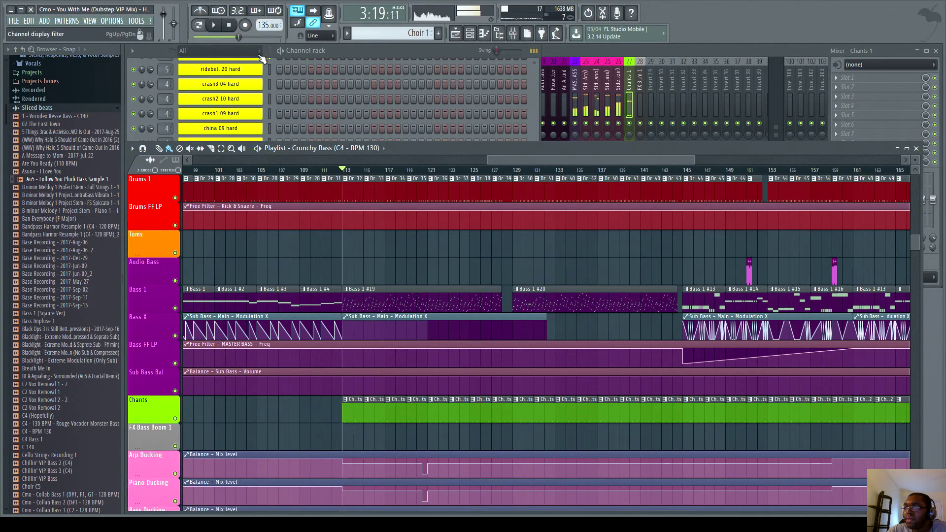
Set the song position to bar 129, review the melodic, drum and bass tracks there, and audition the section
click(514, 168)
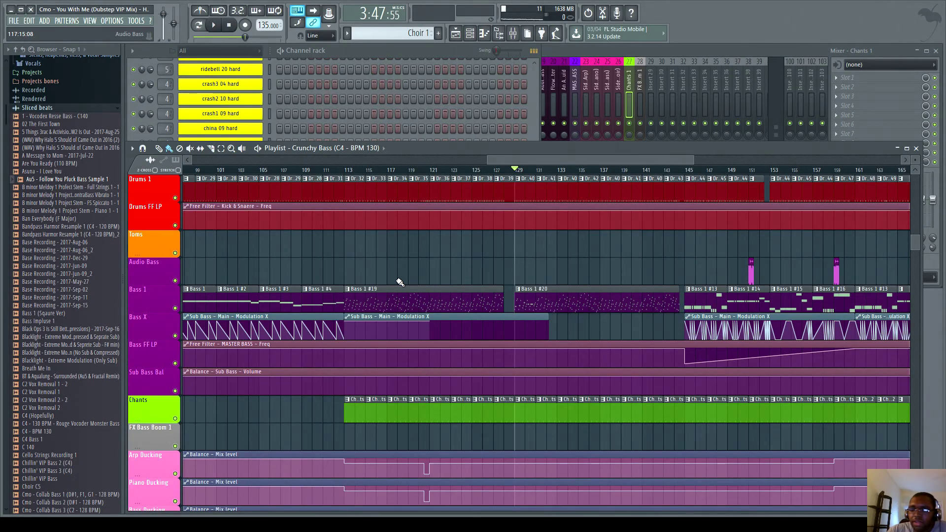
scroll(400, 282, up, 12)
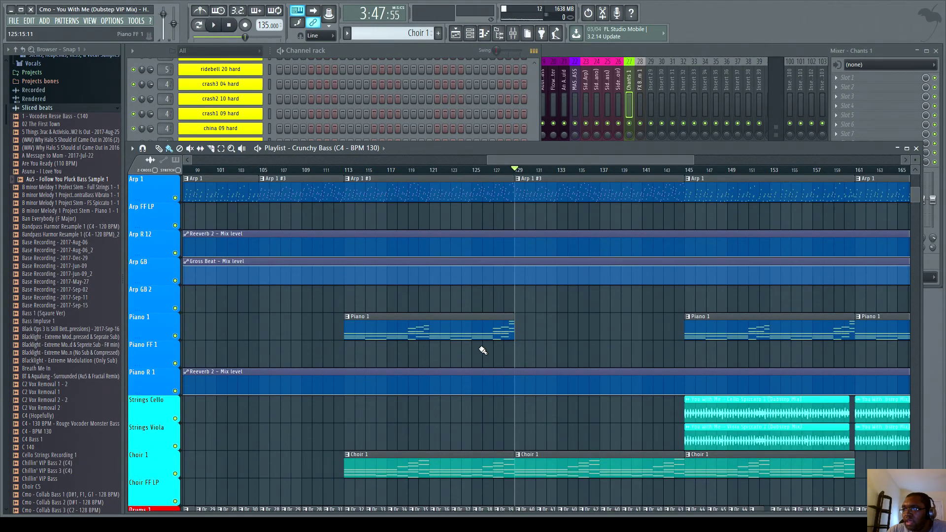
scroll(483, 349, down, 7)
scroll(565, 422, down, 5)
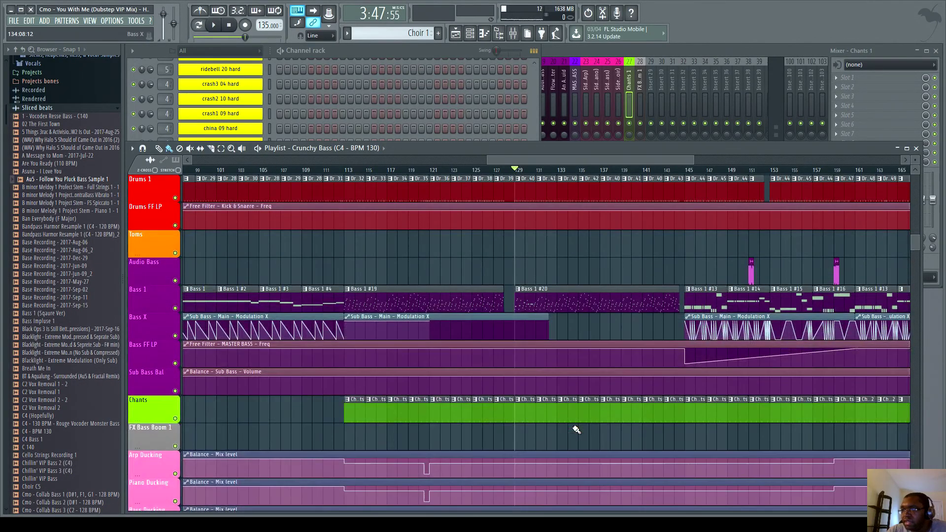
scroll(575, 429, up, 4)
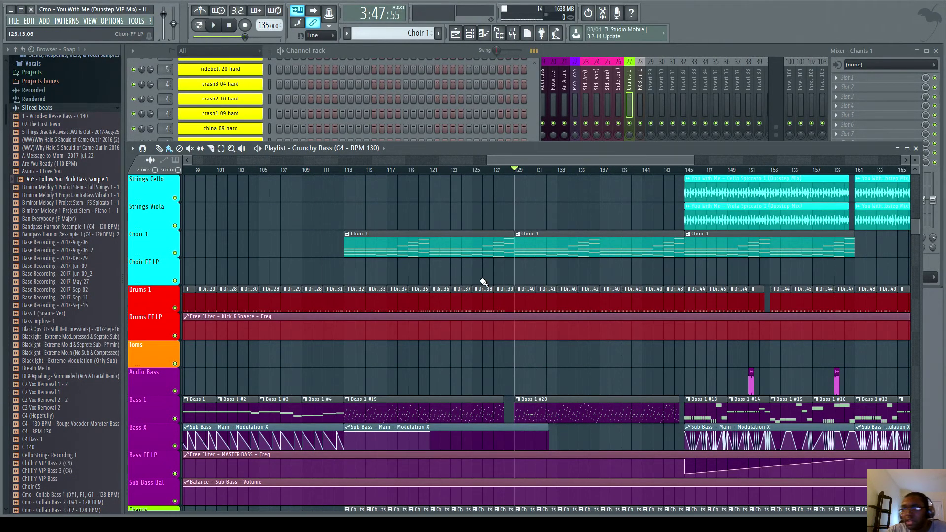
scroll(507, 295, down, 2)
click(213, 25)
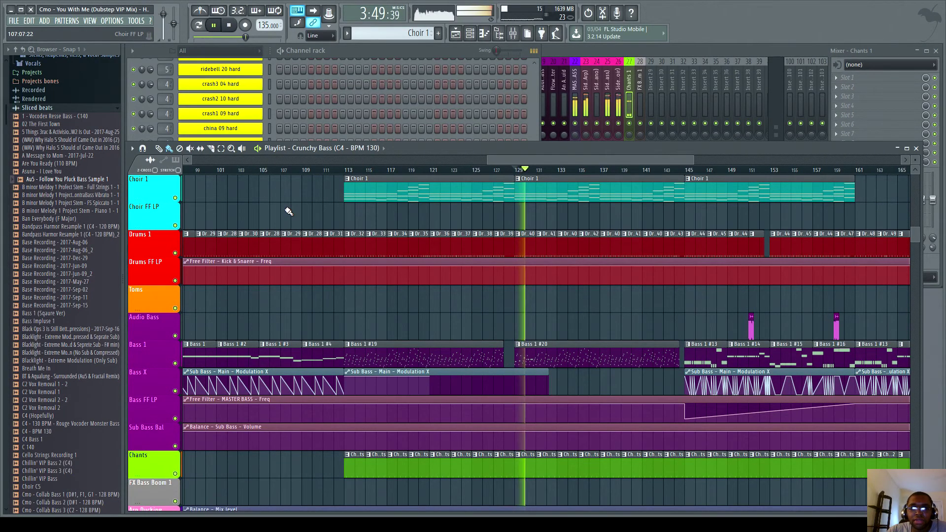
drag(504, 160, 544, 169)
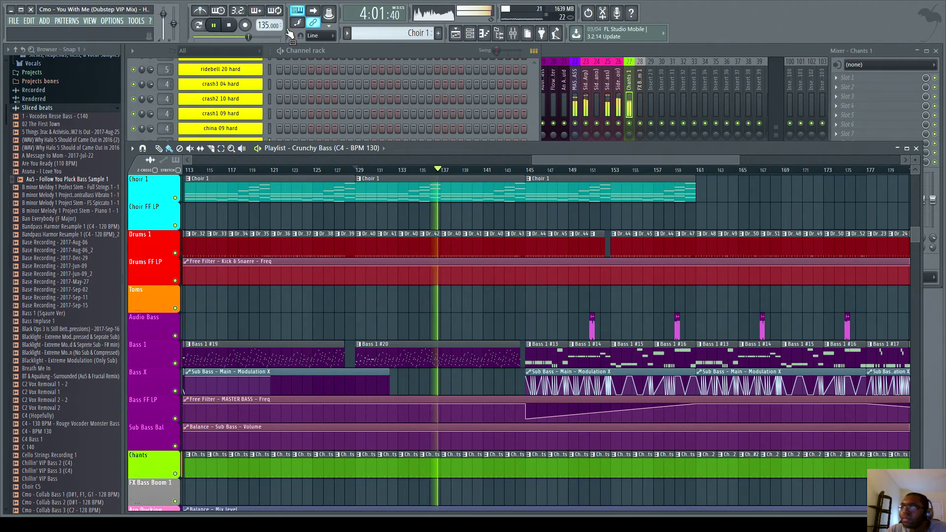
key(space)
Audition the splash 12 hard, hatclosed 20 soft and hatclosed 25 medium samples from the channel rack, and close their windows
click(347, 53)
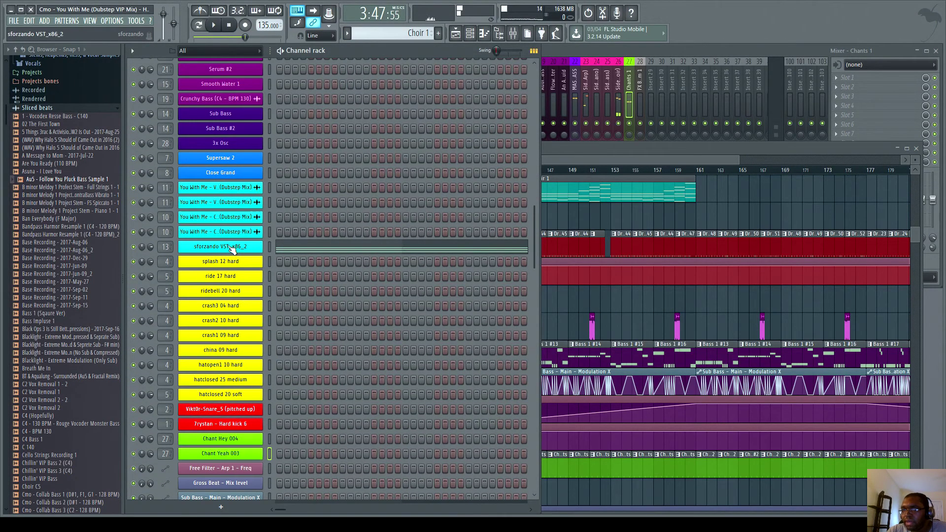
click(211, 265)
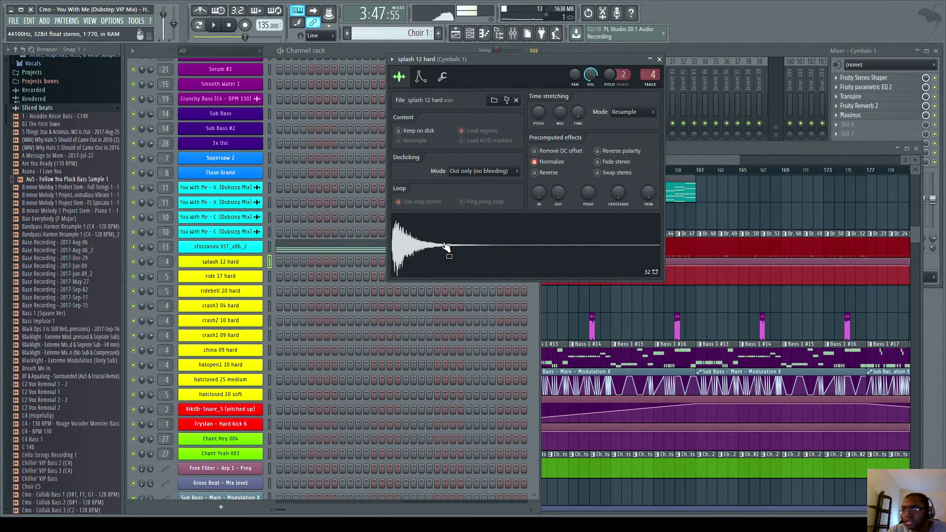
click(221, 396)
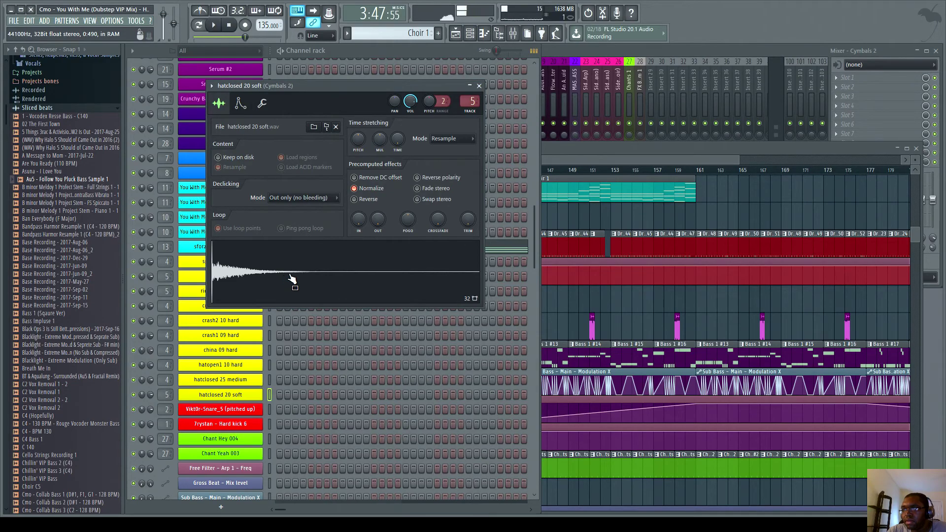
click(479, 86)
click(220, 380)
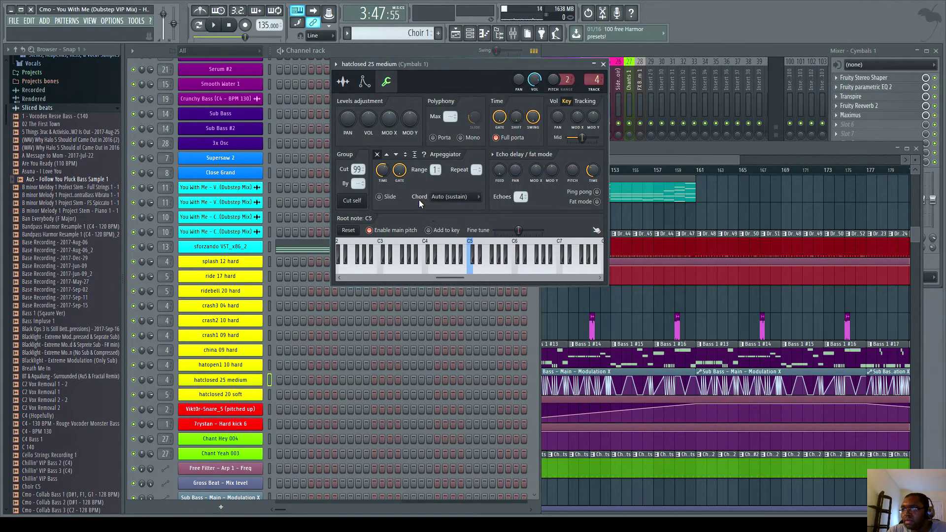
click(342, 81)
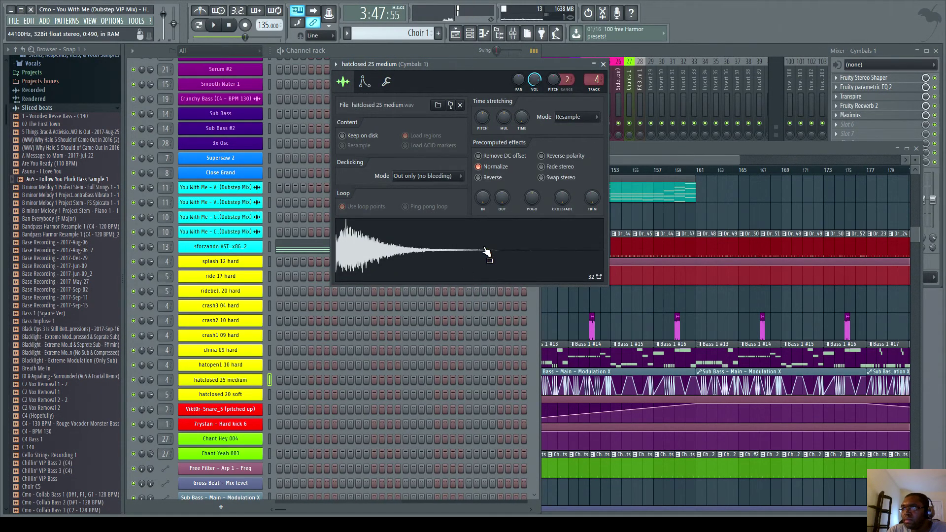
click(602, 64)
Return to the playlist and place the song position at bar 145
click(609, 152)
scroll(619, 262, down, 3)
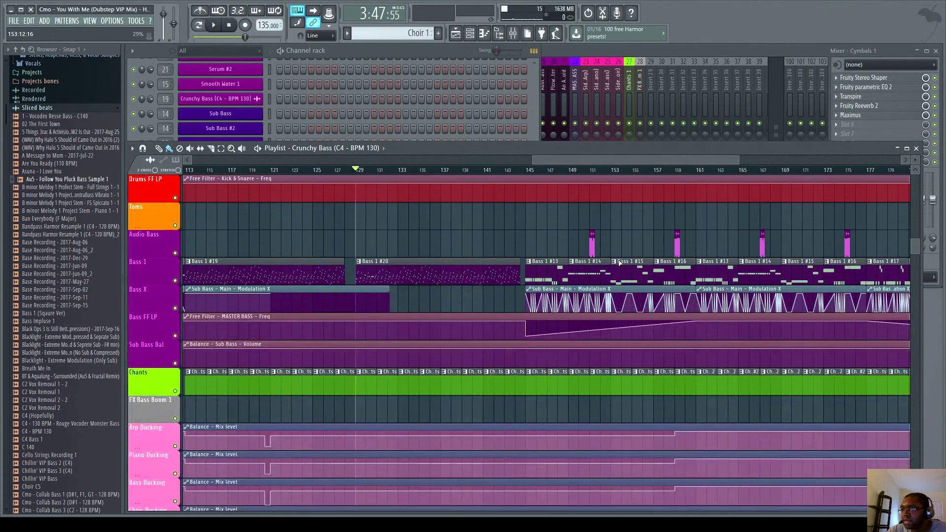
click(525, 172)
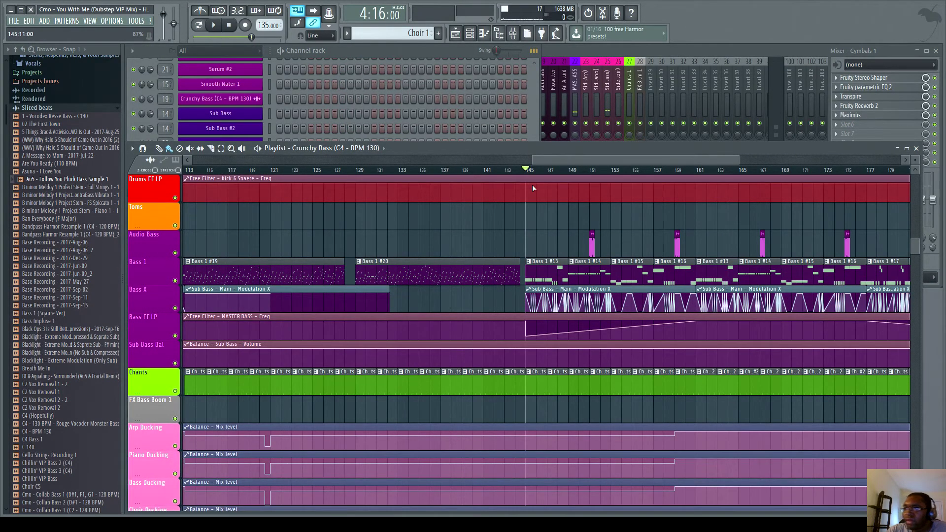
Play back the arrangement from bar 145, following the playlist, and stop playback
click(214, 26)
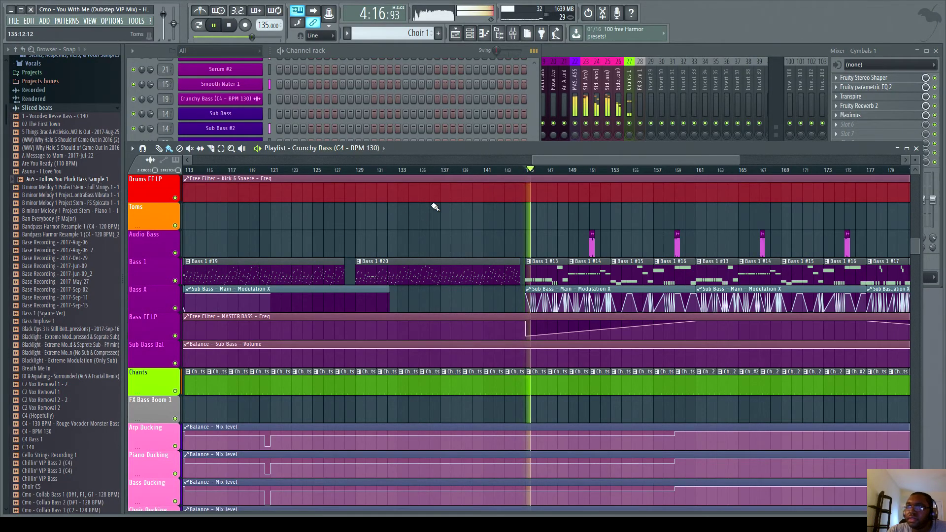
drag(537, 159, 601, 164)
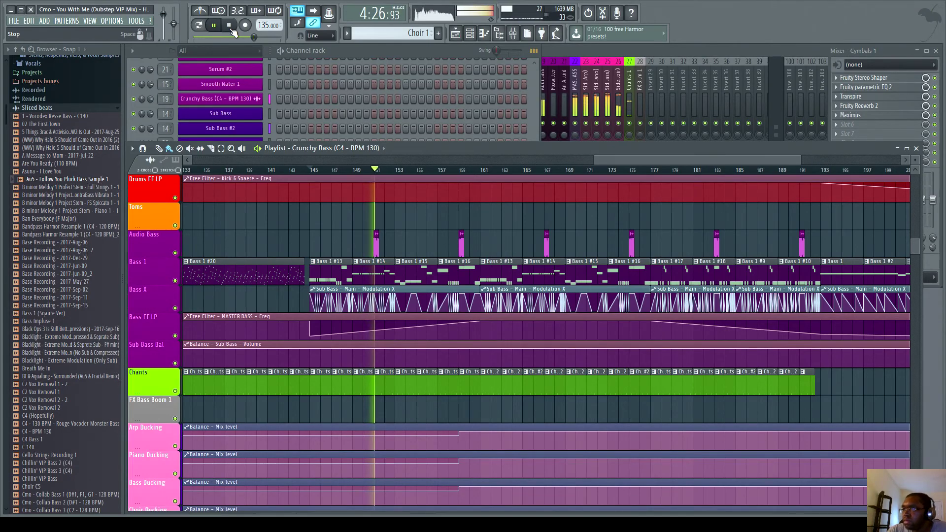
click(231, 27)
Play back the arrangement from bar 161 and stop playback
click(559, 160)
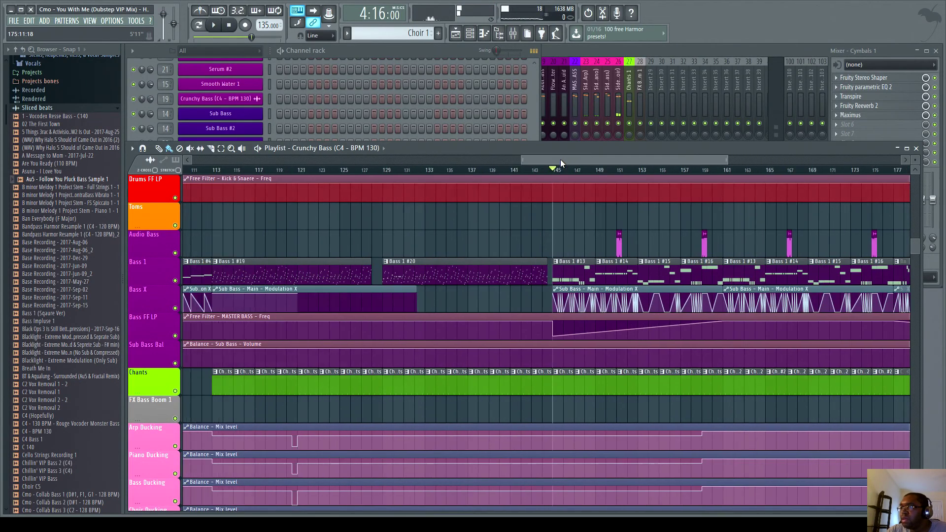
scroll(605, 185, right, 2)
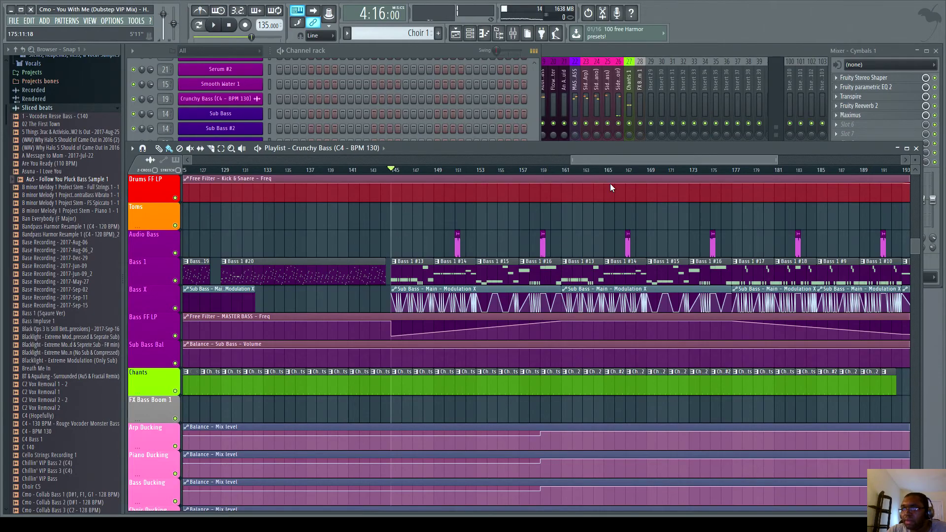
scroll(610, 187, right, 6)
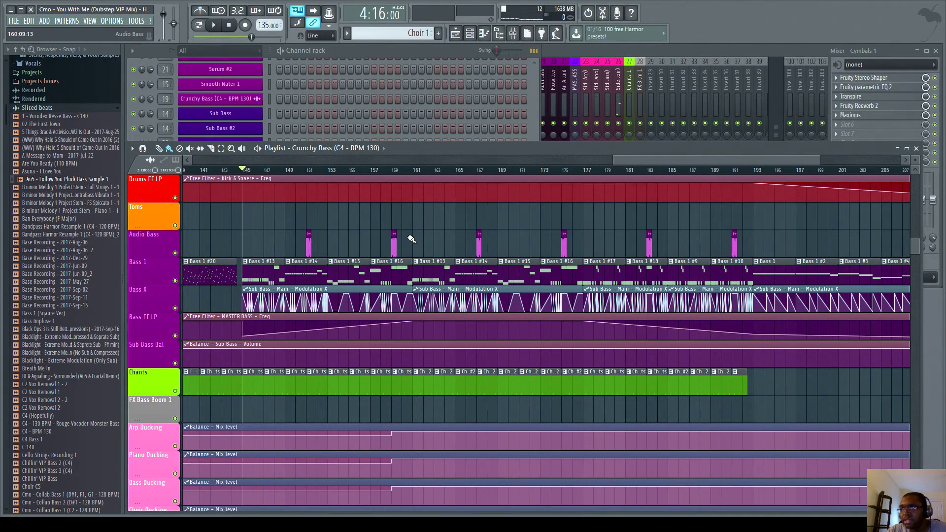
click(413, 169)
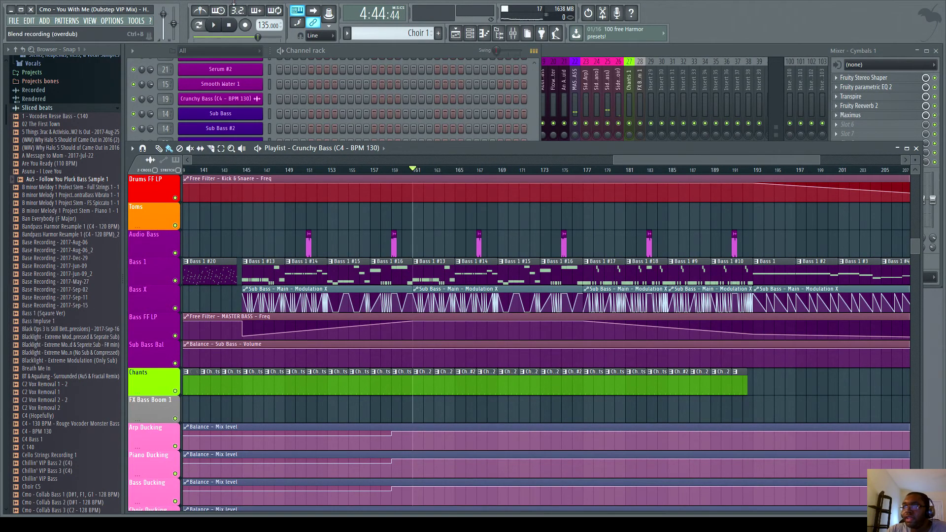
click(212, 32)
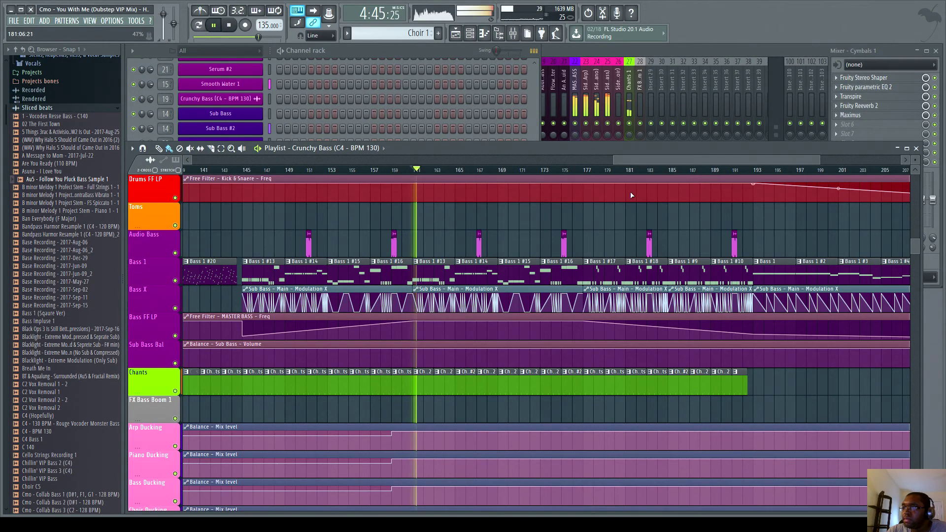
drag(649, 160, 675, 160)
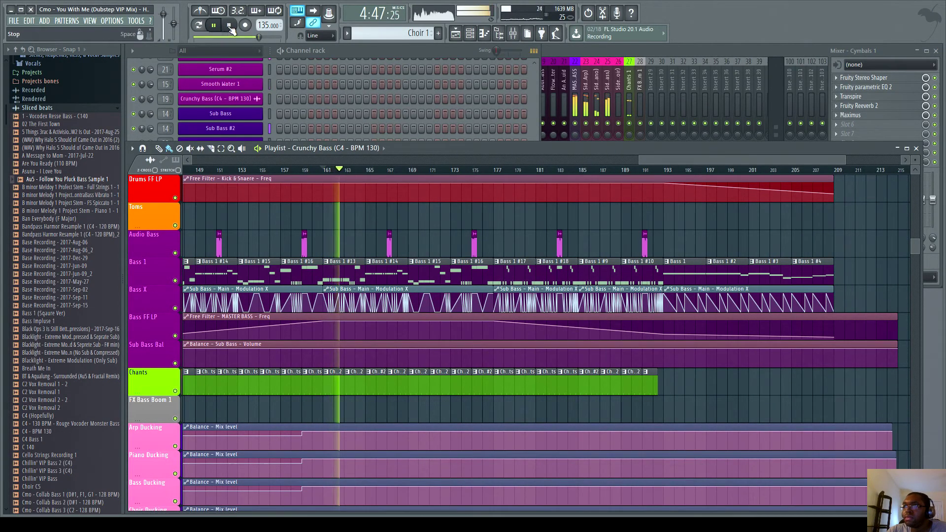
click(228, 25)
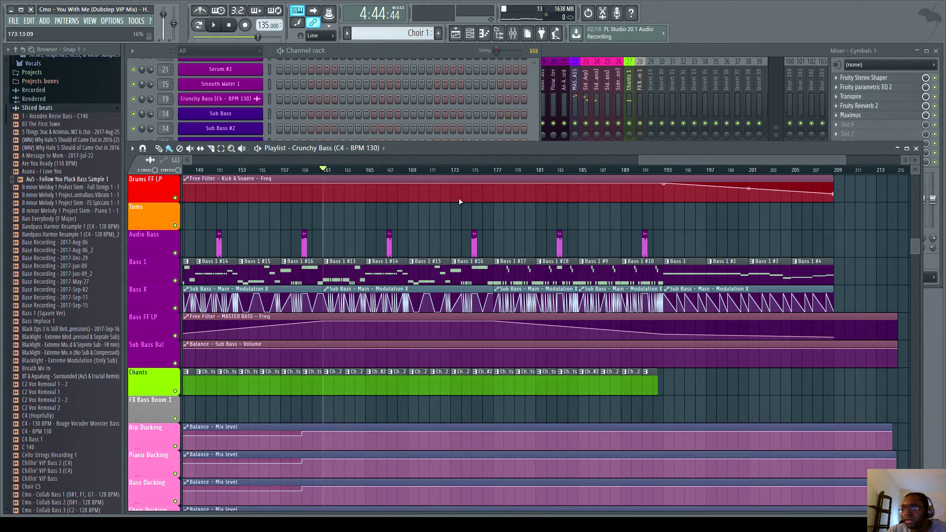
Play back the arrangement from bar 193 and stop playback
click(664, 170)
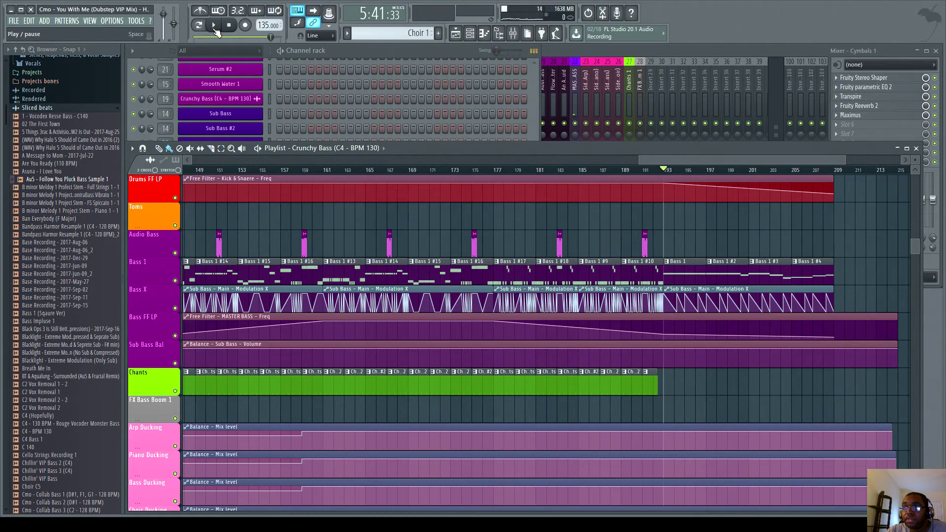
click(214, 28)
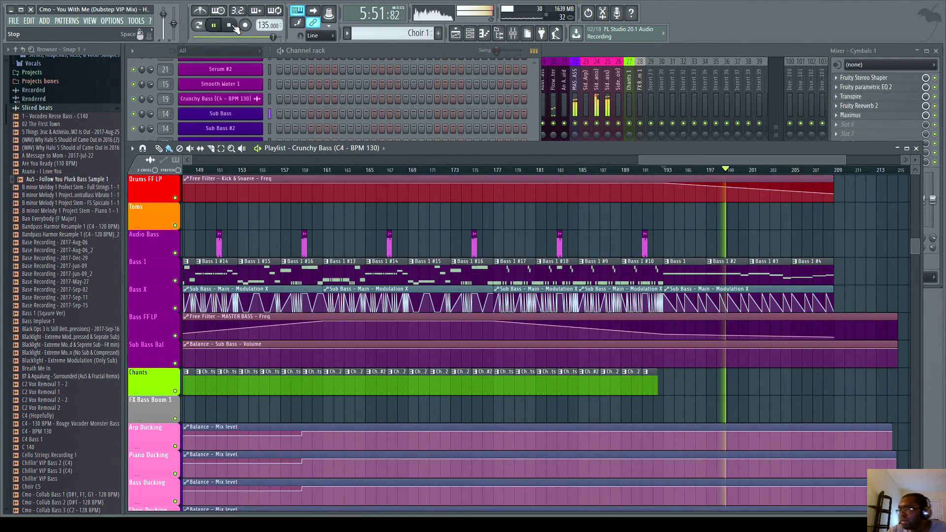
click(234, 27)
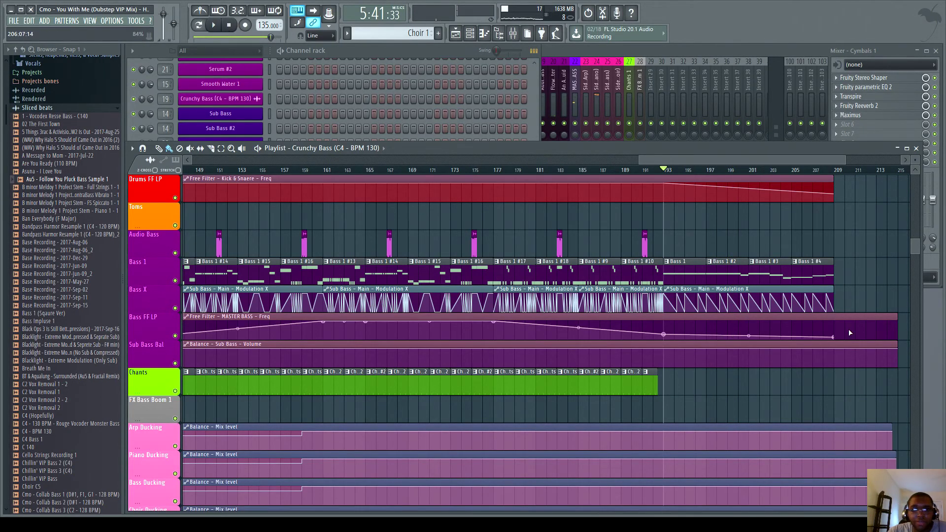
Review the whole playlist arrangement, from its end back to the start and down through all the tracks
drag(652, 163, 728, 162)
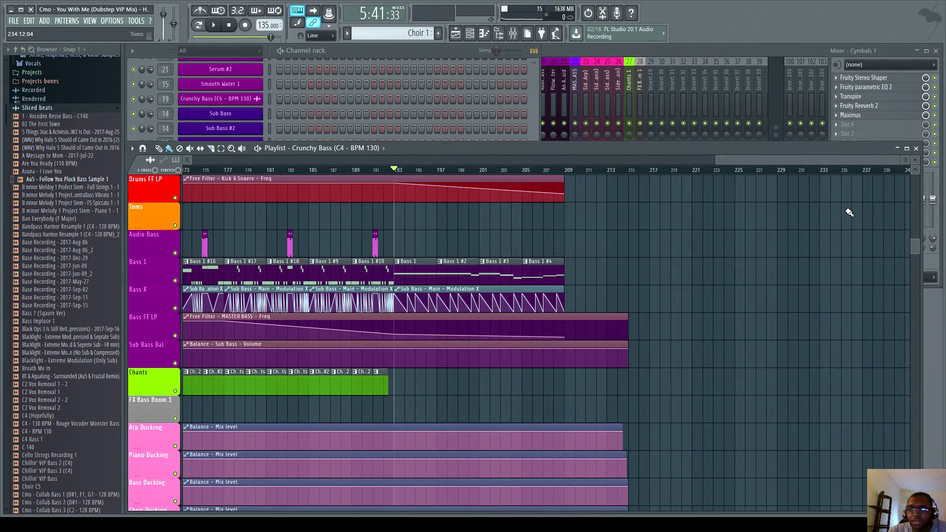
drag(714, 164, 191, 164)
scroll(437, 268, up, 6)
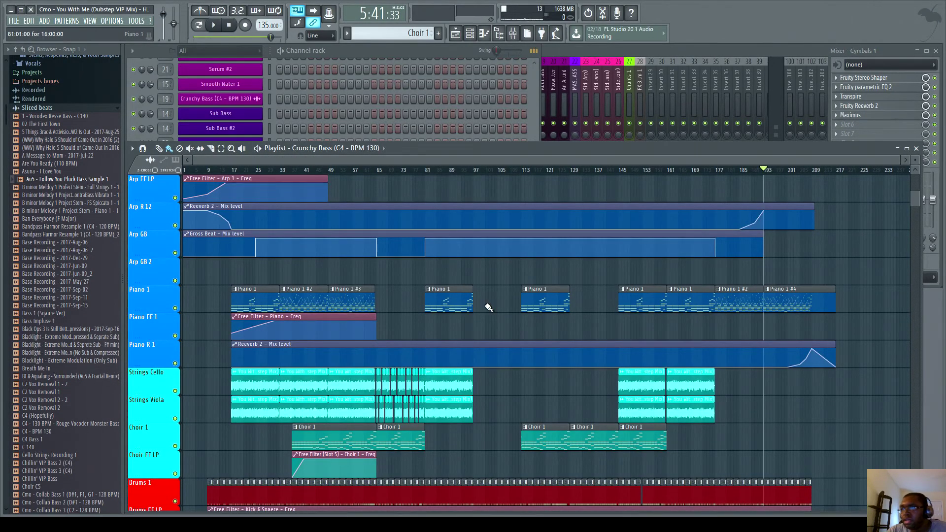
scroll(397, 320, down, 10)
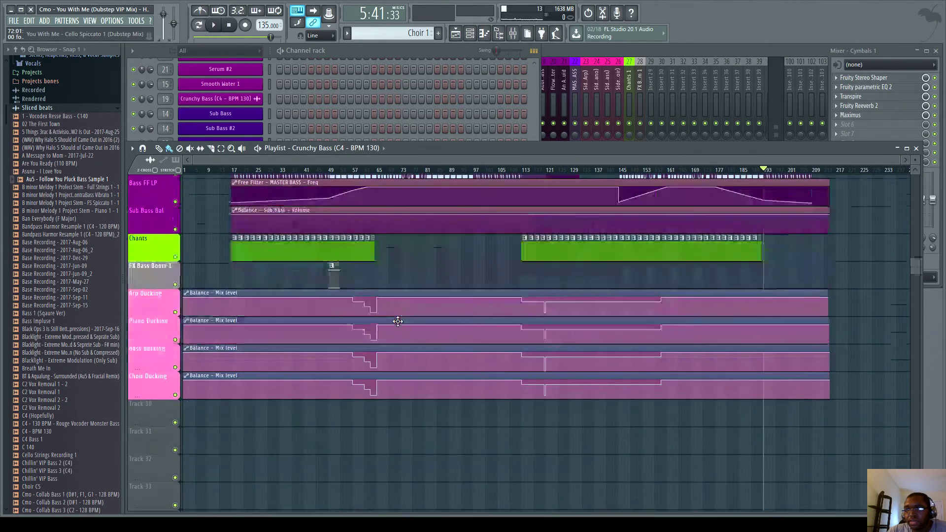
scroll(399, 320, up, 3)
scroll(400, 320, up, 8)
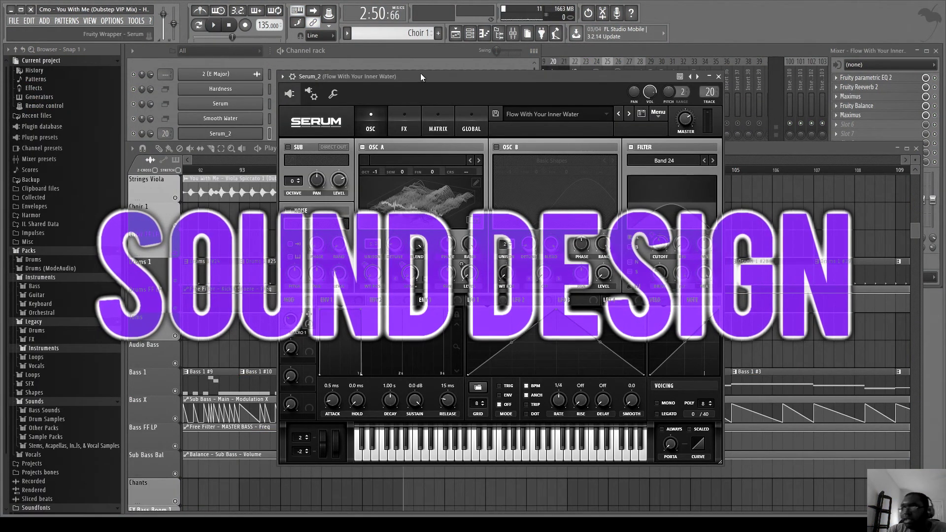
Bring the channel rack to the front and show the bass channels at the start of its list
click(152, 377)
click(209, 63)
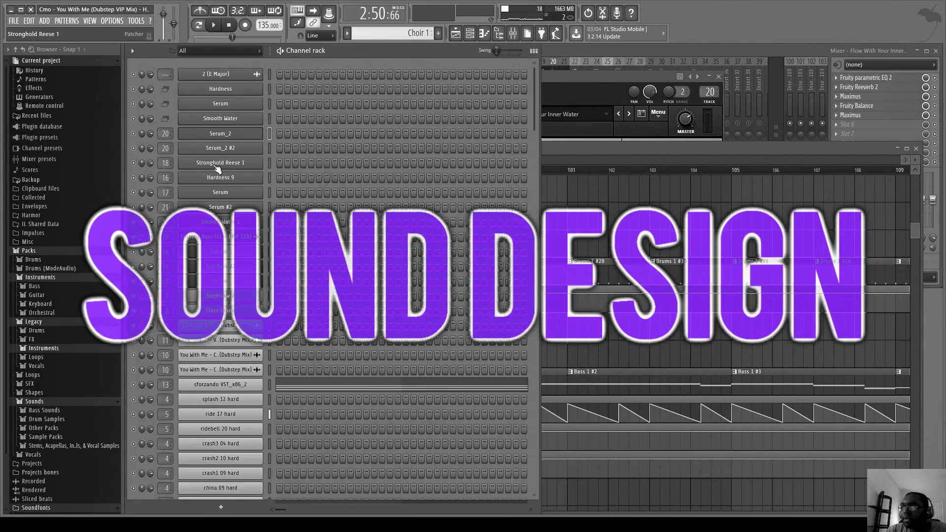
click(220, 149)
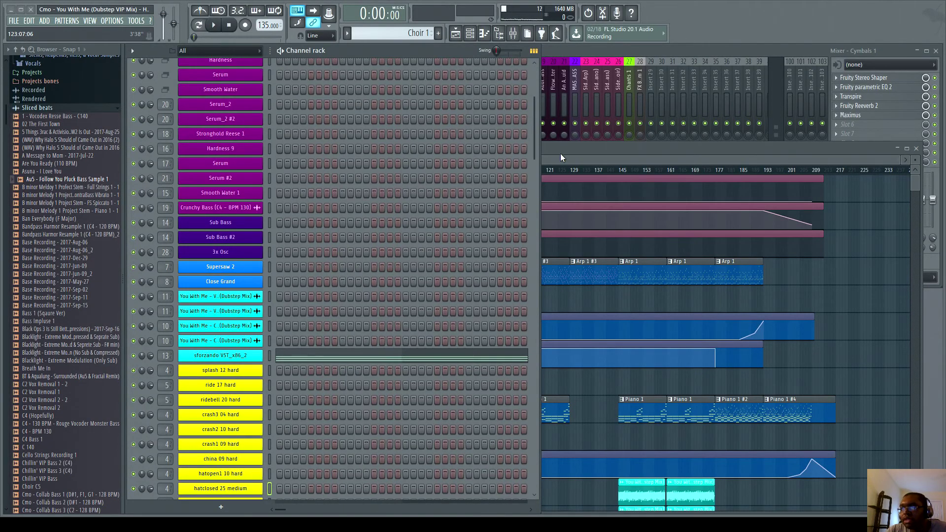
click(560, 153)
click(344, 49)
scroll(287, 231, up, 1)
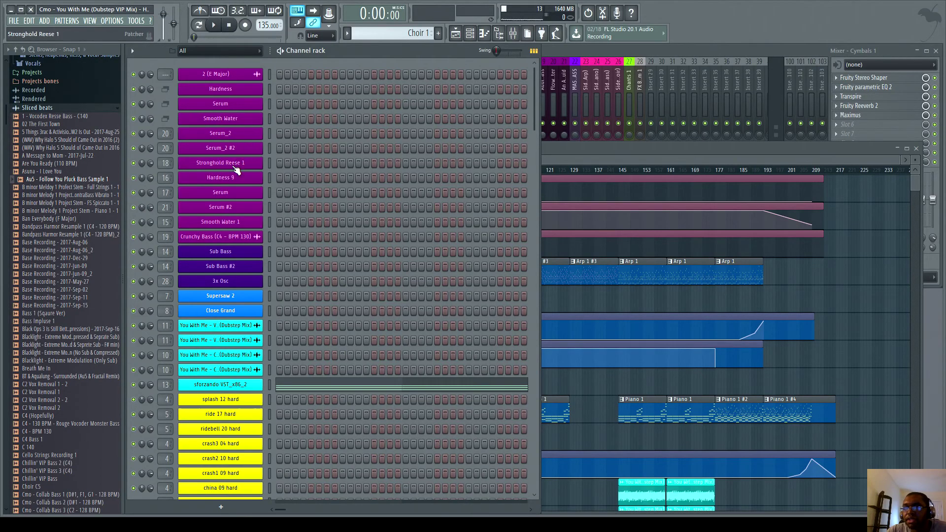
Open the Serum_2 instrument with the Flow With Your Inner Water preset, audition a note and close it
click(234, 136)
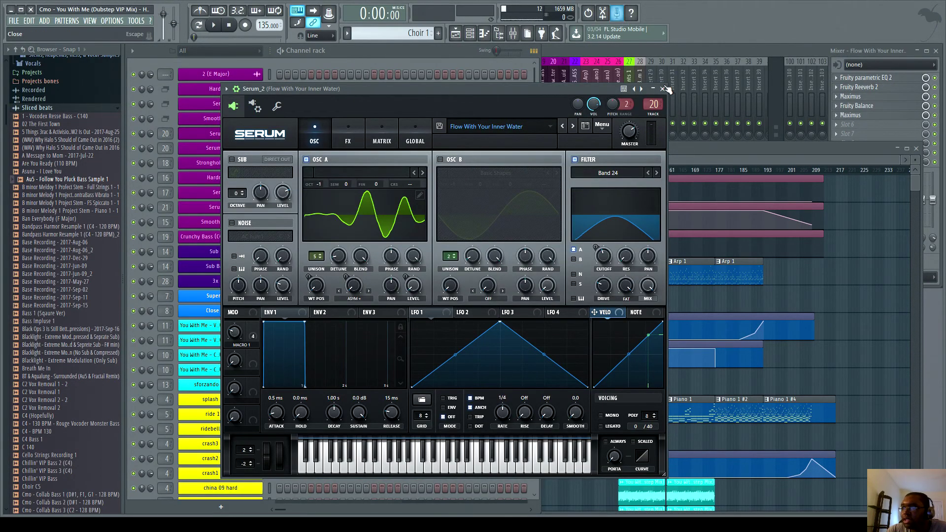
click(413, 466)
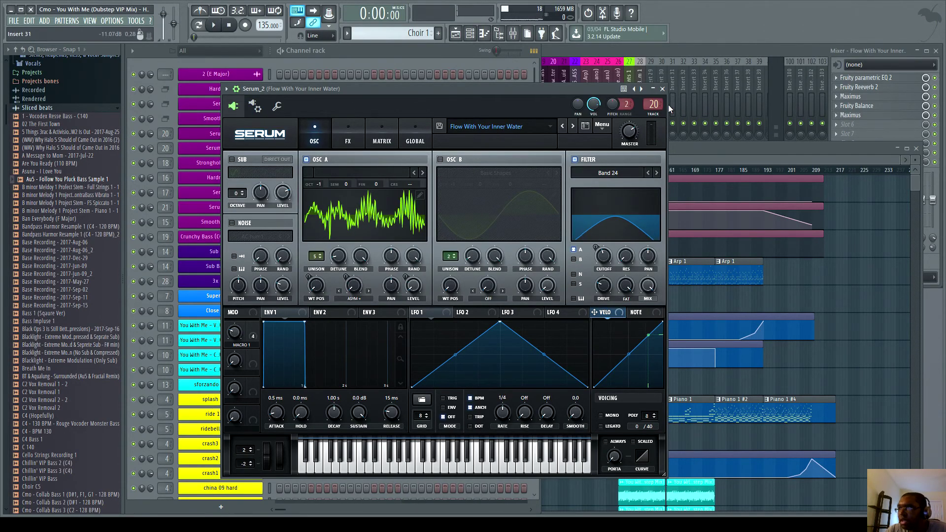
click(663, 90)
Isolate the bass tracks in the mixer, muting the drum, melodic, strings and choir tracks
click(795, 178)
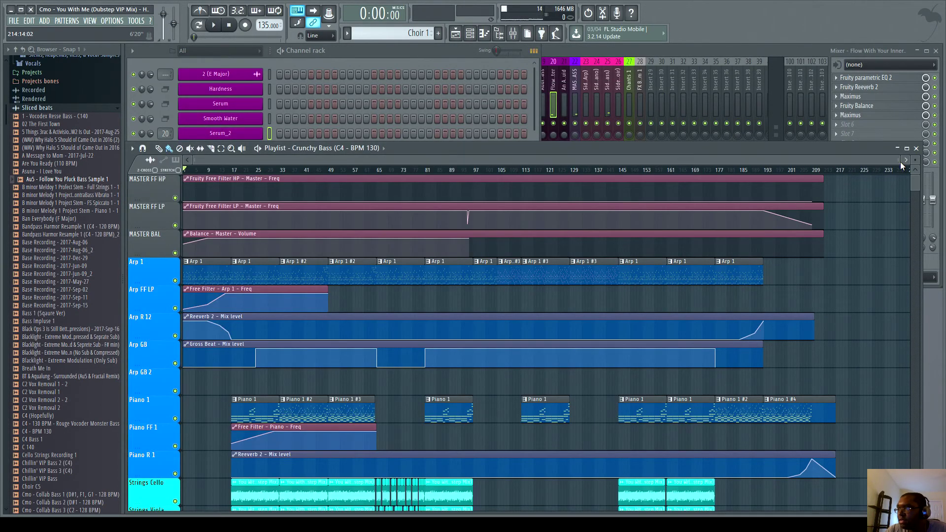
drag(897, 160, 534, 160)
click(549, 55)
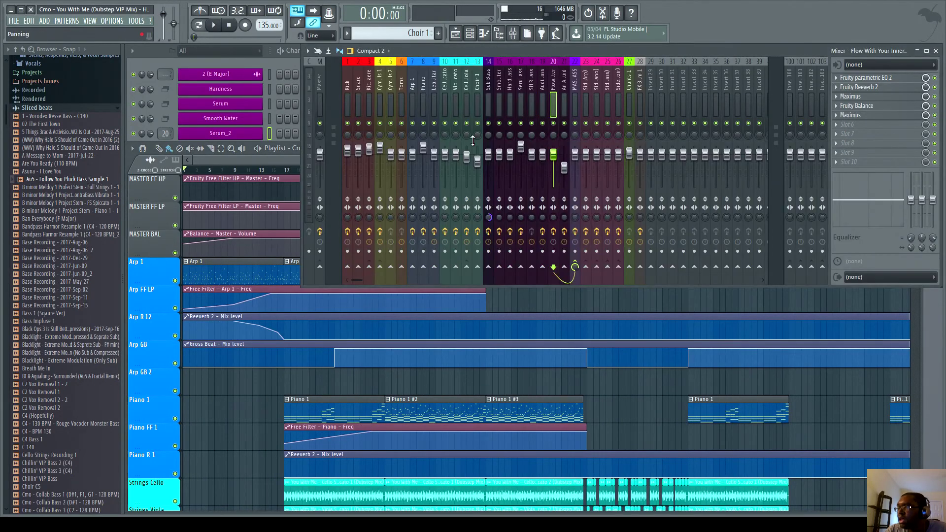
right_click(499, 131)
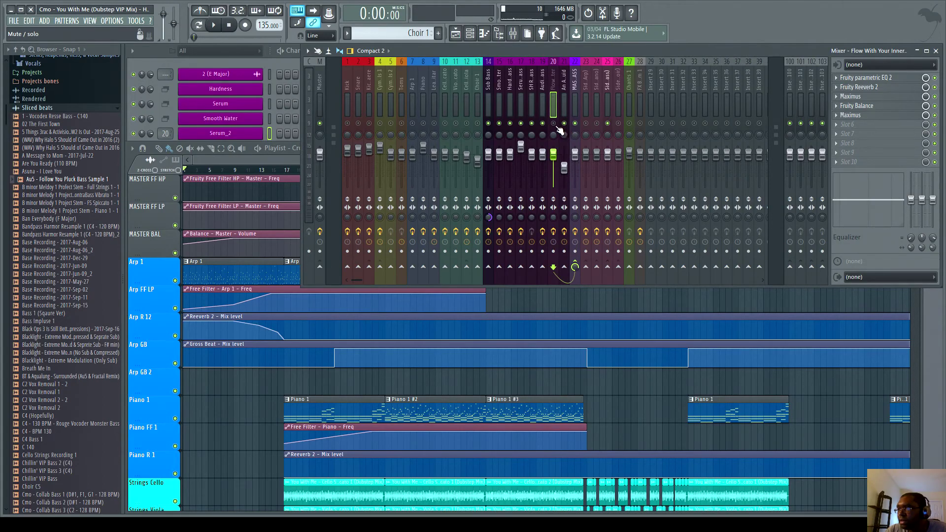
Open the Smooth Water 1 instrument from the channel rack, audition a D3 note, lower its Mod X control and close it
click(152, 55)
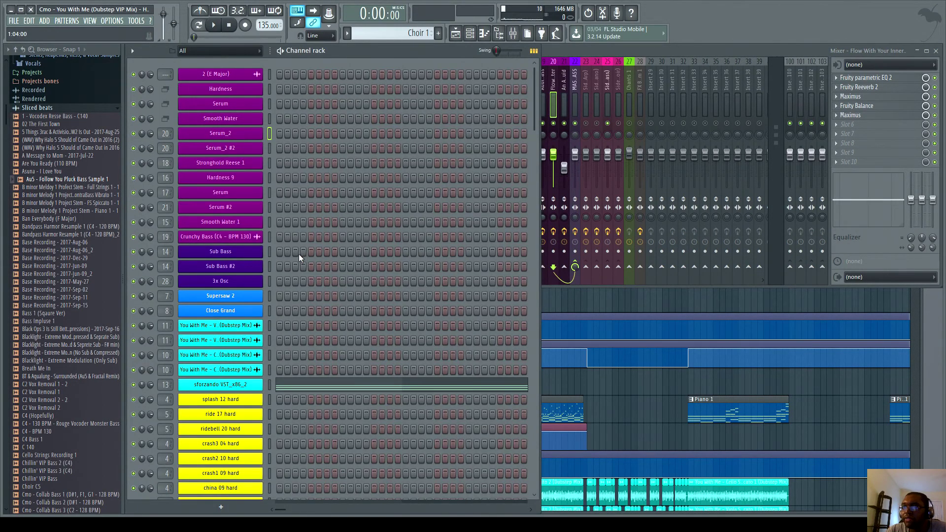
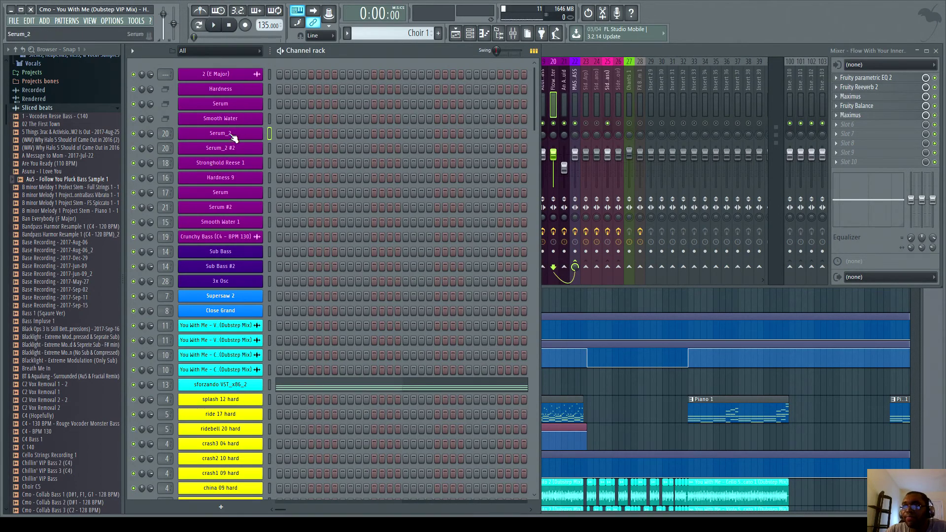
click(232, 122)
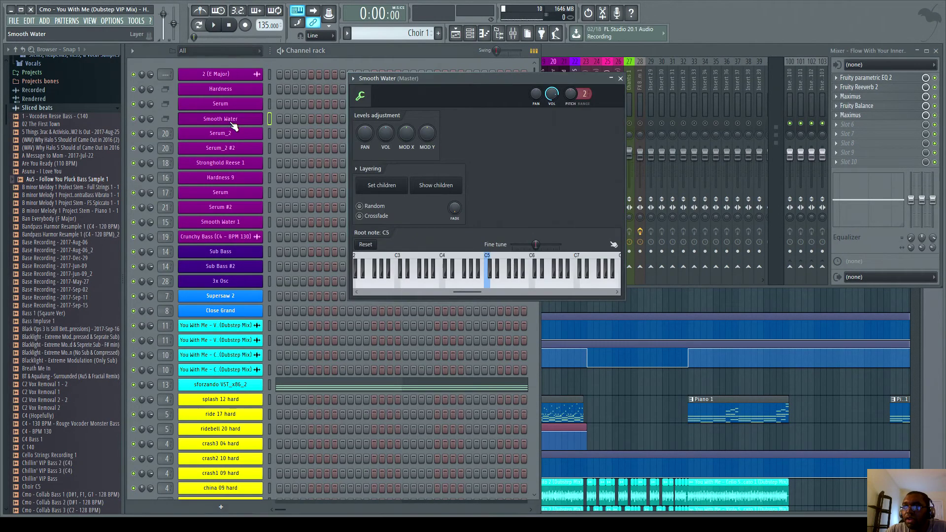
click(623, 78)
click(232, 222)
click(450, 421)
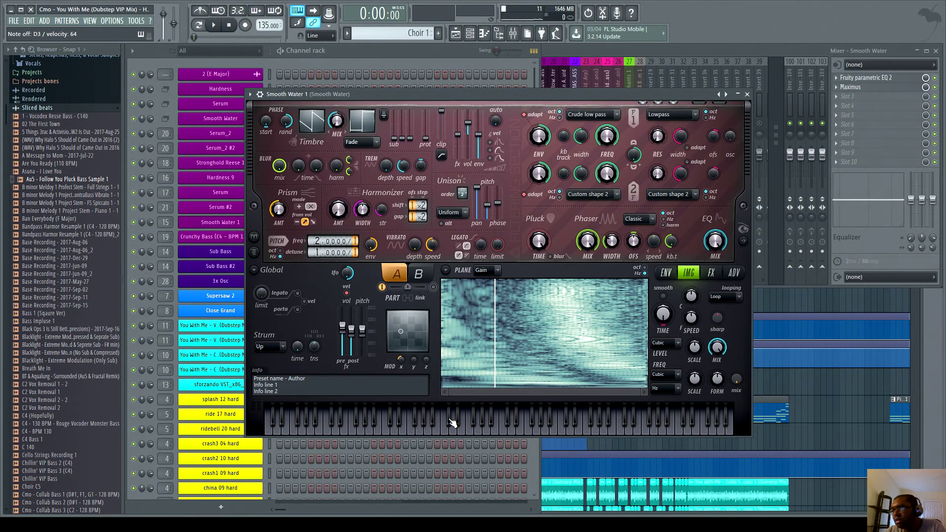
mouse_move(401, 359)
mouse_down()
mouse_move(401, 321)
mouse_move(401, 354)
mouse_up()
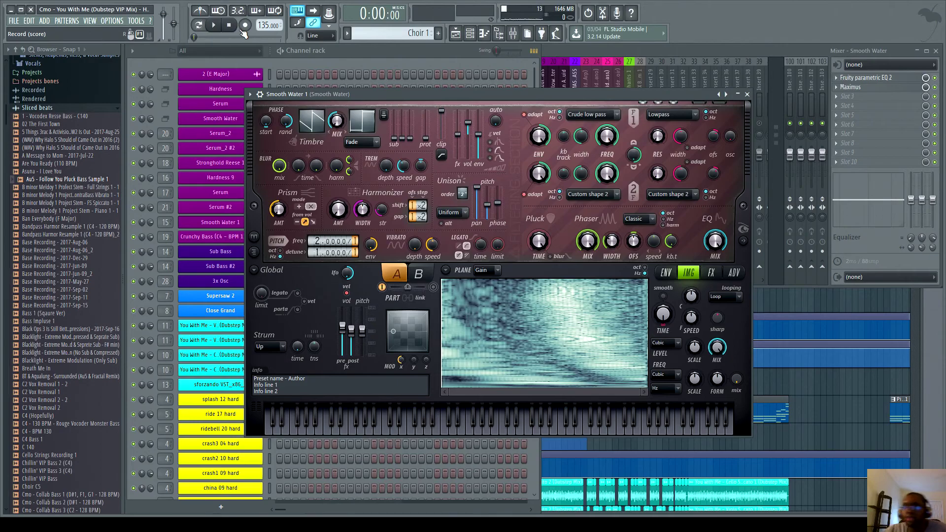
click(747, 94)
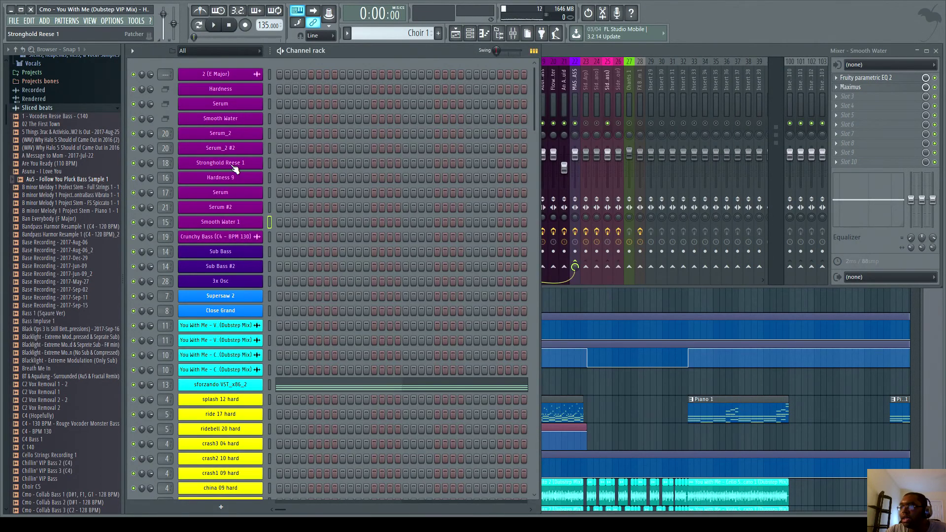
Audition the Stronghold Reese 1 patch, inspect the Harmor module inside it and close both windows
click(235, 169)
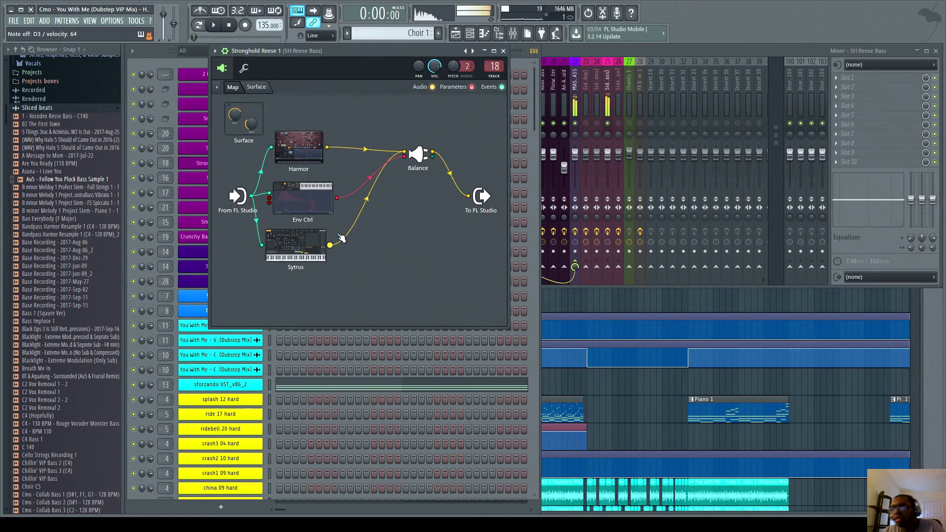
click(291, 152)
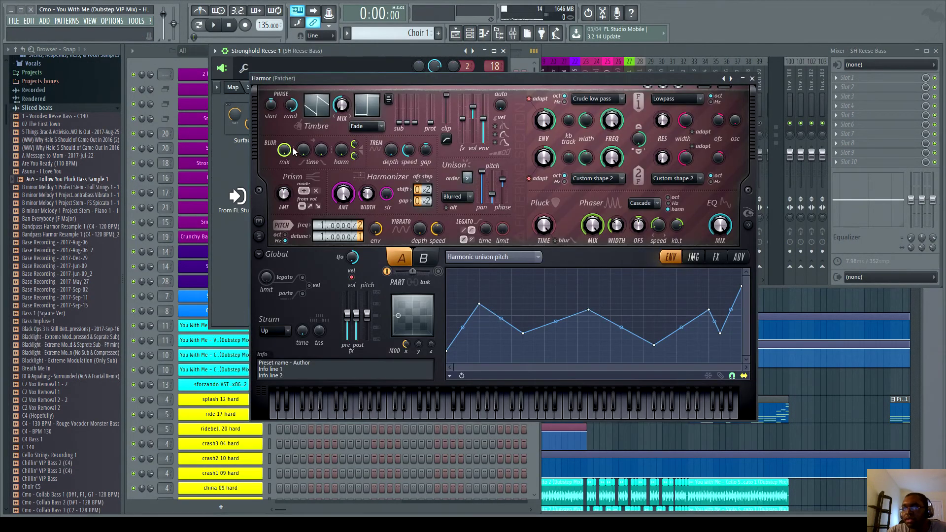
click(752, 79)
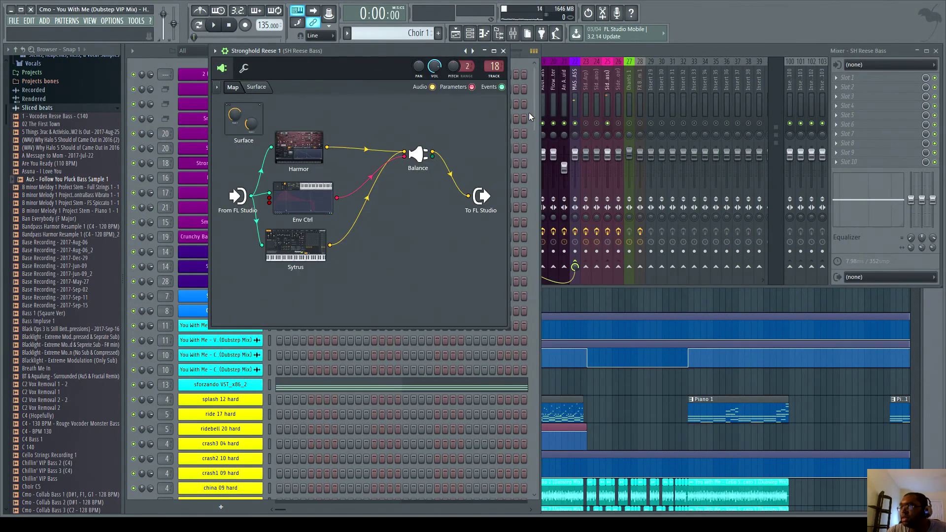
click(503, 51)
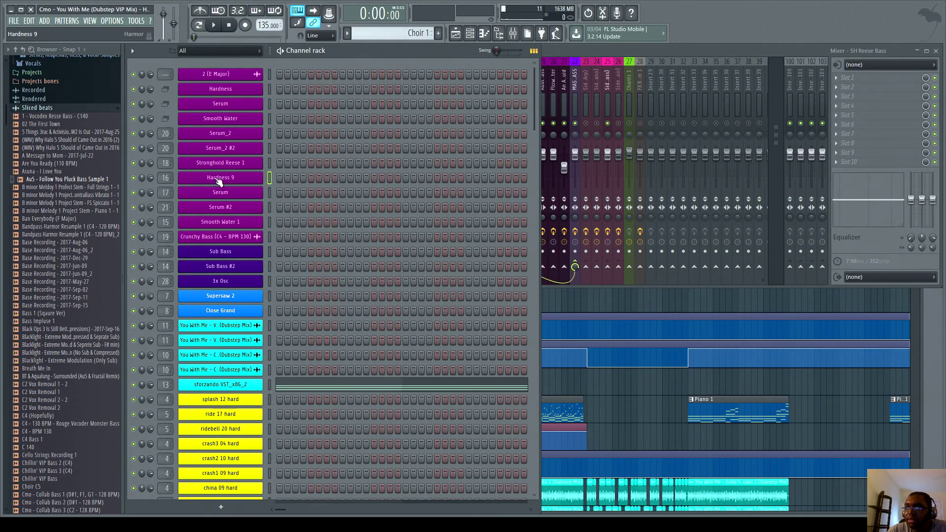
Open the Serum_2 bass instrument and set the playlist playback position to bar 97, where the long Bass 1 notes begin
click(229, 148)
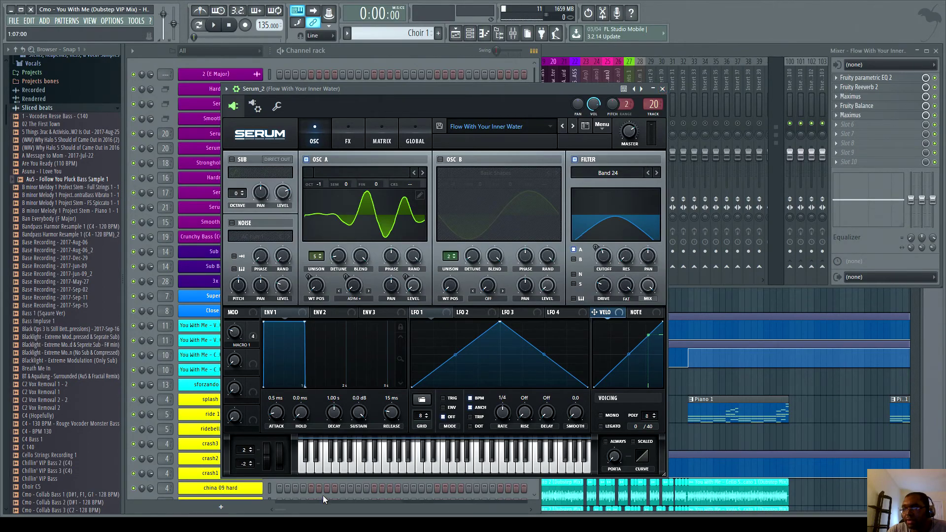
click(921, 324)
mouse_move(401, 169)
mouse_down()
mouse_move(521, 178)
mouse_move(361, 165)
mouse_move(502, 159)
mouse_up()
scroll(410, 468, down, 3)
scroll(449, 371, down, 3)
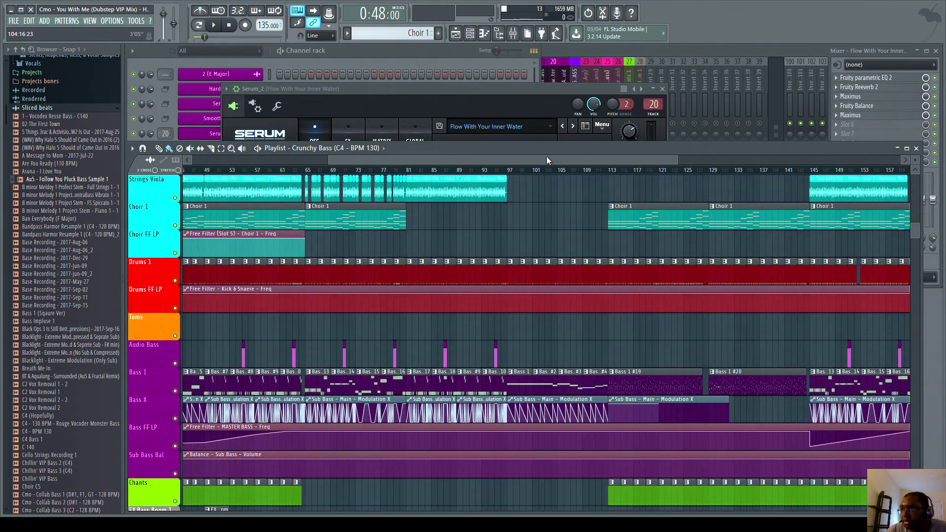
click(526, 170)
scroll(526, 170, up, 5)
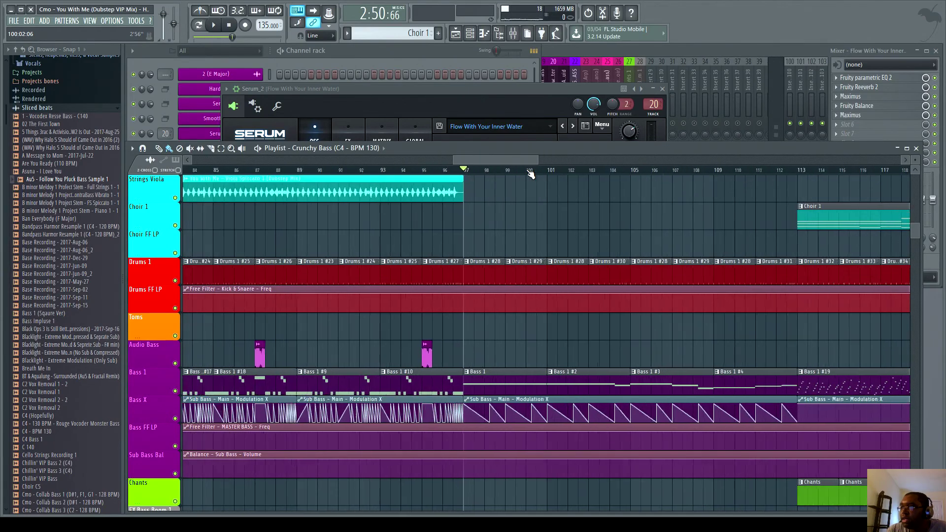
Check the effects of the Serum_2 patch, switch OSC A to its 3D wavetable display and return to the playlist
click(413, 89)
click(348, 141)
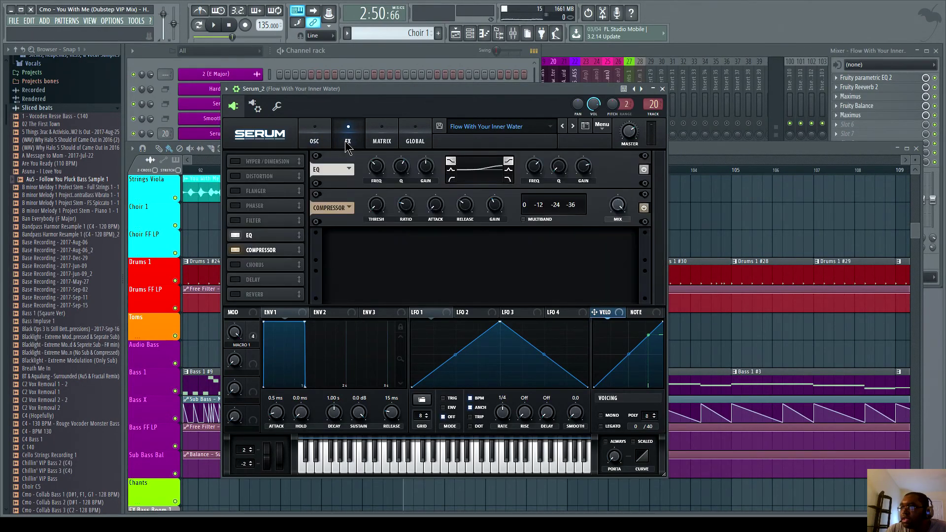
click(310, 140)
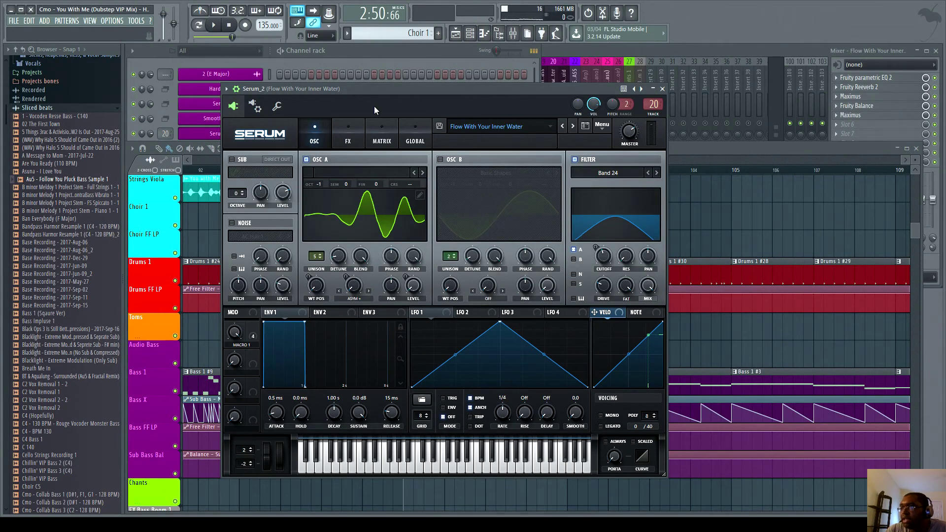
click(347, 218)
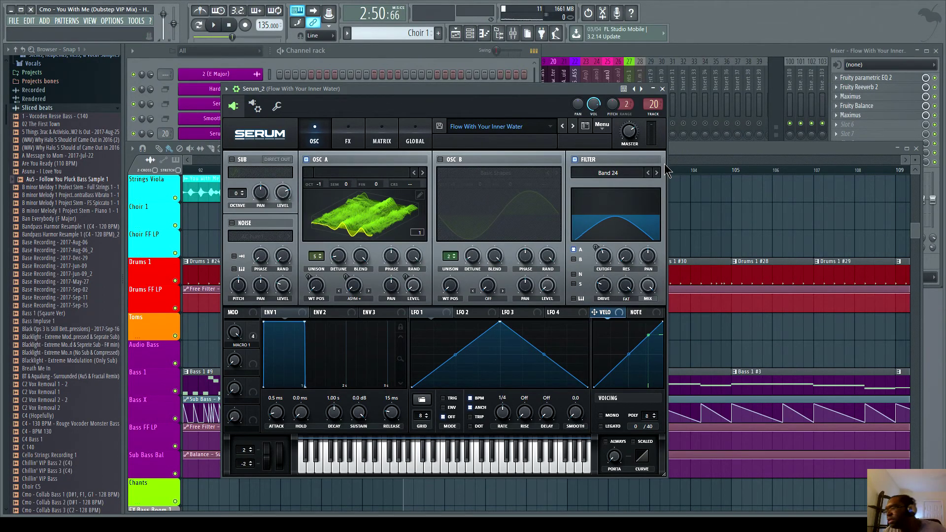
click(688, 156)
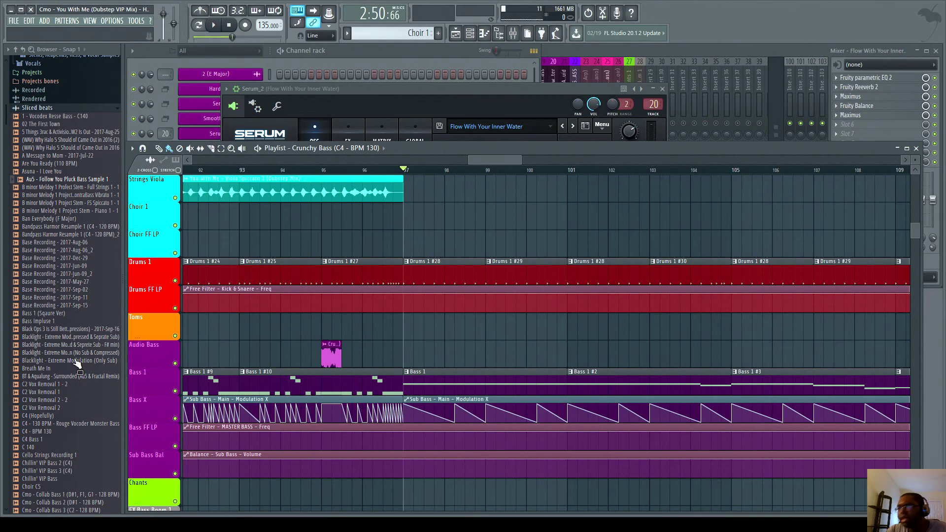
Collapse the Sliced beats, Keyboard, Orchestral and Legacy Instruments folders in the browser
click(39, 108)
scroll(49, 246, up, 6)
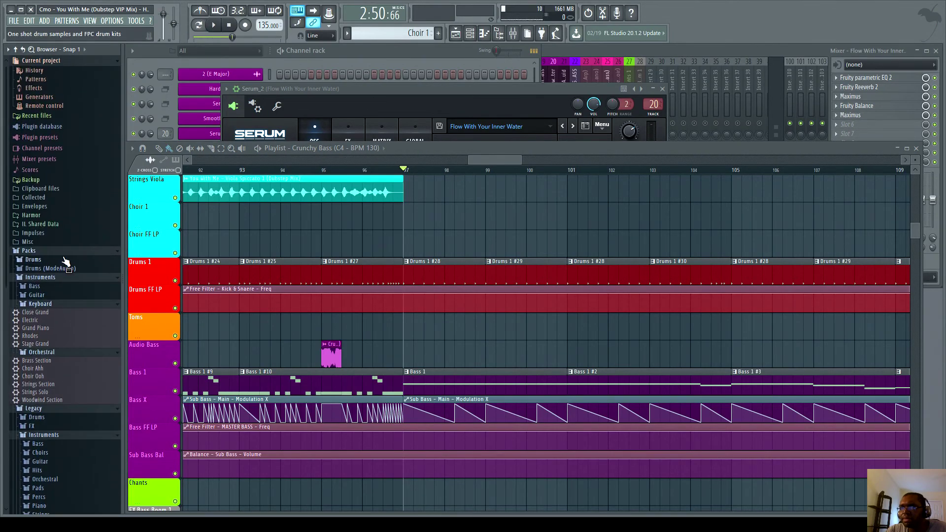
click(40, 305)
click(41, 313)
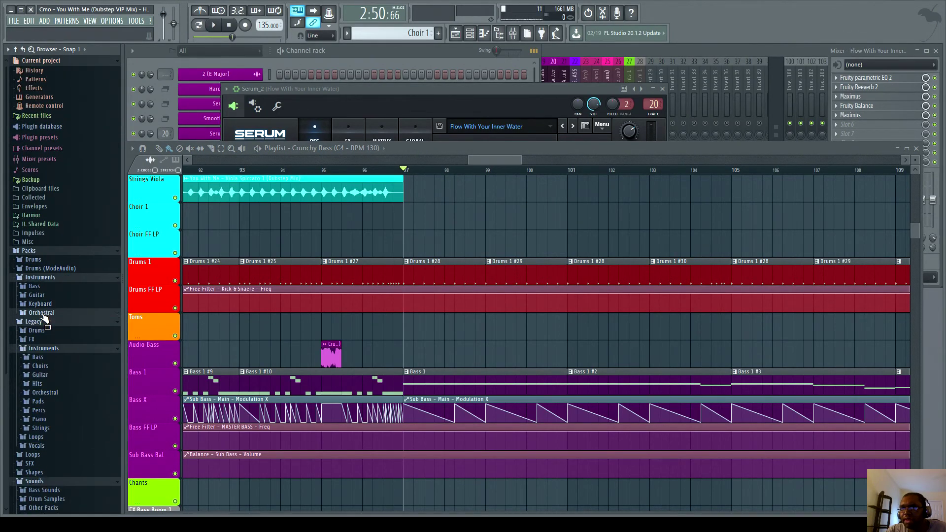
click(40, 350)
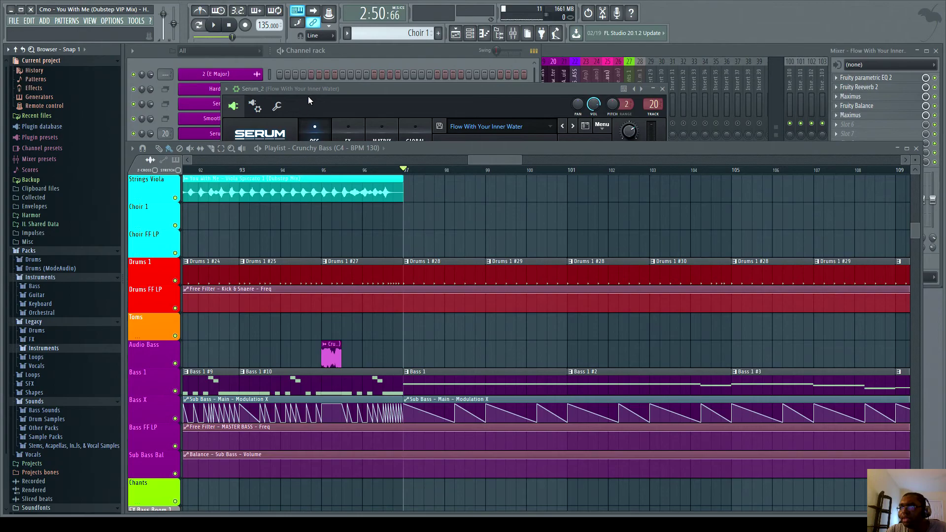
Show the Macro 1 modulation targets in the Serum_2 patch and play the bass passage from bar 97
click(327, 90)
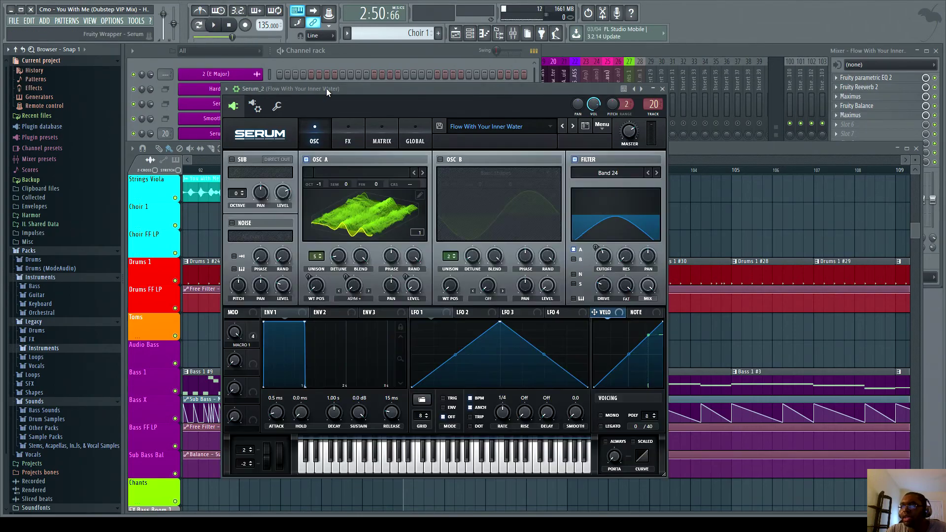
drag(326, 87, 395, 88)
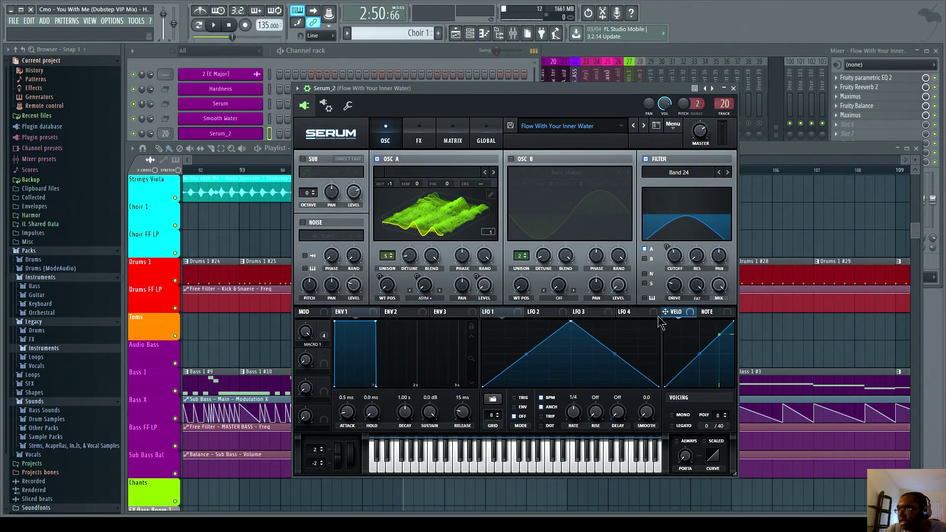
click(321, 335)
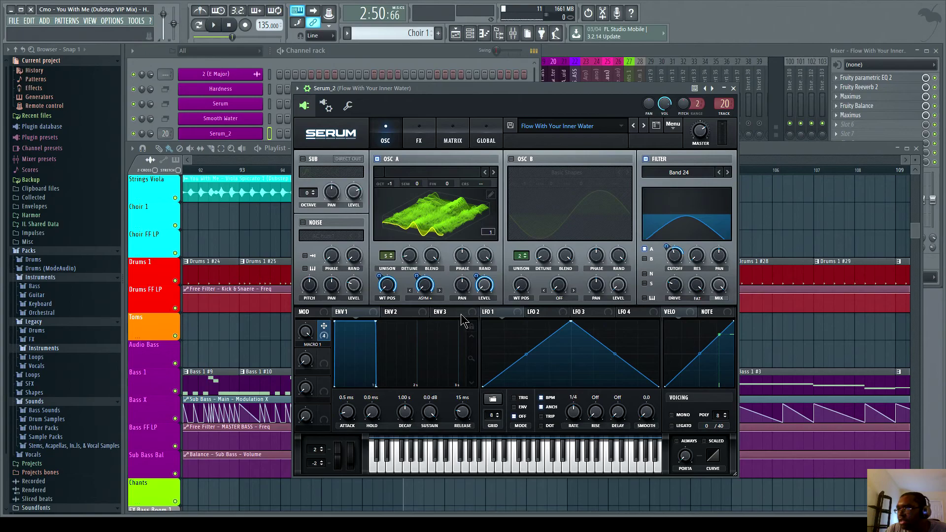
click(213, 25)
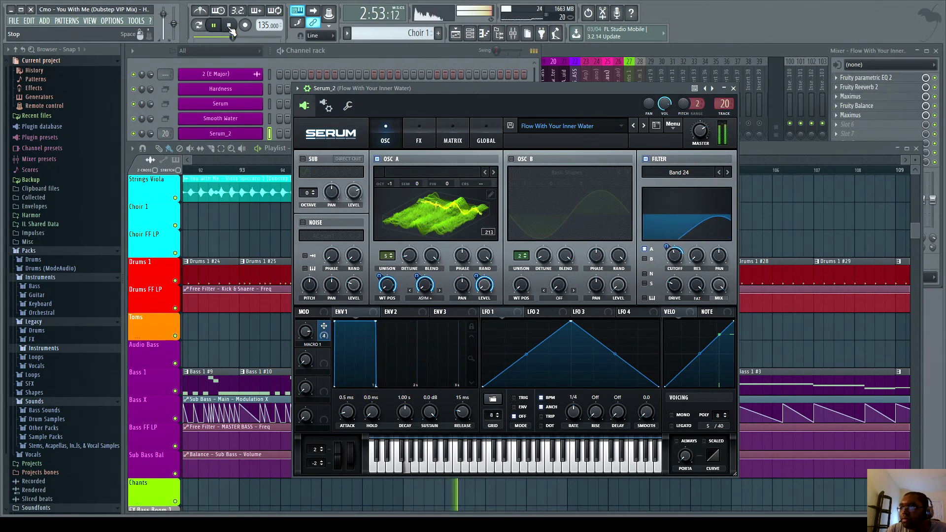
click(229, 27)
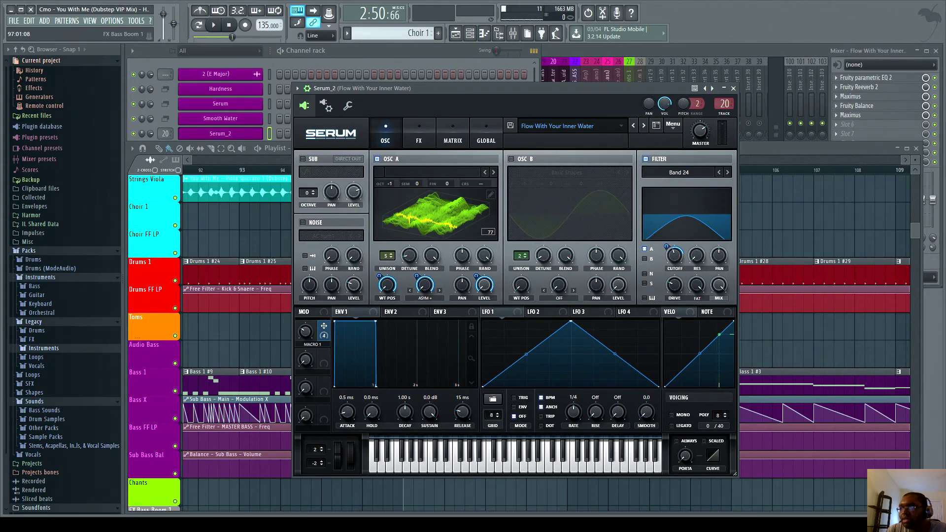
Step the Serum_2 filter type away from Band 24 and back, and play the bass passage again
drag(517, 90, 502, 78)
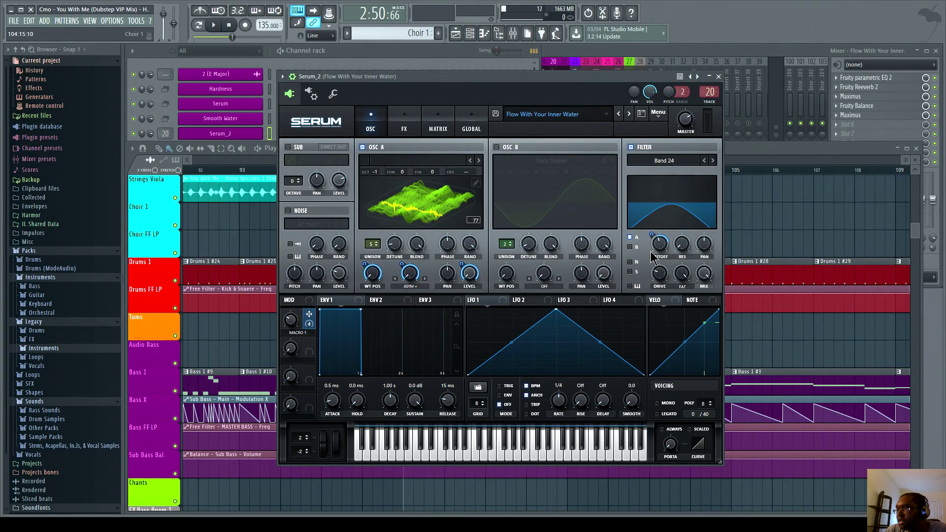
click(705, 161)
click(713, 162)
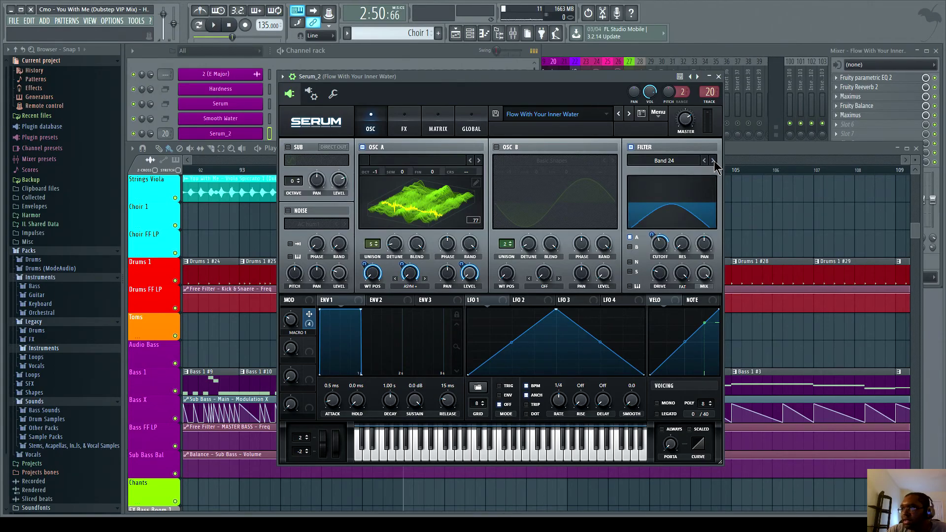
click(214, 25)
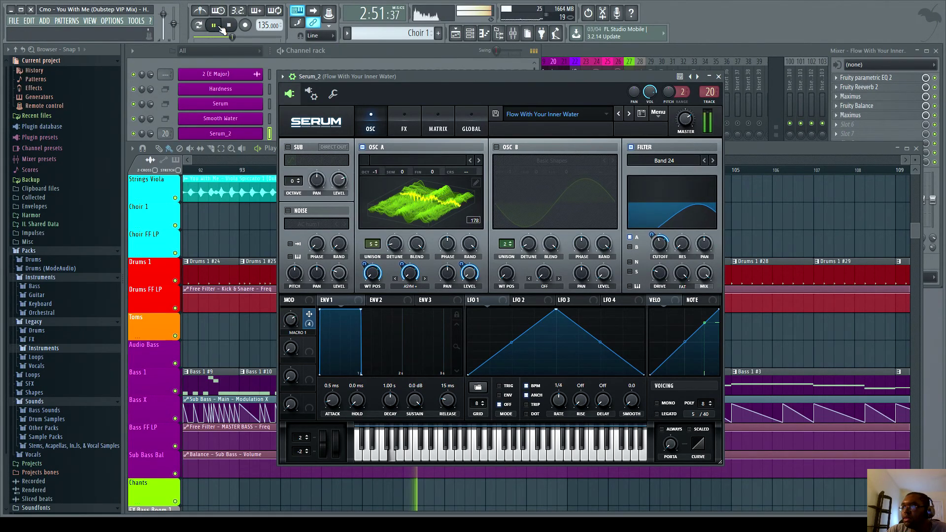
click(228, 28)
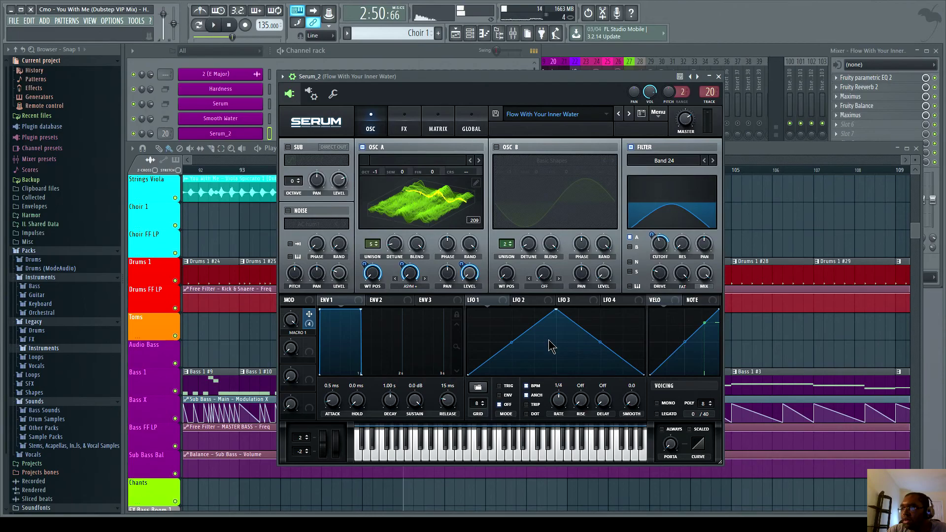
Open Serum_2 #2 with the Cheese Reese preset from the channel rack and examine the shapes of LFOs 2, 3 and 4
click(739, 150)
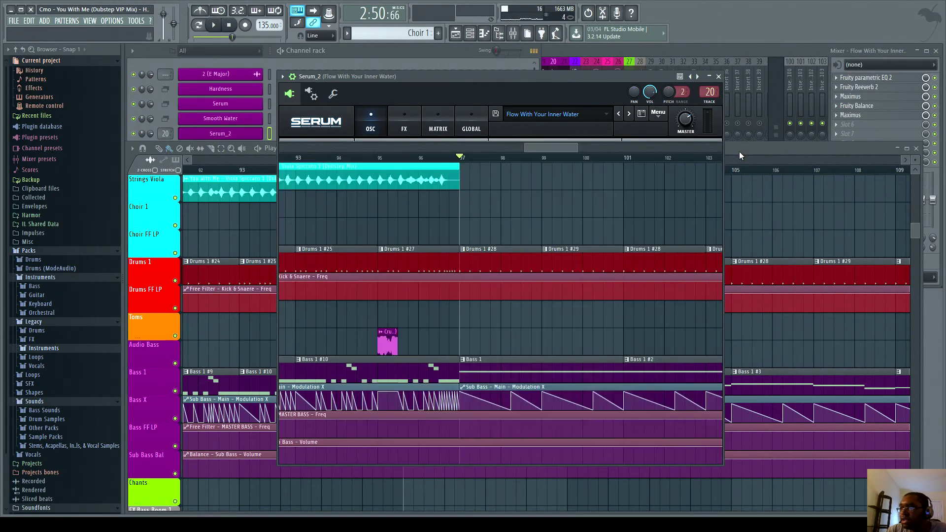
click(149, 51)
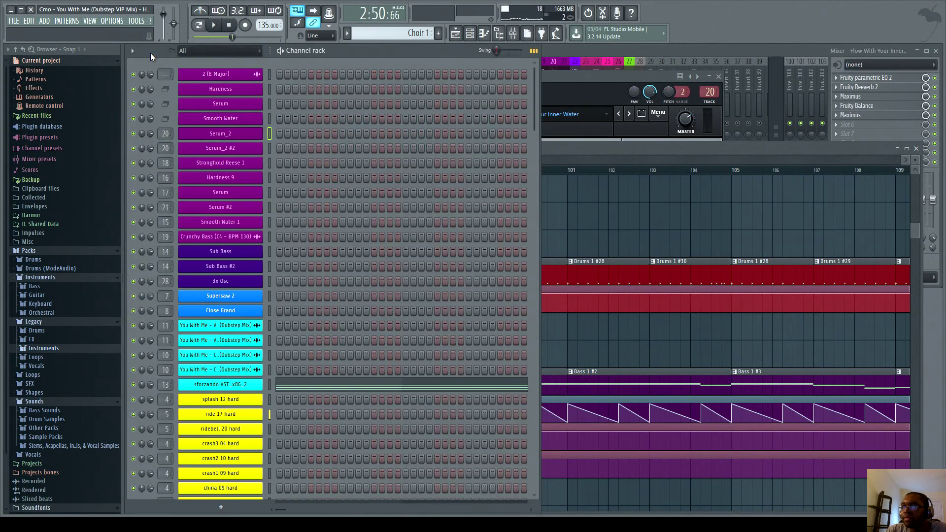
click(230, 148)
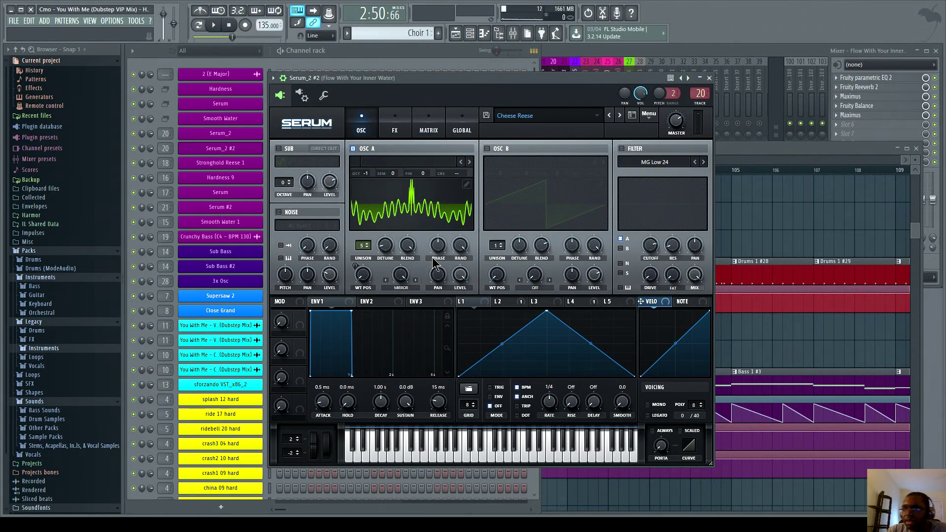
click(507, 302)
click(539, 301)
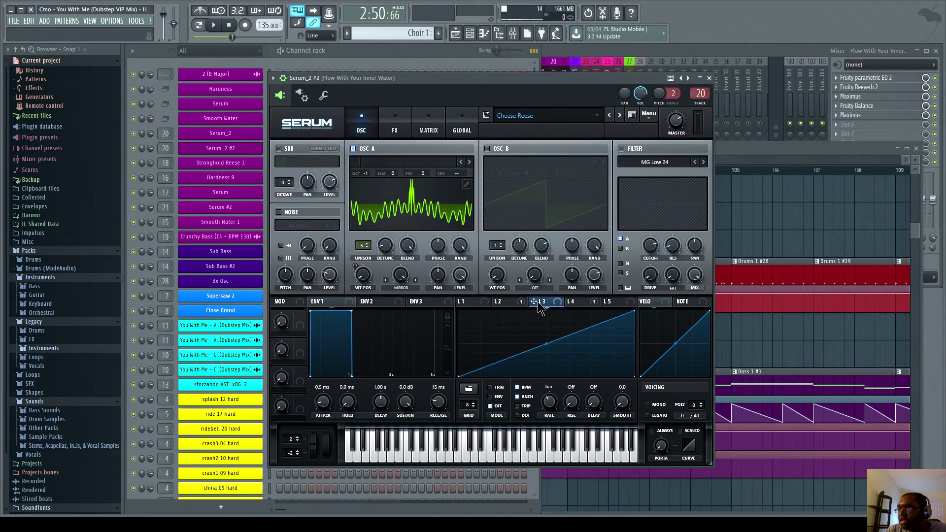
click(579, 302)
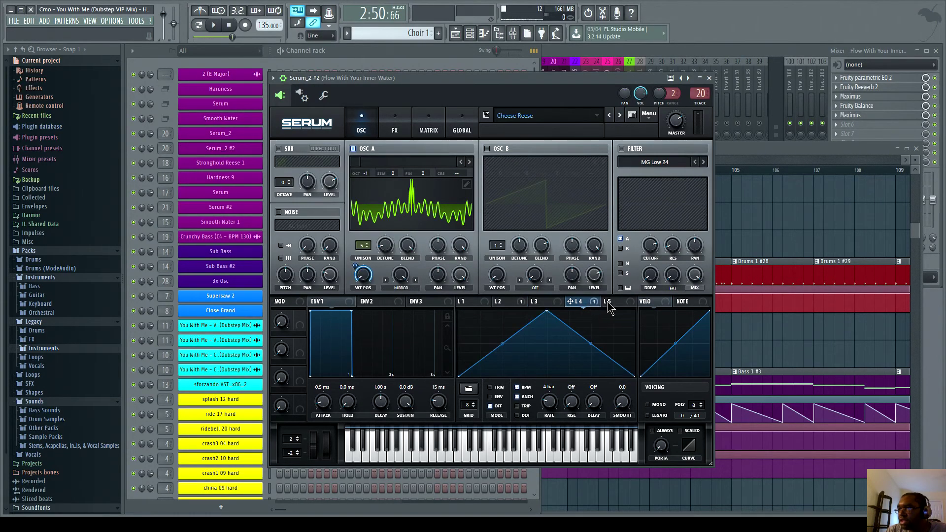
click(521, 302)
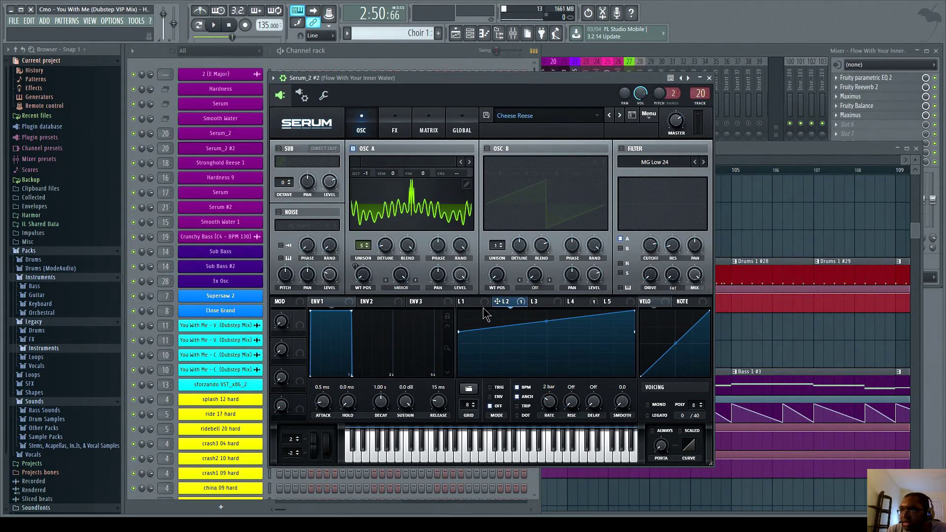
click(583, 304)
click(515, 301)
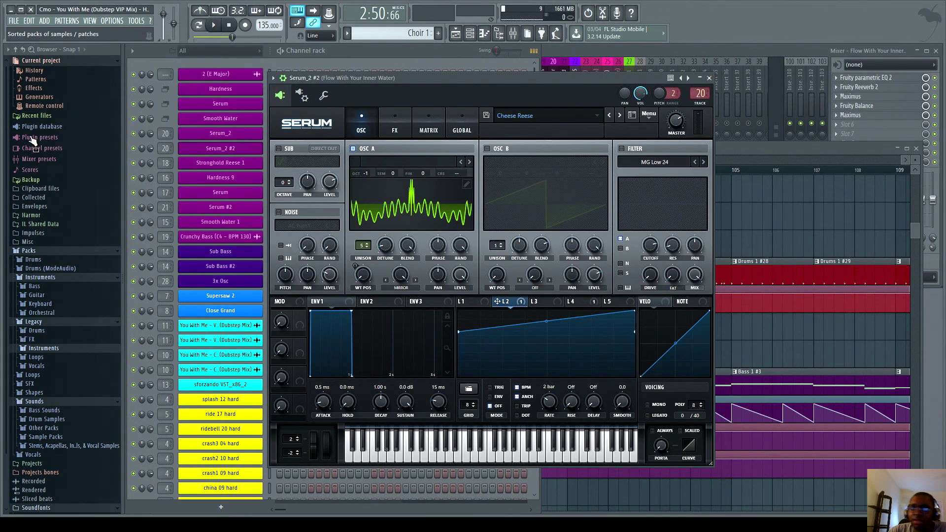
Insert a new Harmor instrument directly above the Serum_2 channel in the channel rack
click(187, 109)
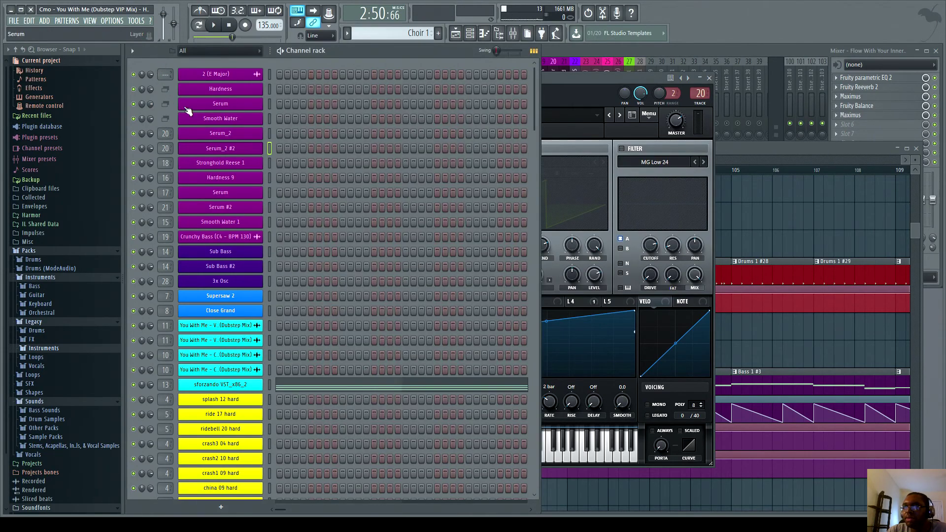
click(231, 168)
click(159, 58)
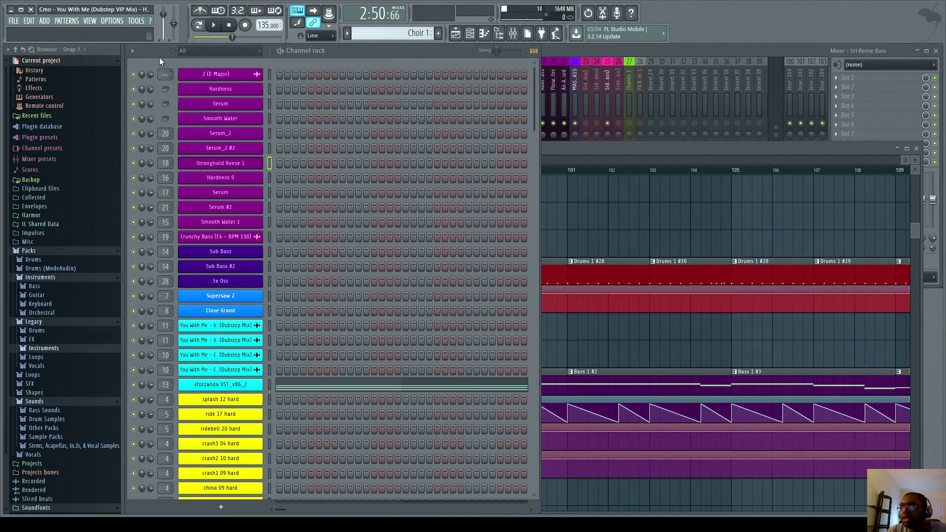
right_click(201, 133)
mouse_move(292, 191)
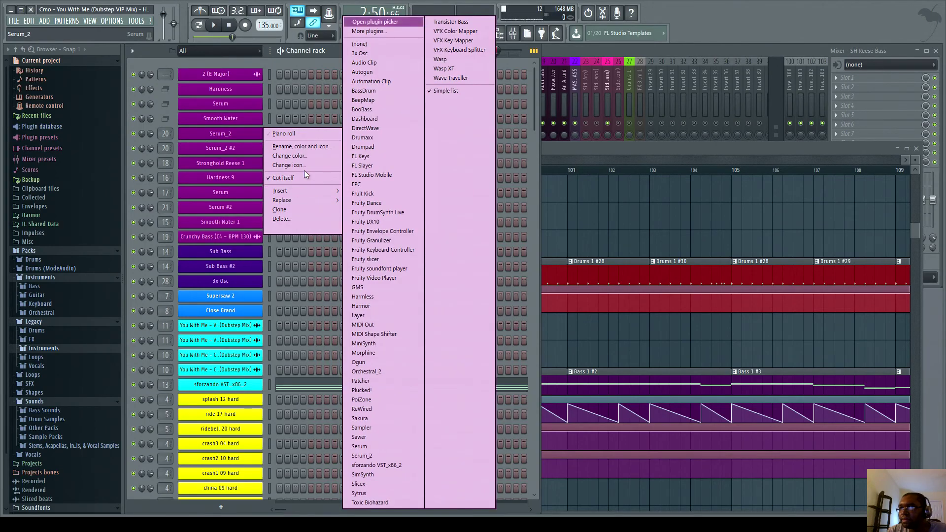
click(371, 305)
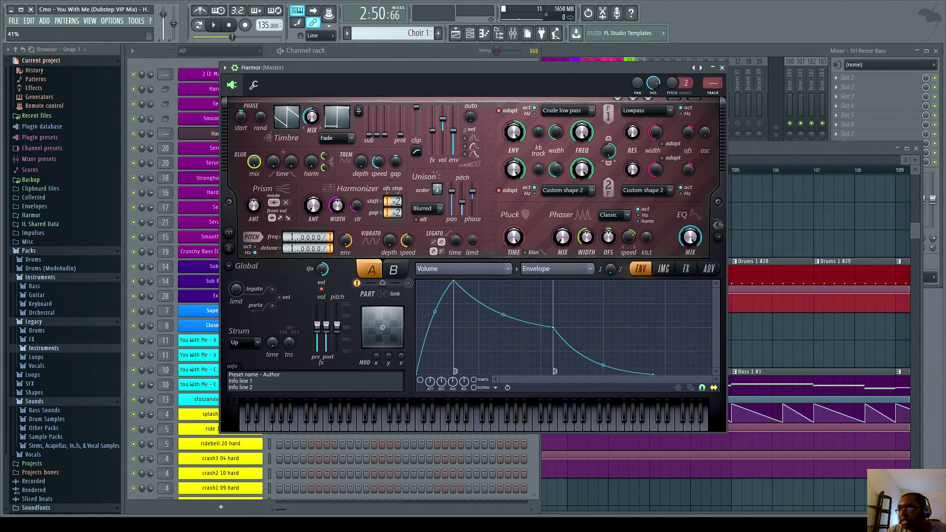
Lower Harmor's unison pitch, raise its unison phase and display the Harmonic unison pitch curve
drag(460, 195, 459, 212)
drag(472, 191, 472, 185)
click(441, 269)
click(599, 267)
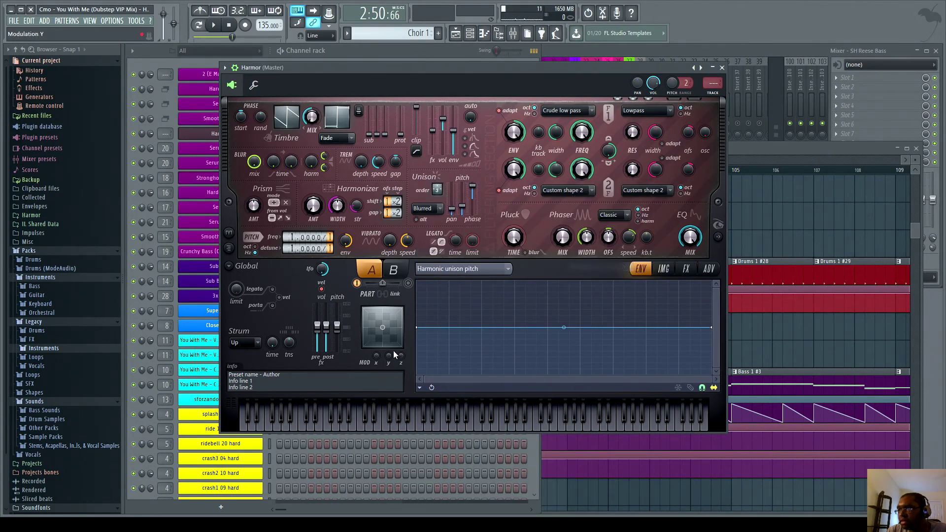
Lower the start point of the Harmonic unison pitch curve in two stages, auditioning notes between the changes
drag(418, 329, 418, 334)
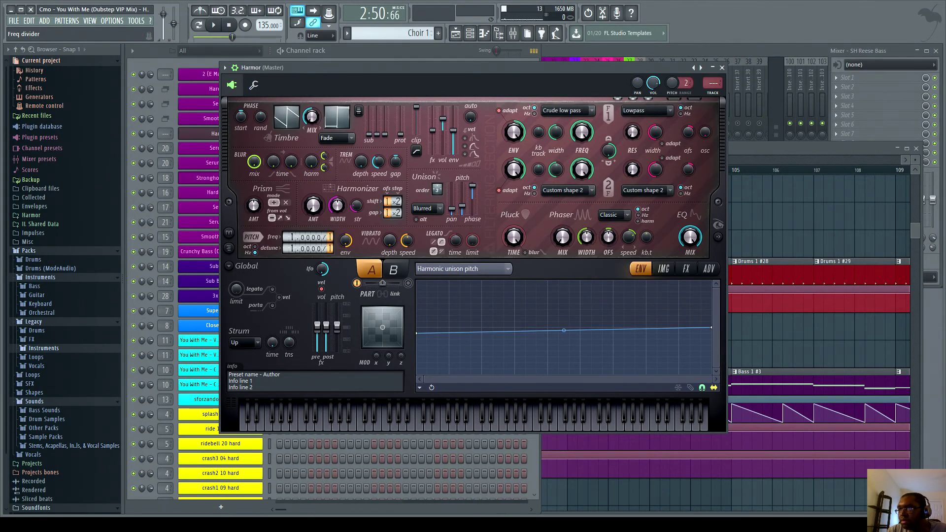
click(318, 418)
click(294, 422)
drag(418, 335, 418, 350)
click(338, 422)
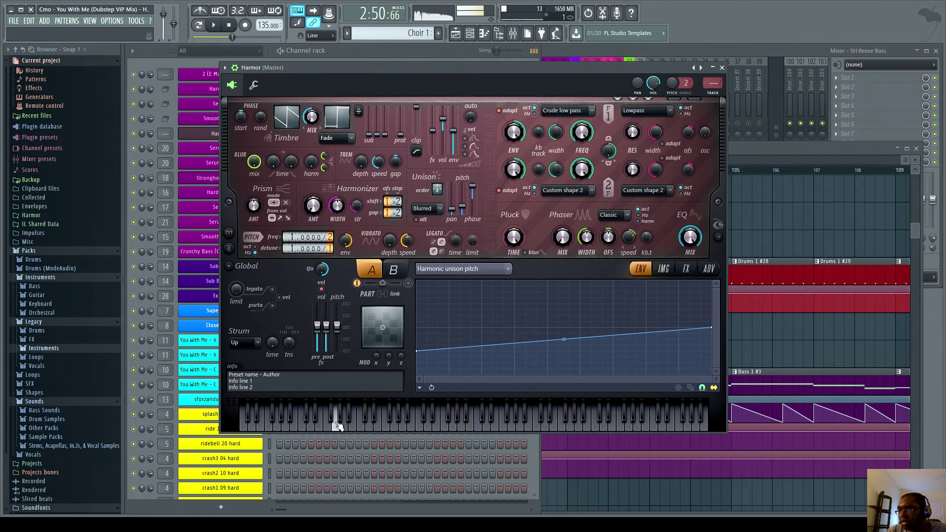
Show Harmor's effects section and audition several low notes with the current sound
click(686, 269)
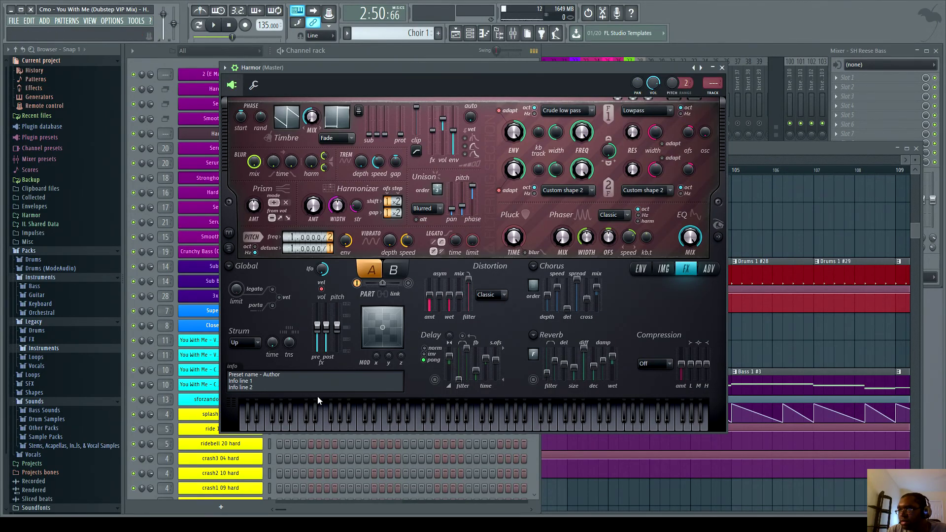
click(319, 420)
click(340, 425)
click(317, 418)
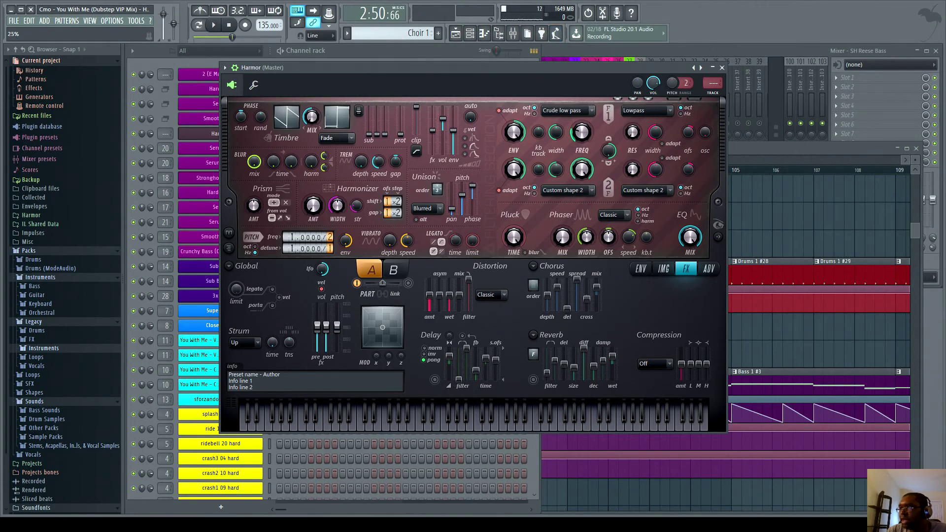
Close the new Harmor and delete its channel from the channel rack
click(346, 419)
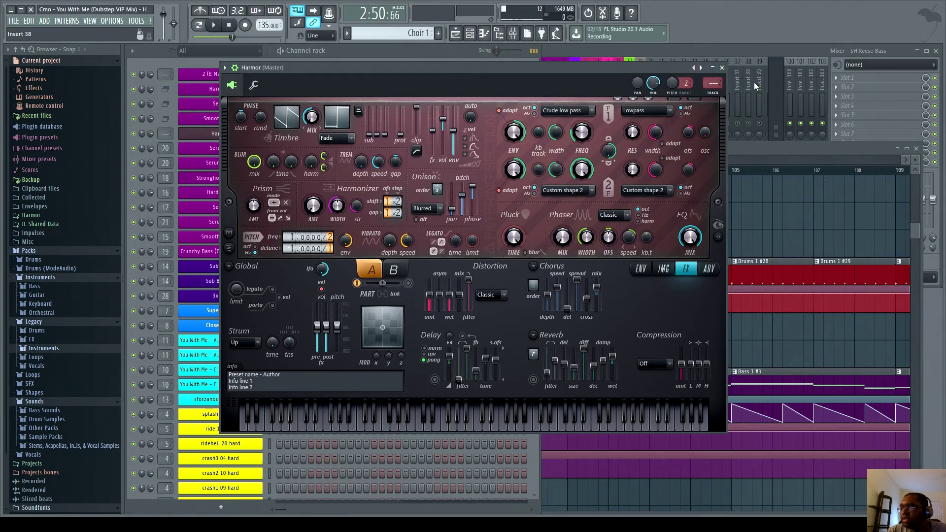
click(722, 68)
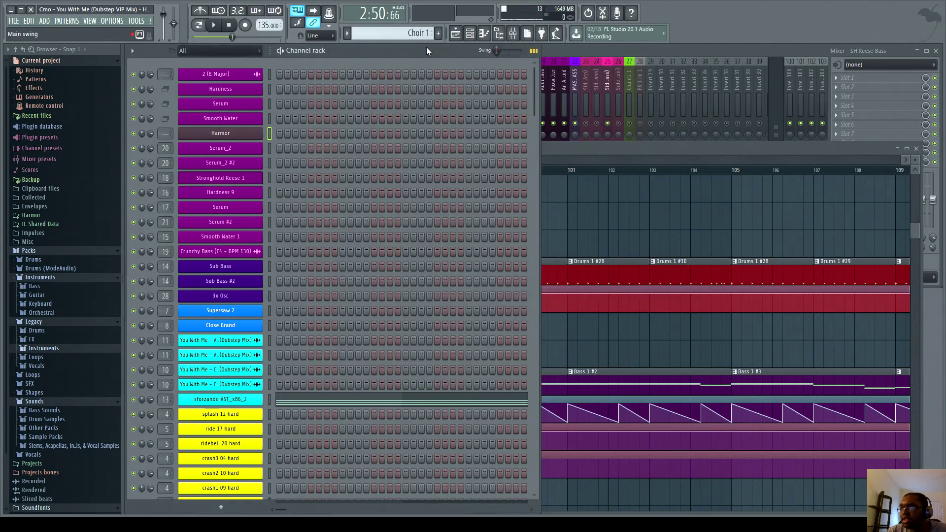
right_click(195, 136)
click(288, 219)
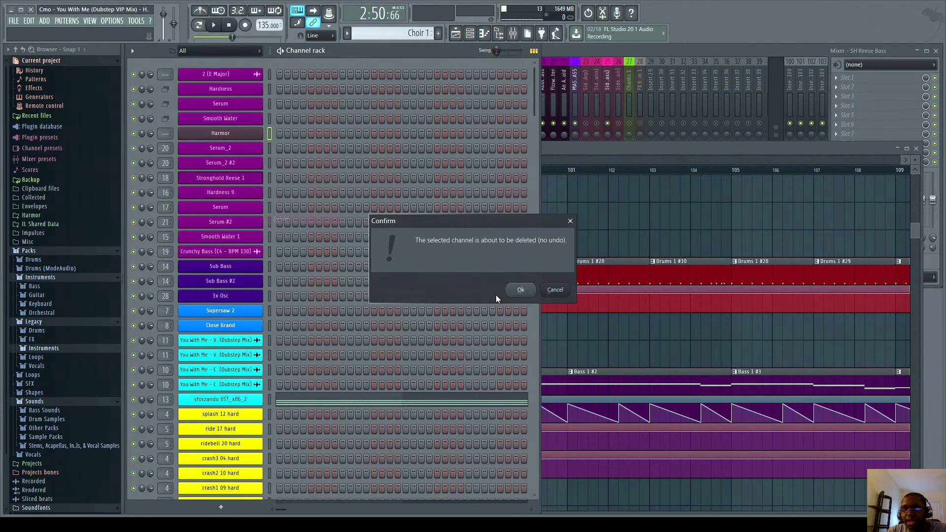
click(523, 296)
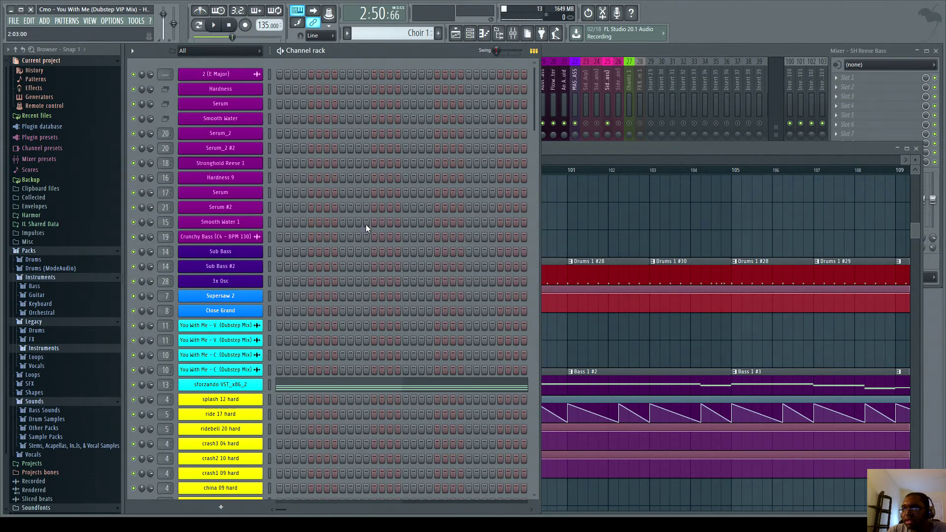
Show the Harmonic unison pitch curve of the Harmor inside Stronghold Reese 1 and audition several descending notes
click(227, 163)
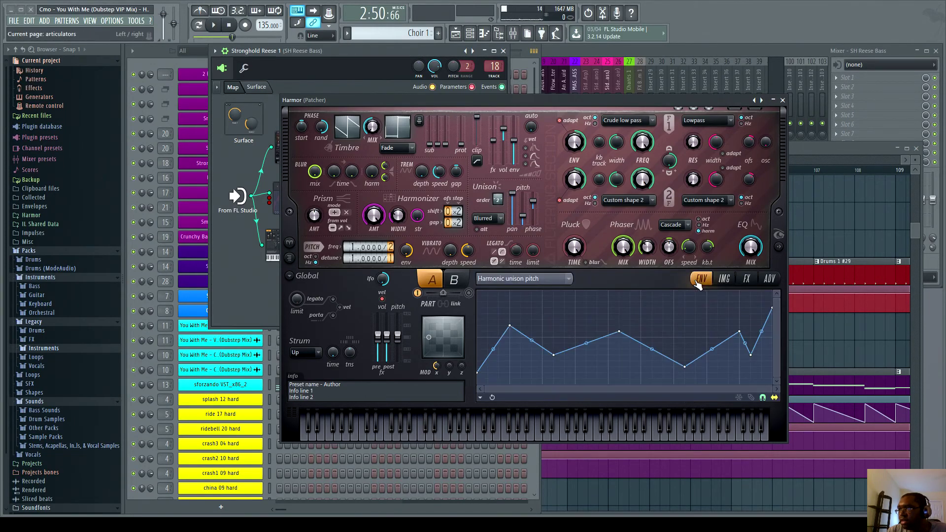
click(522, 279)
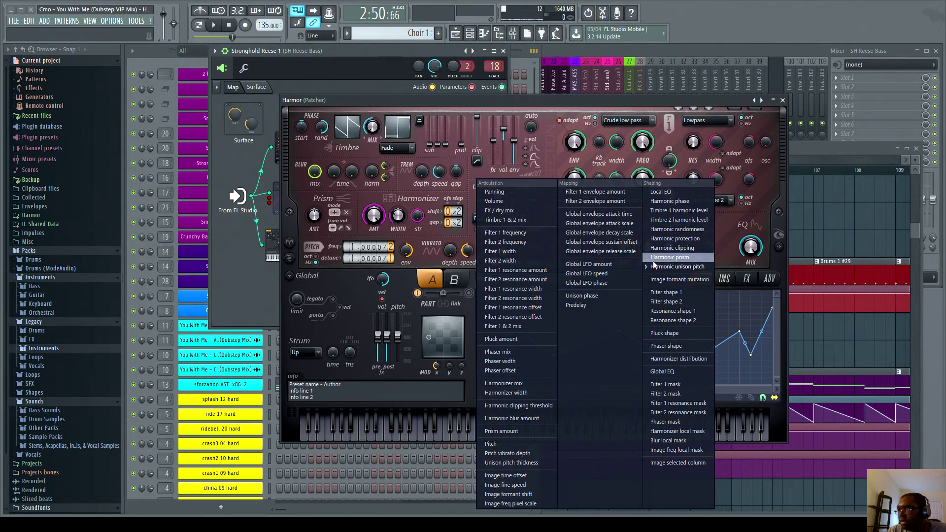
click(655, 266)
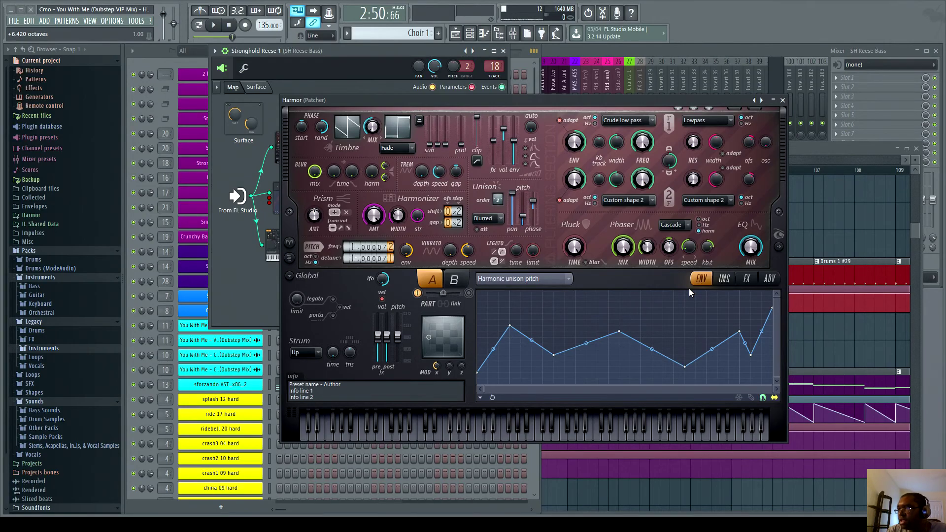
click(500, 436)
click(464, 438)
click(378, 437)
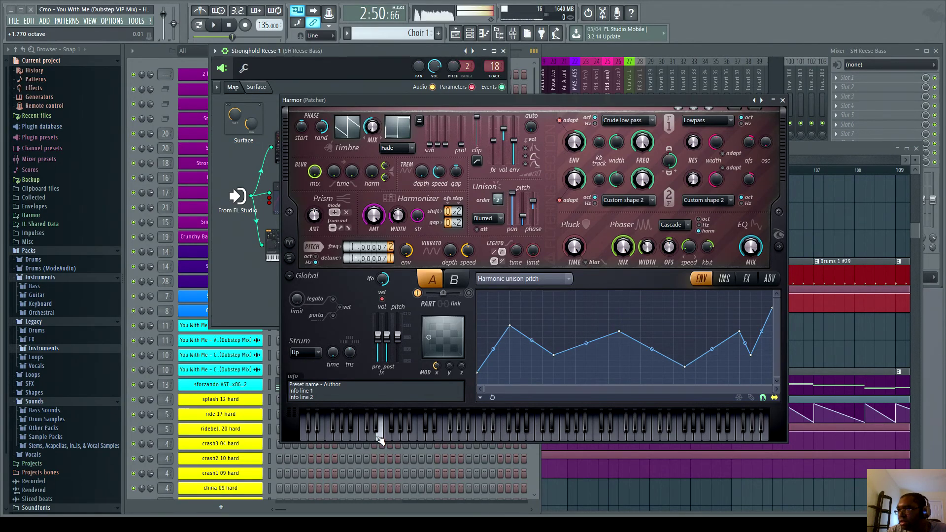
Review this Harmor's available editor targets, keep Harmonic unison pitch selected, and return to the Patcher map
click(520, 278)
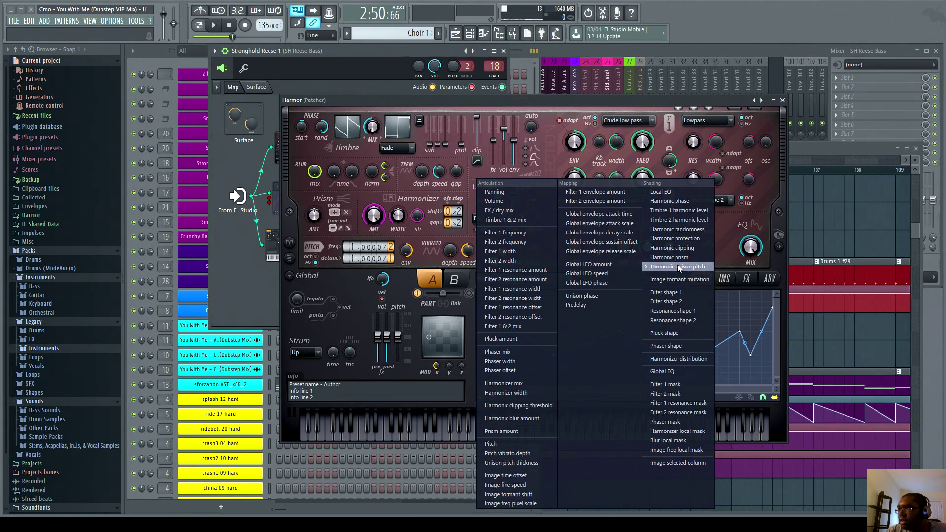
click(657, 267)
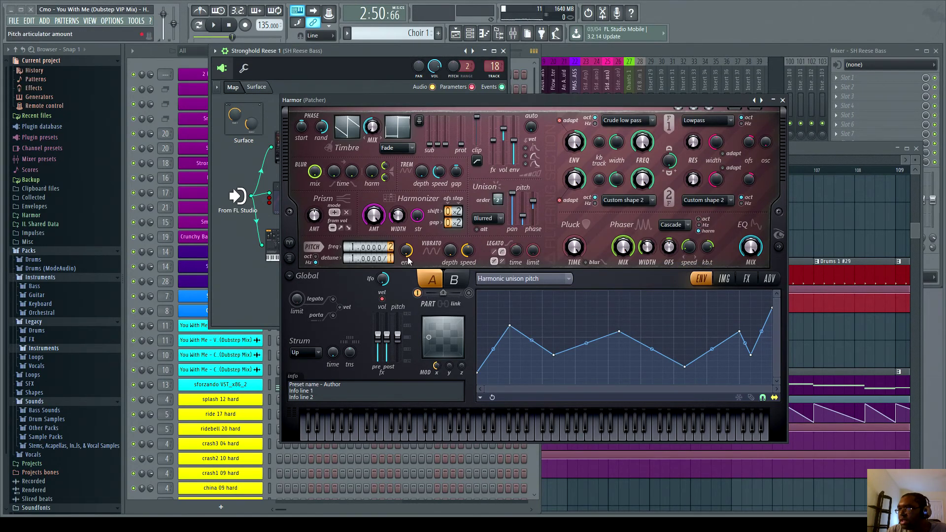
click(520, 278)
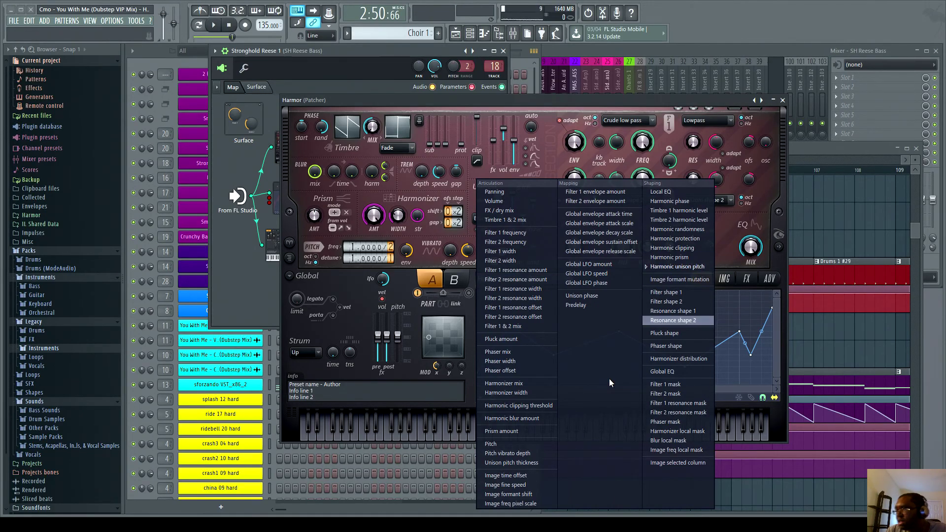
click(661, 267)
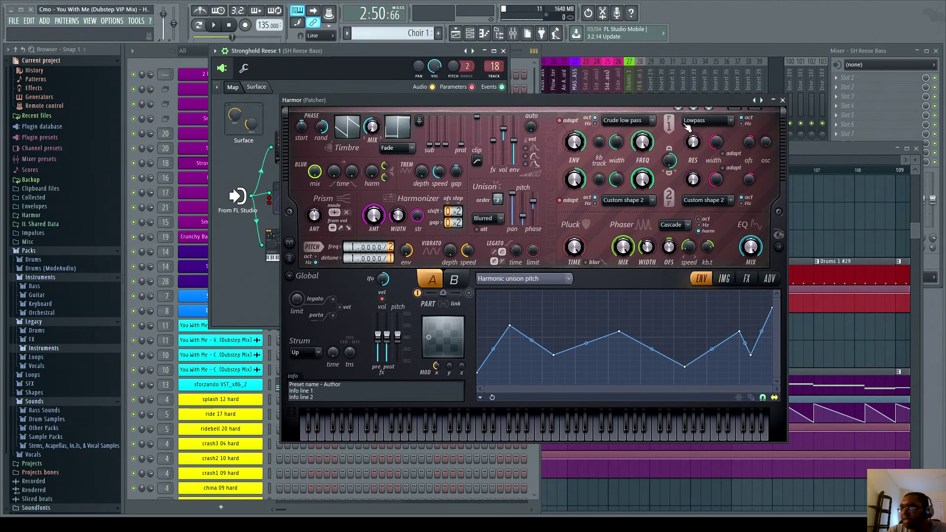
click(782, 100)
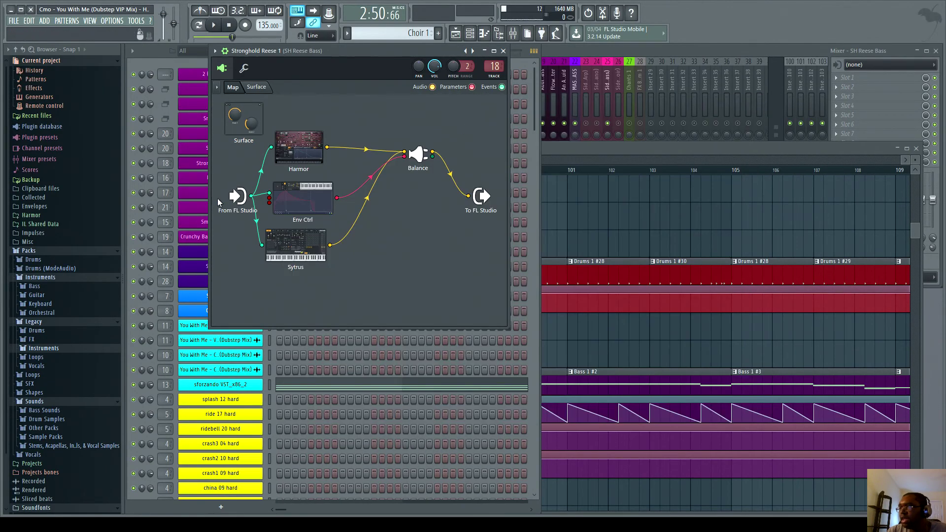
Inspect the Env Ctrl and Sytrus modules in the Stronghold Reese 1 Patcher map, closing each one after viewing
click(324, 209)
click(618, 152)
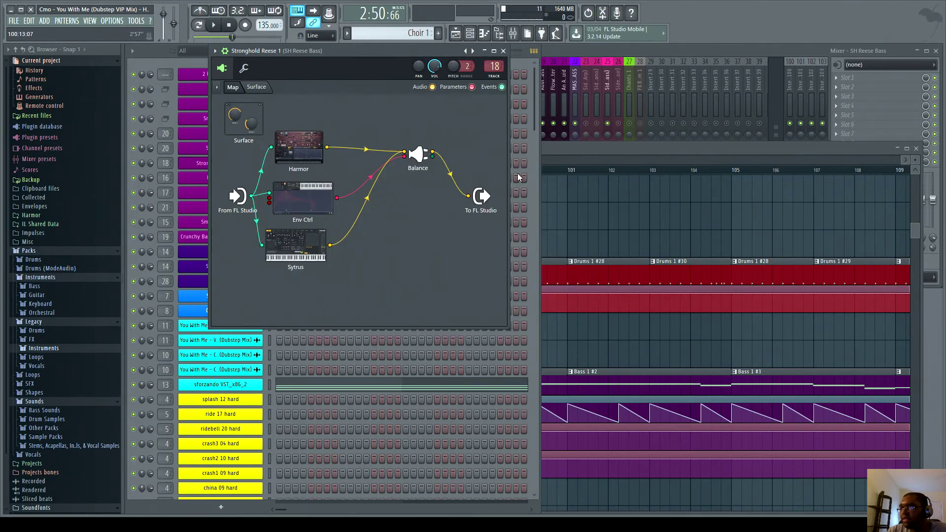
click(295, 246)
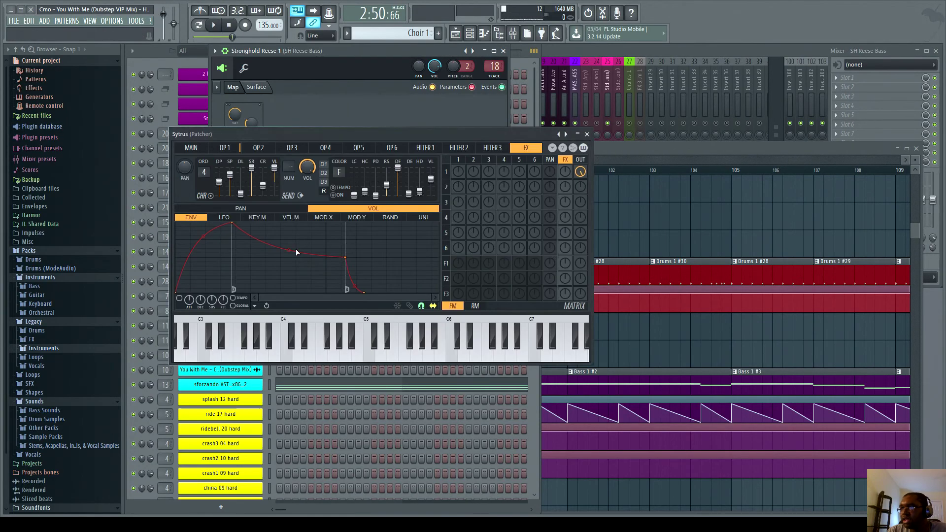
click(586, 134)
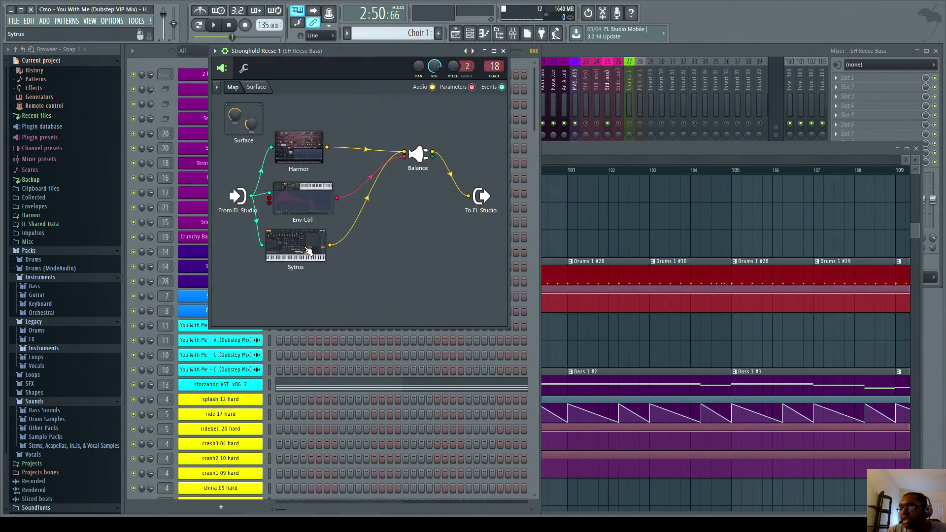
Check the Local EQ curve of Stronghold Reese 1's Harmor and close both the Harmor and the Patcher
click(301, 149)
click(517, 278)
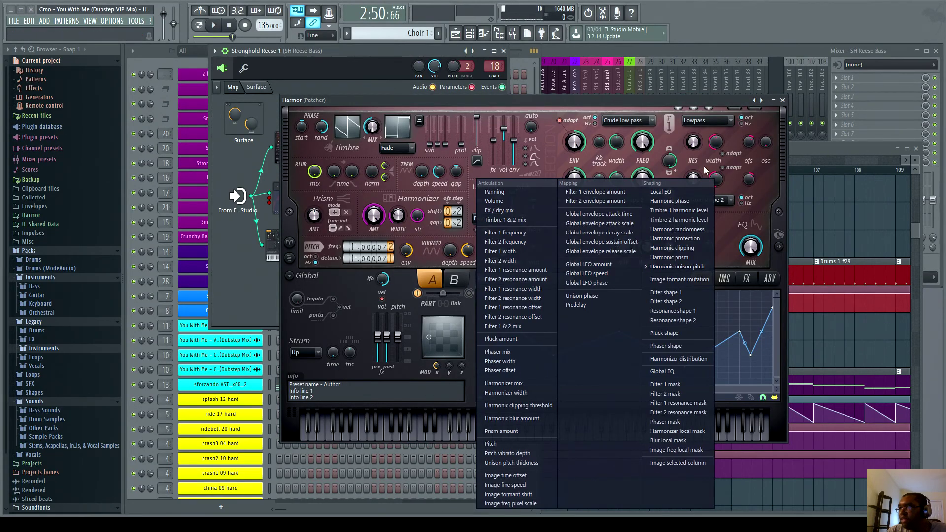
click(660, 192)
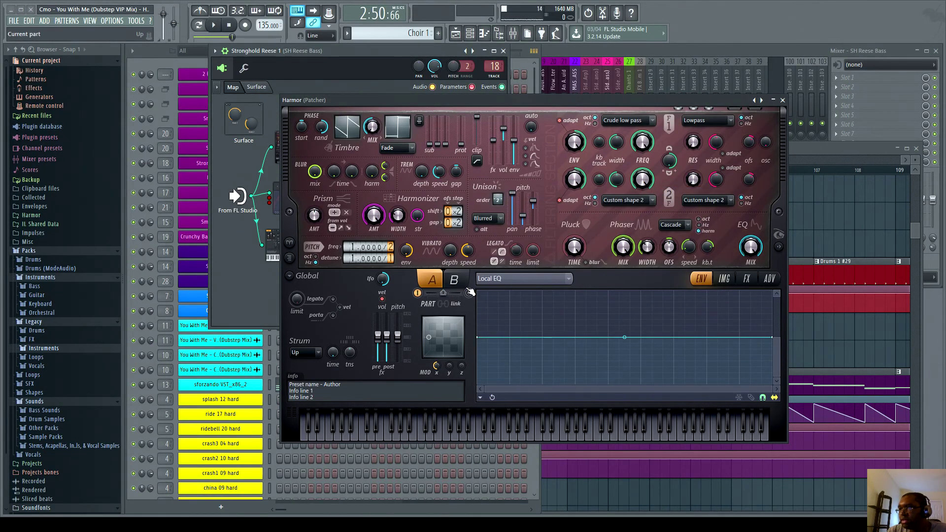
click(497, 280)
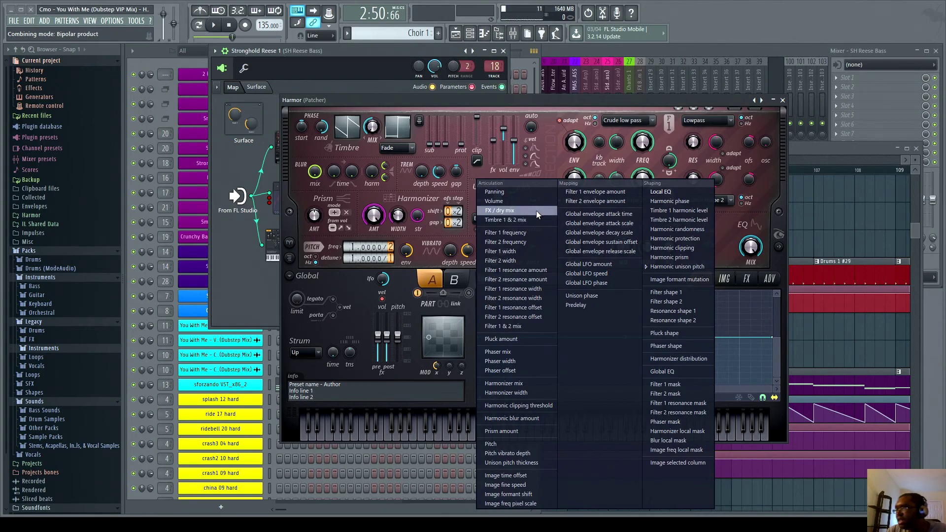
click(651, 102)
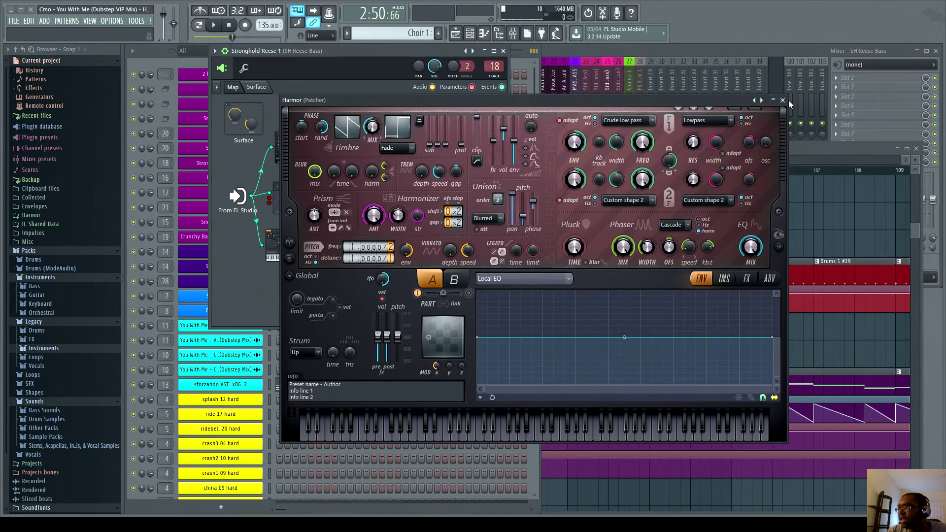
click(782, 100)
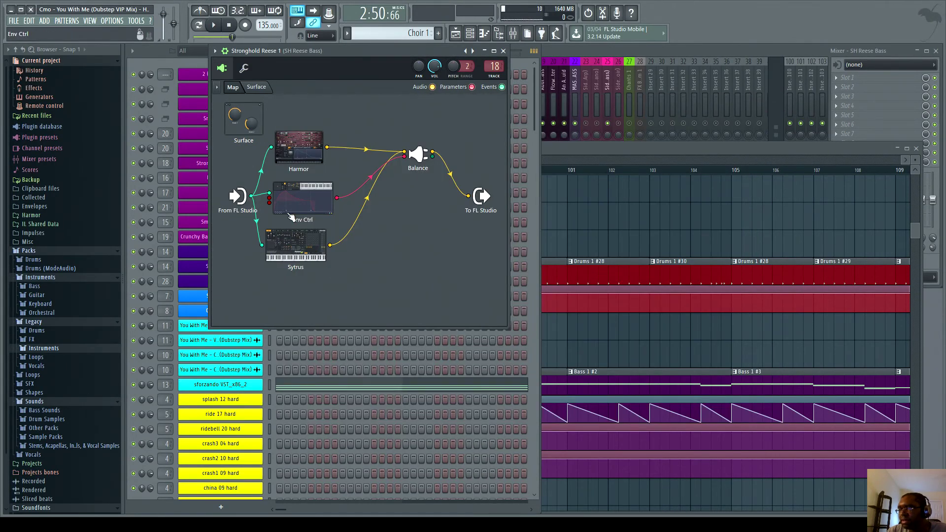
click(502, 51)
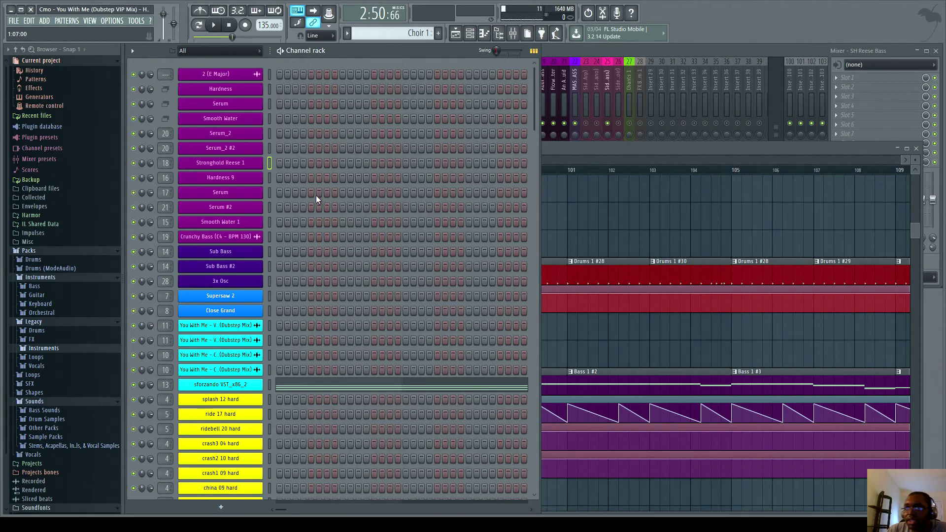
Open Hardness 9 and view part B's Filter 1 resonance width, Filter 1 width and Volume modulation
click(220, 178)
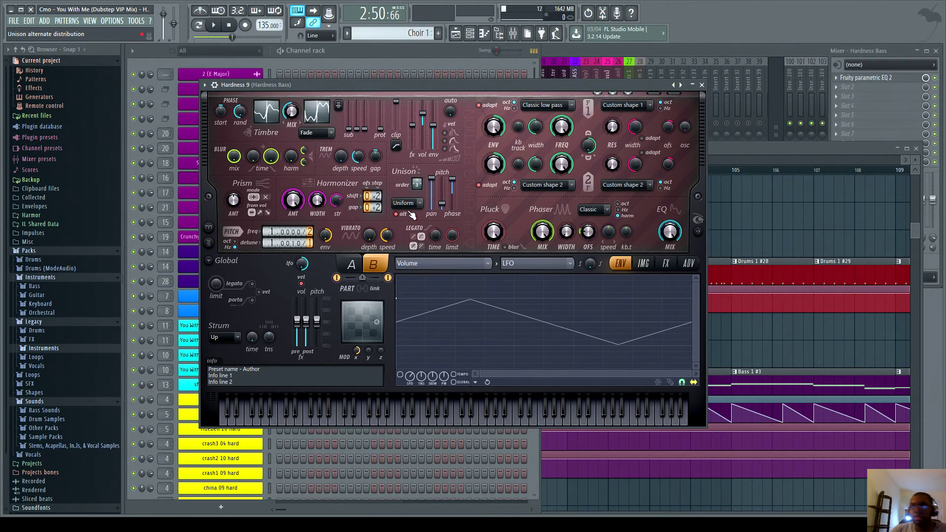
click(433, 264)
click(433, 289)
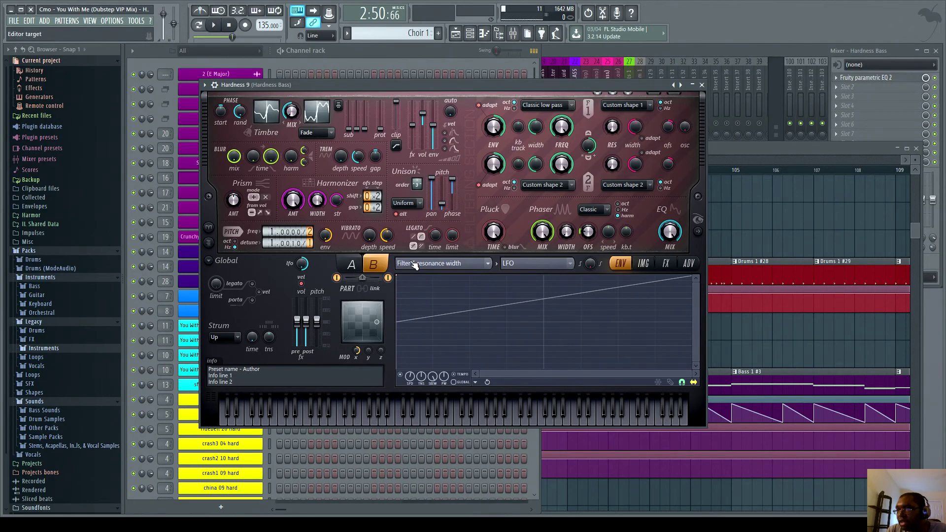
click(418, 268)
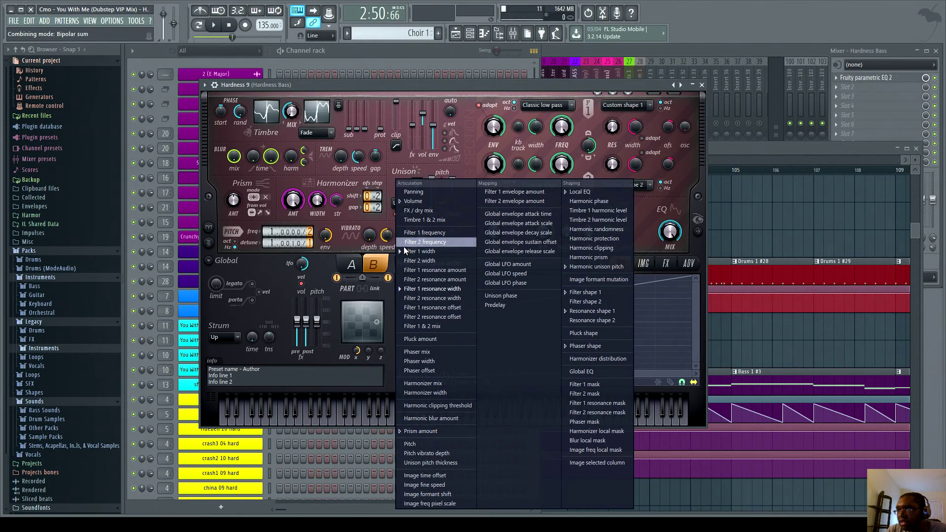
click(409, 254)
click(434, 263)
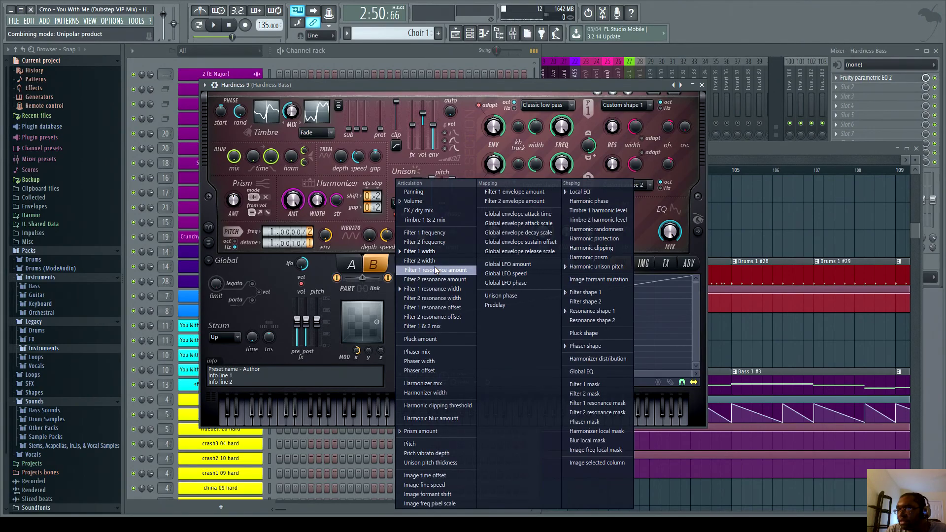
click(429, 200)
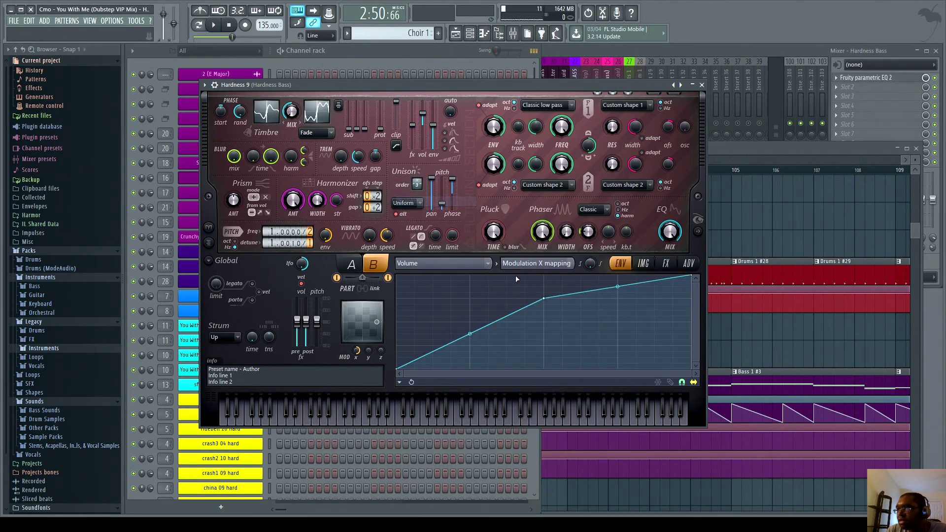
Show Hardness 9's Local EQ curve for part B and audition three descending low notes
click(448, 264)
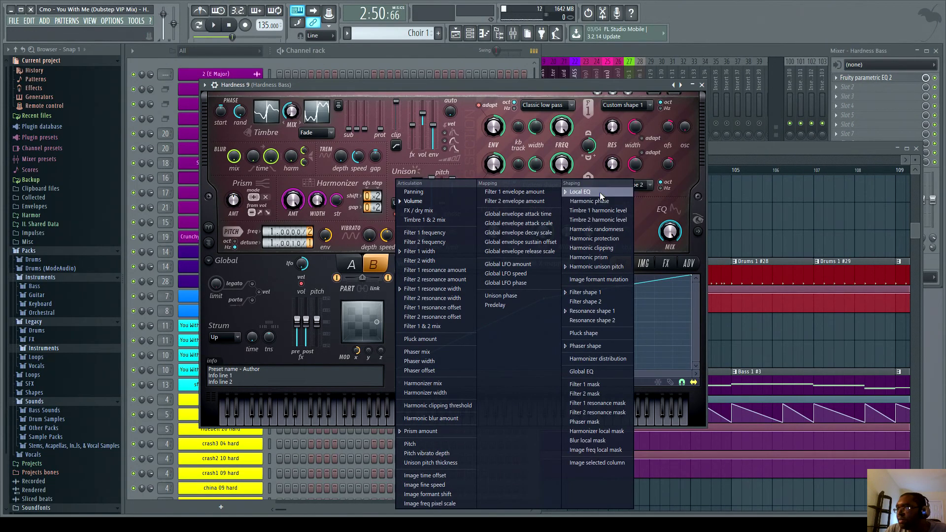
click(602, 192)
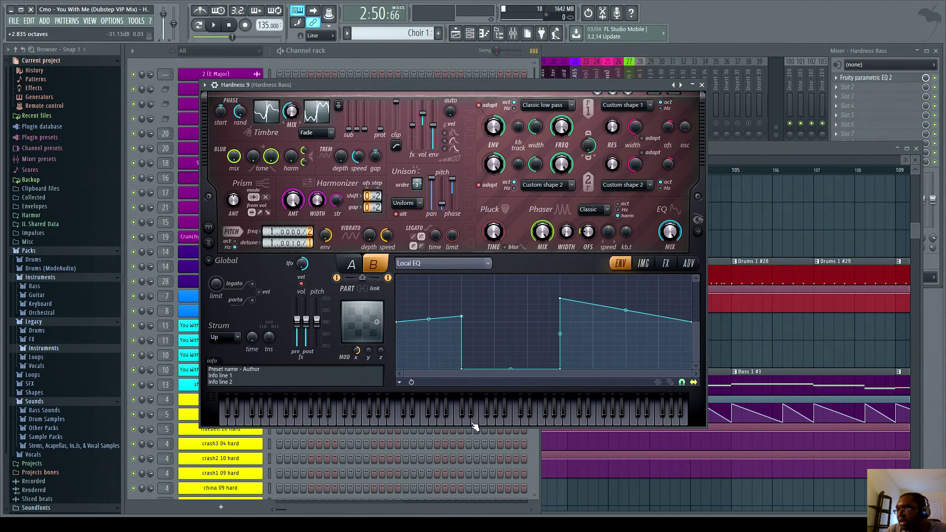
click(399, 419)
click(358, 418)
click(341, 418)
View Hardness 9's Resonance shape 1, Filter shape 1 and Phaser shape curves, followed by its Prism amount envelope
click(487, 264)
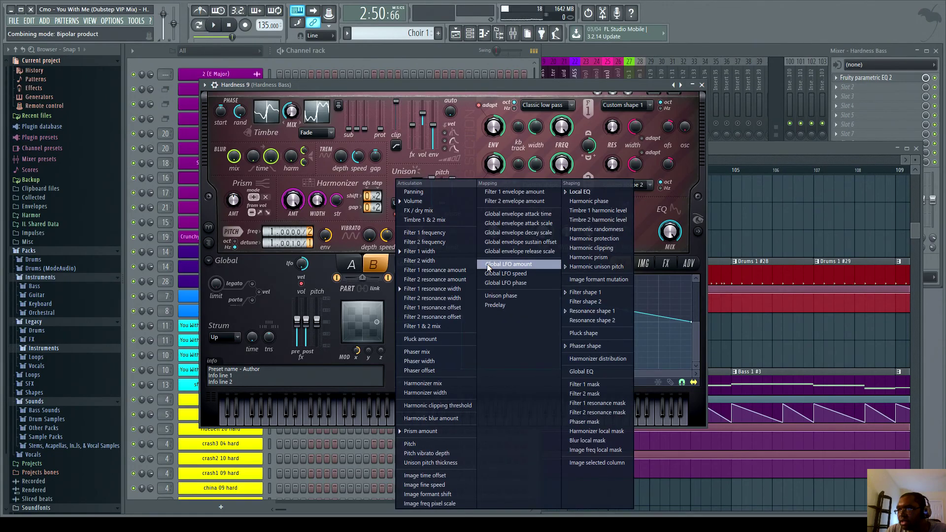
click(597, 312)
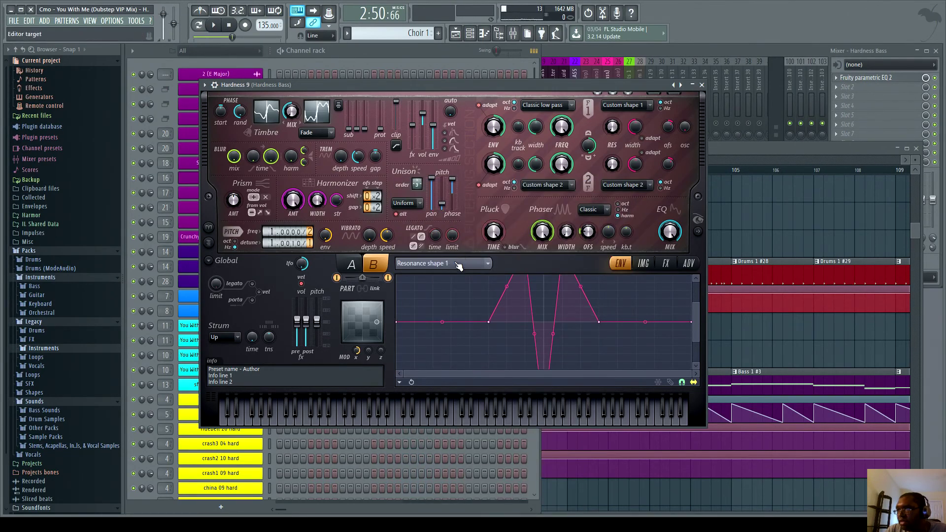
click(457, 265)
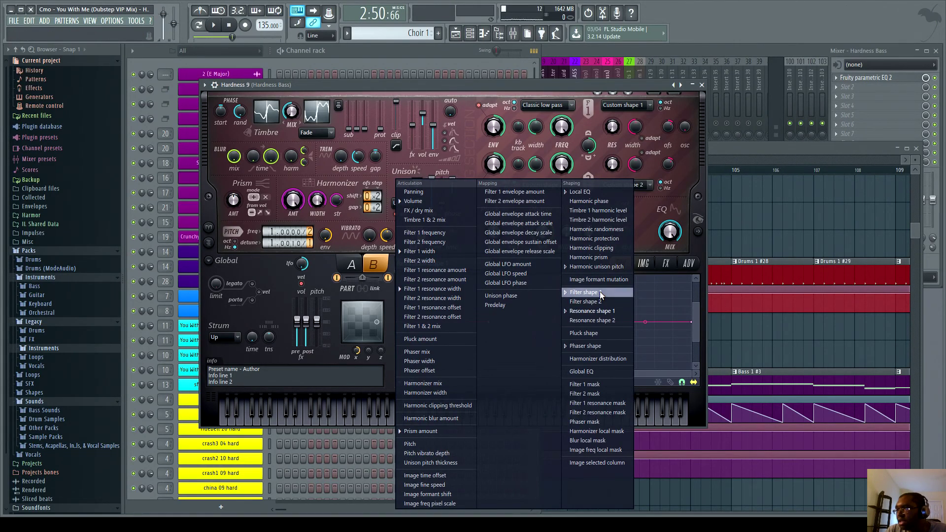
click(598, 291)
click(436, 264)
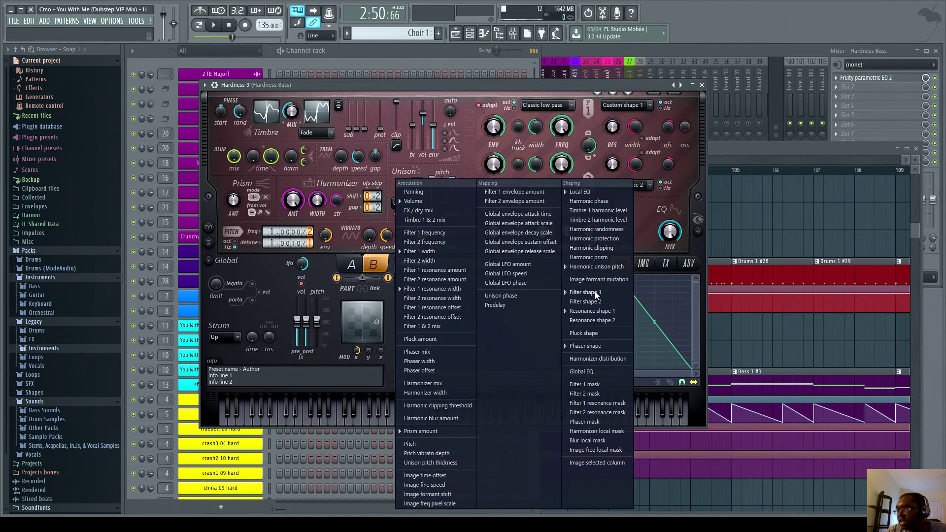
click(586, 346)
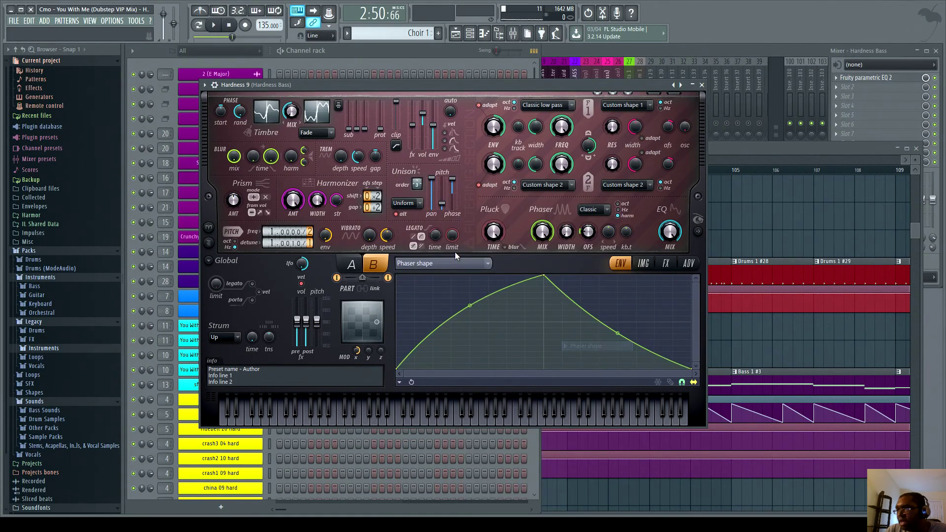
click(458, 265)
click(434, 431)
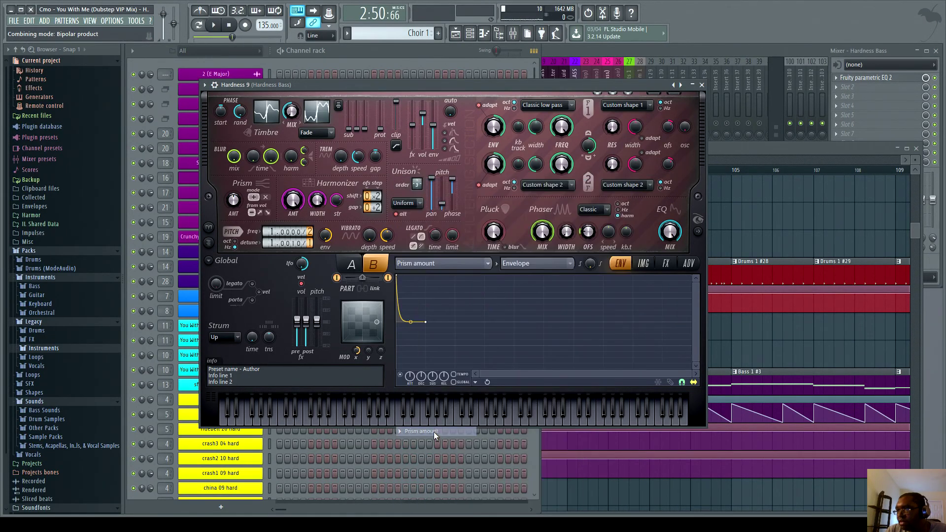
View the Volume Modulation X mapping of Hardness 9's part B and close the instrument
click(427, 264)
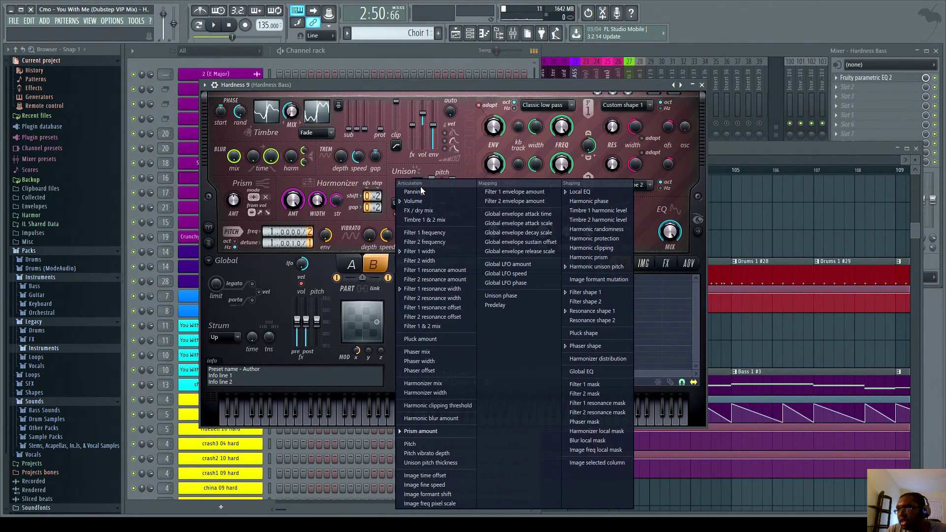
click(417, 202)
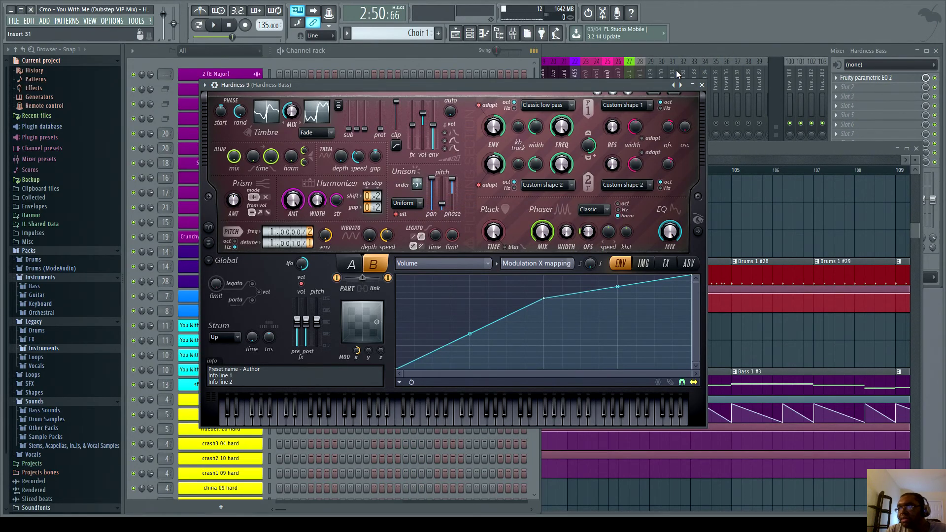
click(701, 84)
Open the Serum pluck bass channel and locate Au5 - Follow You Pluck Bass Sample 1 among the browser's sliced beats
click(244, 192)
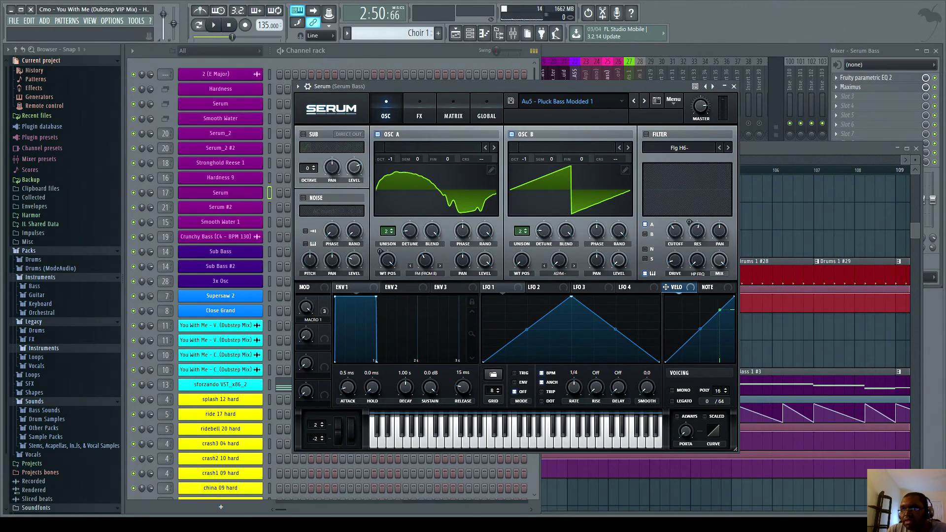
scroll(56, 427, down, 2)
click(35, 458)
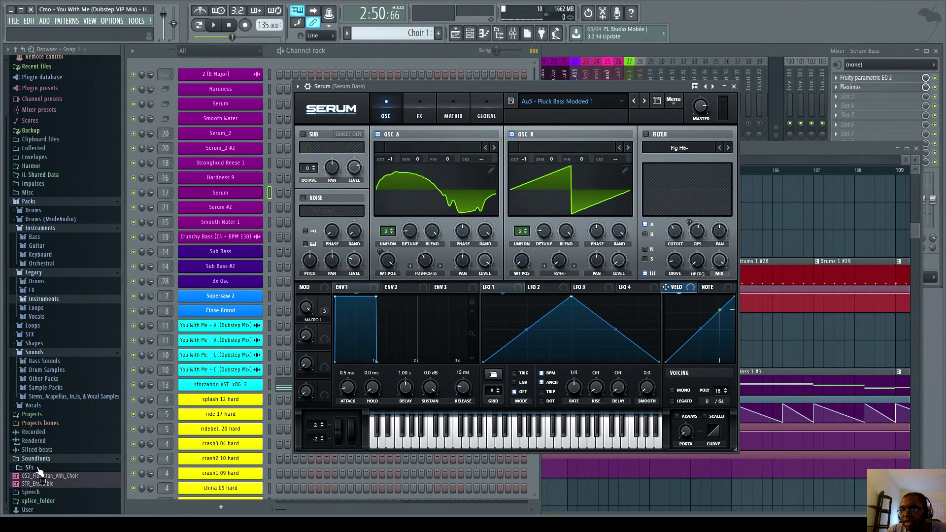
mouse_move(53, 473)
mouse_down()
mouse_move(35, 477)
mouse_move(48, 459)
mouse_up()
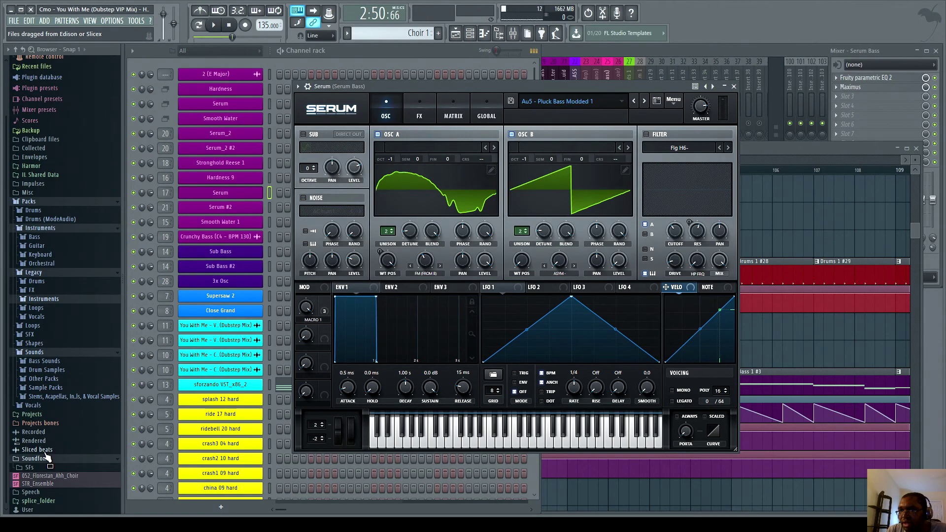
click(45, 452)
scroll(43, 424, down, 3)
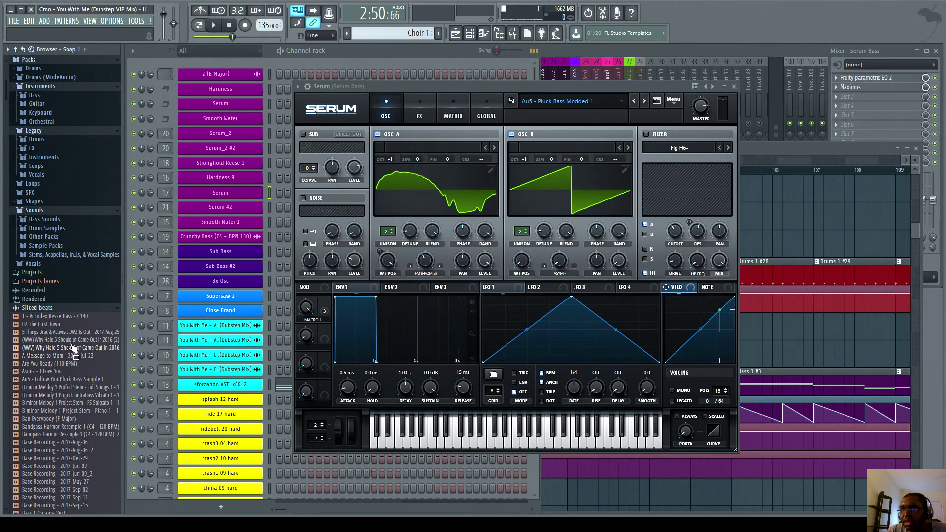
click(84, 380)
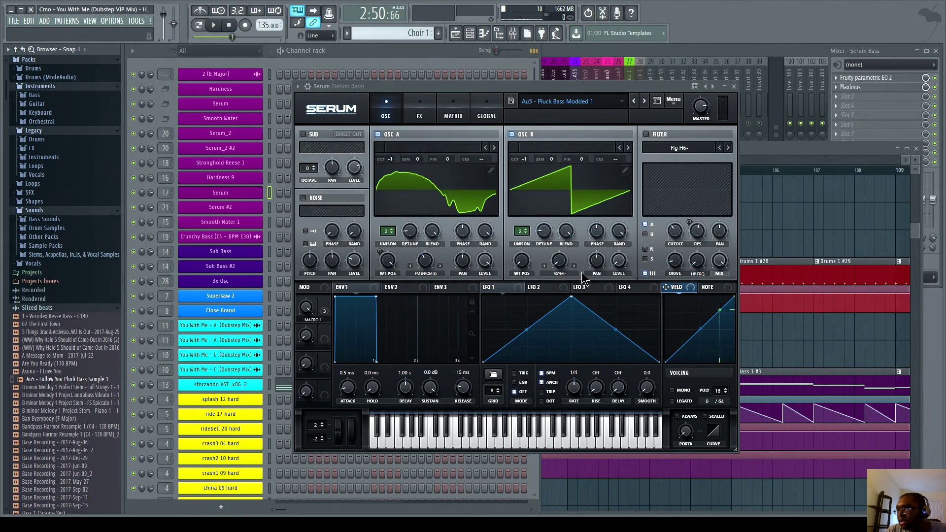
Show Serum's effects and oscillators, audition its pluck bass against the Au5 sample, and close the synth
click(419, 111)
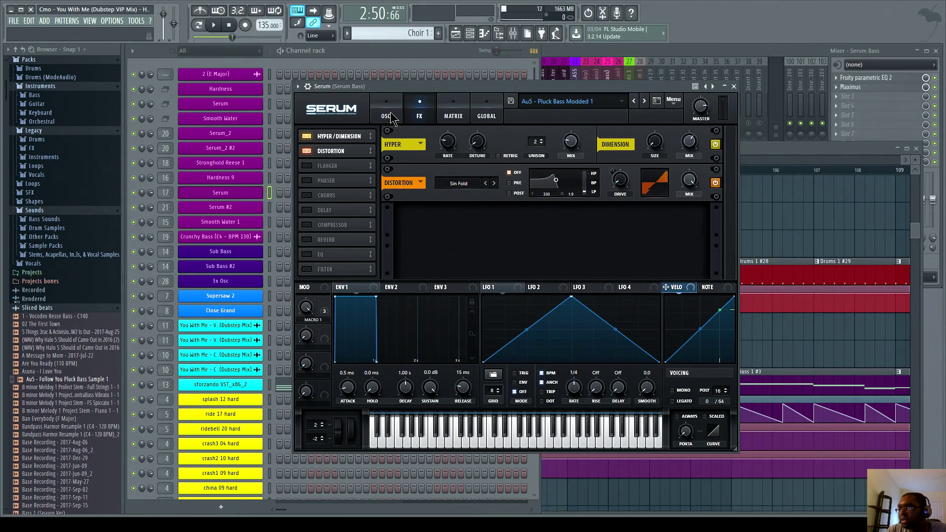
click(385, 117)
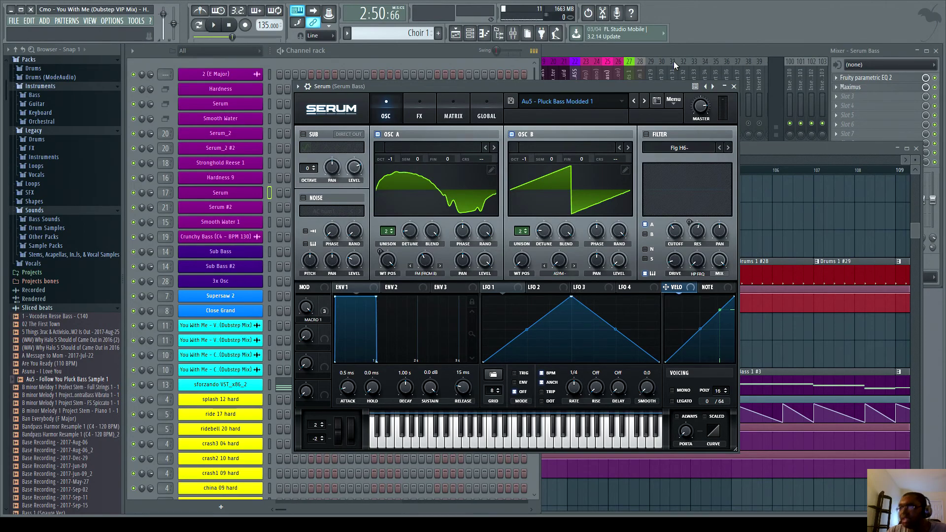
click(76, 385)
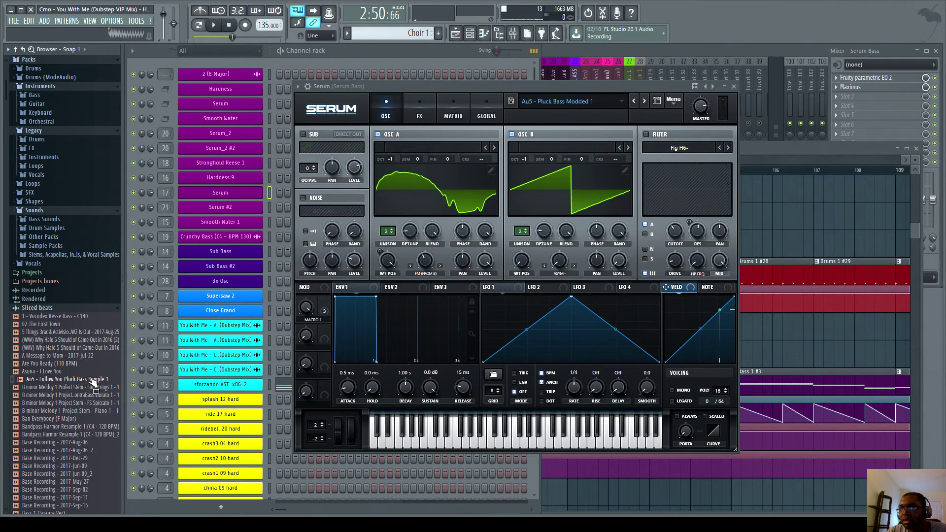
click(499, 449)
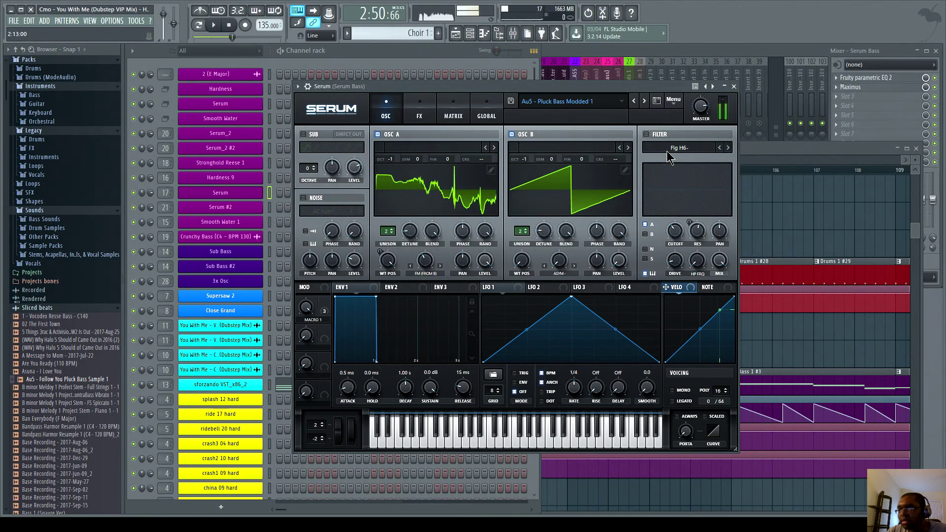
click(733, 86)
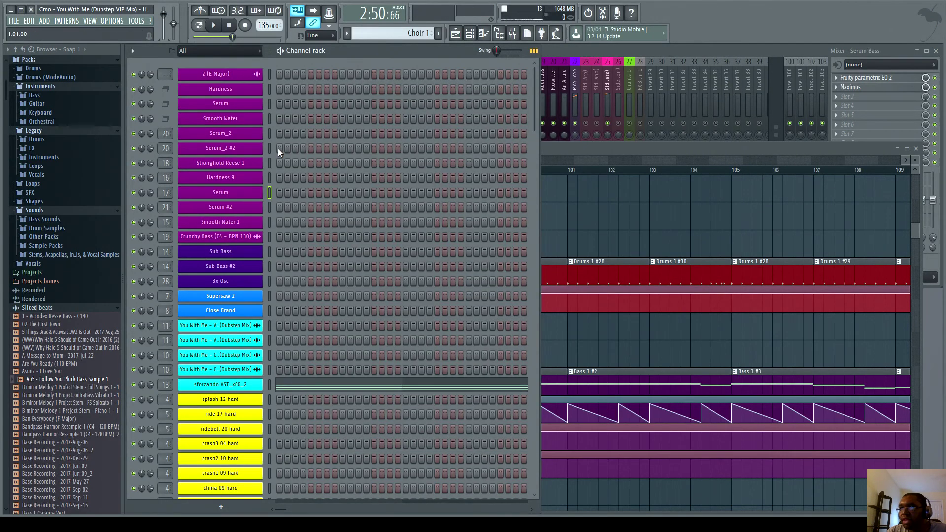
Show the oscillators and filter of Serum #2's An Alien Liquid V1 preset and close the synth
click(241, 210)
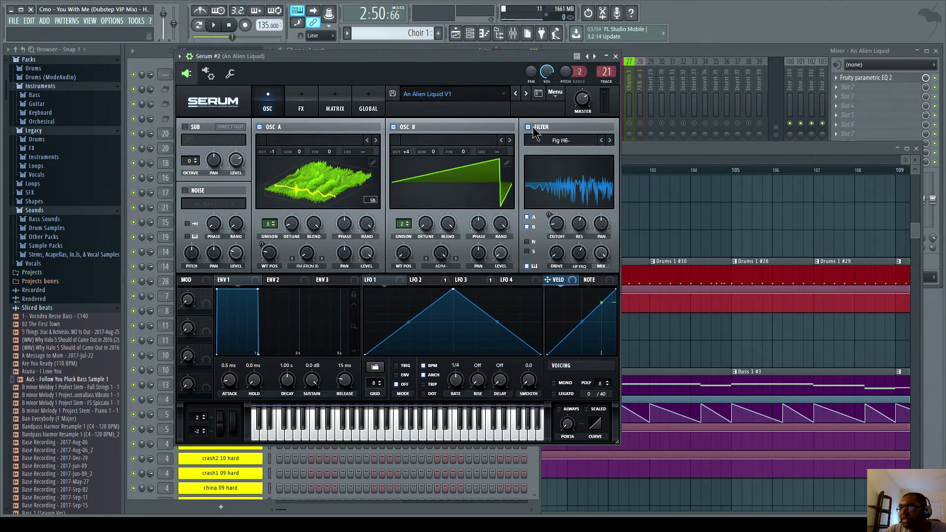
click(615, 56)
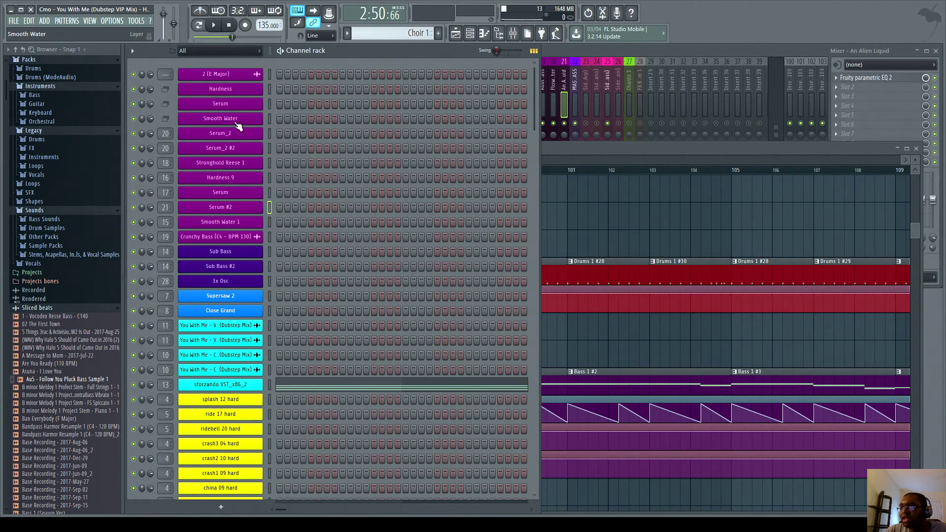
click(231, 206)
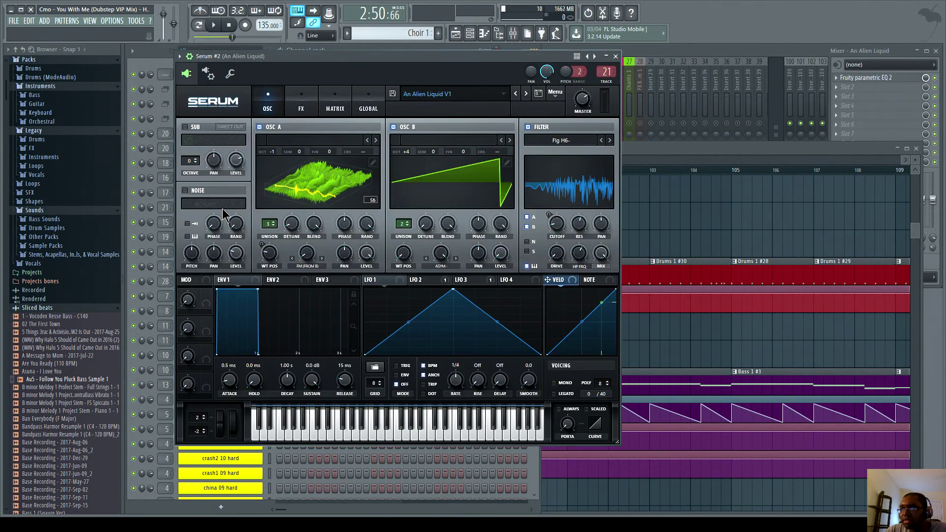
click(615, 57)
Find the Alien Liquid sample in the Harmor Reeses bass sounds and audition Serum #2 for comparison
click(53, 219)
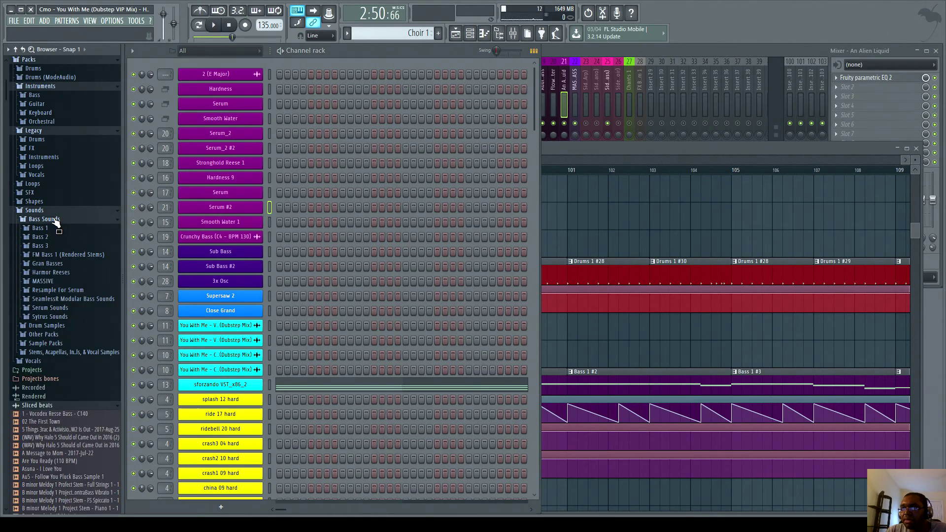
click(52, 273)
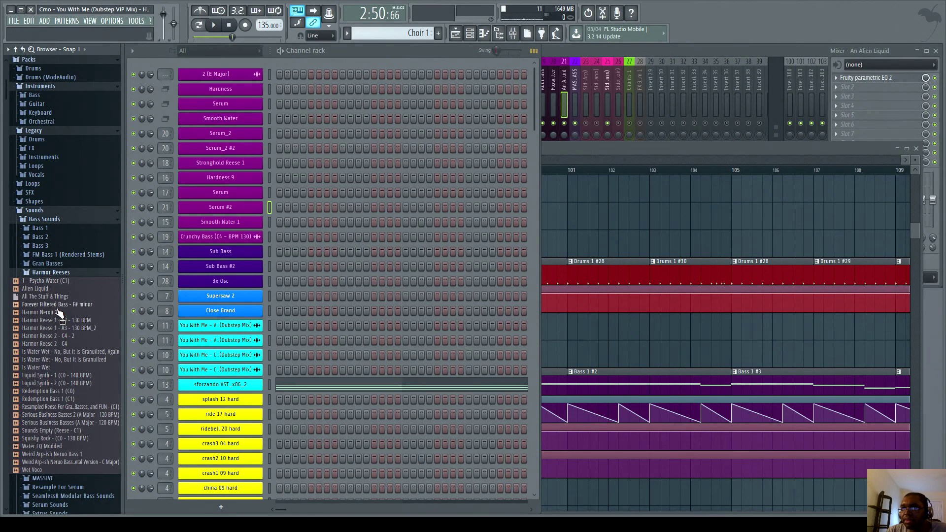
click(26, 292)
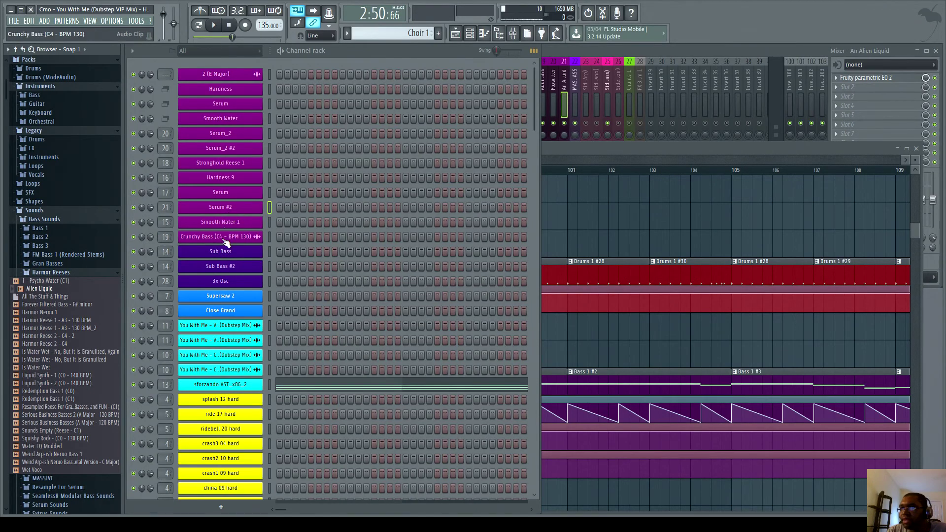
click(239, 206)
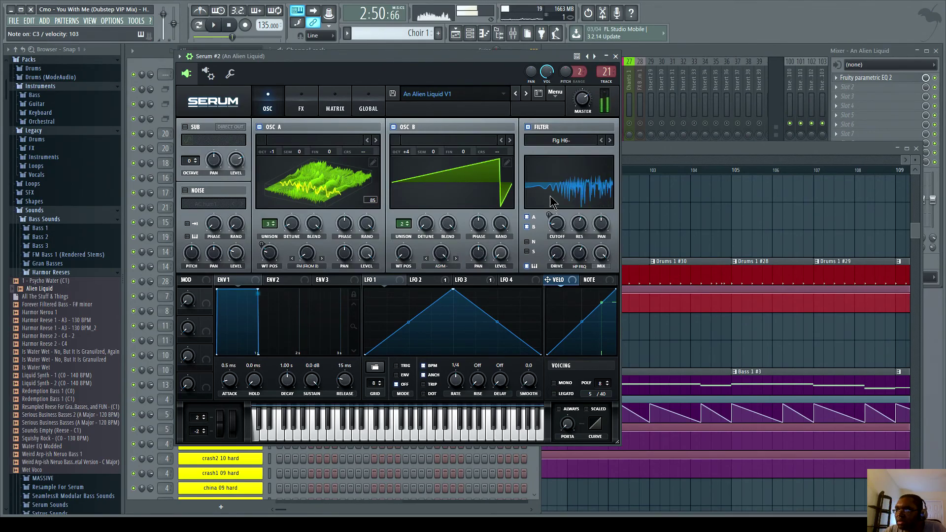
click(615, 56)
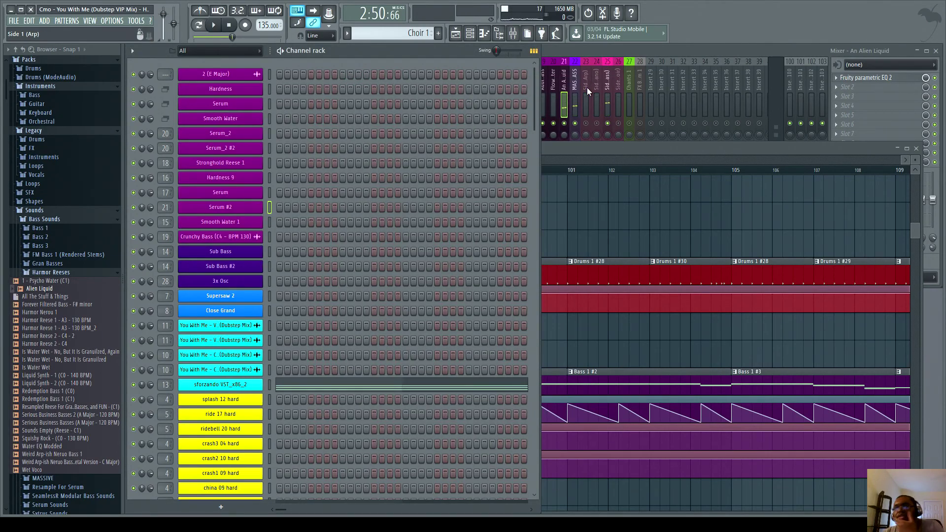
Open Smooth Water 1 and audition its low notes while showing part A's image synthesis
click(235, 225)
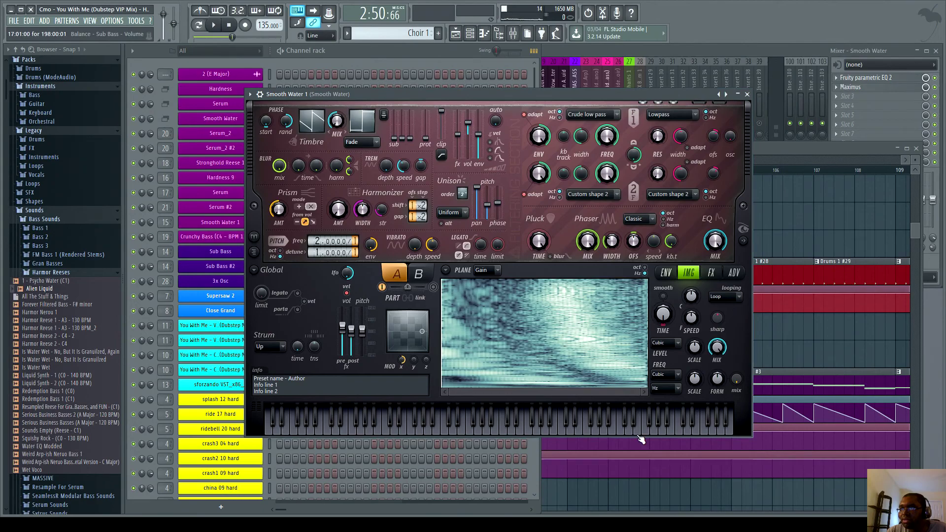
key(z)
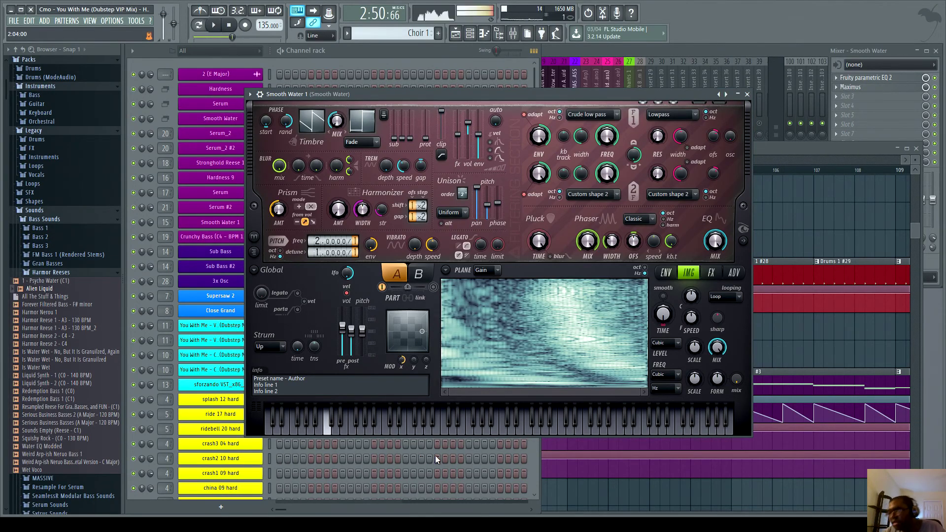
key(z)
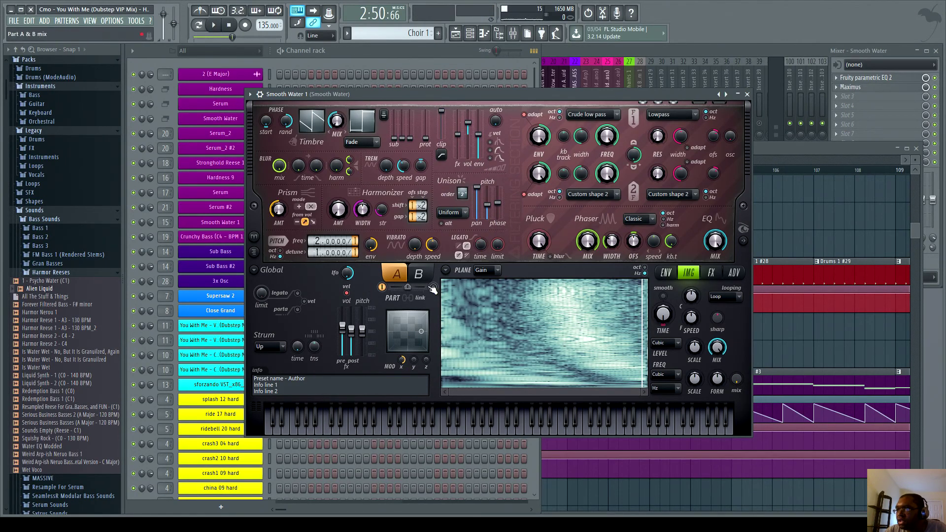
Examine the Harmonic prism curve and Prism amount envelope of Smooth Water 1's part A, and close the Harmor
click(666, 274)
click(574, 274)
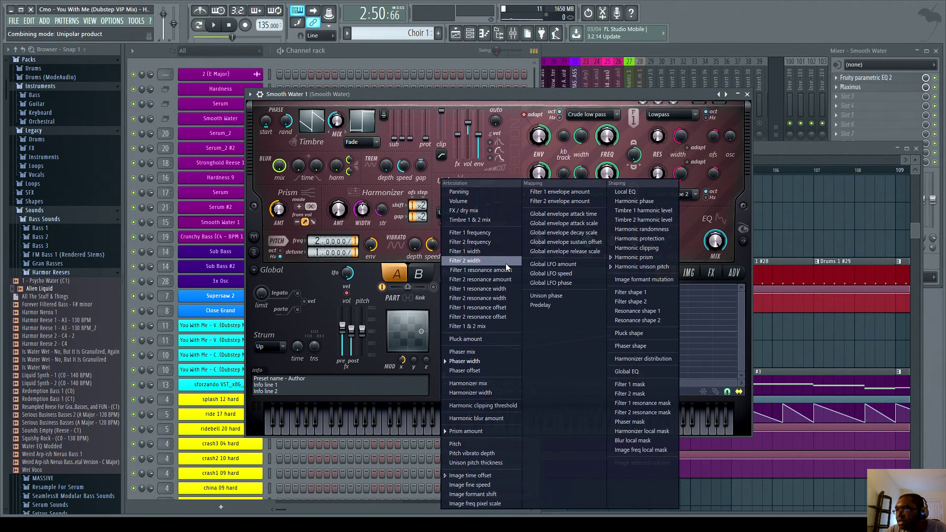
click(630, 257)
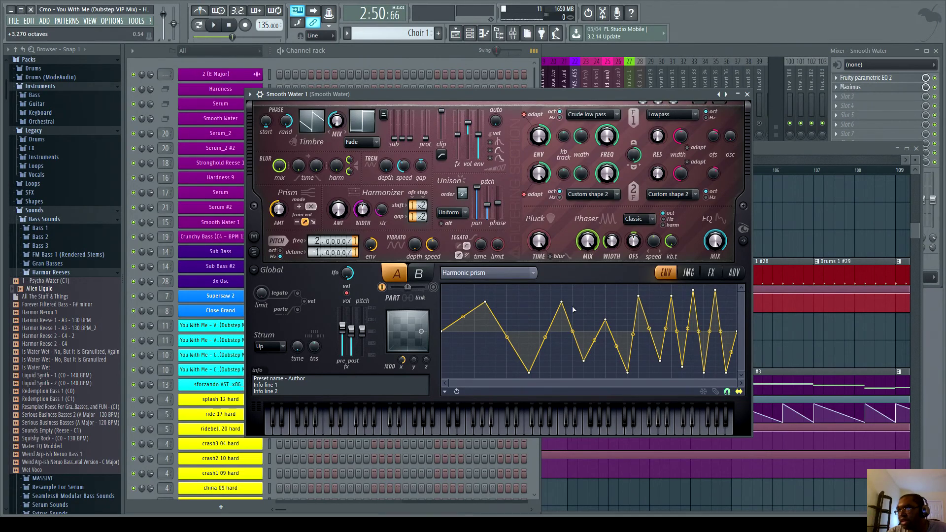
click(474, 273)
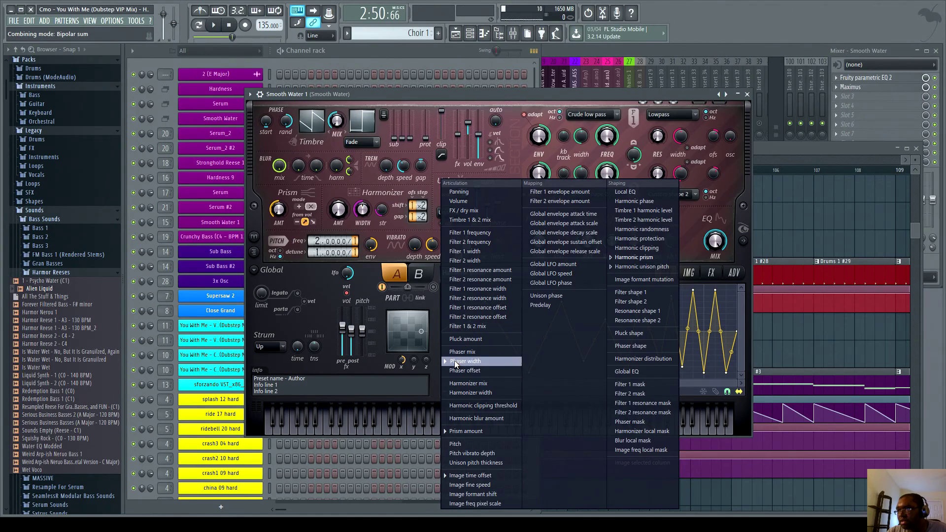
click(468, 430)
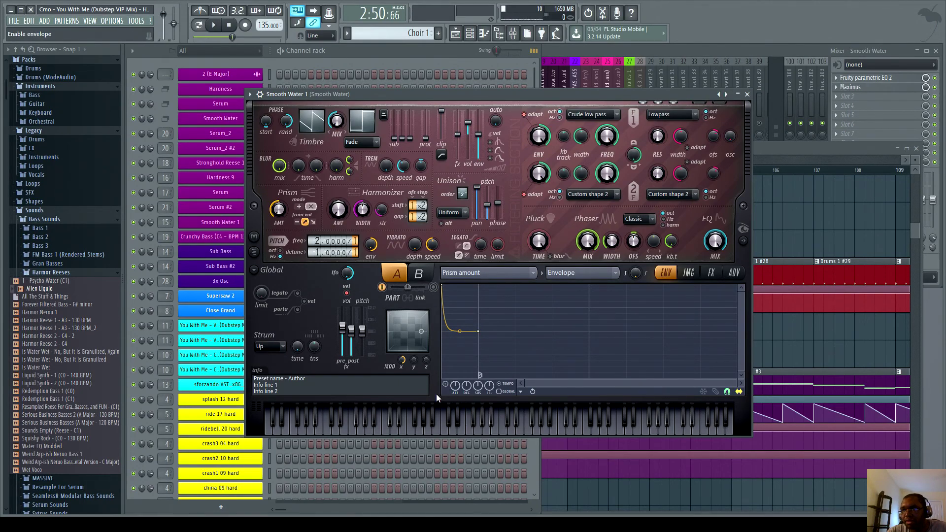
click(418, 431)
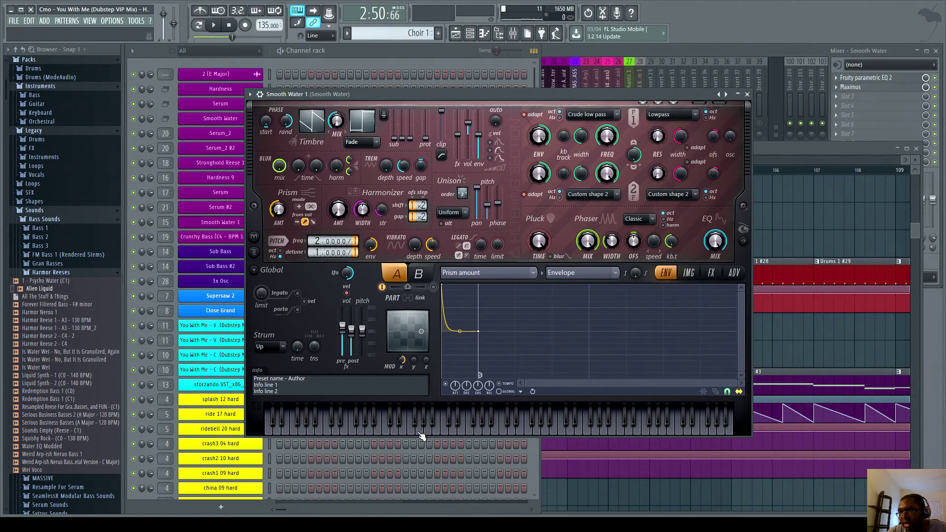
click(418, 433)
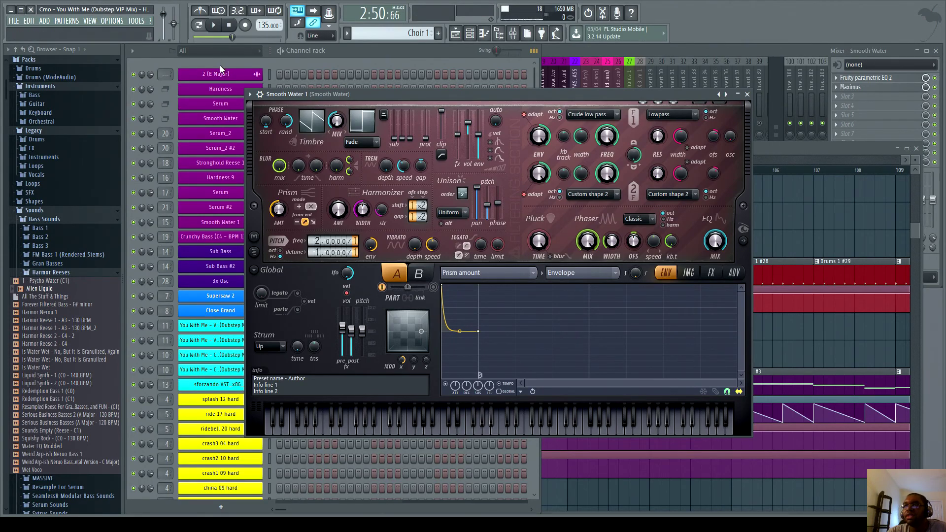
click(747, 94)
Look over the Sub Bass synth's FM matrix and volume envelope and the Crunchy Bass audio clip's settings, closing each window
click(229, 252)
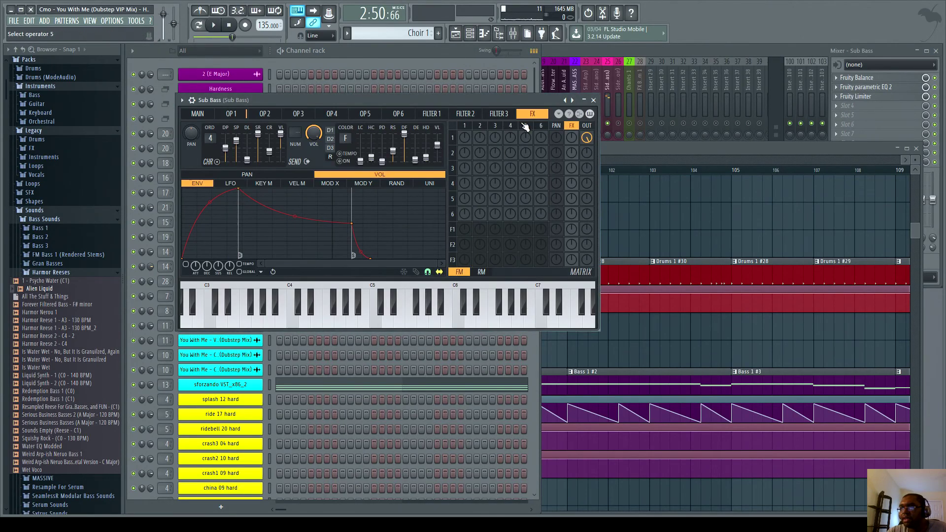
click(593, 100)
click(221, 237)
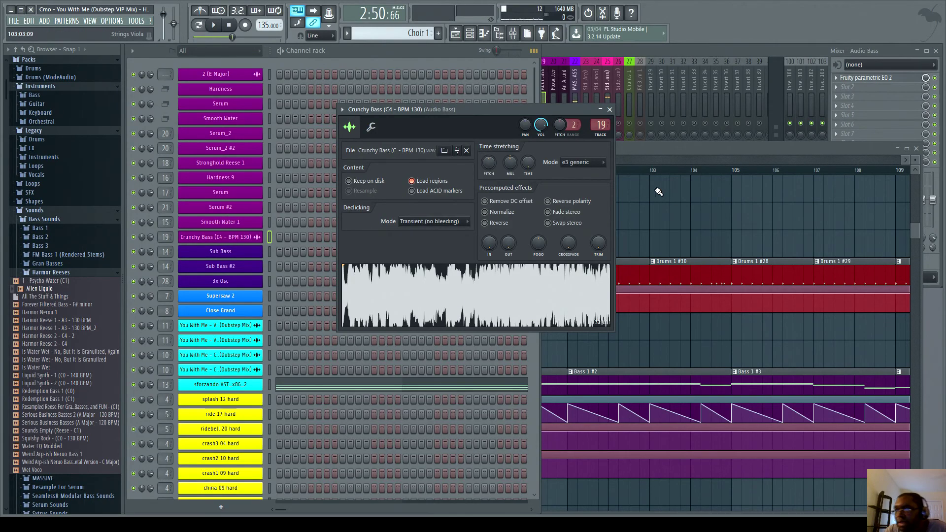
click(609, 109)
click(220, 251)
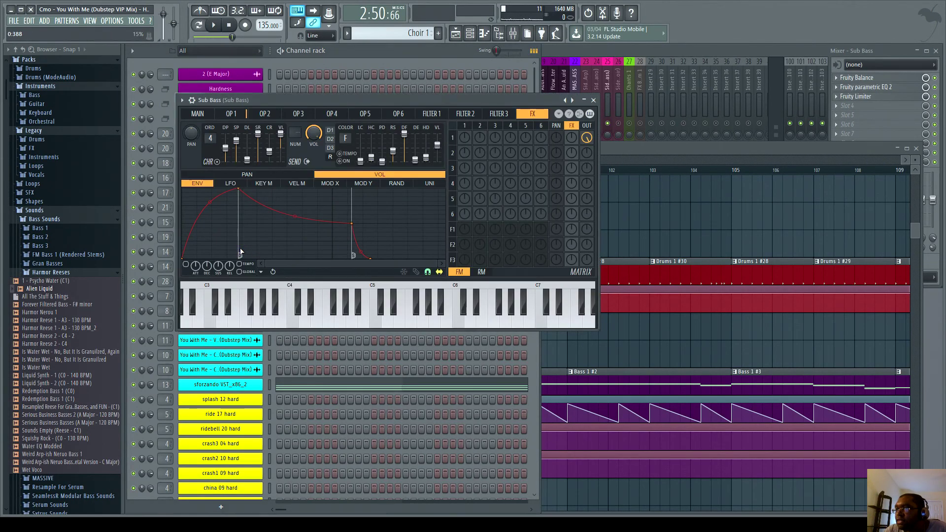
click(592, 100)
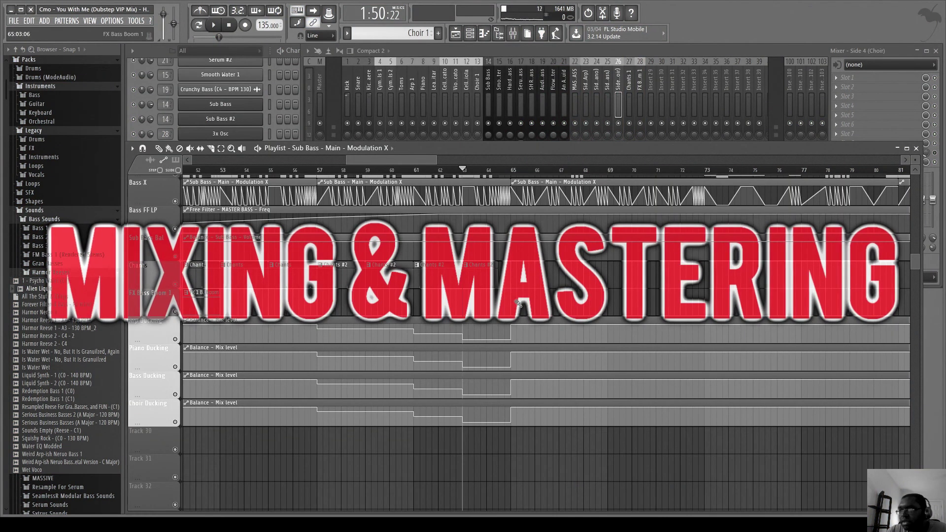
Inspect the Side 1 (Arp) mixer track's effects and play a short stretch of the song, stopping it again
click(585, 106)
click(214, 26)
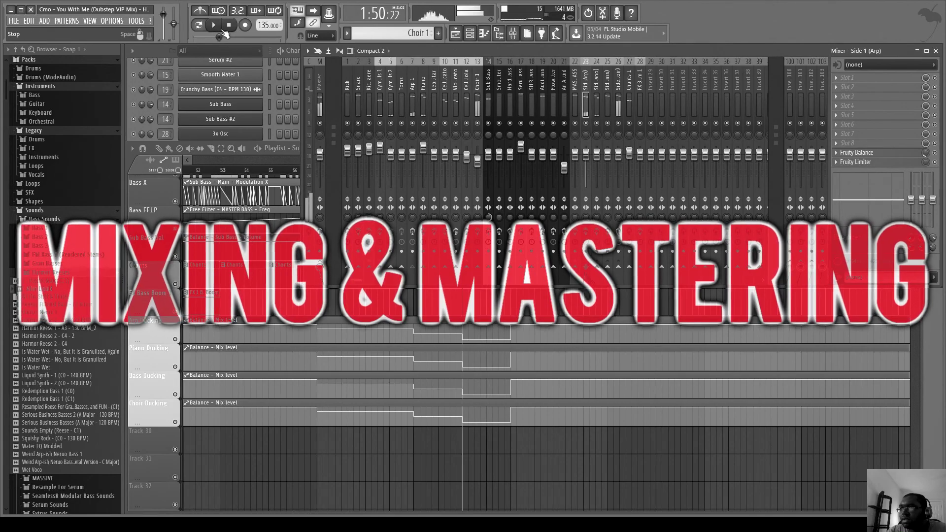
key(space)
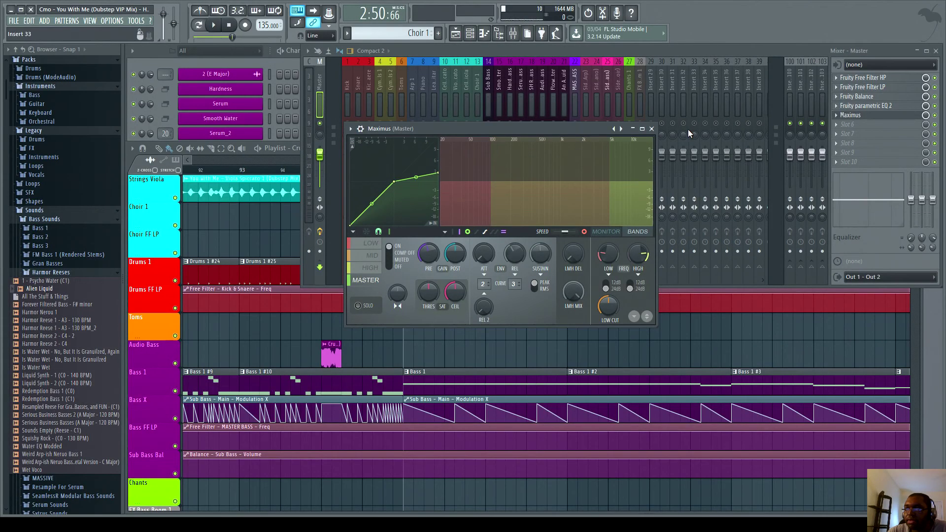
Close Maximus and examine the Arp, Piano, Bass and Choir Ducking automation in the playlist, placing the song position at bar 57
click(651, 129)
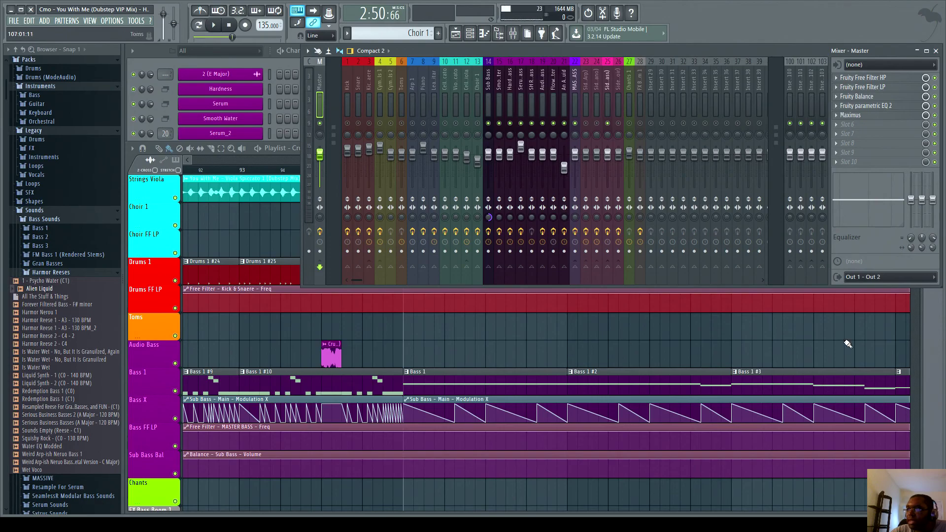
click(921, 346)
scroll(535, 288, down, 5)
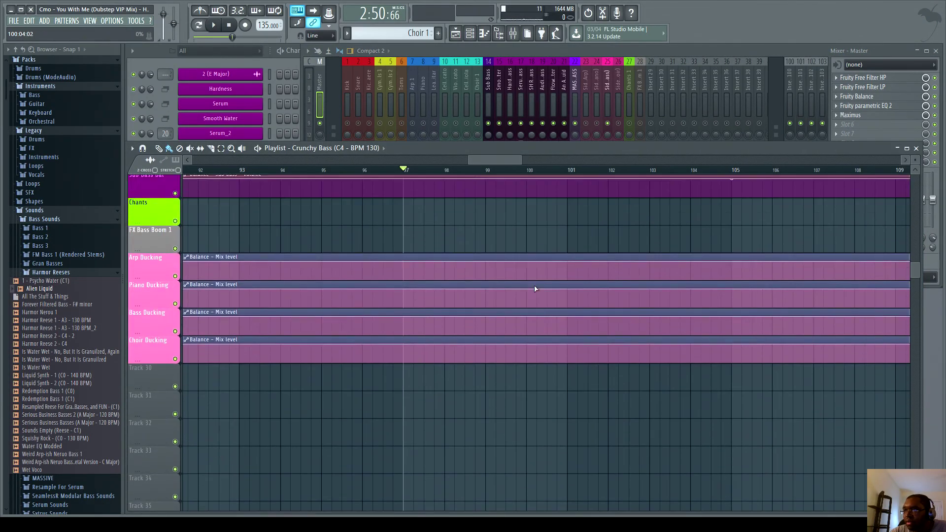
scroll(535, 288, up, 2)
drag(480, 160, 392, 282)
scroll(374, 315, left, 8)
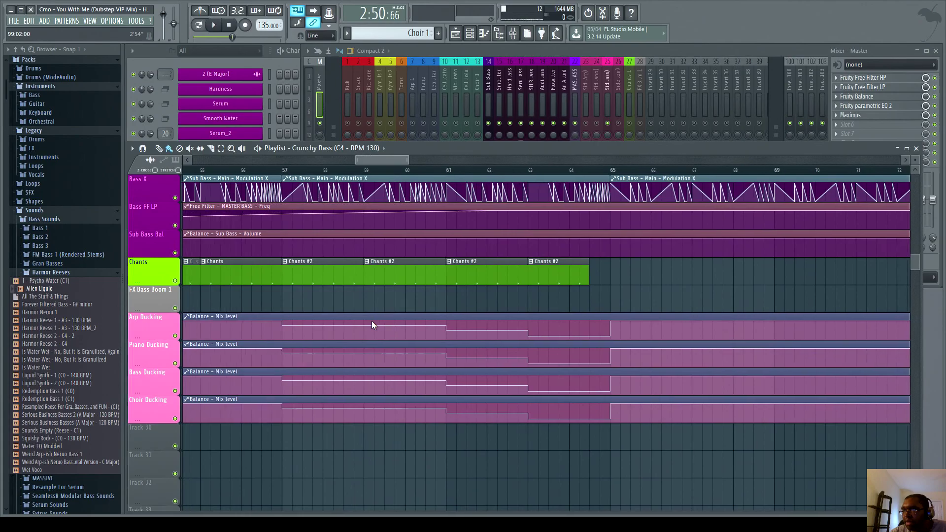
mouse_move(363, 335)
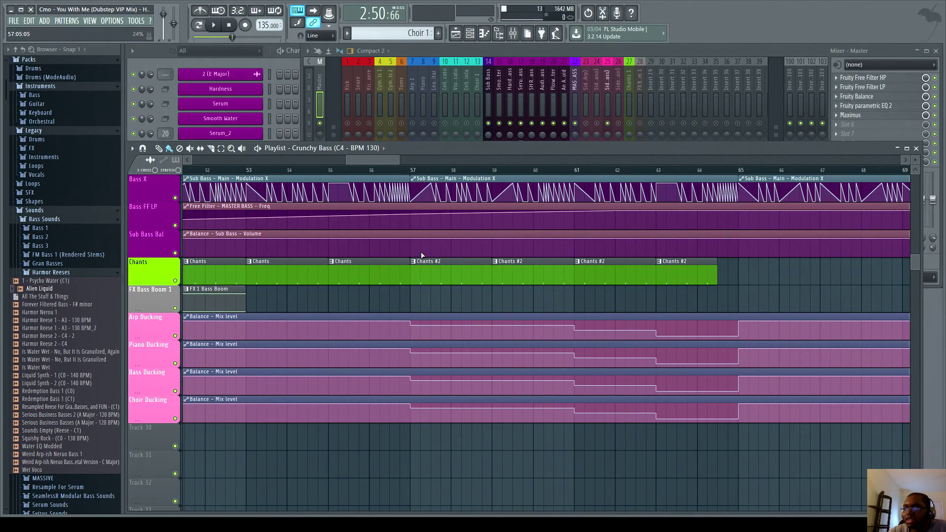
click(413, 170)
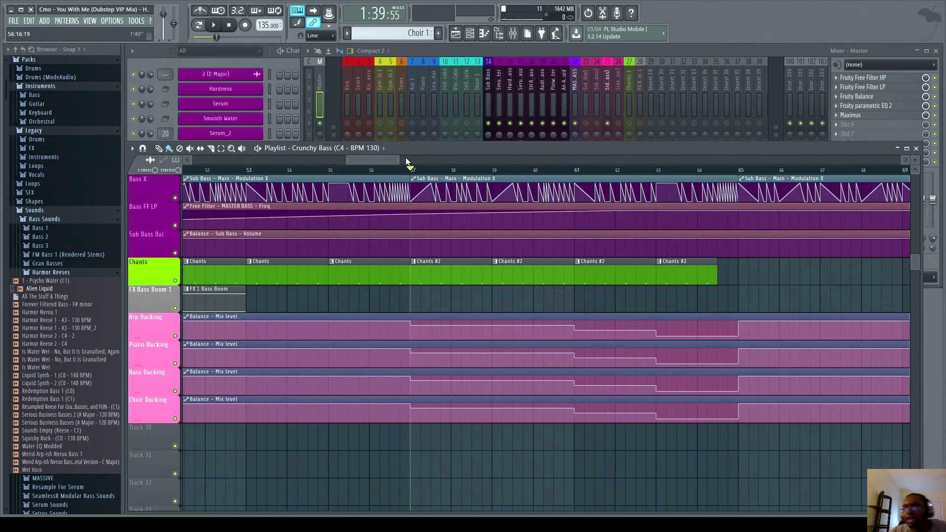
drag(400, 159, 437, 159)
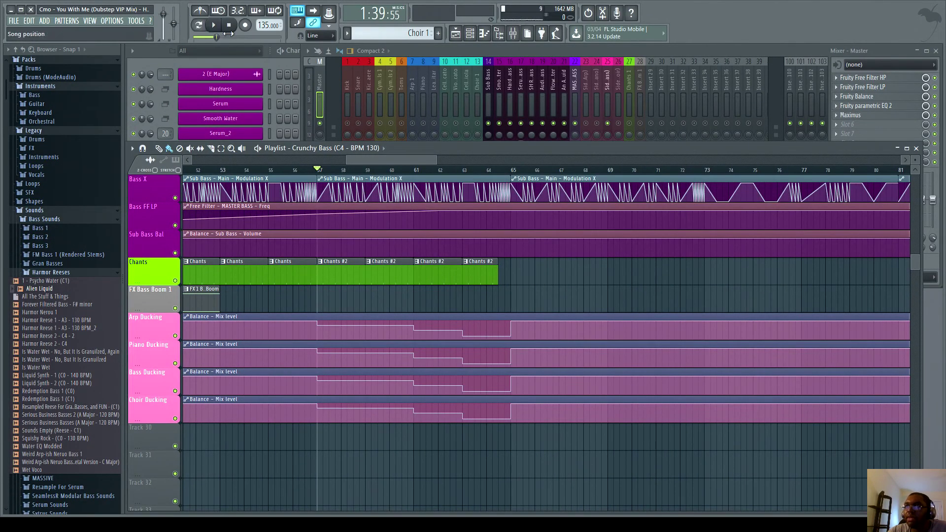
Check the effect slots of the Side 1 (Arp) mixer track and return to the playlist
click(158, 54)
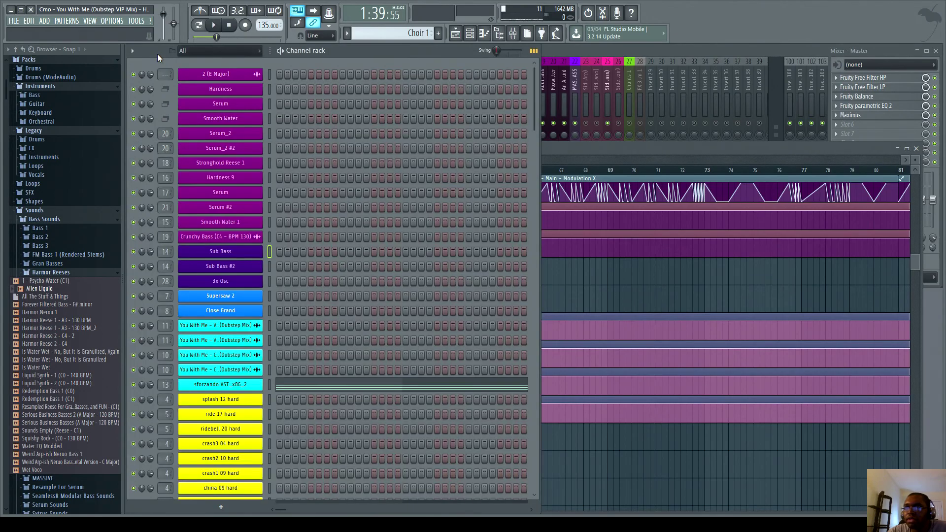
click(578, 53)
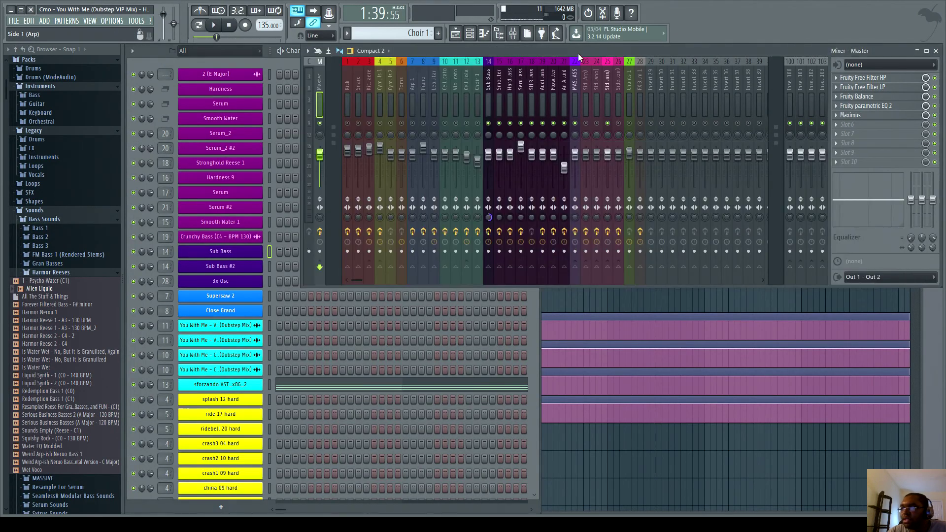
click(586, 83)
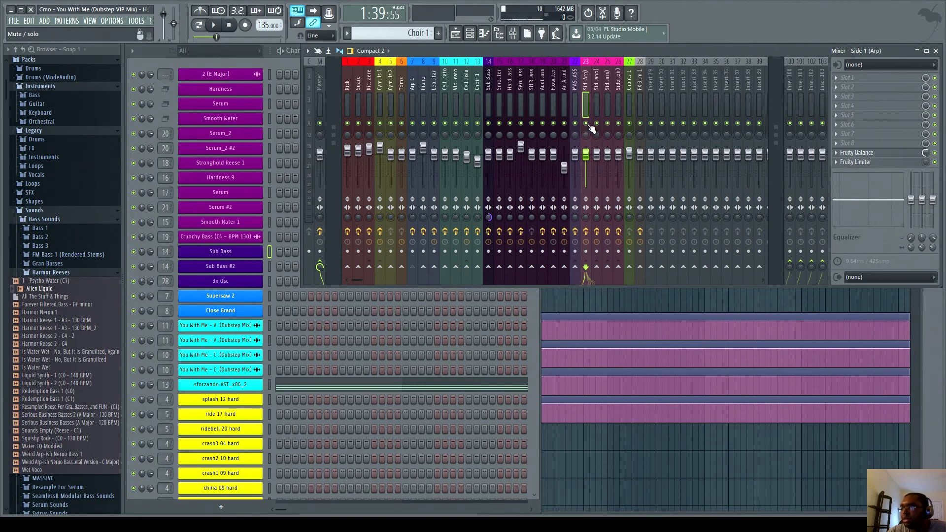
click(670, 469)
right_click(728, 454)
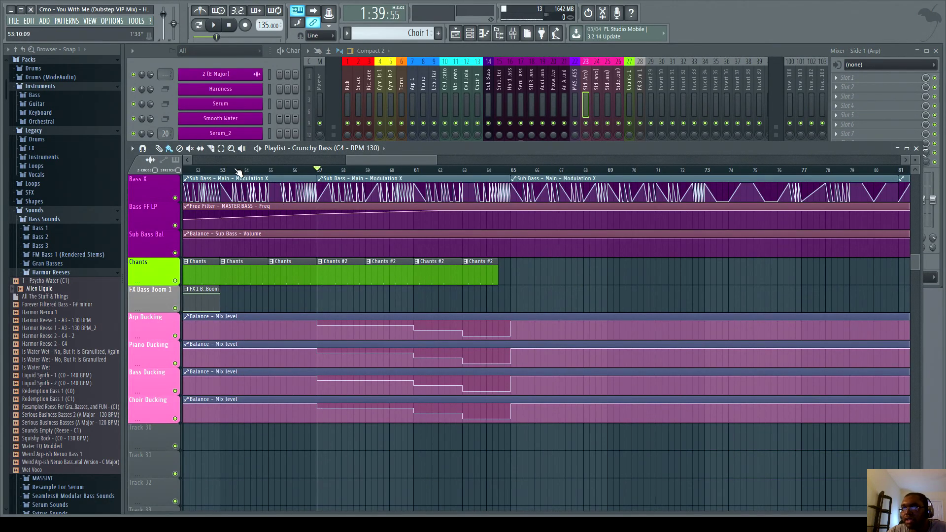
click(222, 179)
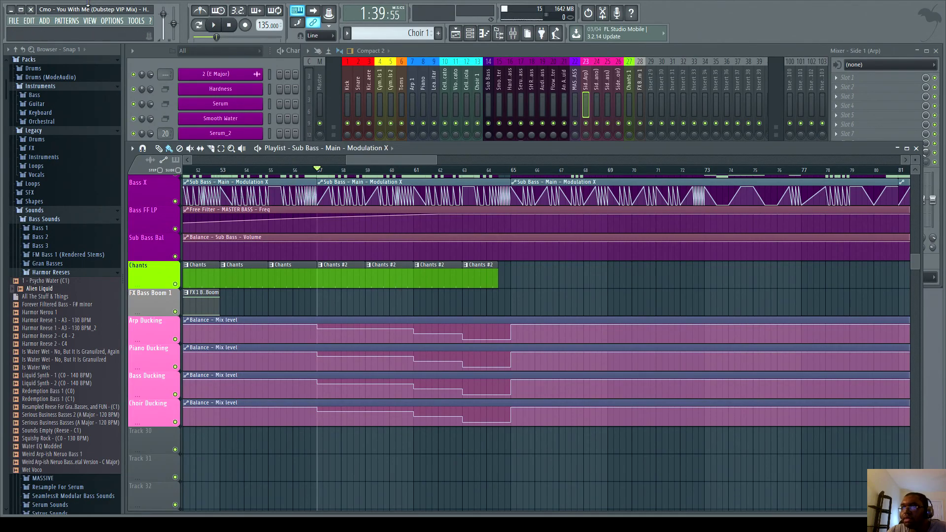
click(29, 21)
click(28, 31)
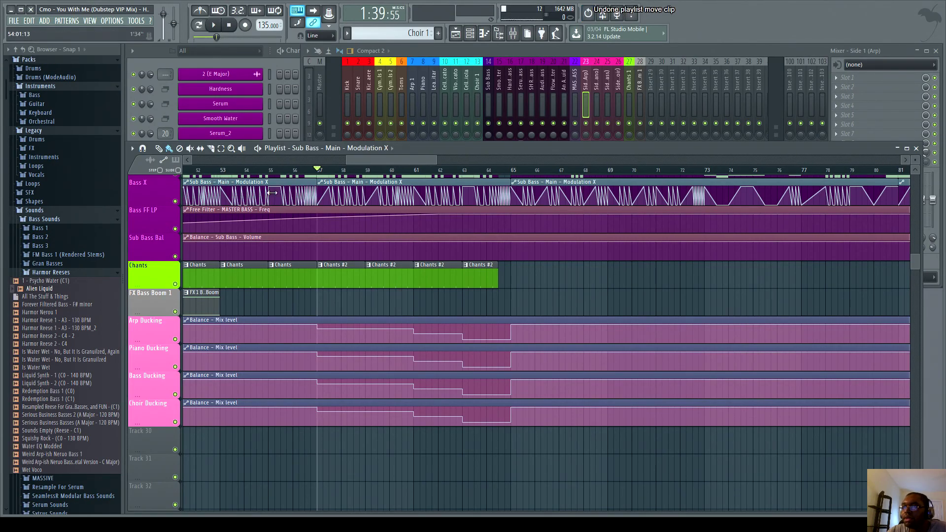
Play the song from bar 53 while looking over the playlist's bass, drum and strings tracks, and stop playback
click(221, 170)
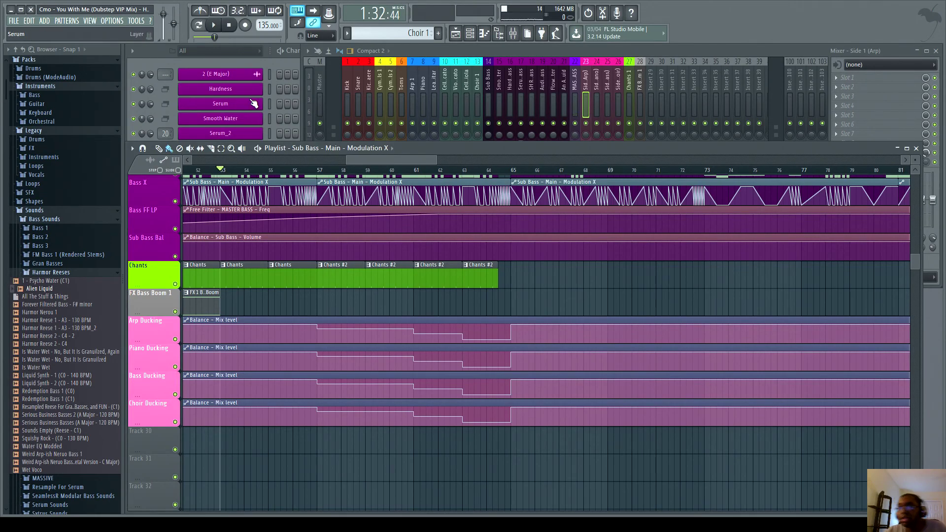
click(214, 25)
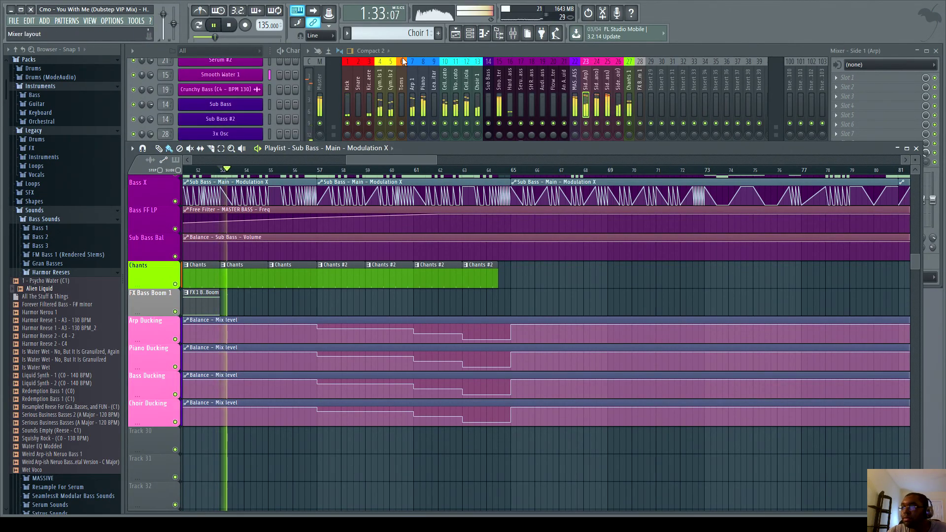
scroll(331, 297, up, 6)
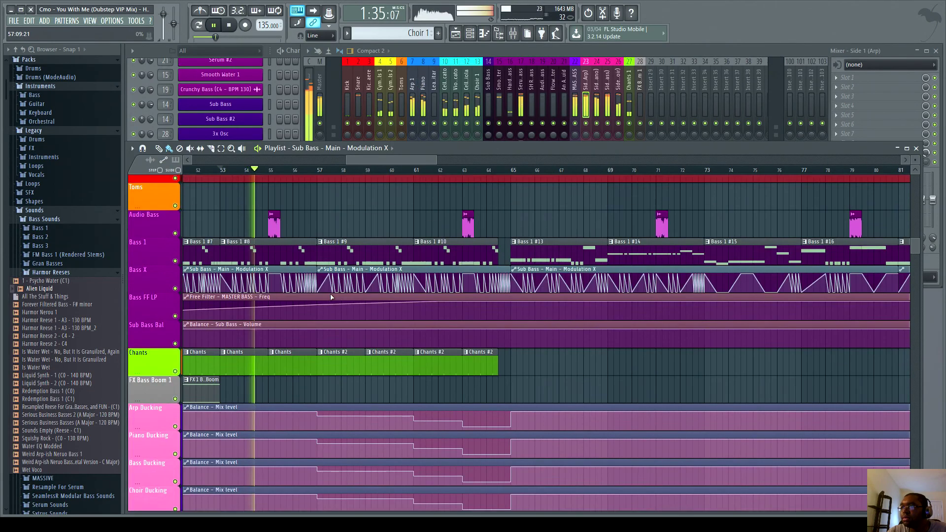
scroll(331, 294, up, 6)
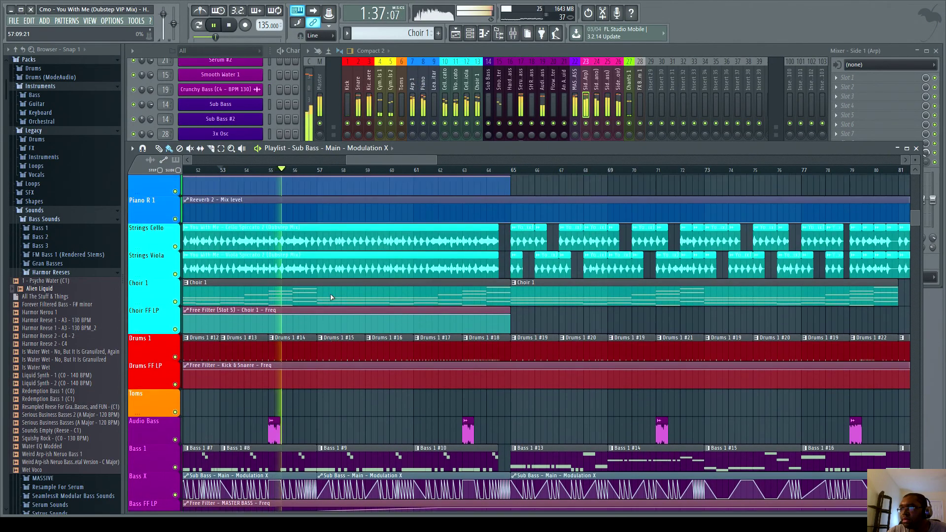
scroll(330, 295, down, 10)
scroll(330, 295, down, 3)
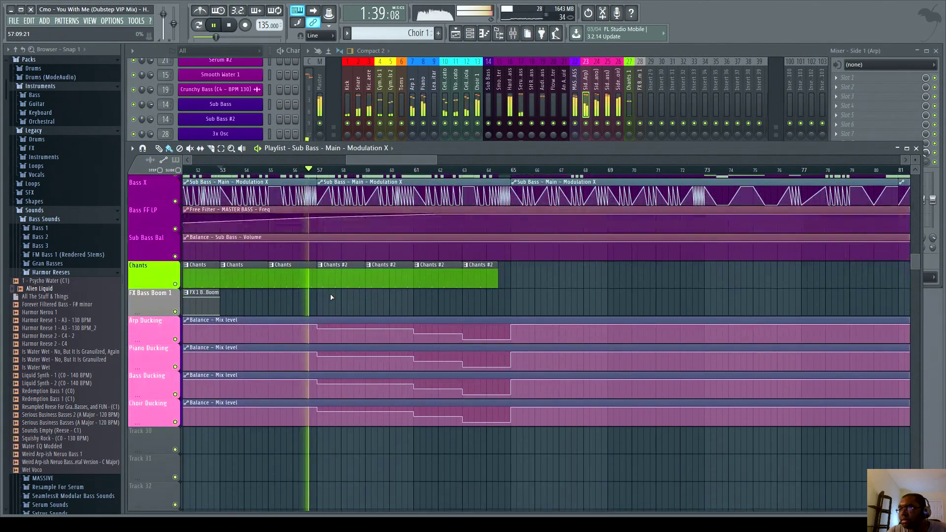
click(230, 27)
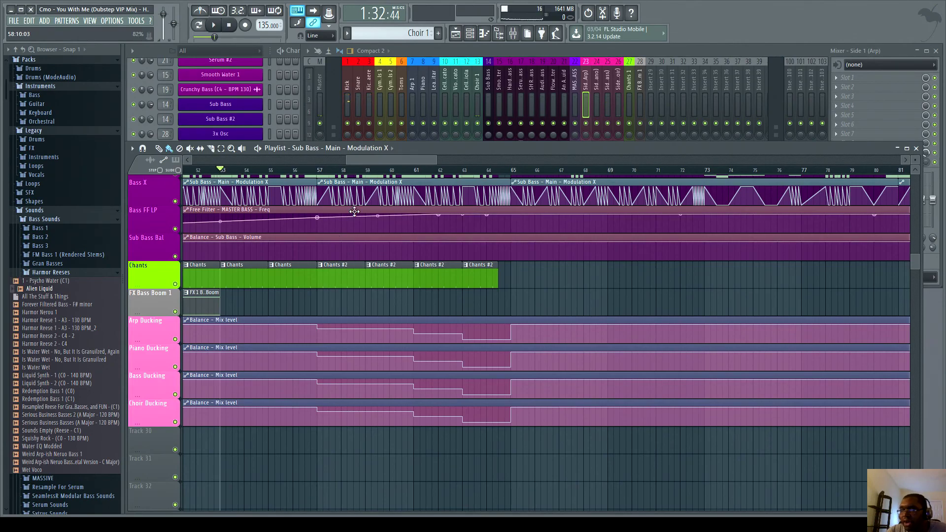
Go through the effects on the Side 1 (Arp) to Side 4 (Choir) mixer tracks and return to the playlist
click(625, 51)
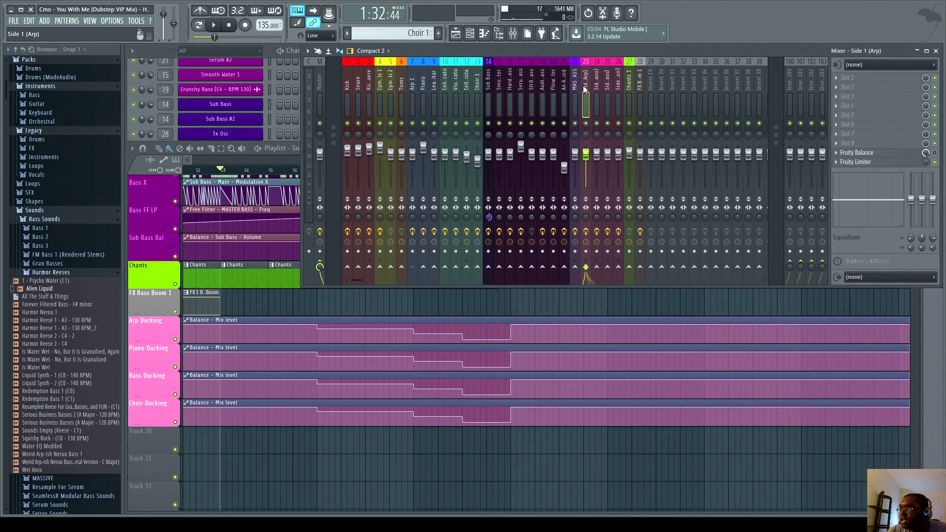
key(Right)
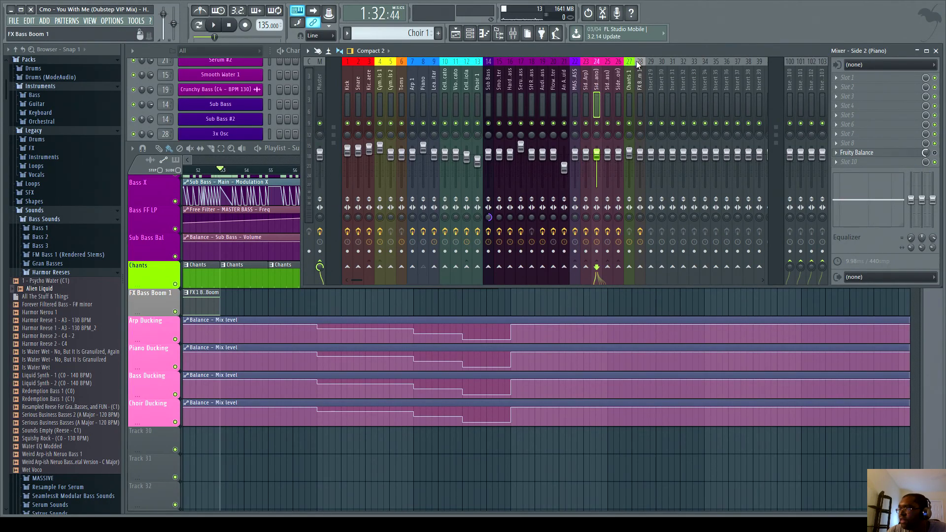
click(607, 87)
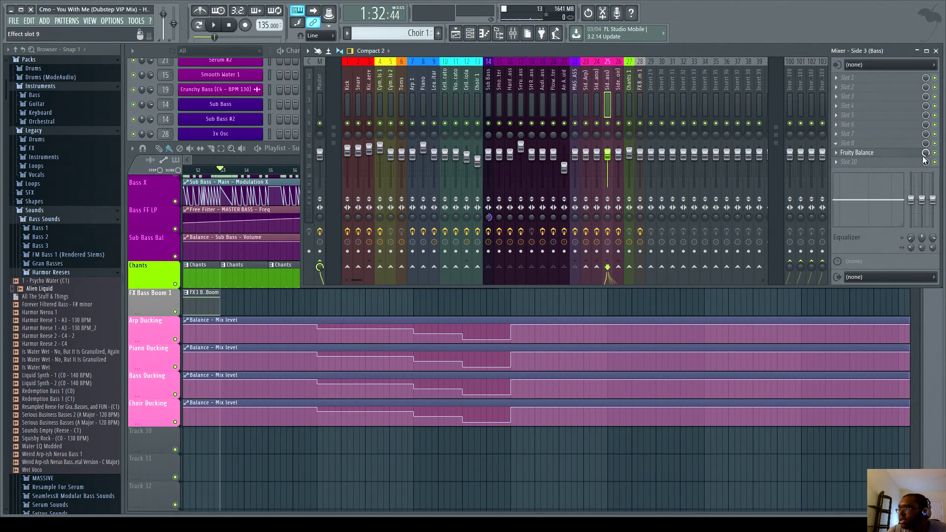
click(618, 95)
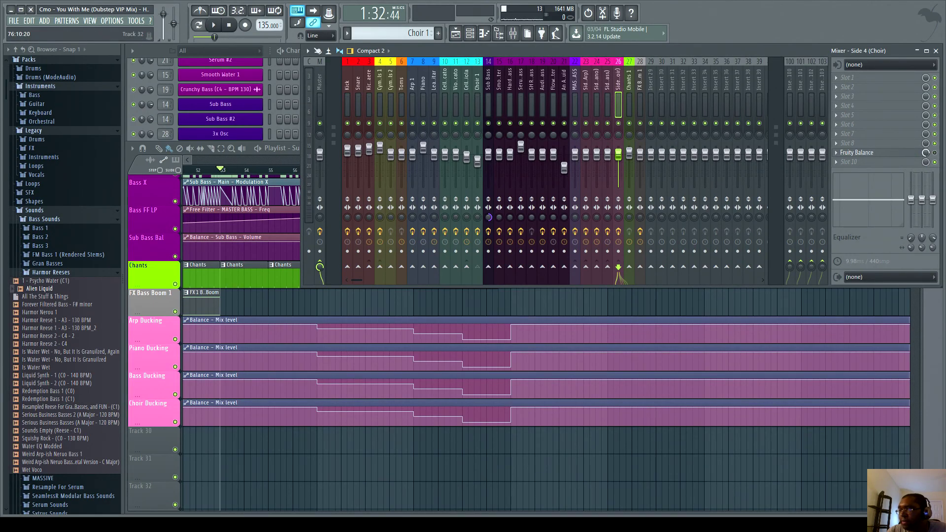
click(668, 472)
right_click(701, 461)
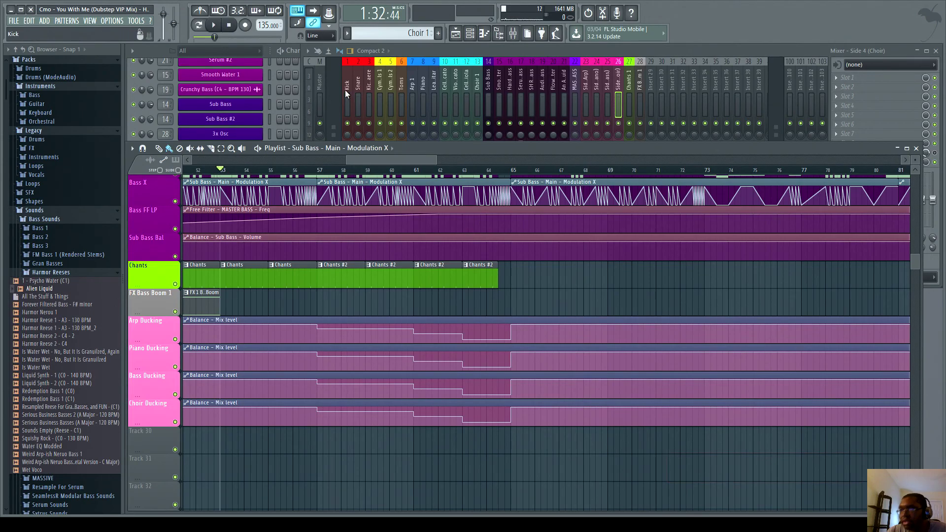
Play the song from bar 53 through the stepped ducking automation and stop it
key(space)
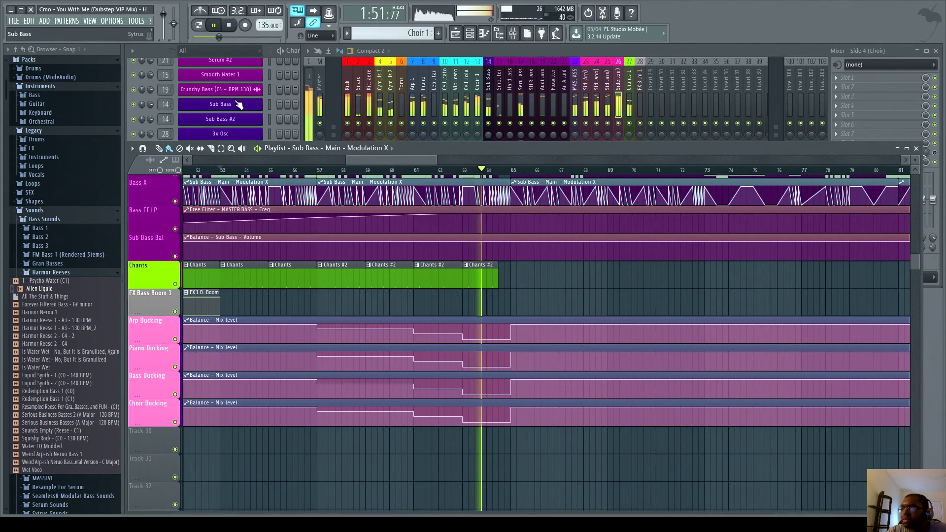
click(229, 25)
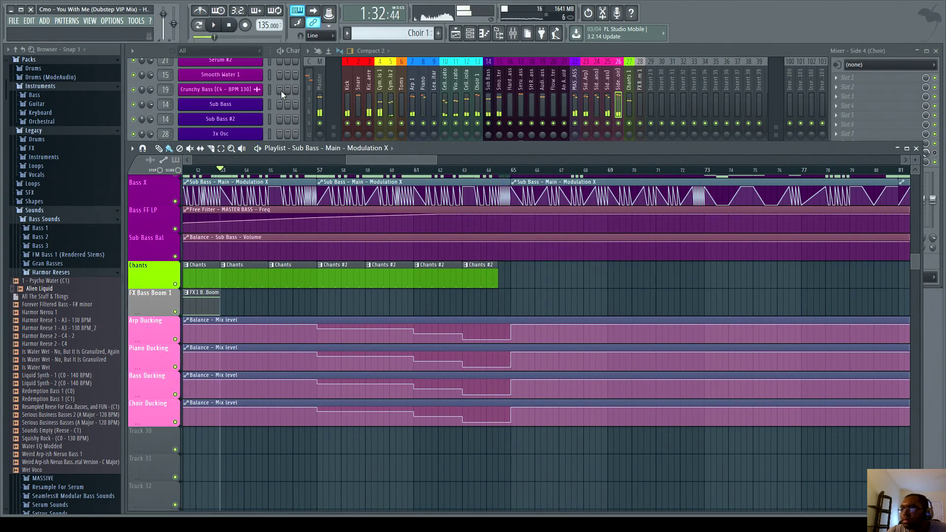
Move the song position to bar 63 and inspect Fruity Balance on each of the four Side mixer tracks
click(466, 172)
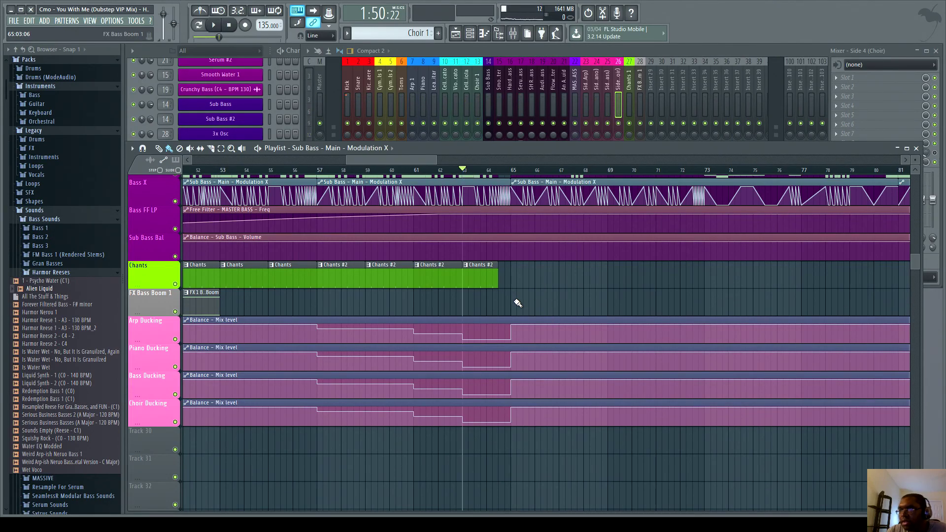
click(607, 87)
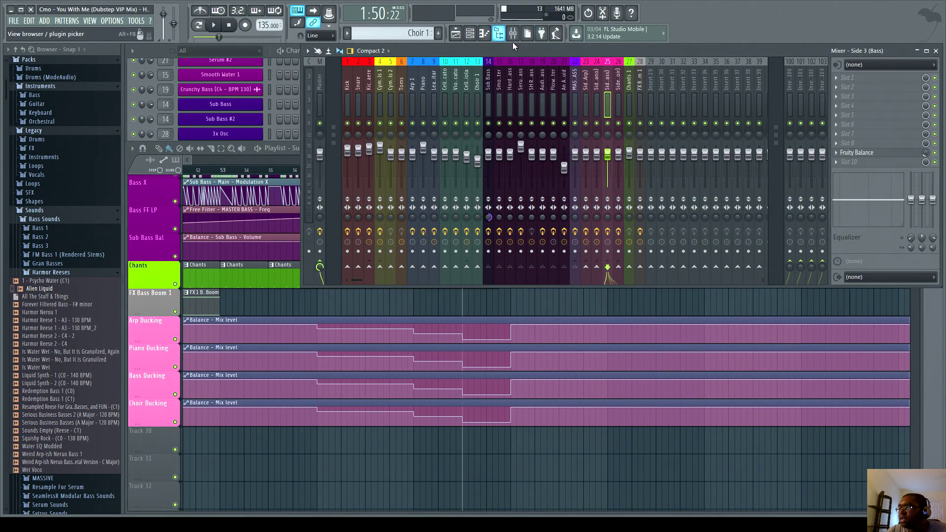
key(Right)
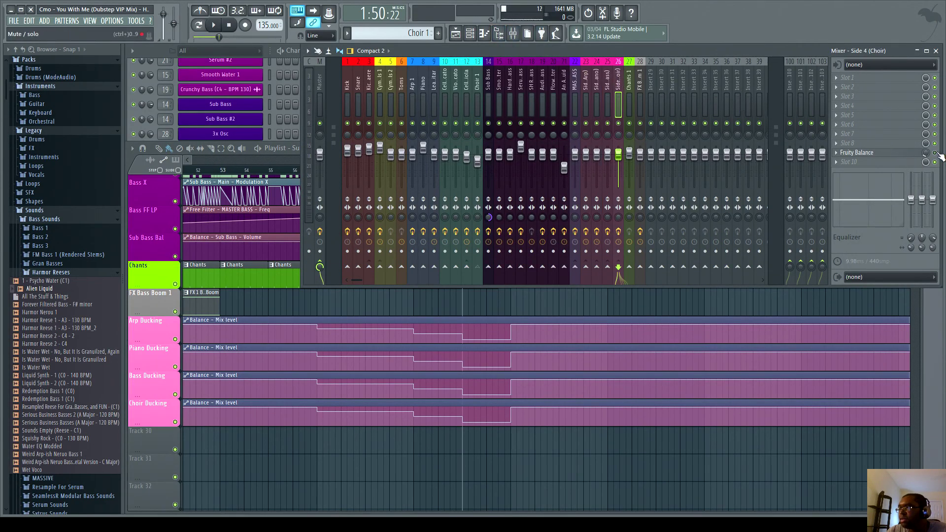
click(596, 84)
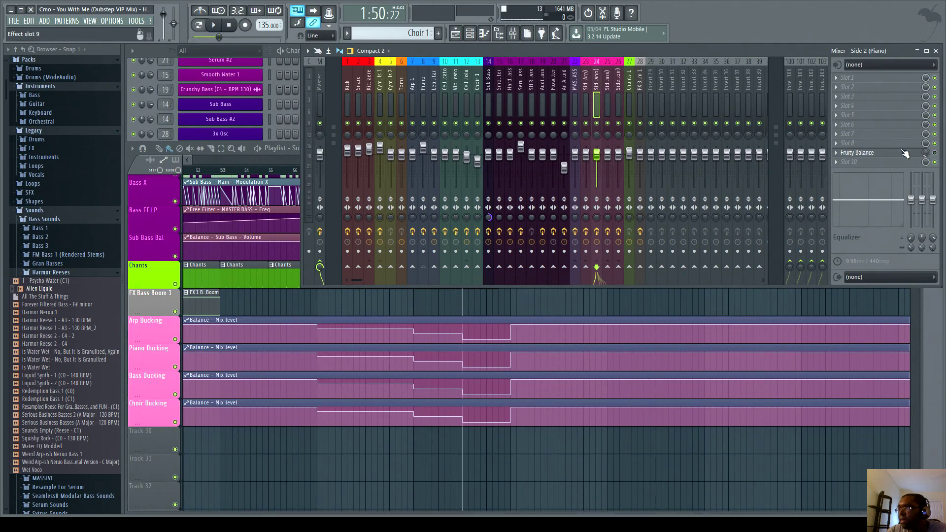
key(Left)
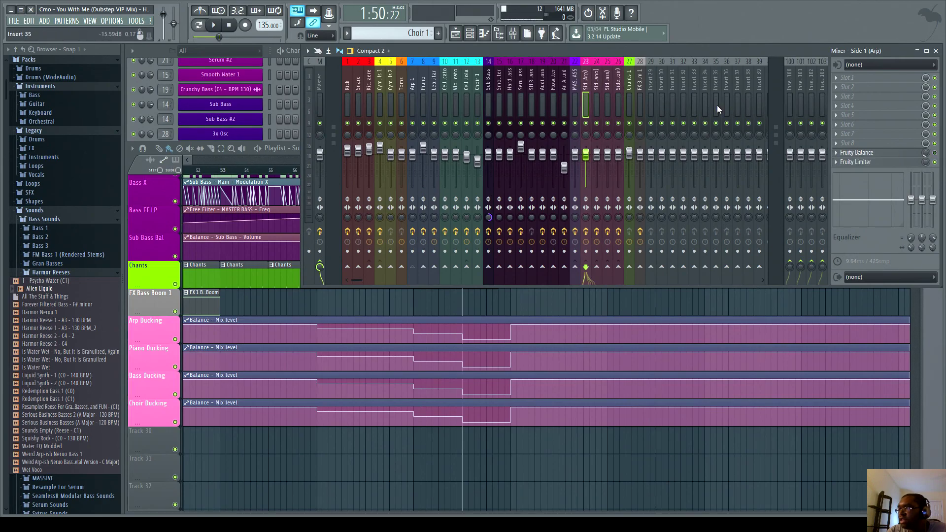
Audition a short stretch from bar 63 twice with the mixer in view, stopping playback each time
click(214, 29)
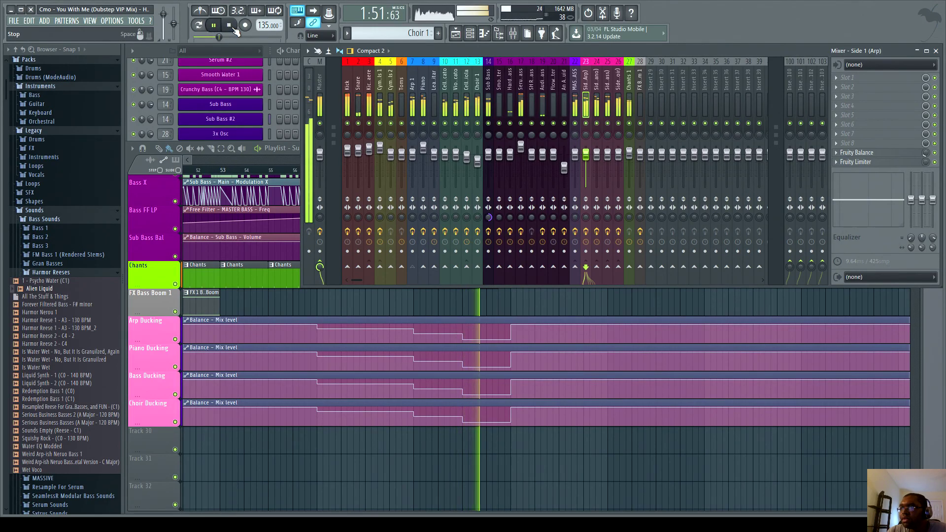
click(230, 28)
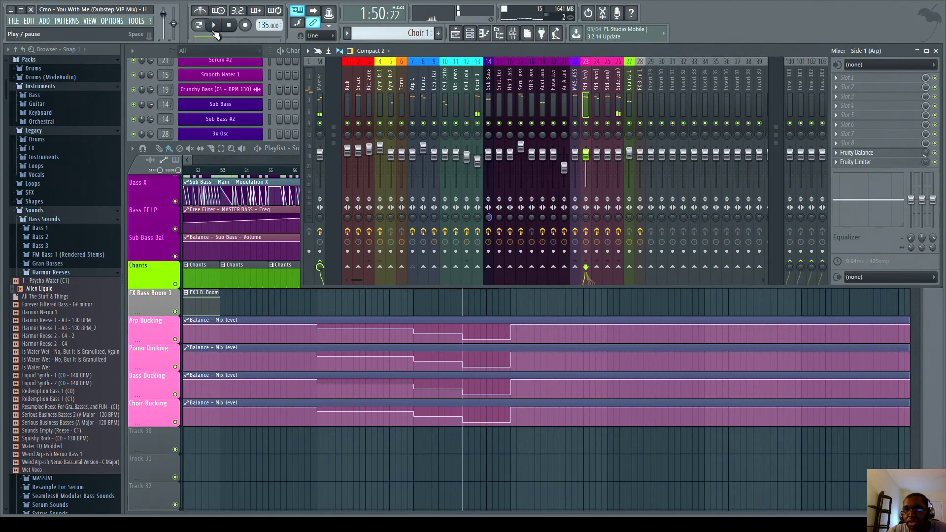
click(213, 30)
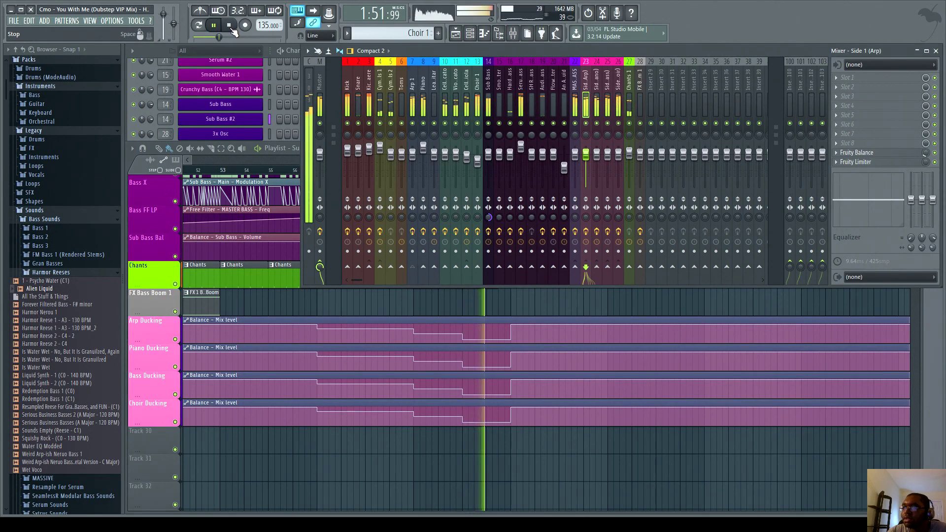
click(231, 27)
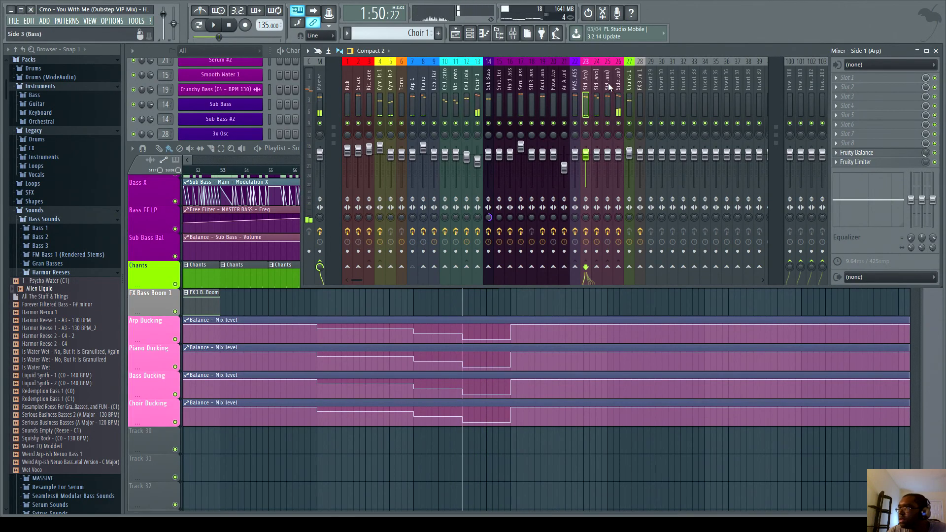
Compare the Fruity Balance mix levels on the Side 2 (Piano), Side 3 (Bass) and Side 4 (Choir) mixer tracks
click(596, 86)
click(606, 87)
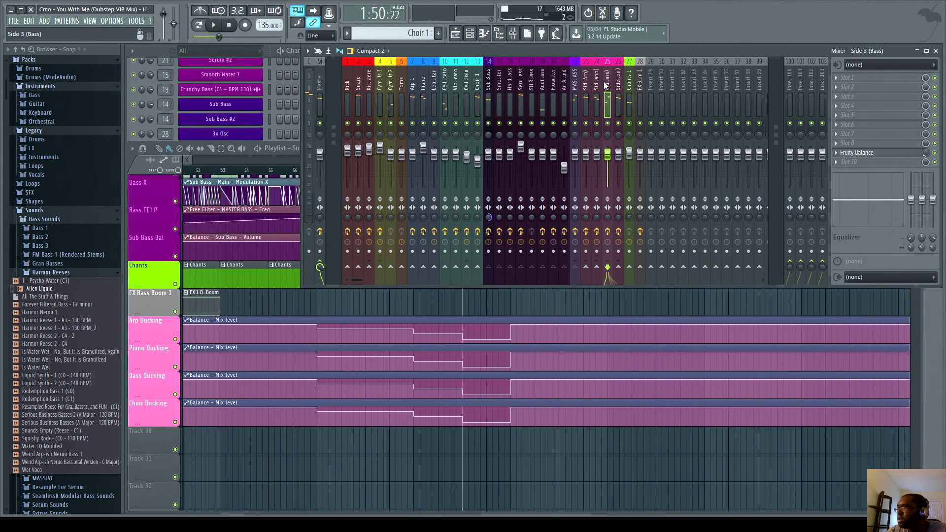
click(619, 81)
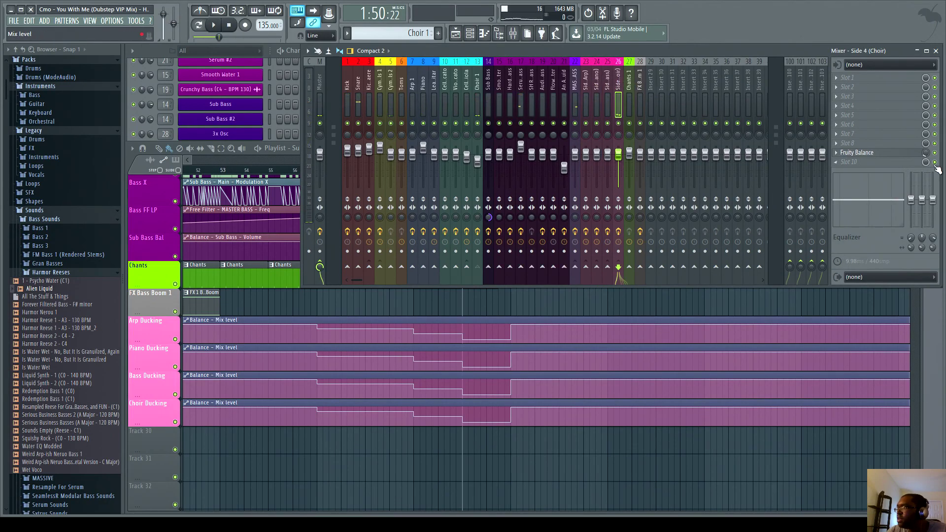
key(Left)
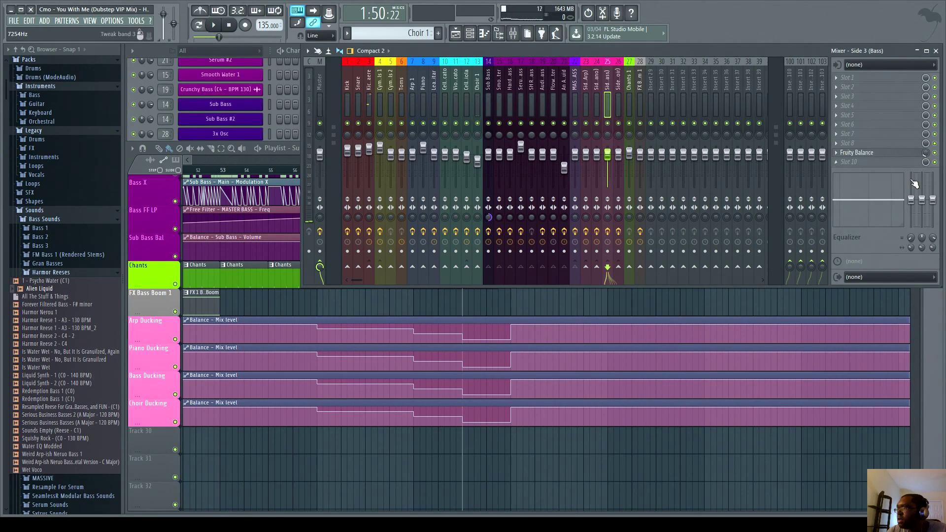
click(598, 89)
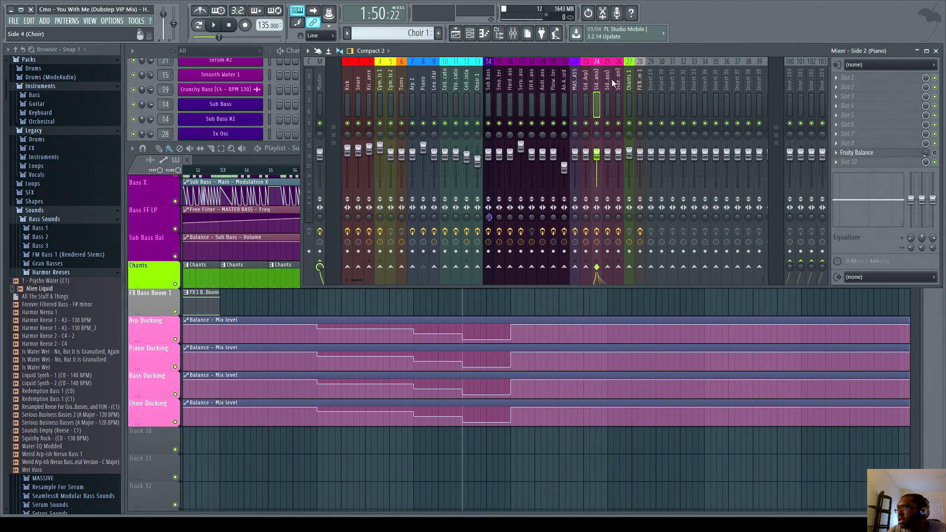
Audition the song from bar 63 with Side 1 (Arp) selected and again with Side 2 (Piano), stopping playback each time
click(586, 87)
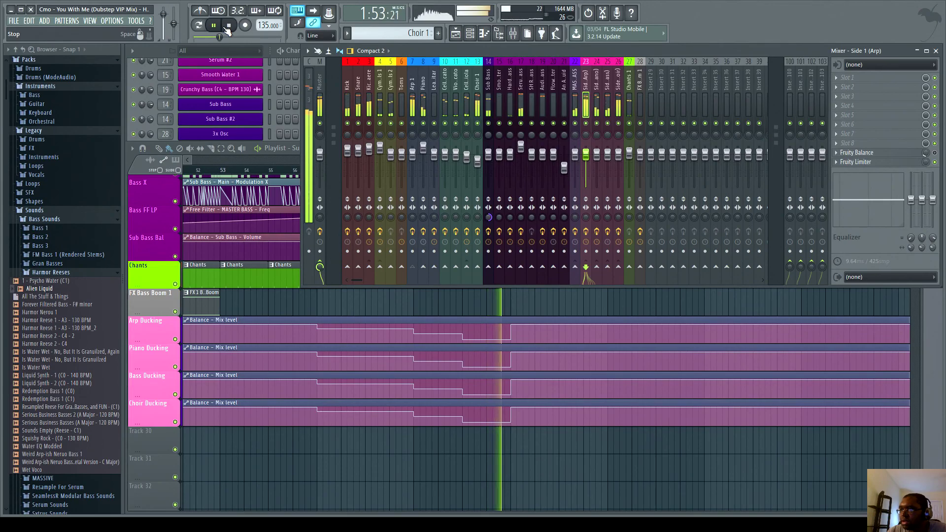
click(227, 26)
click(597, 99)
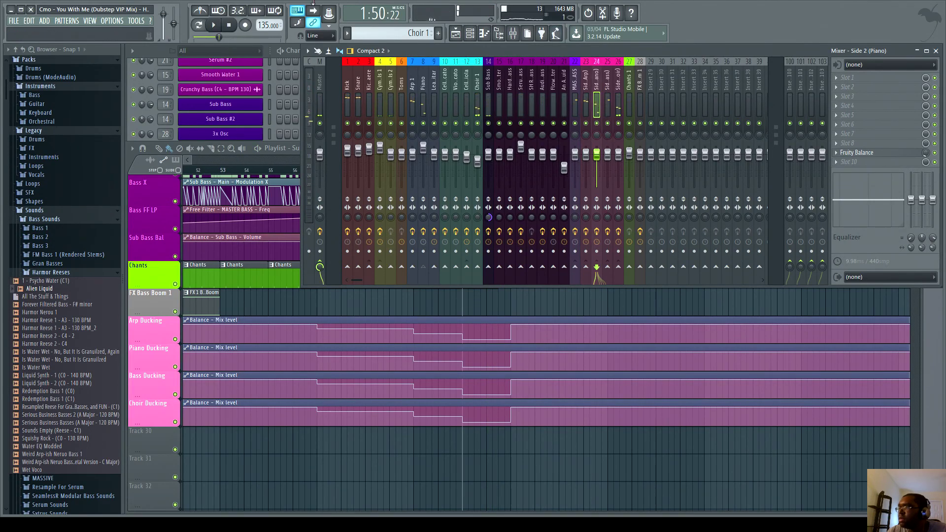
key(space)
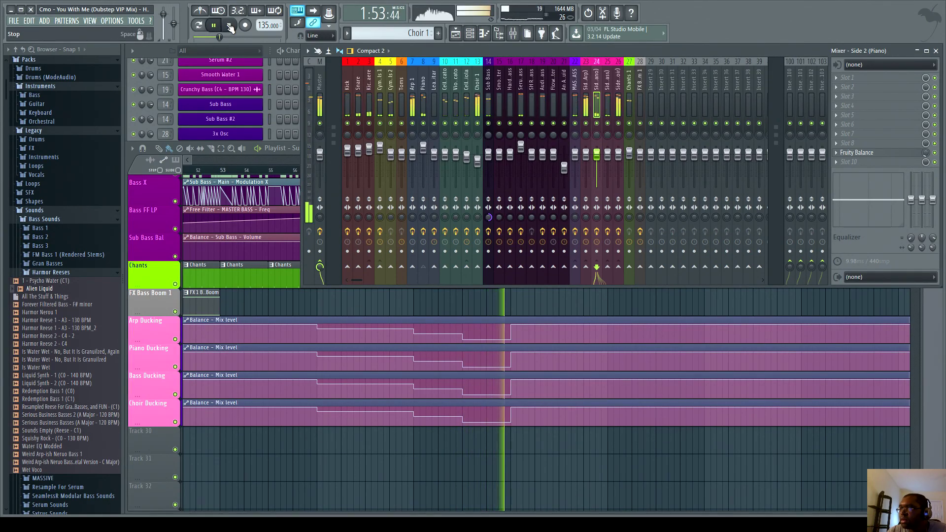
click(229, 26)
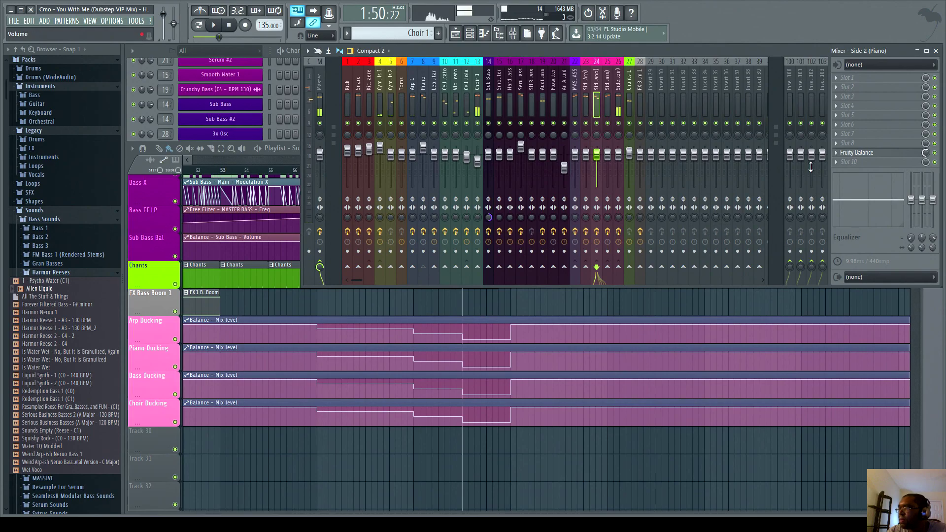
Return to the playlist and examine the four ducking automation clips from bar 49 through the section after bar 113
click(591, 470)
right_click(591, 471)
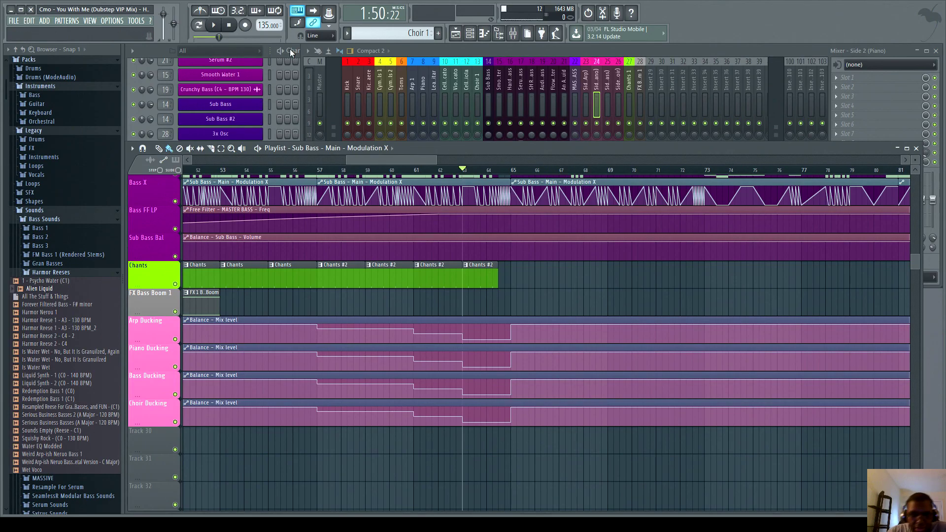
drag(434, 158, 453, 290)
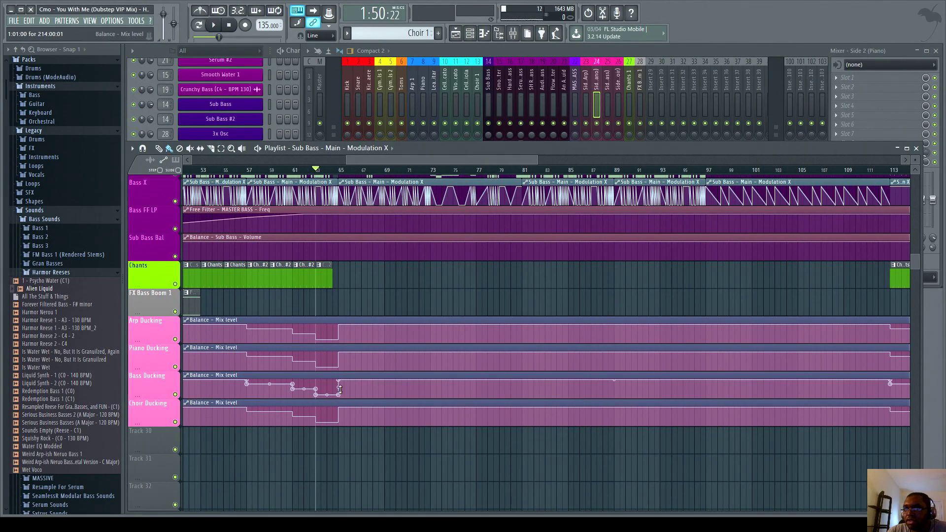
click(381, 487)
right_click(423, 486)
scroll(403, 487, down, 2)
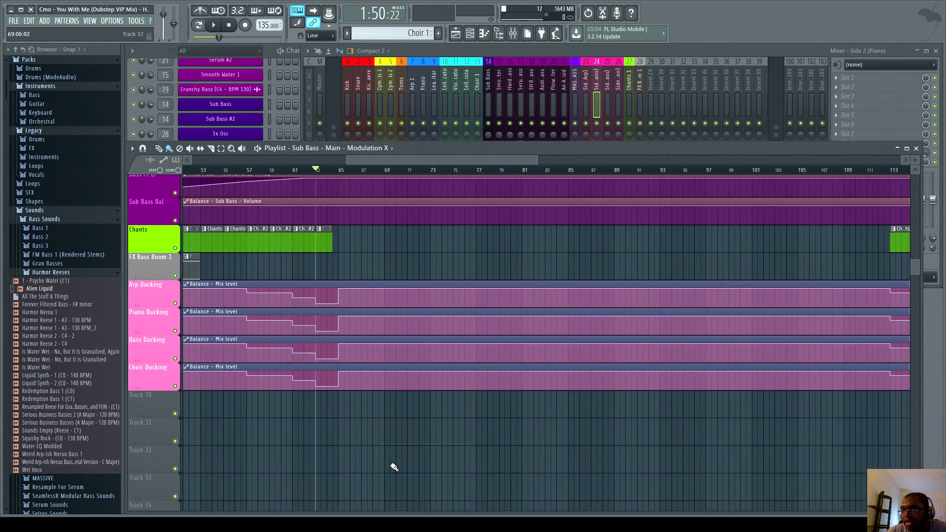
scroll(403, 469, up, 3)
scroll(344, 306, down, 2)
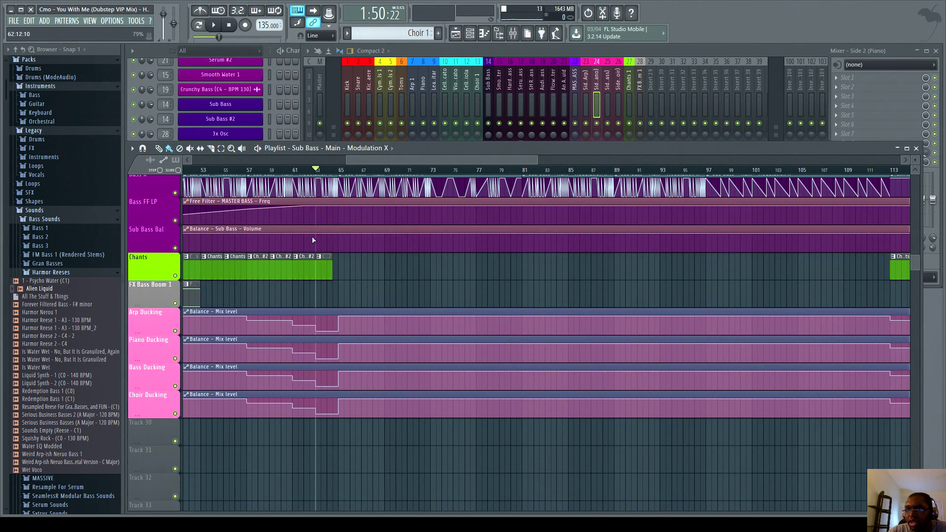
drag(355, 156, 343, 321)
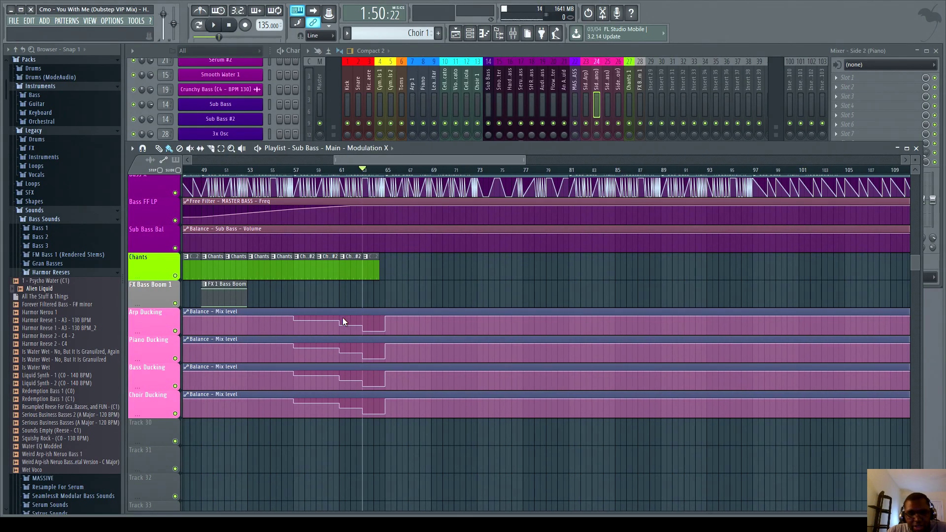
drag(343, 320, 477, 392)
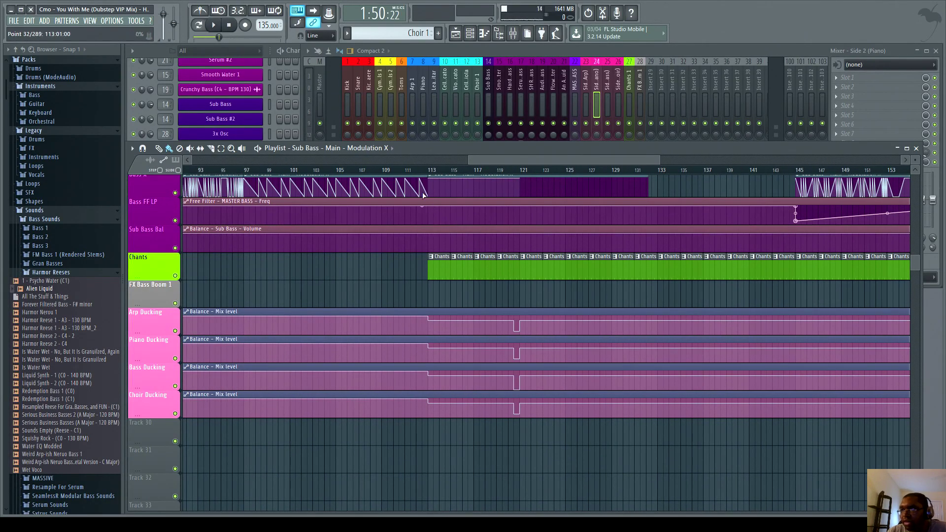
Play the song from bar 113 through the short ducking dip just before bar 121 and stop it
click(429, 170)
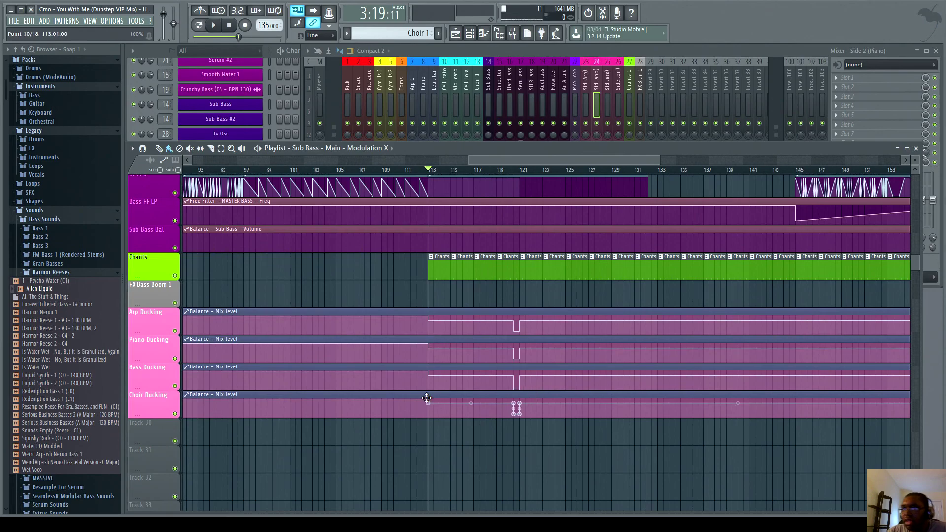
click(214, 26)
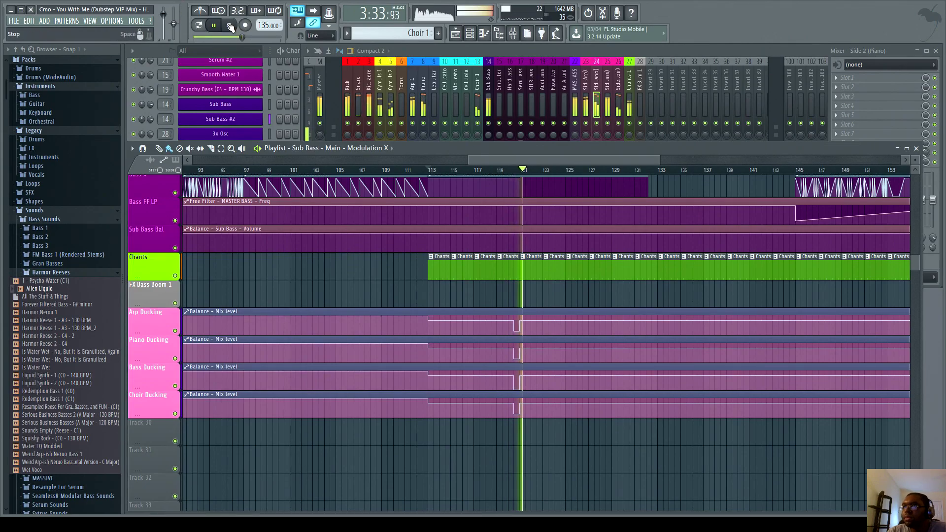
key(space)
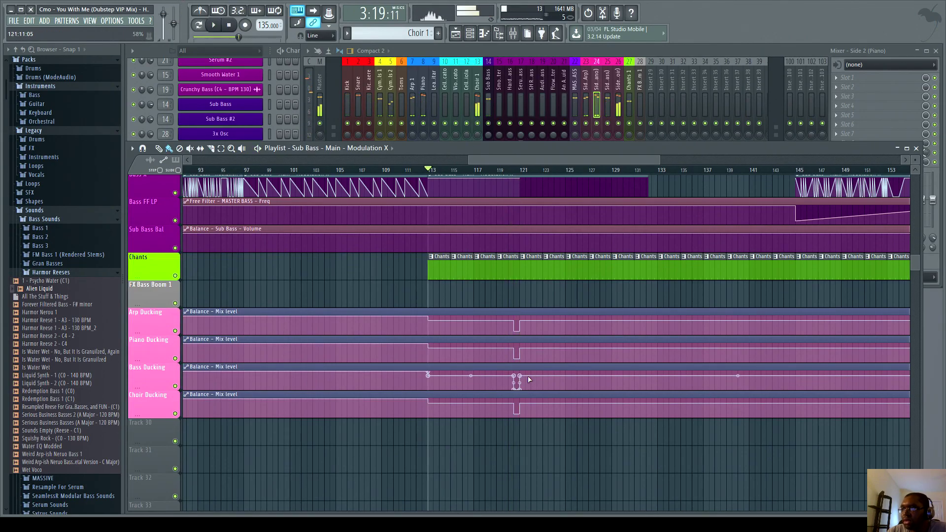
Move the song position to the start of the ducking dip in bar 120, inspect it closely, and view the remaining arrangement
click(515, 171)
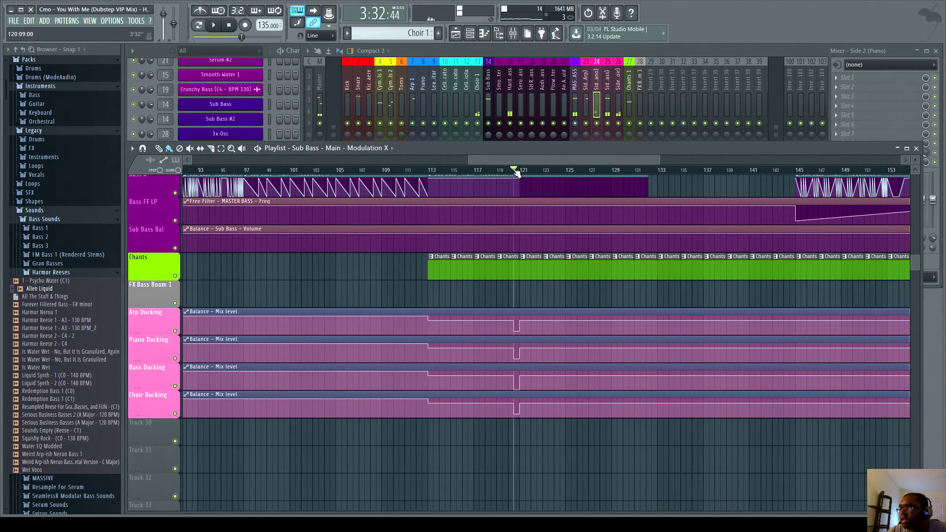
scroll(529, 177, up, 4)
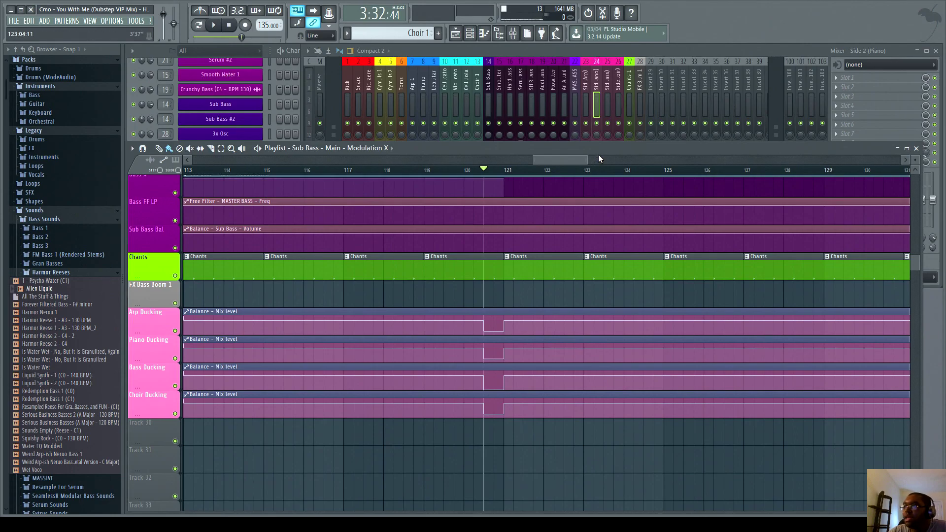
drag(588, 160, 868, 162)
scroll(587, 228, up, 7)
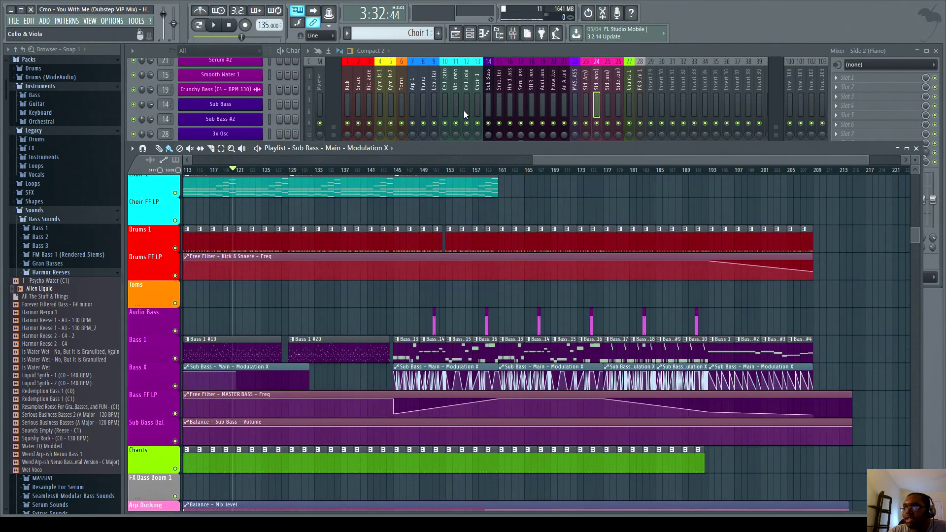
Look over the effects on the Arp 1, Piano and Sub Bass mixer tracks, and view and close Sub Bass's Fruity Limiter
click(415, 50)
click(410, 89)
click(423, 89)
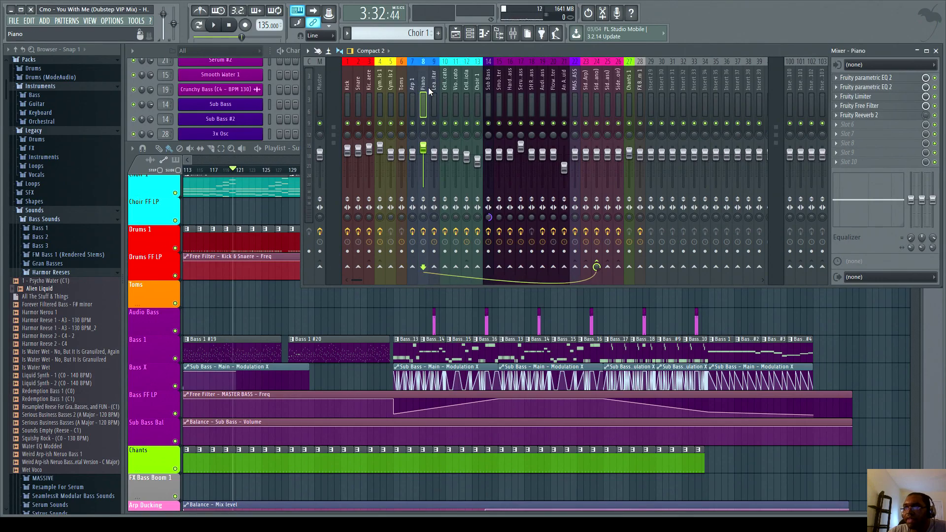
click(440, 79)
click(492, 76)
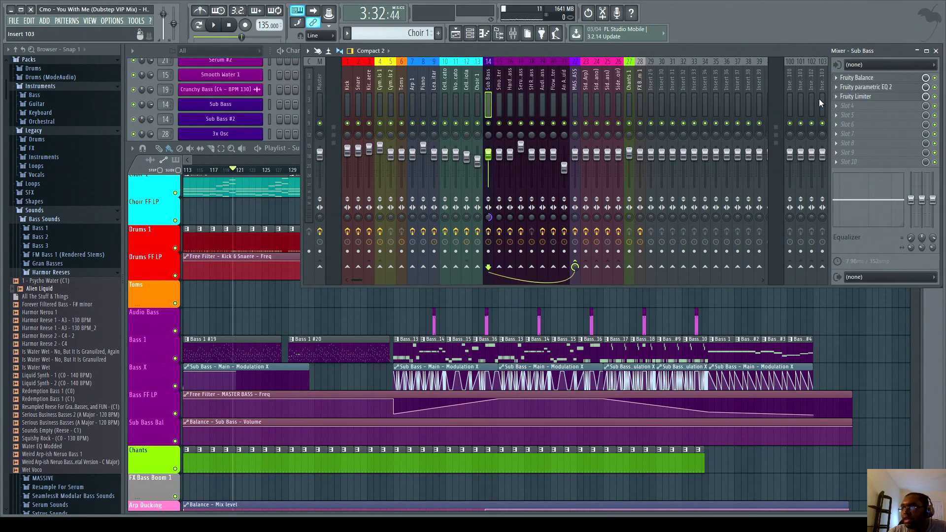
click(863, 97)
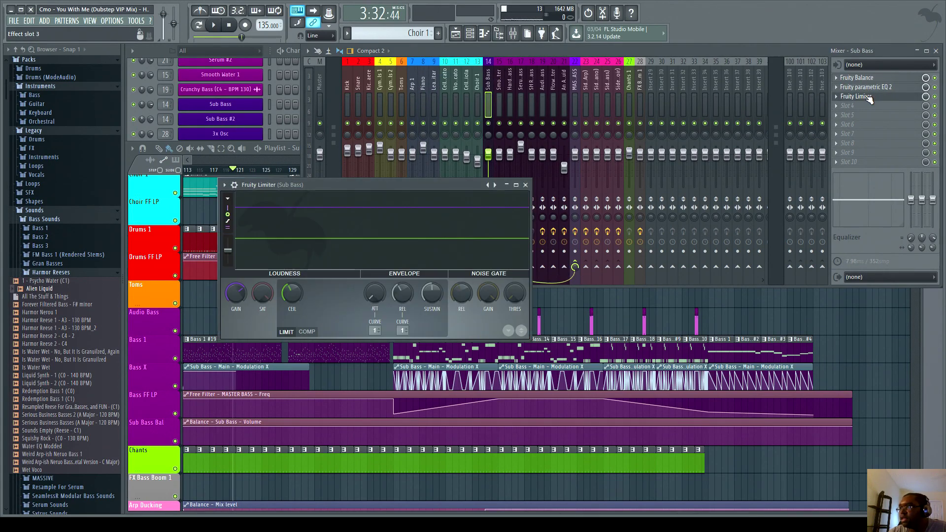
click(526, 182)
Return to the ducking automation lanes in the playlist and examine their curves from bar 113 to bar 161
scroll(517, 345, down, 4)
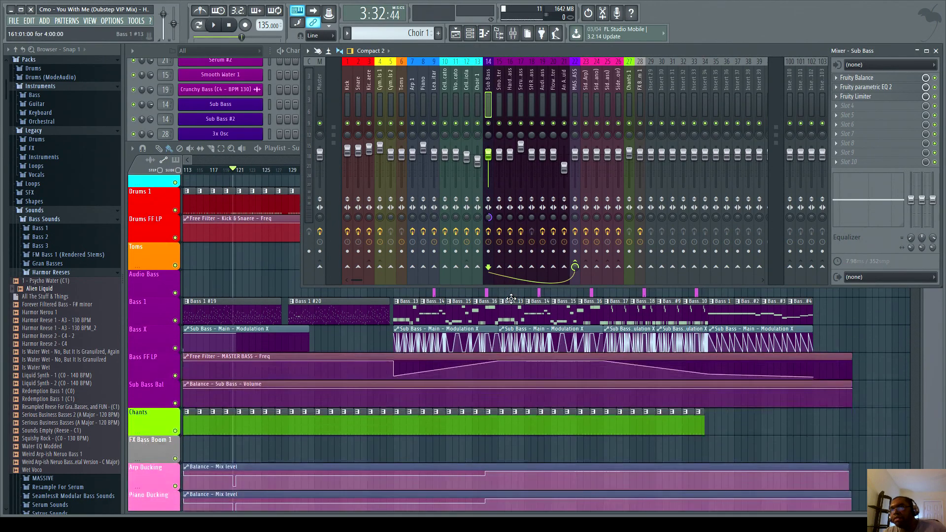
scroll(433, 460, down, 2)
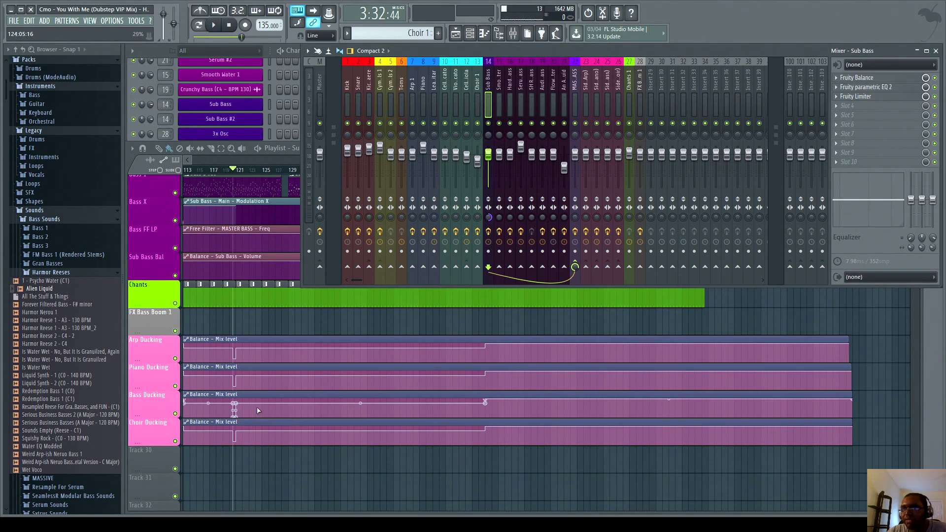
click(918, 331)
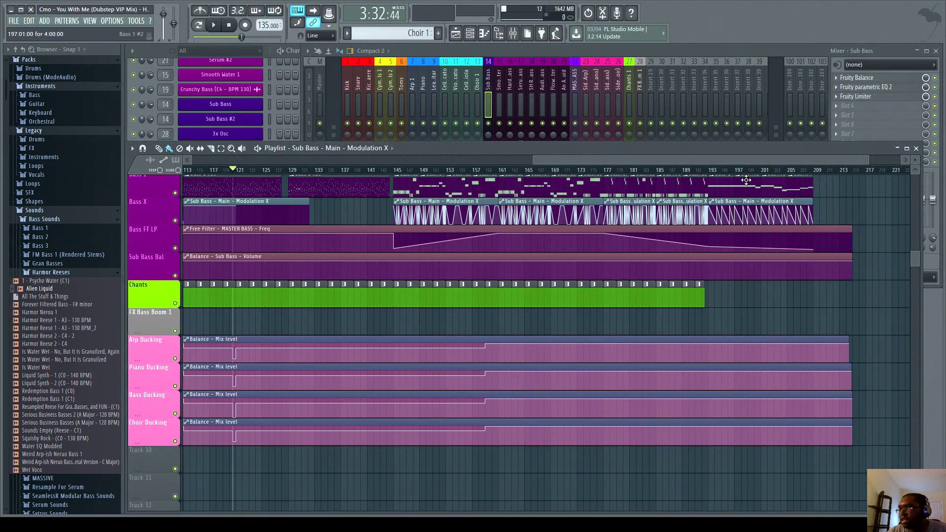
drag(869, 159, 685, 185)
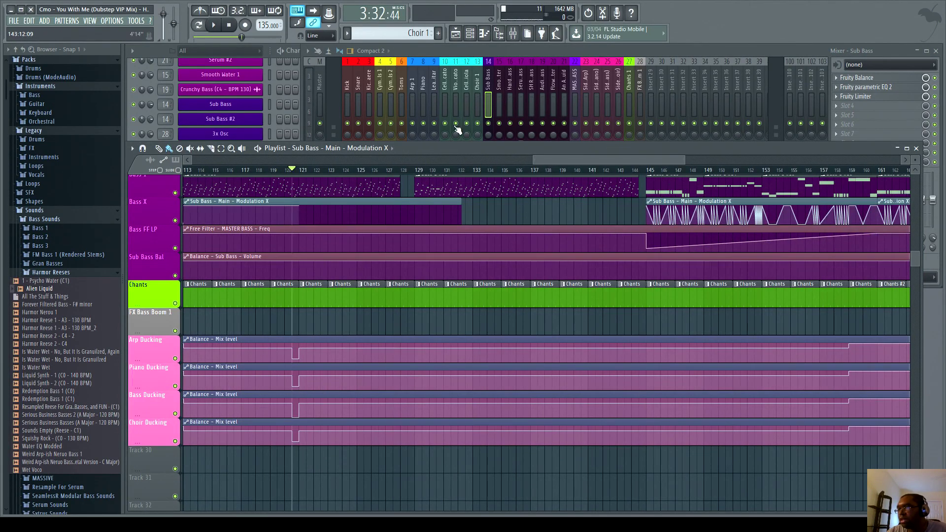
Open Maximus on the Master mixer track and inspect its High, Mid, Low and Master band settings
click(318, 87)
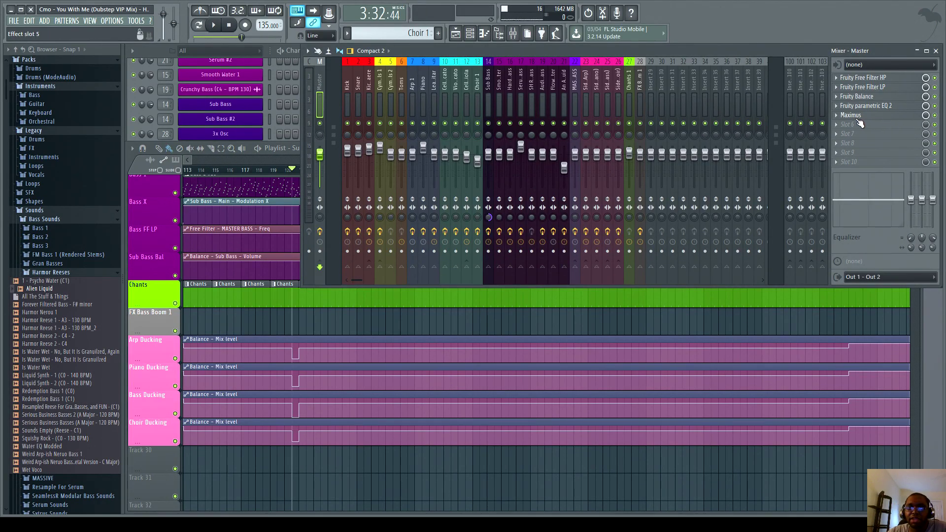
click(852, 116)
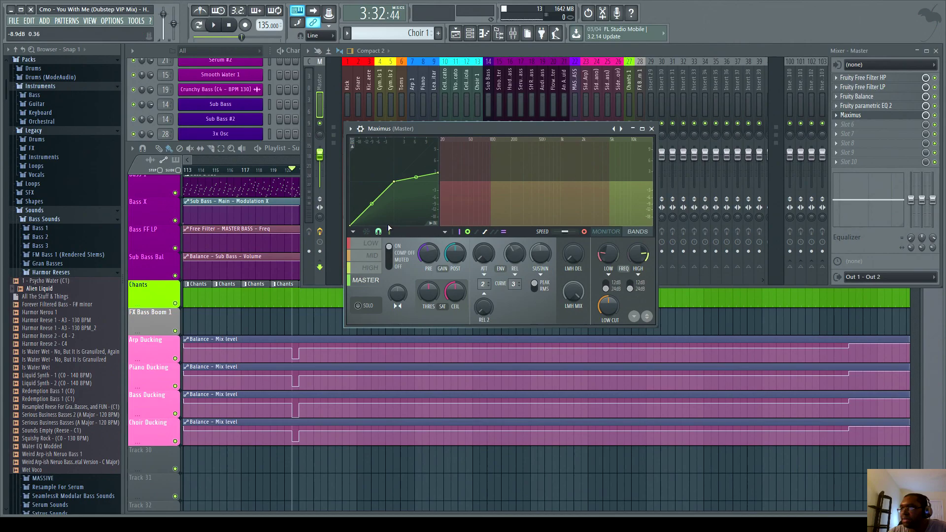
click(369, 268)
click(375, 258)
click(359, 242)
click(369, 281)
Compare the compression curves of the individual Maximus bands with the Master band, finishing on Master
click(367, 268)
click(368, 256)
click(369, 244)
click(362, 282)
click(370, 266)
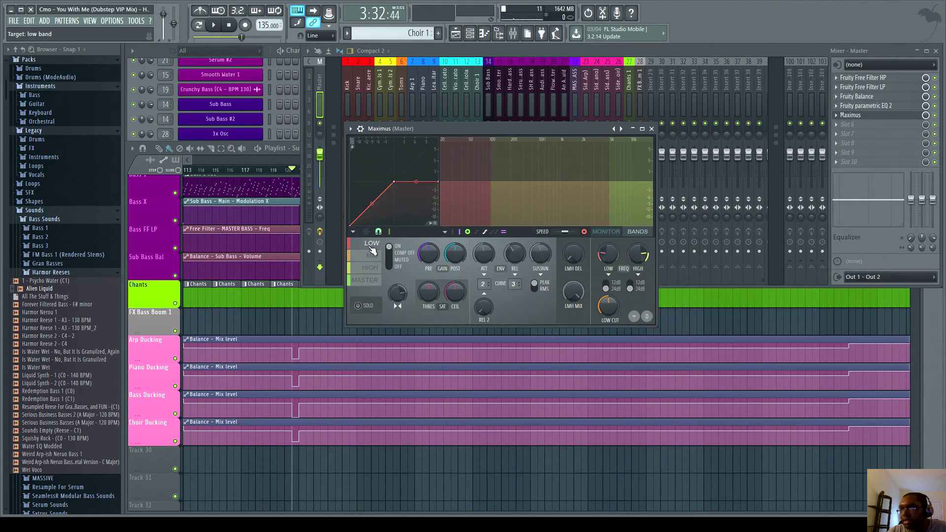
click(370, 282)
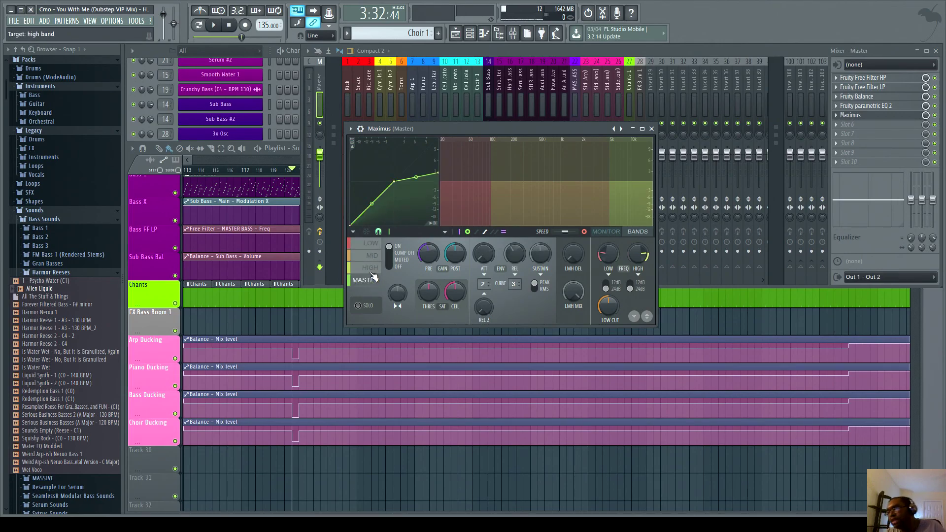
click(363, 246)
click(360, 256)
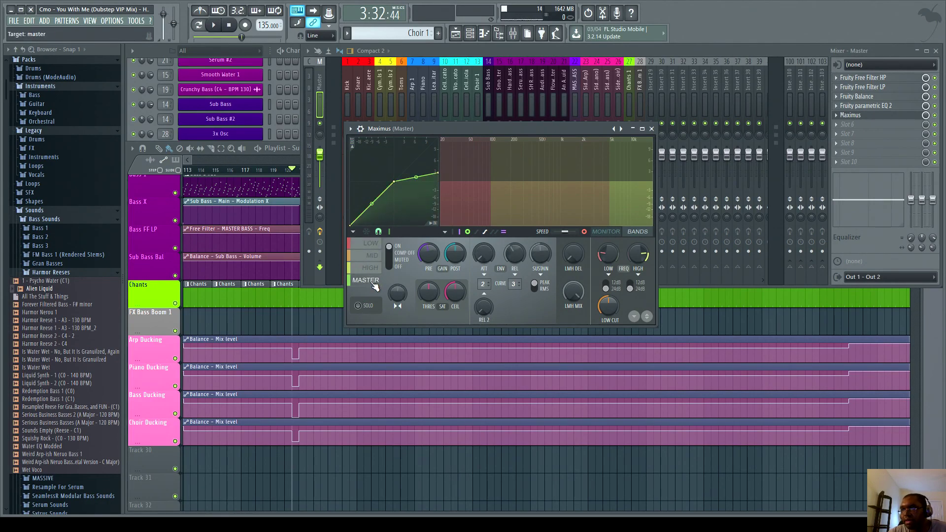
click(367, 248)
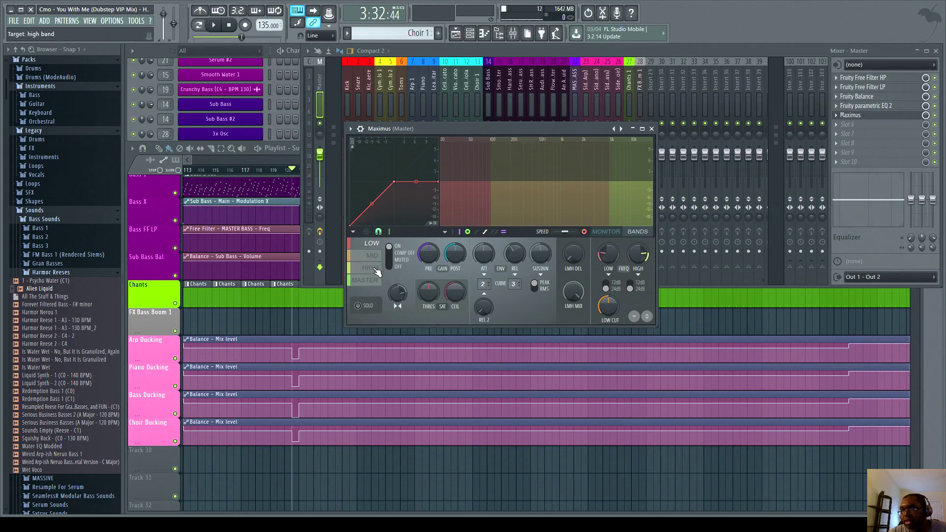
click(365, 279)
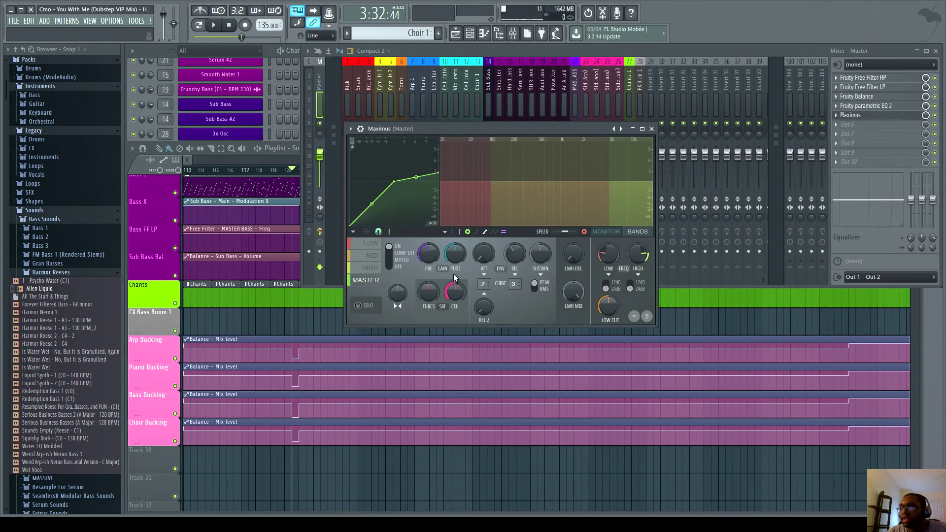